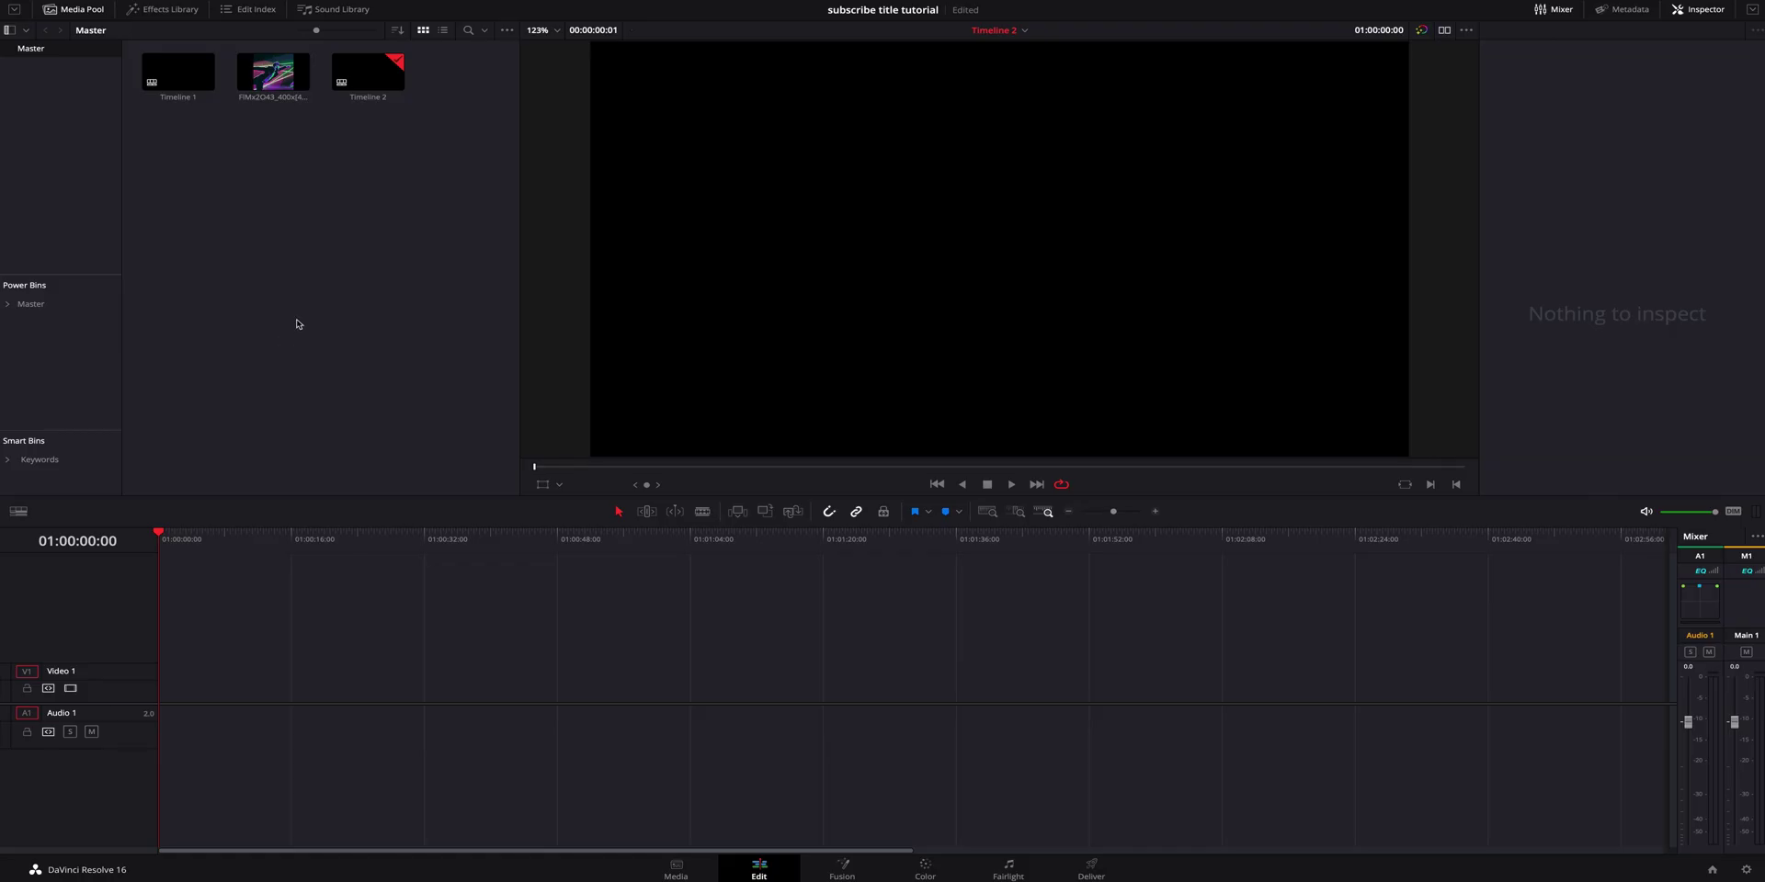
Place a Fusion Composition at the start of Video 1, extend it to 7 seconds, and select the image in the media pool.
left_click(170, 11)
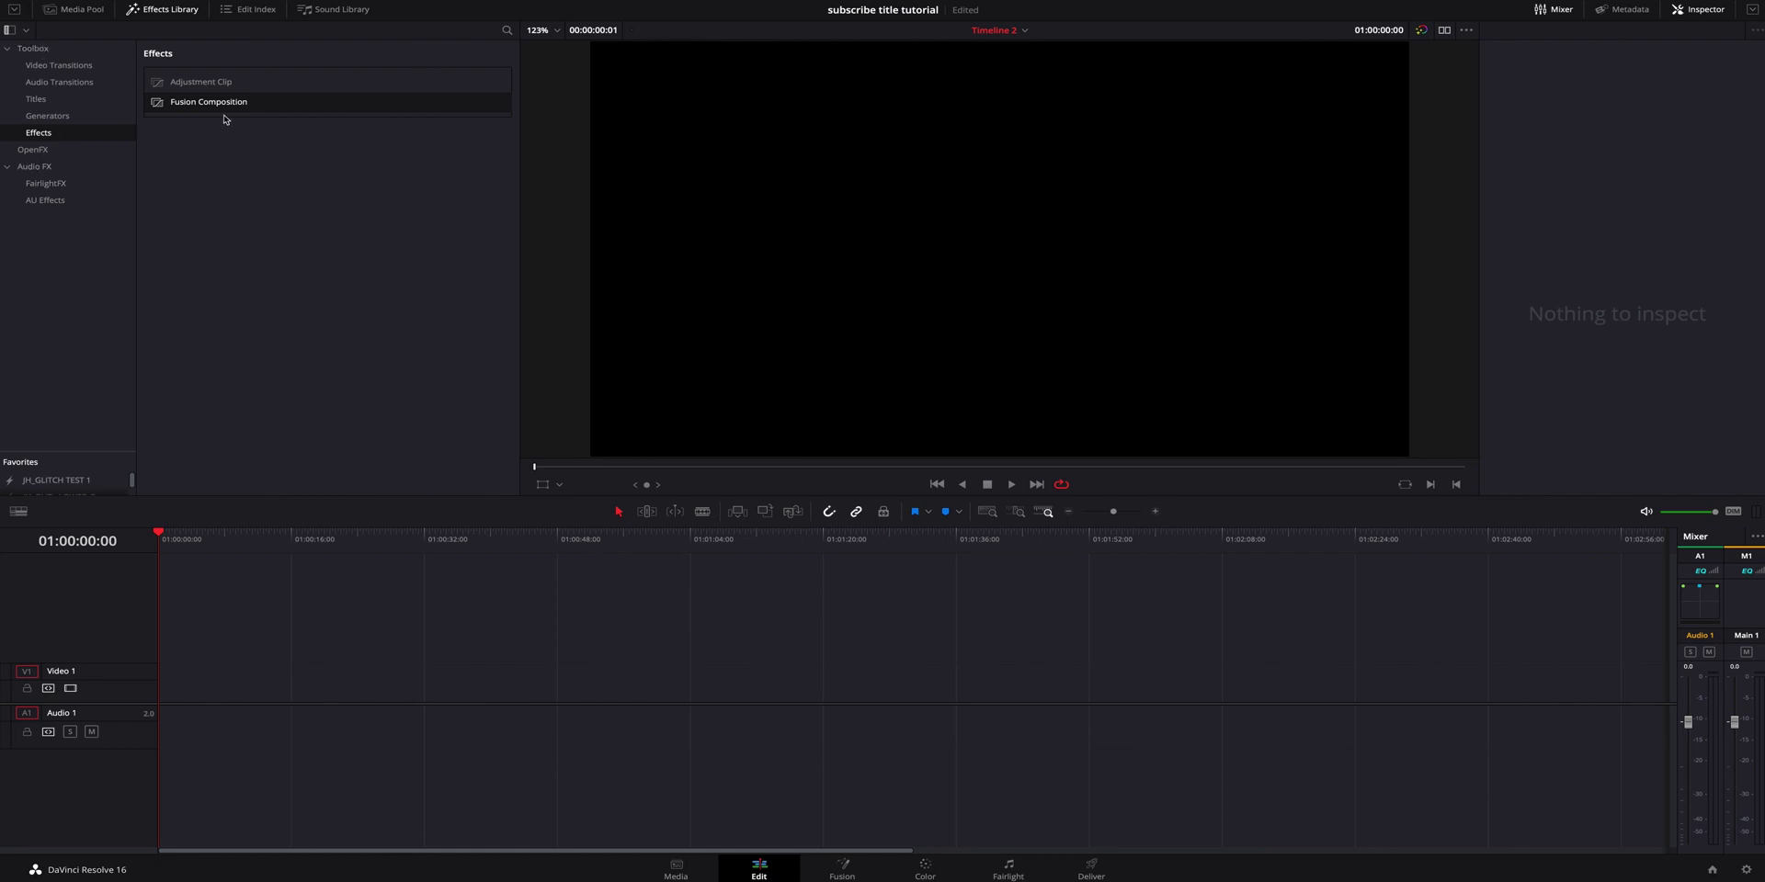
left_click_drag(227, 105, 165, 687)
left_click(216, 544)
left_click_drag(198, 689, 214, 690)
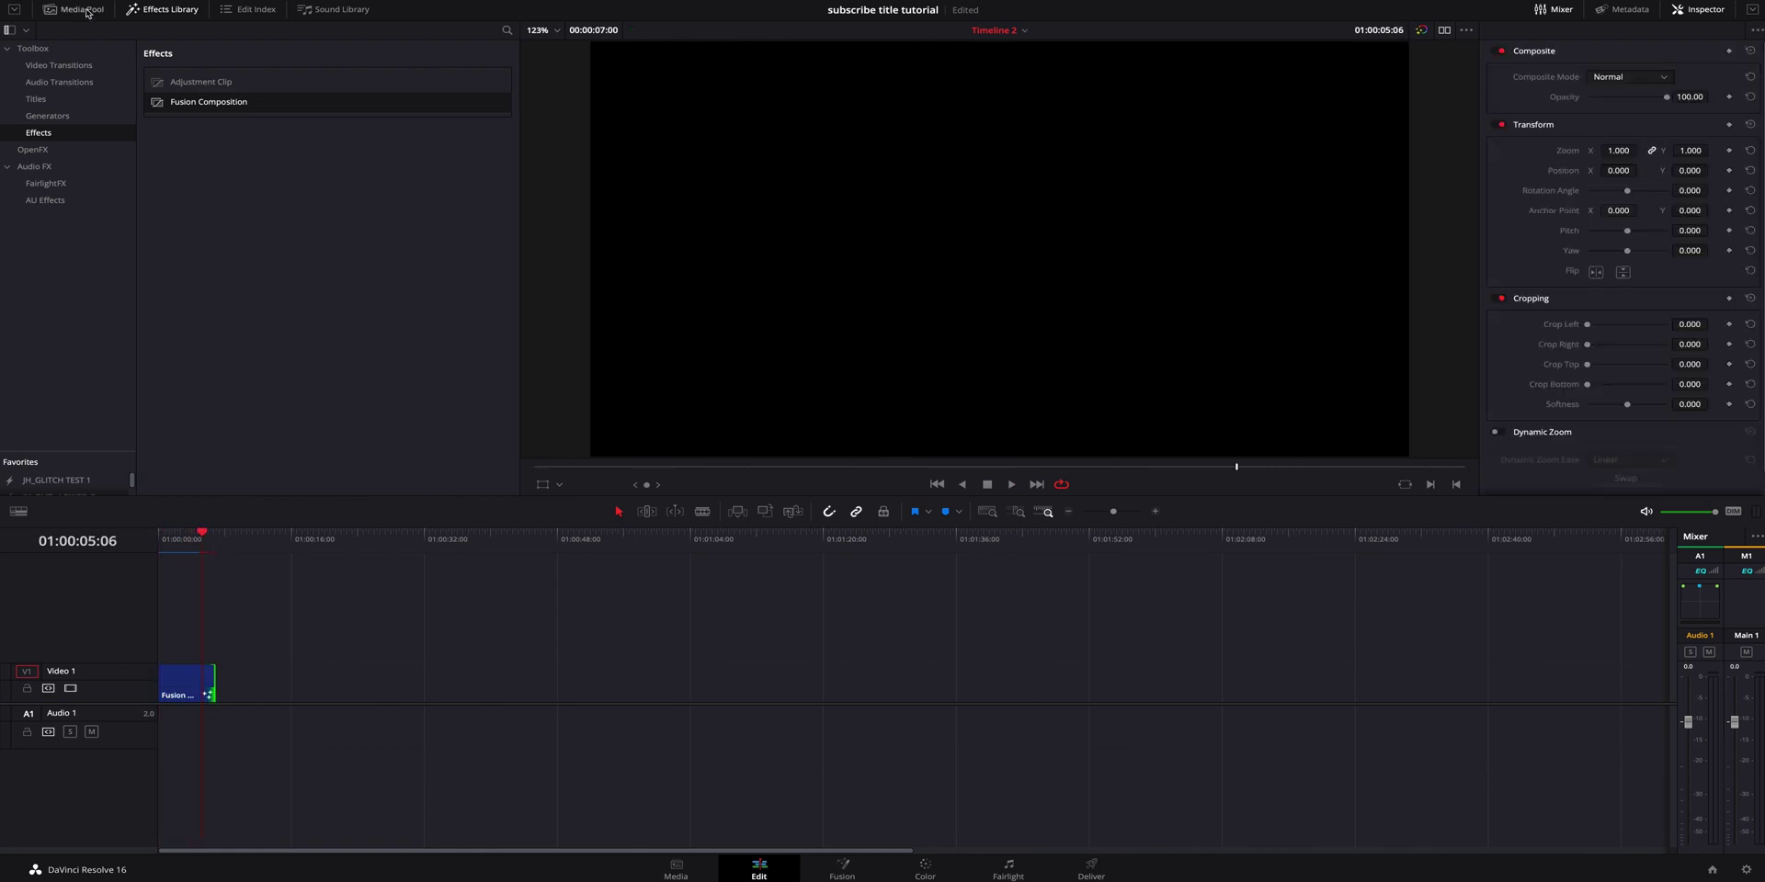
left_click(83, 9)
left_click(237, 92)
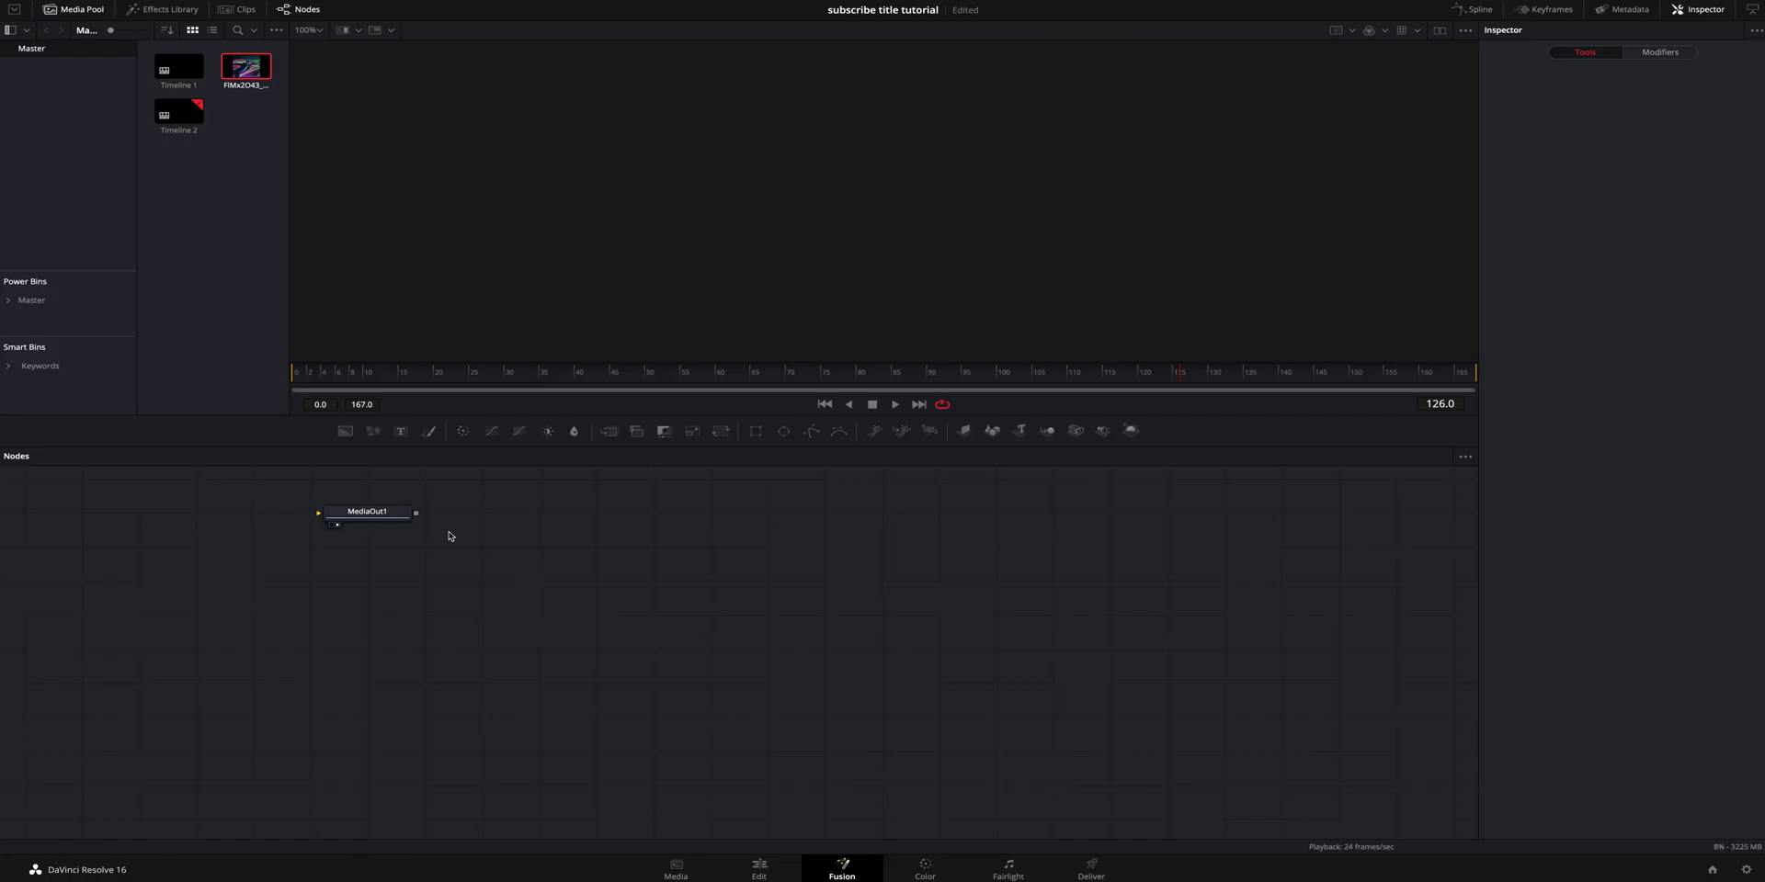
Move MediaOut1 to make room in the node graph, add a Background node connected to it, and enlarge the viewer.
left_click_drag(377, 513, 1201, 639)
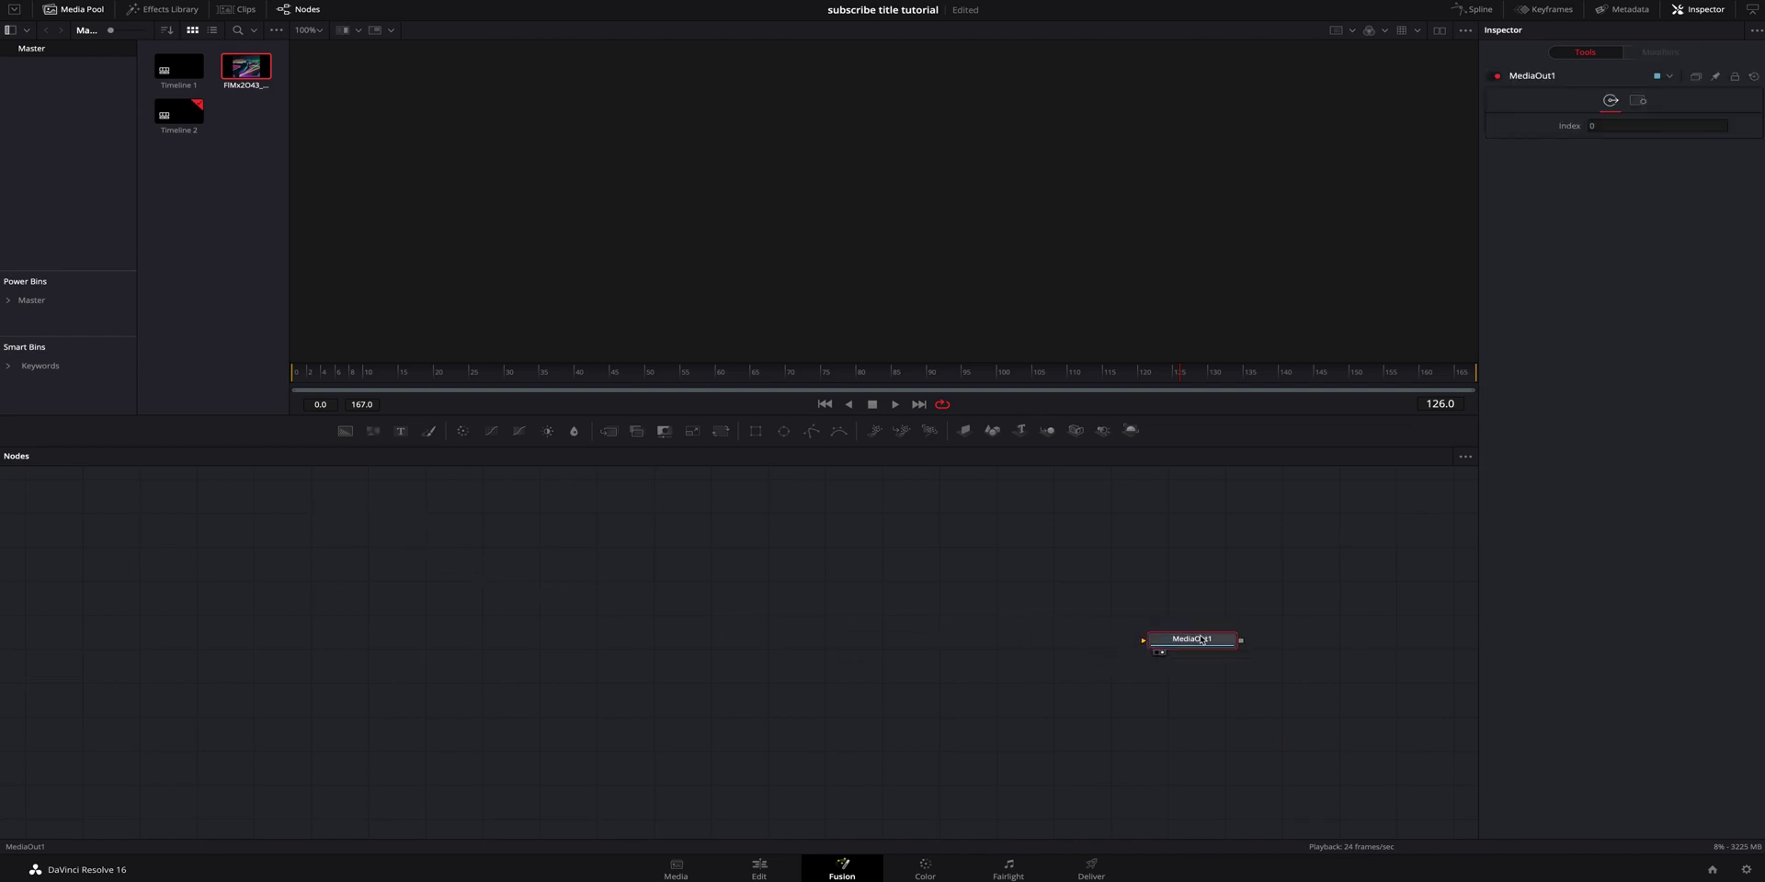
left_click(424, 585)
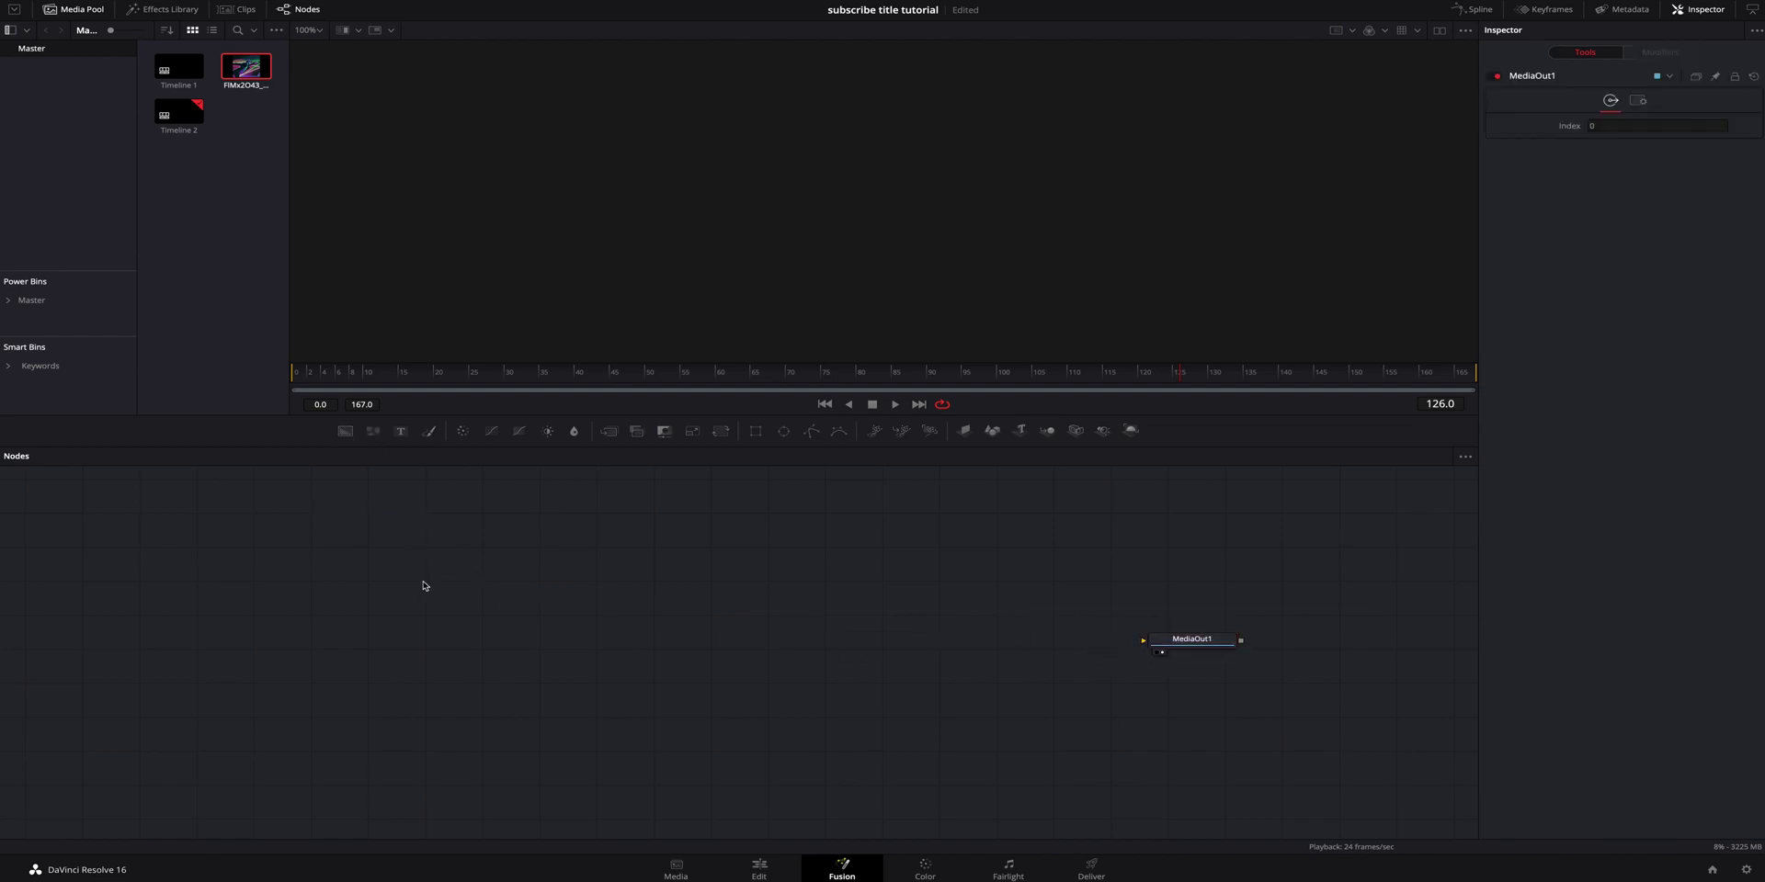
left_click(345, 431)
left_click_drag(457, 591, 1156, 646)
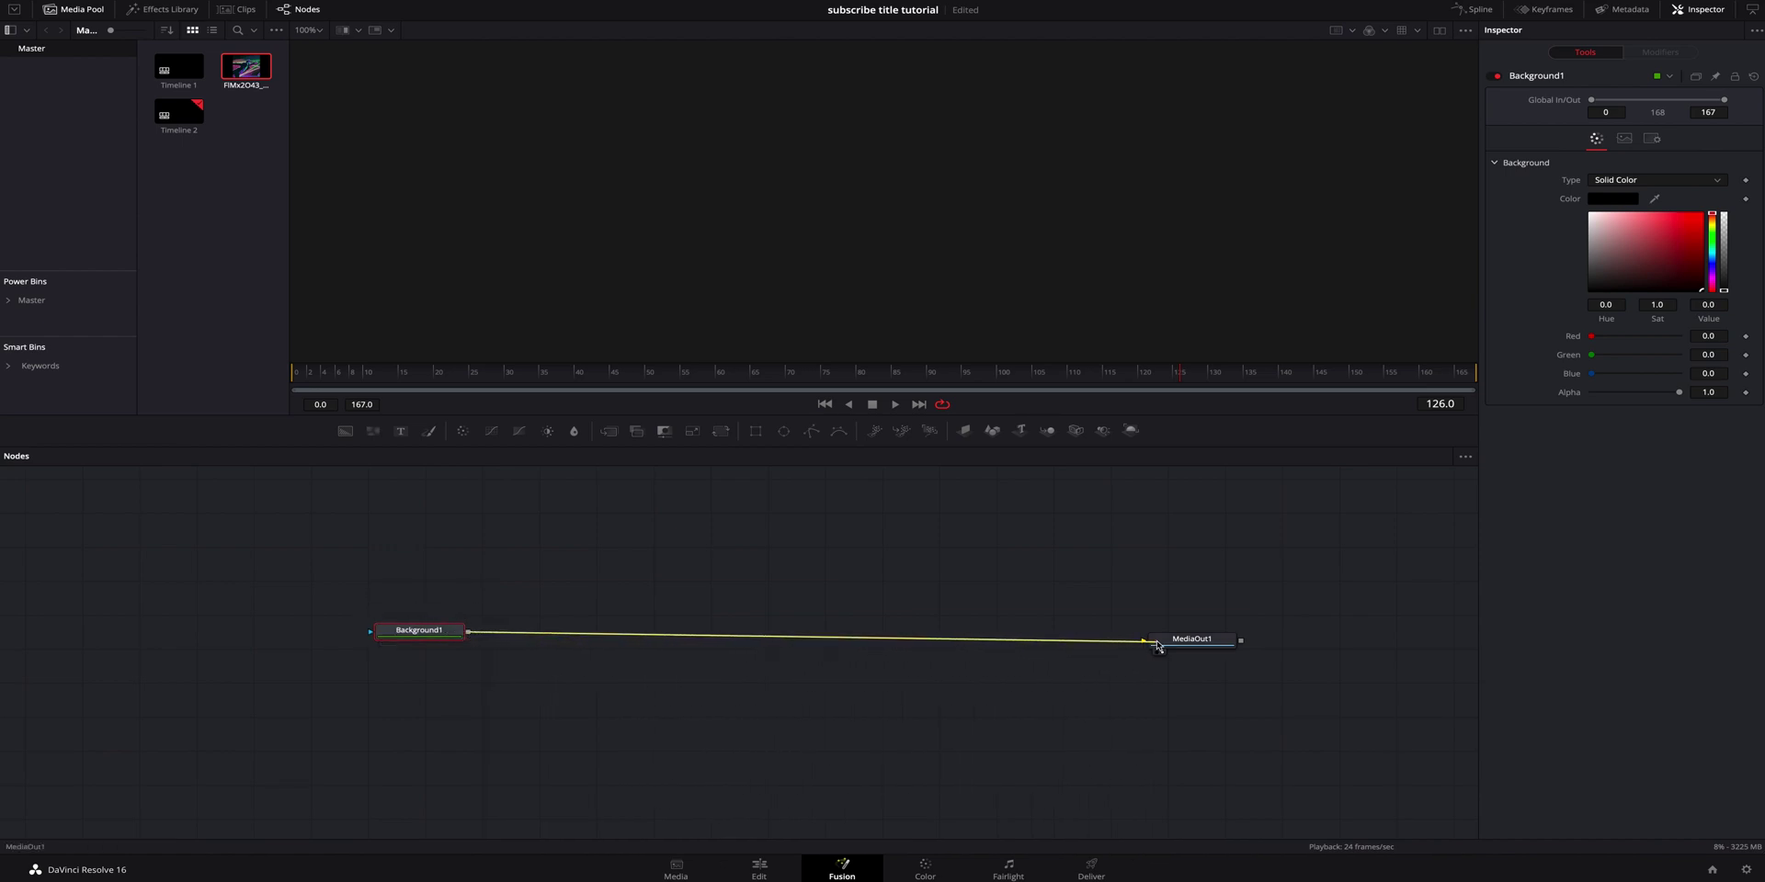
left_click_drag(999, 449, 999, 570)
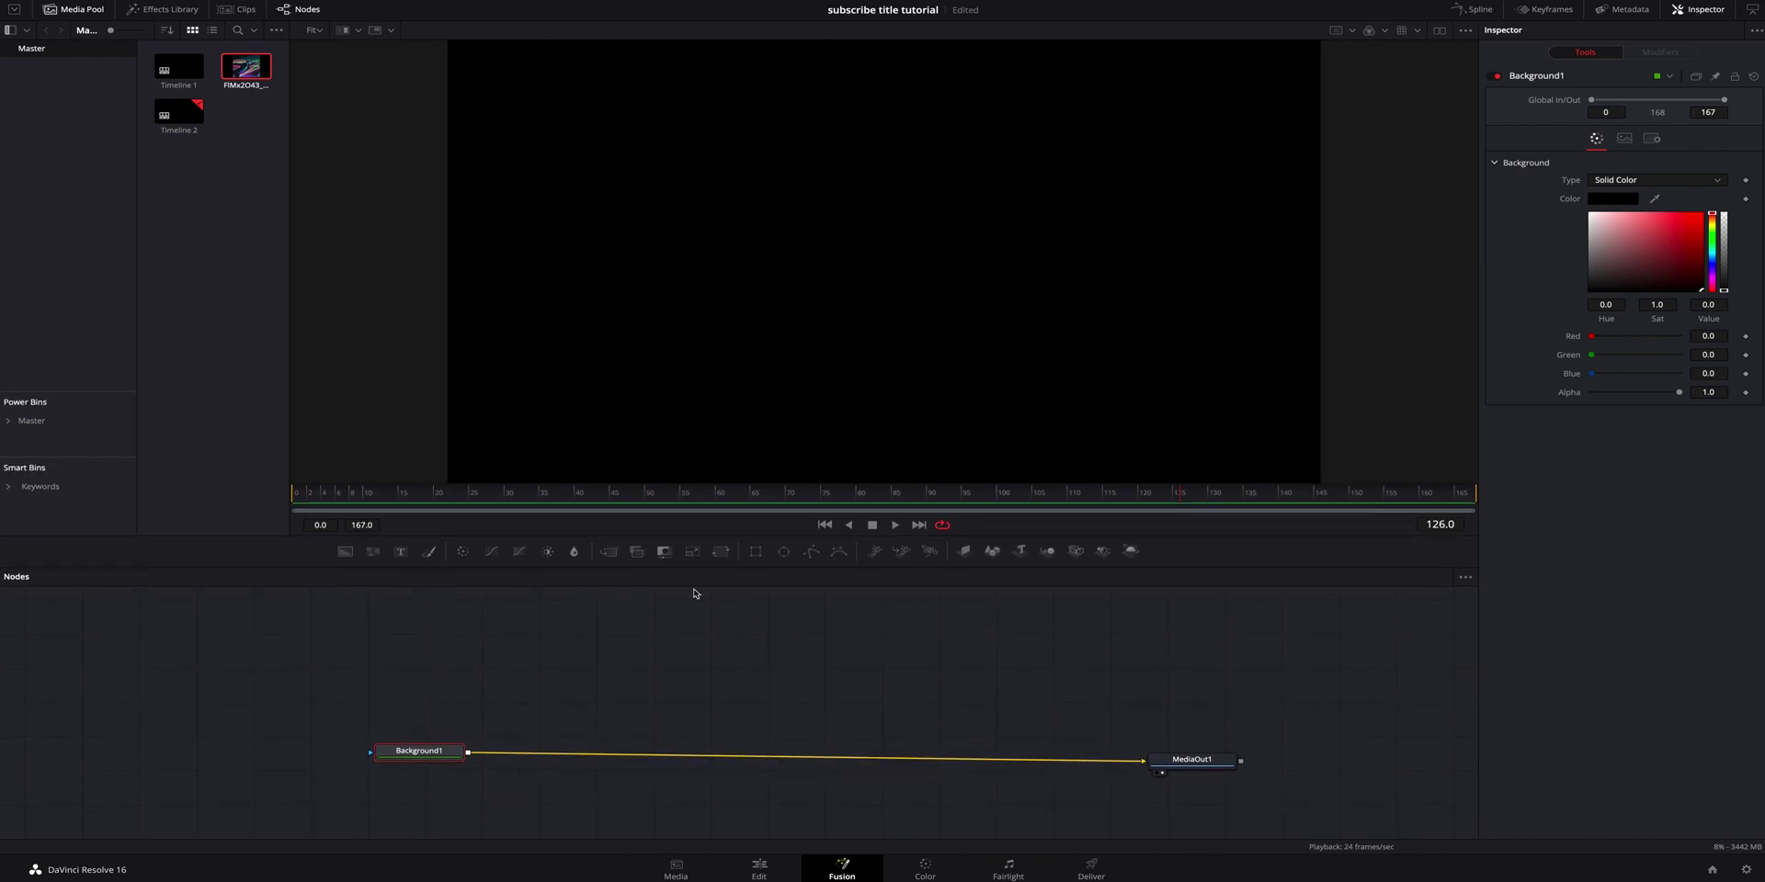
Set the Background node's colour to a near-black grey of about 0.055 and its alpha to about 0.5.
mouse_move(1660, 265)
left_mouse_down()
mouse_move(1700, 242)
mouse_move(1711, 269)
mouse_move(1632, 250)
mouse_move(1572, 286)
mouse_move(1591, 280)
left_mouse_up()
left_click_drag(1678, 392, 1637, 394)
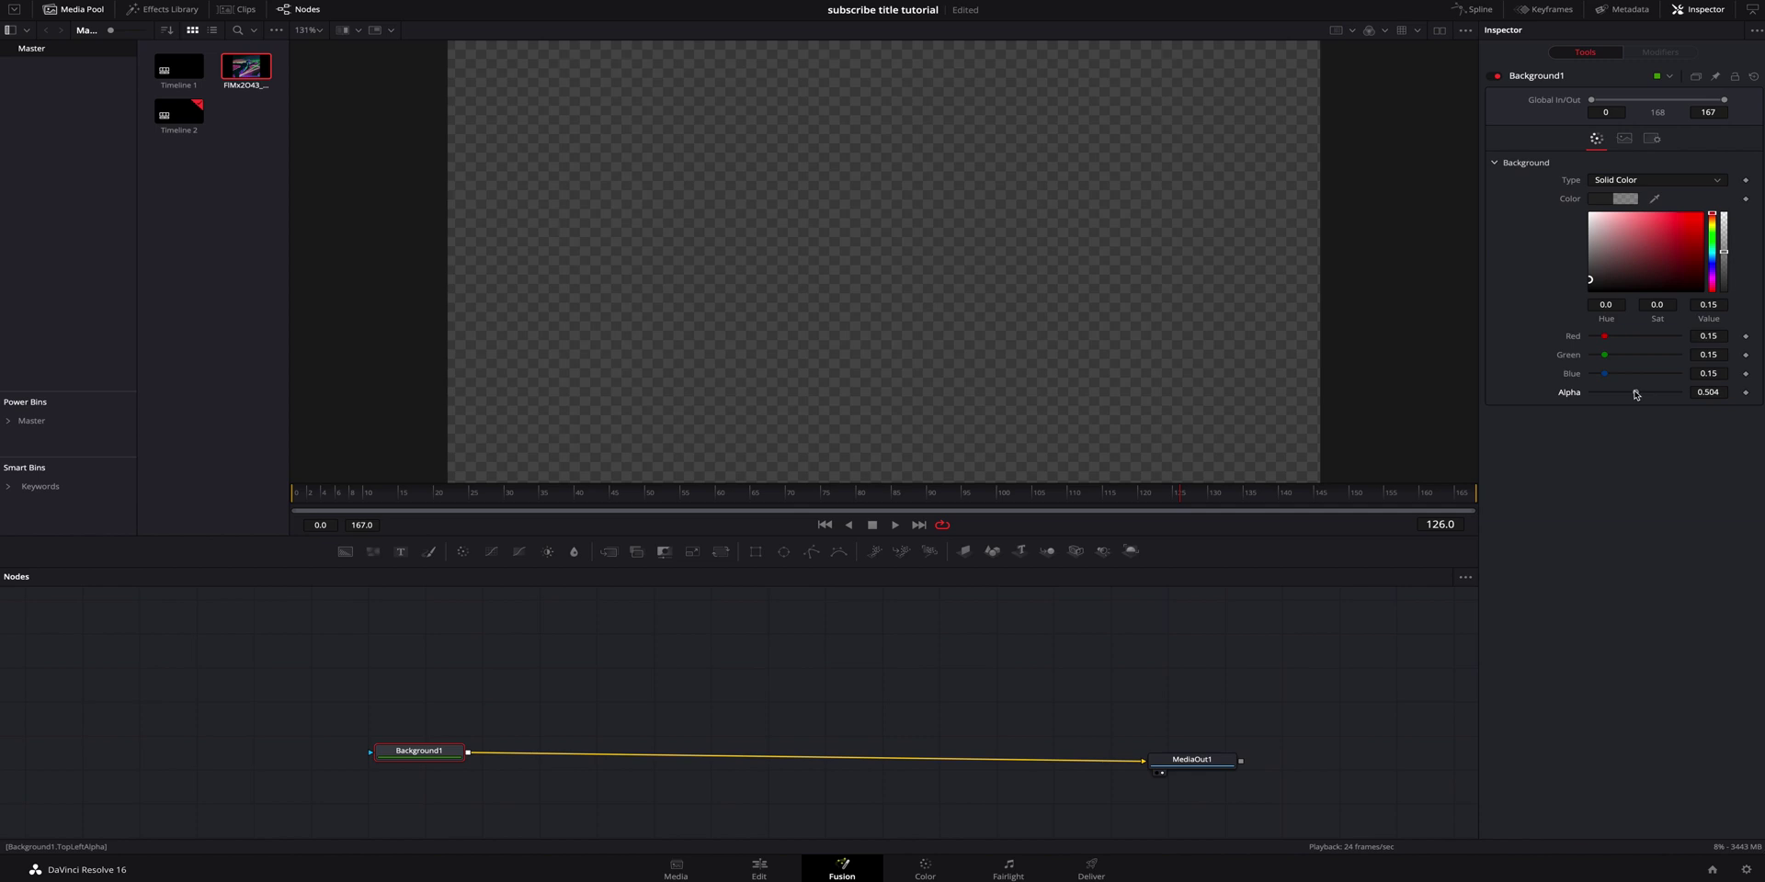
left_click_drag(1591, 284, 1590, 287)
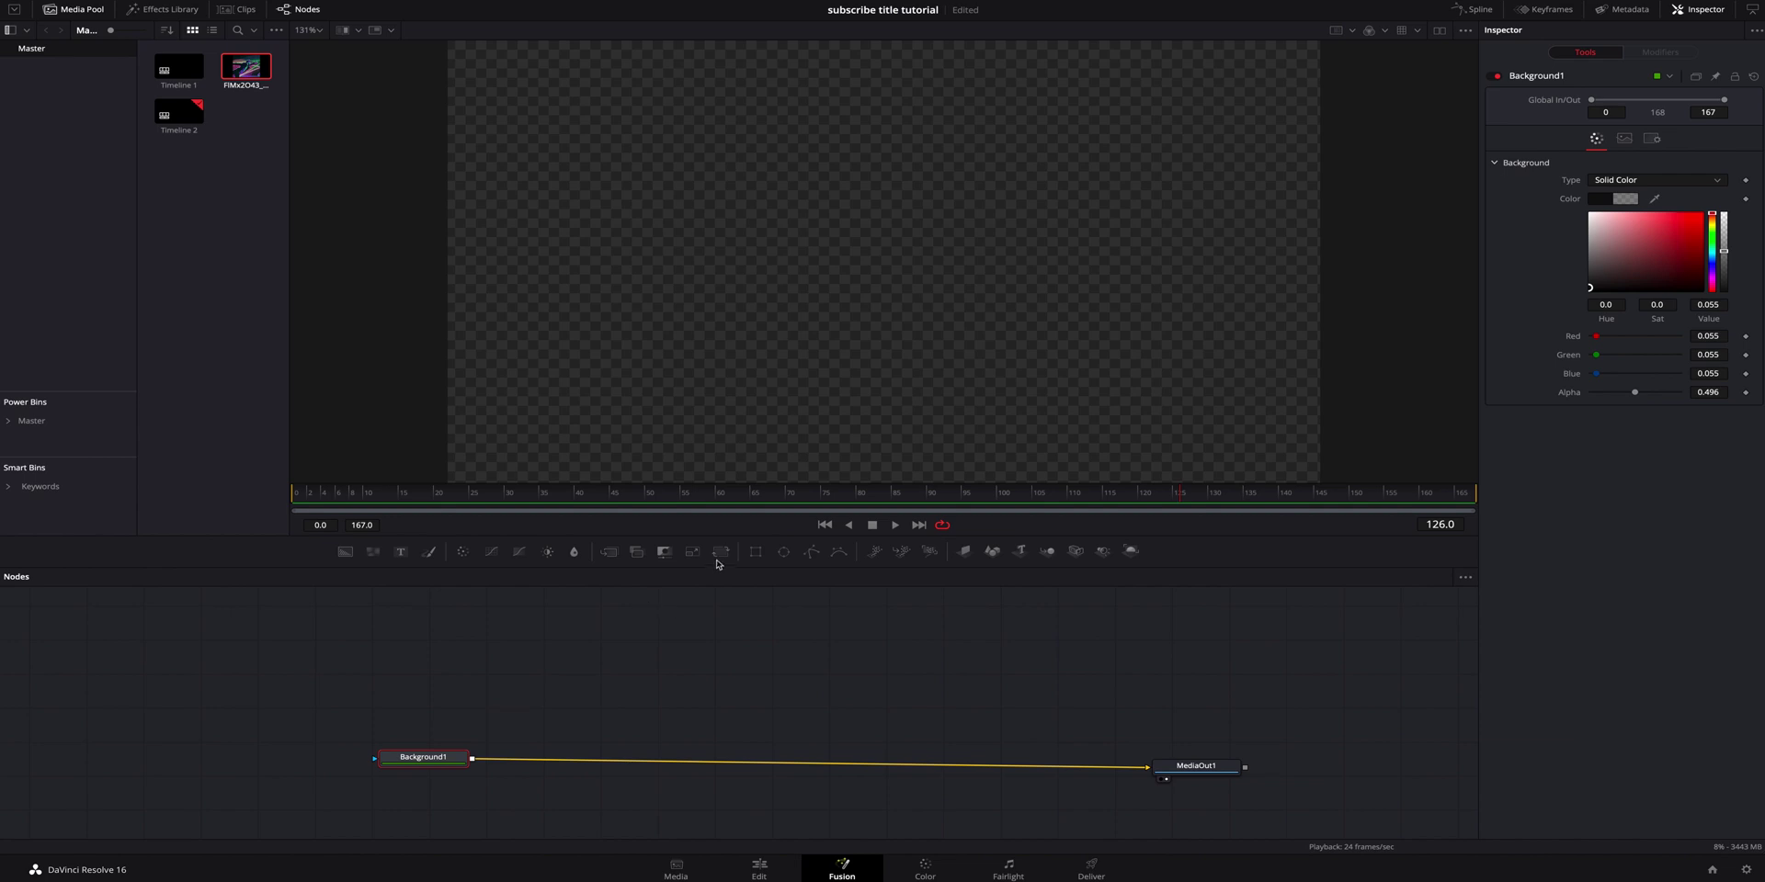
Add a Transform after the Background and move its centre to about X -0.175, Y -0.332, leaving a lower-left box in the frame.
left_click(721, 552)
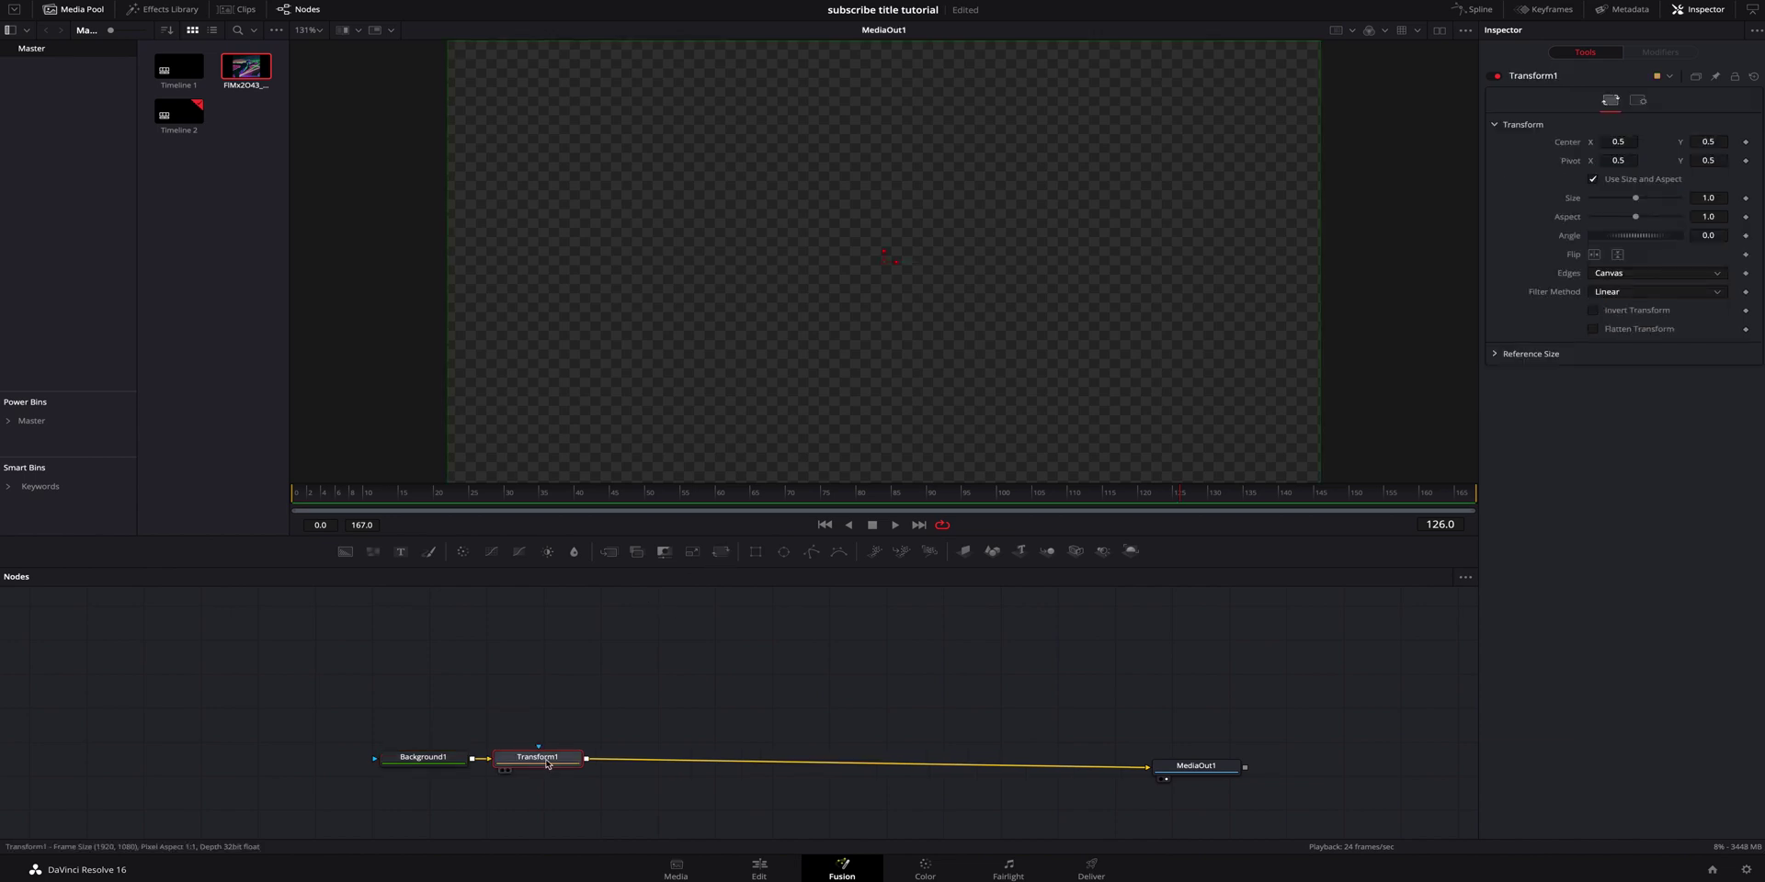
left_click_drag(883, 255, 902, 618)
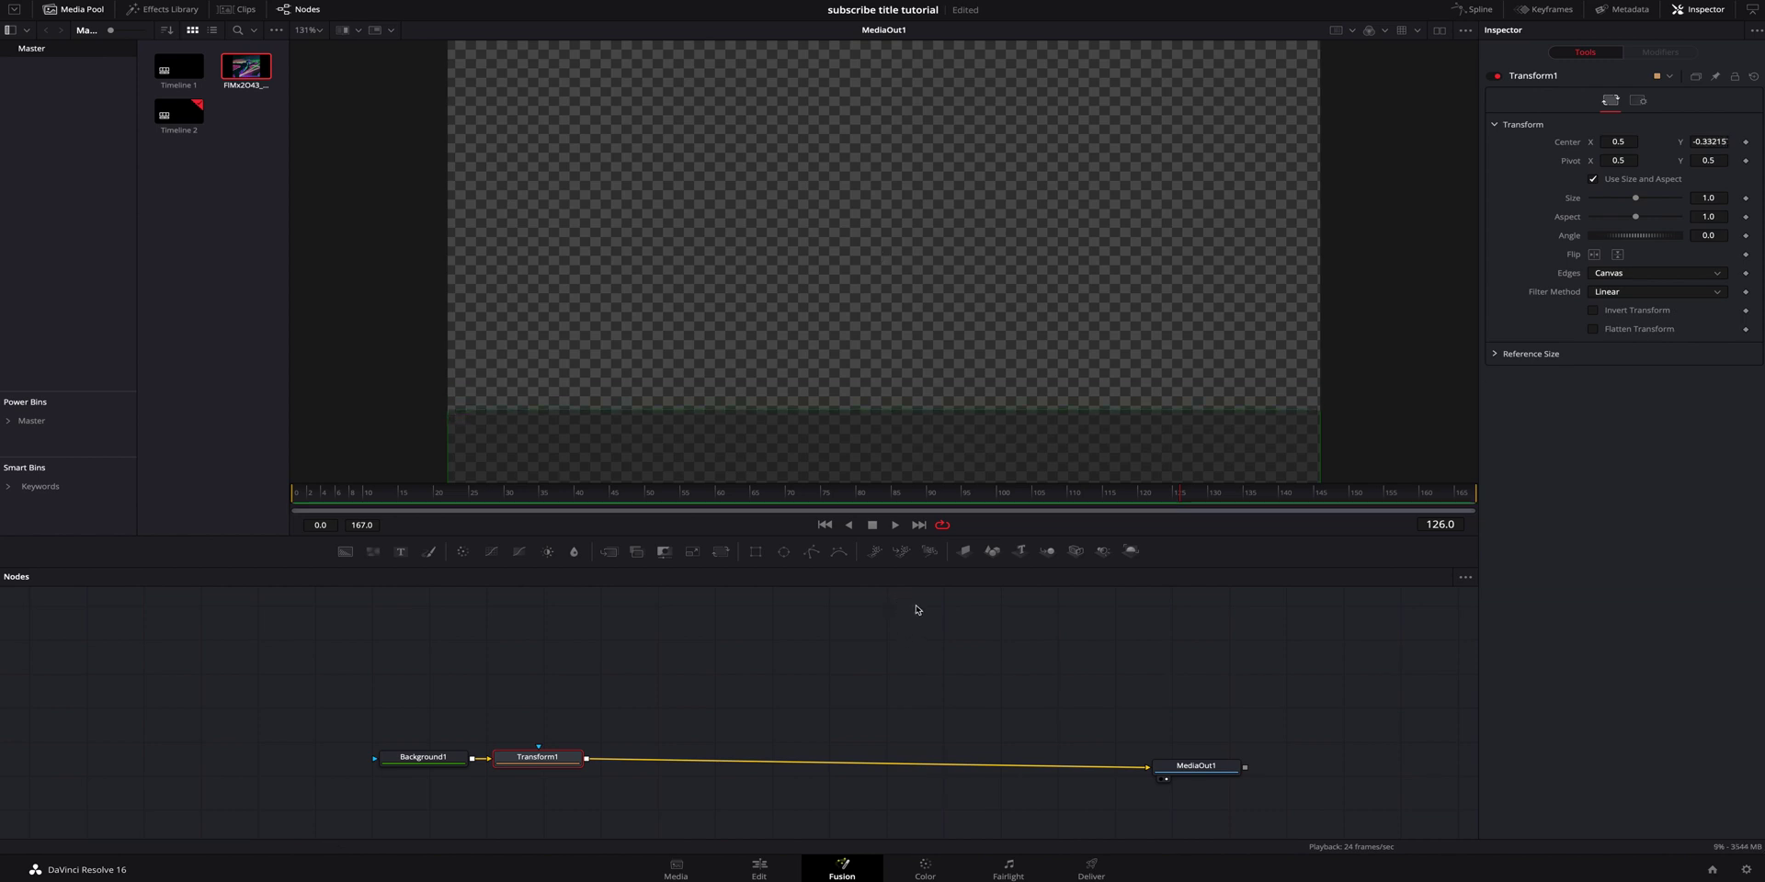
left_click_drag(1378, 329, 1143, 179)
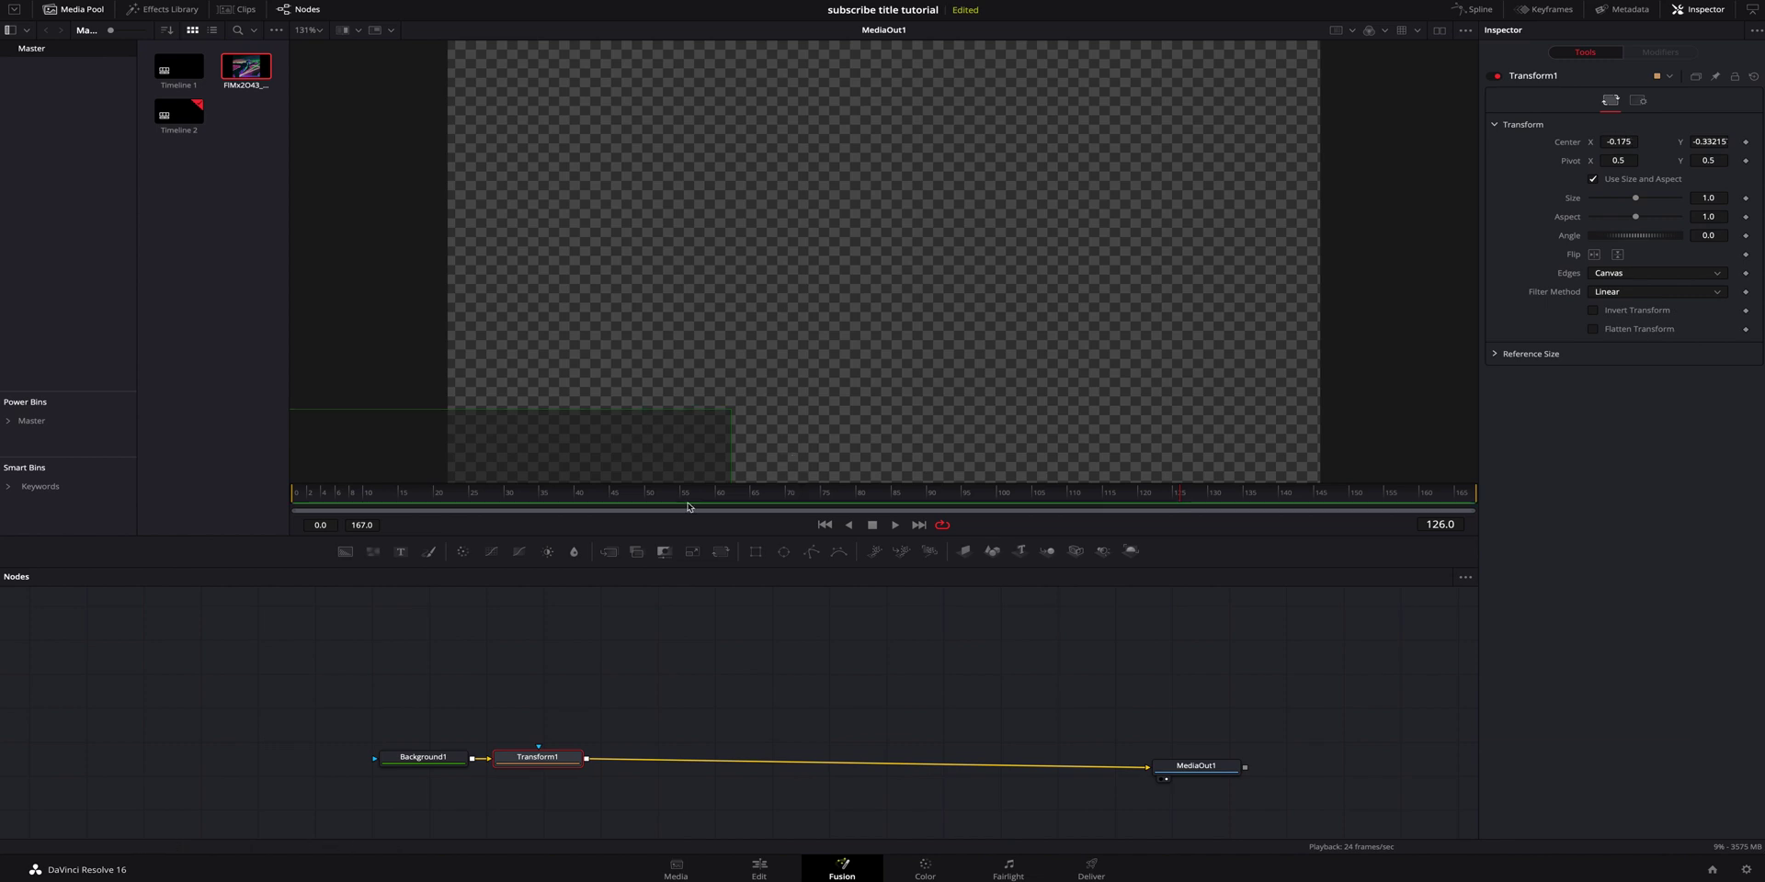
Bring the media pool image into the node graph and rename its node to the person's first name.
left_click_drag(248, 69, 700, 672)
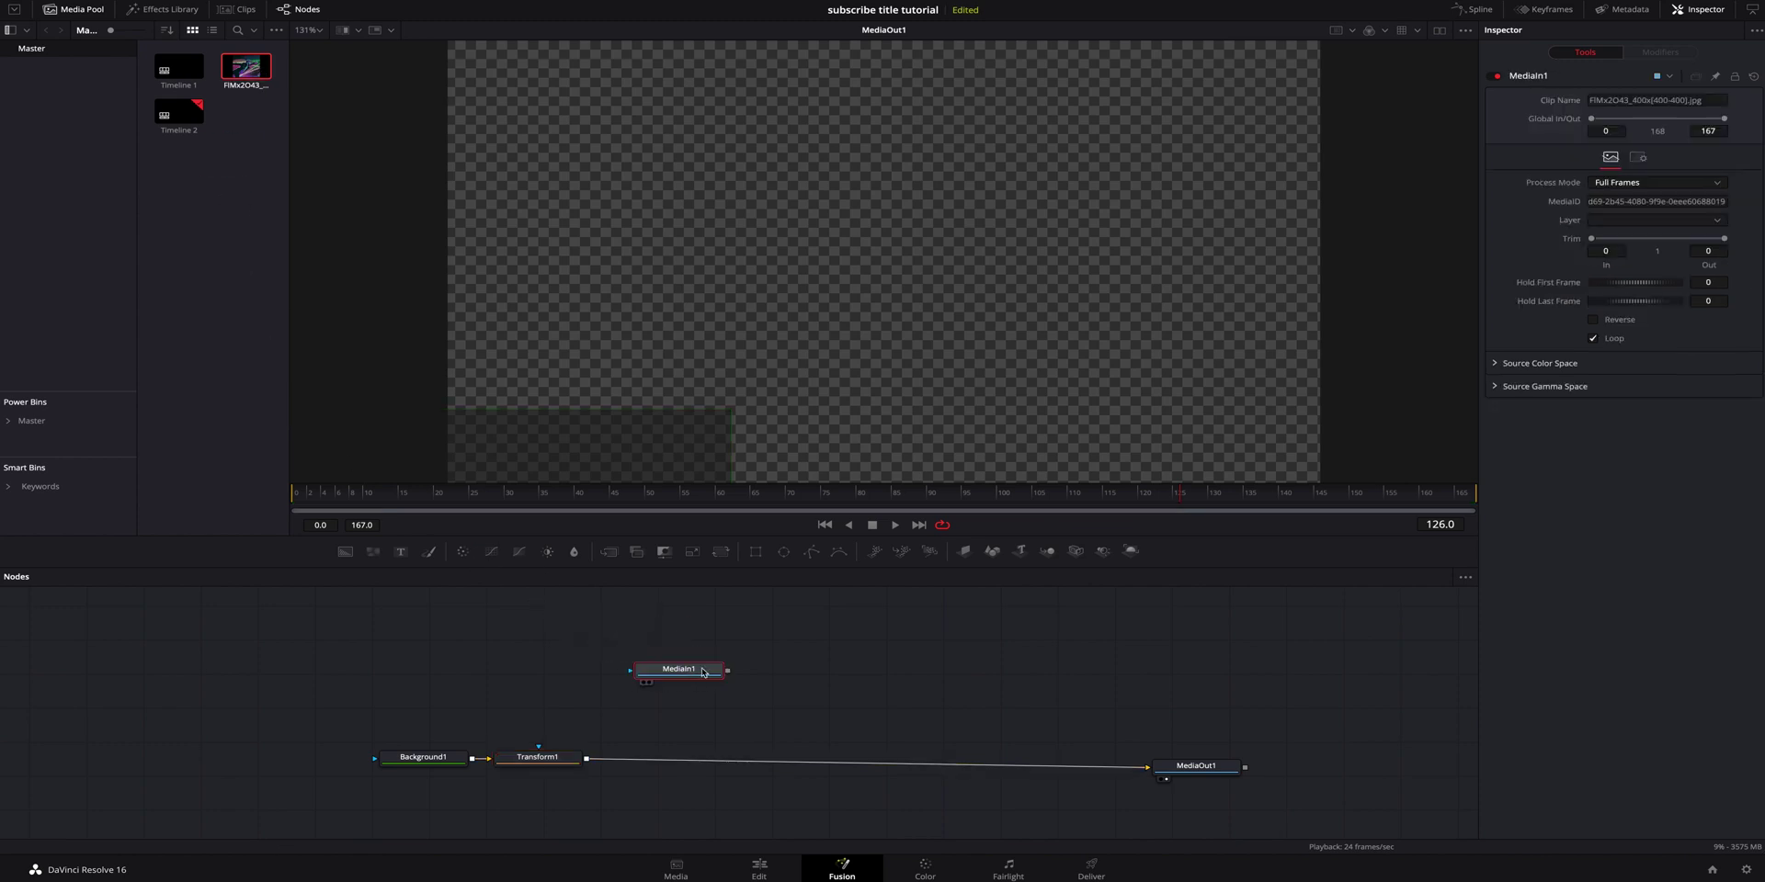
right_click(694, 673)
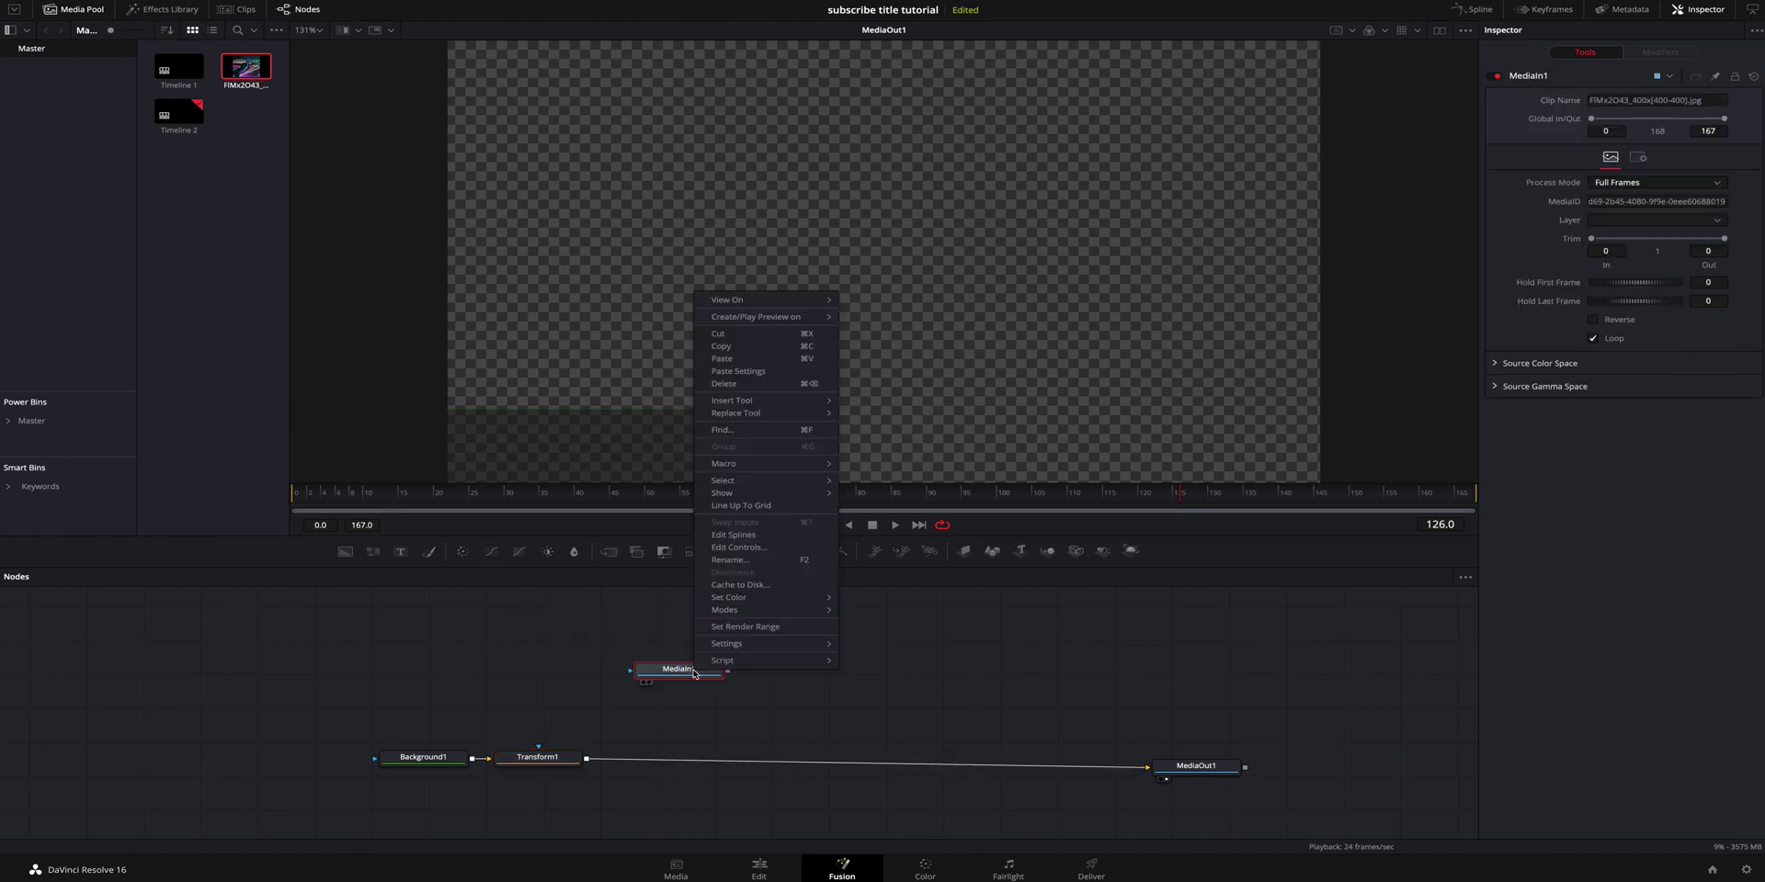
left_click(761, 559)
type("josh")
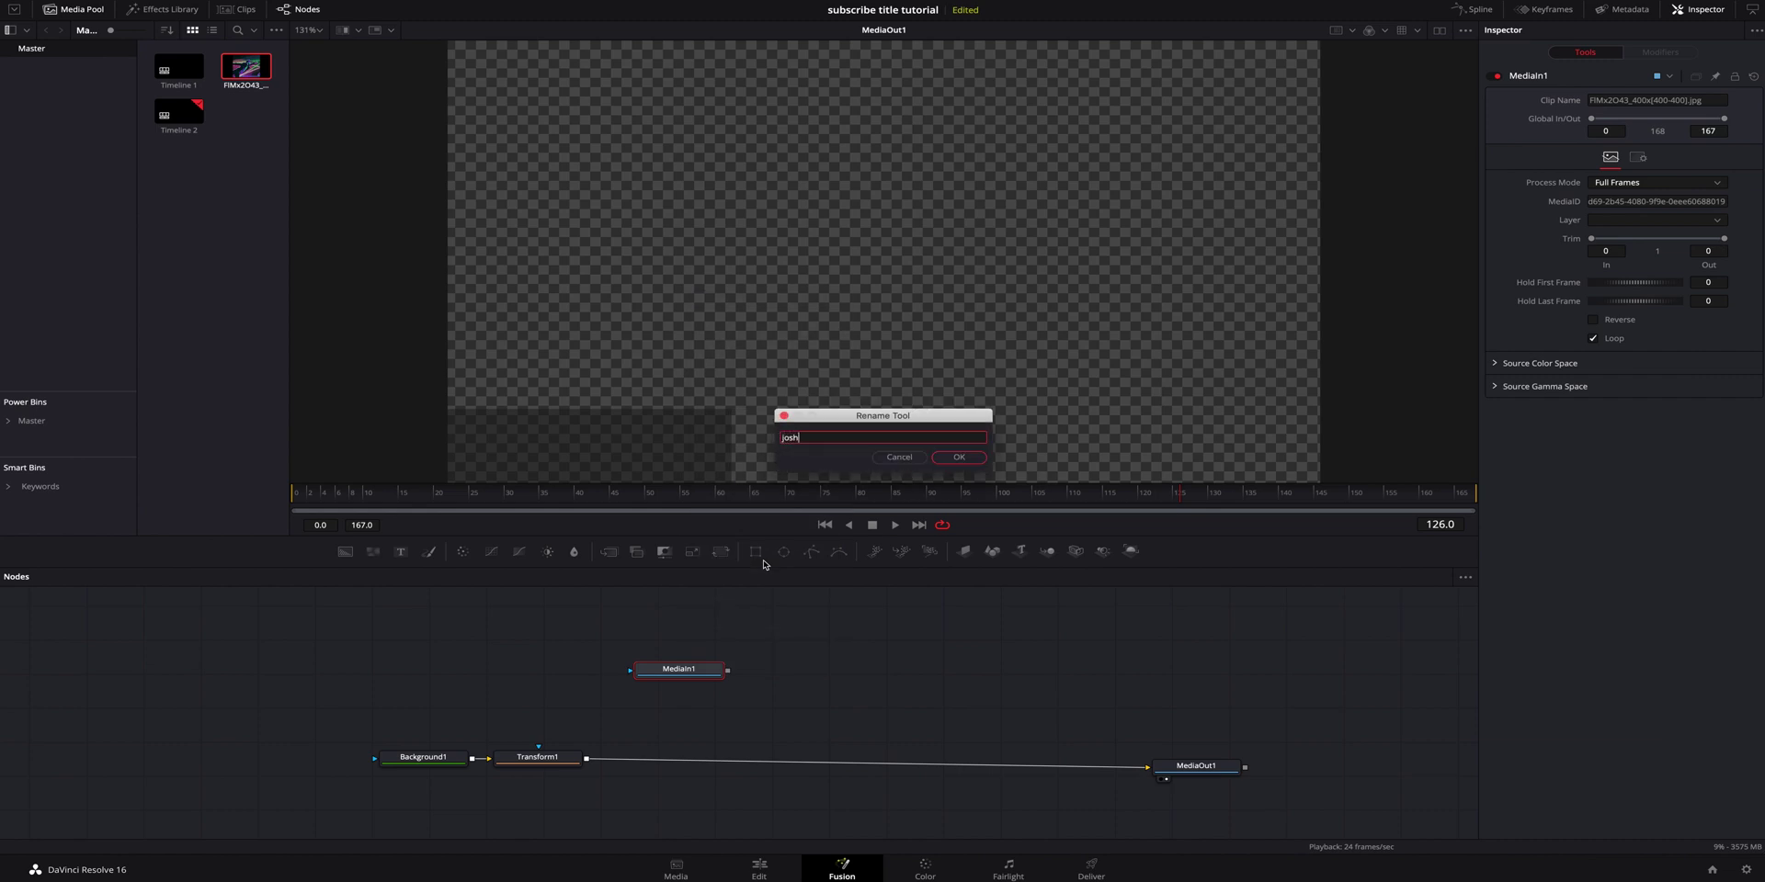
key("Return")
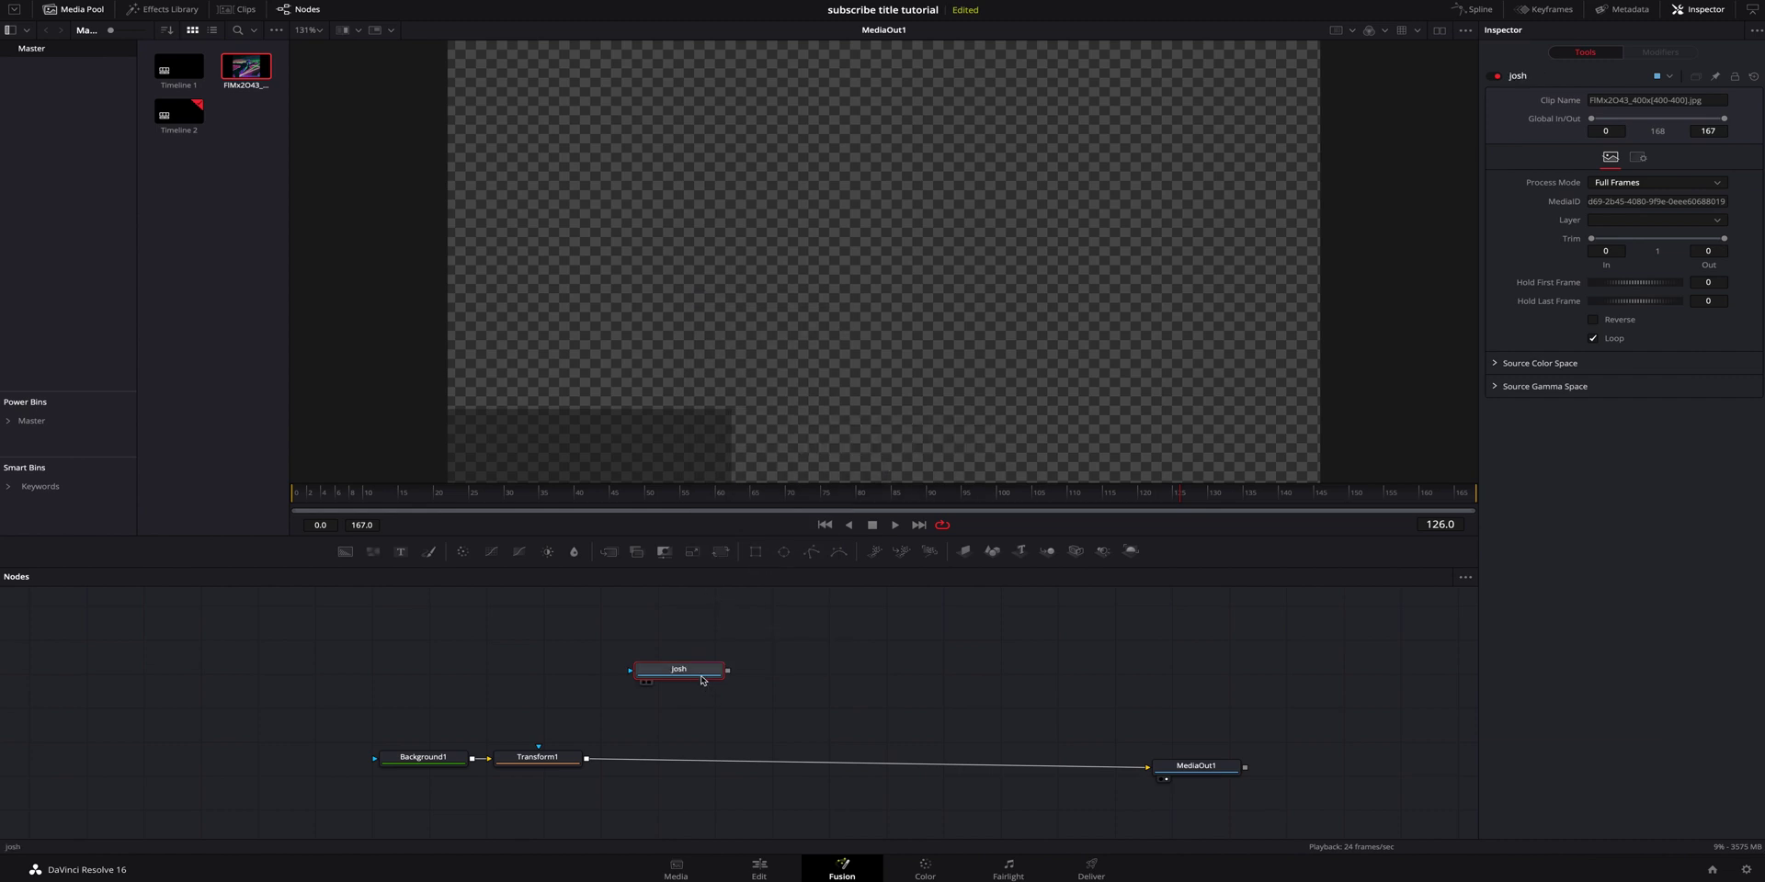
Merge the image node over the Transform1 output and place it above Merge1.
left_click_drag(699, 672, 714, 769)
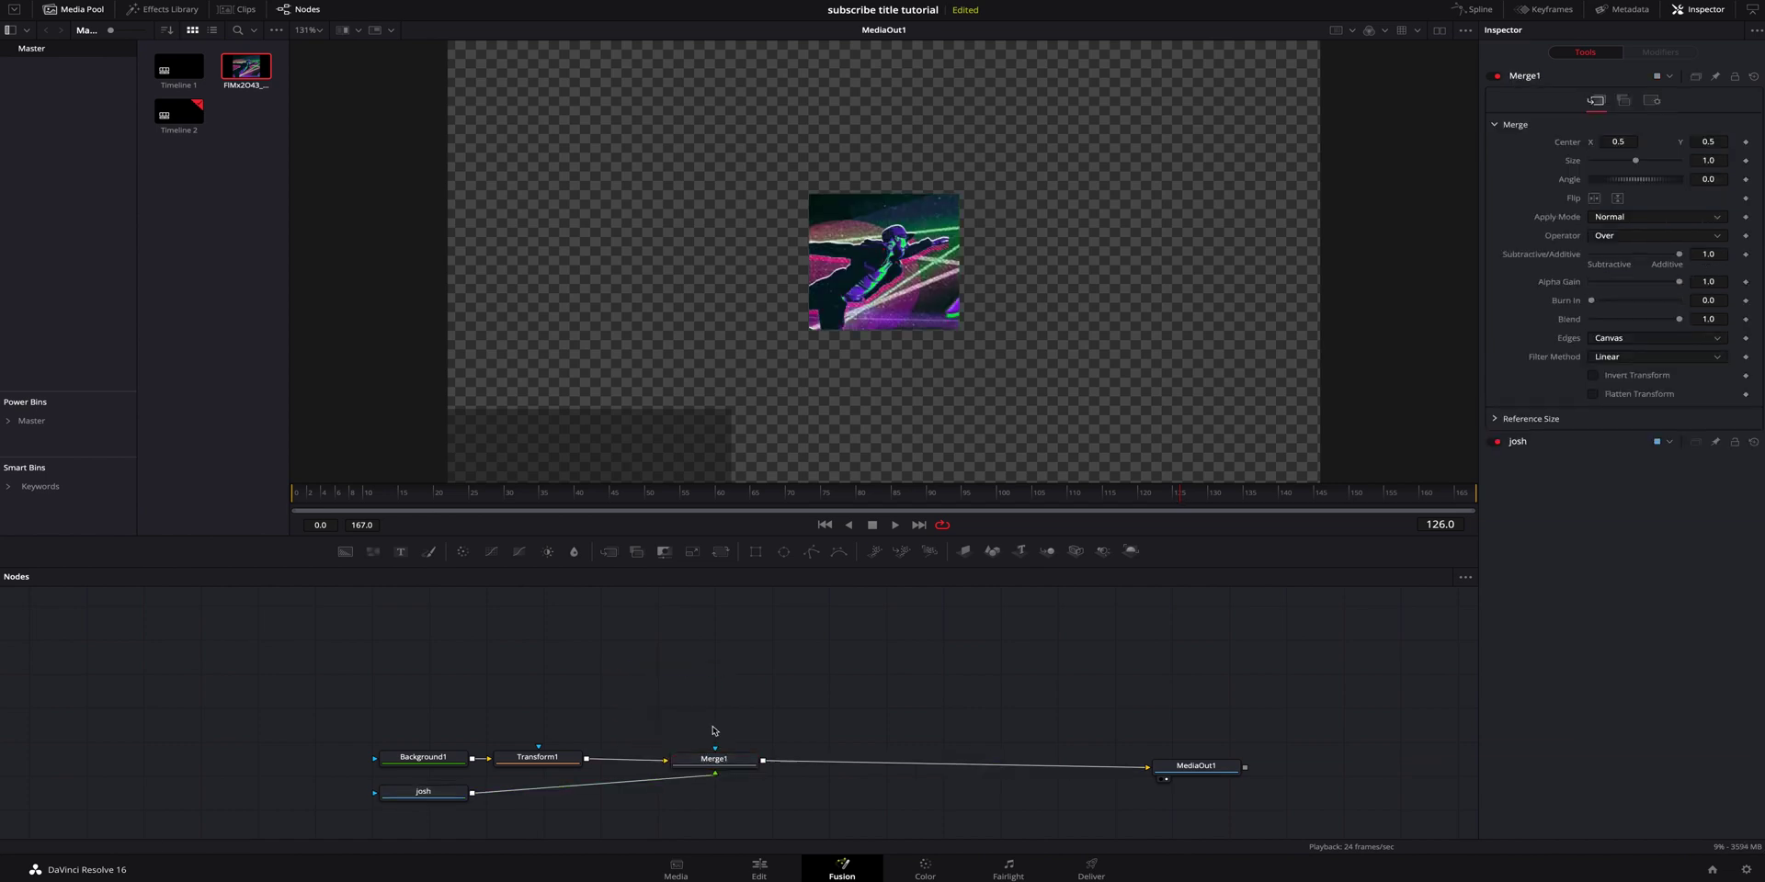
left_click_drag(450, 788, 745, 653)
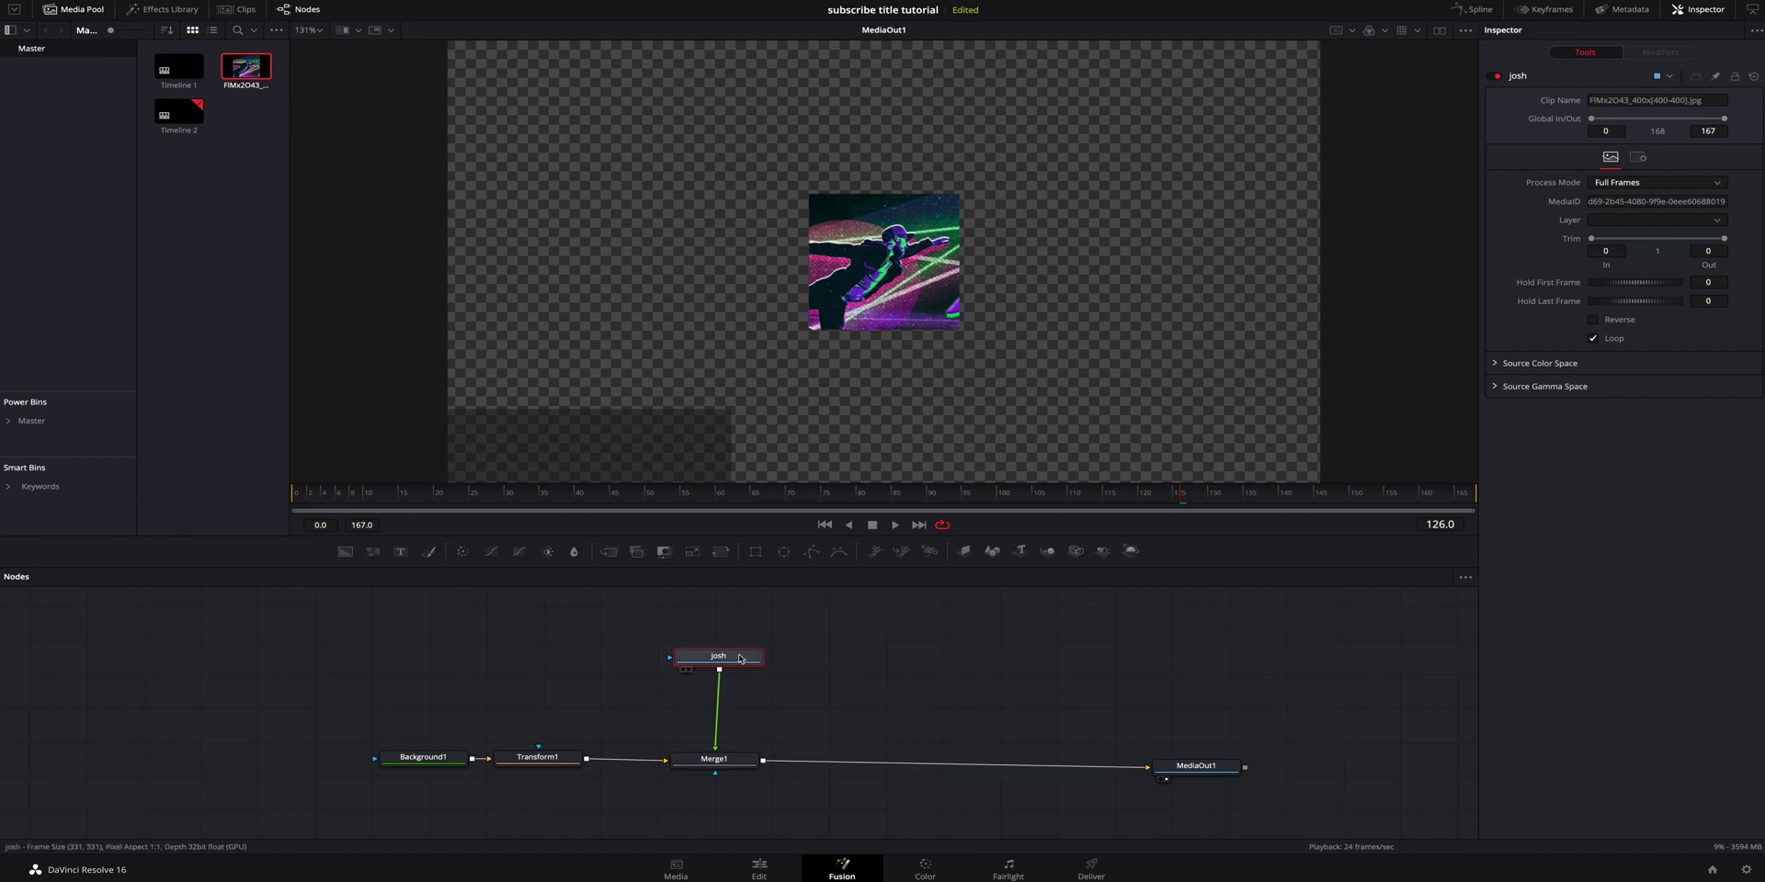
Mask the image node with a centred ellipse and set the ellipse's border width to 0.2.
left_click(785, 553)
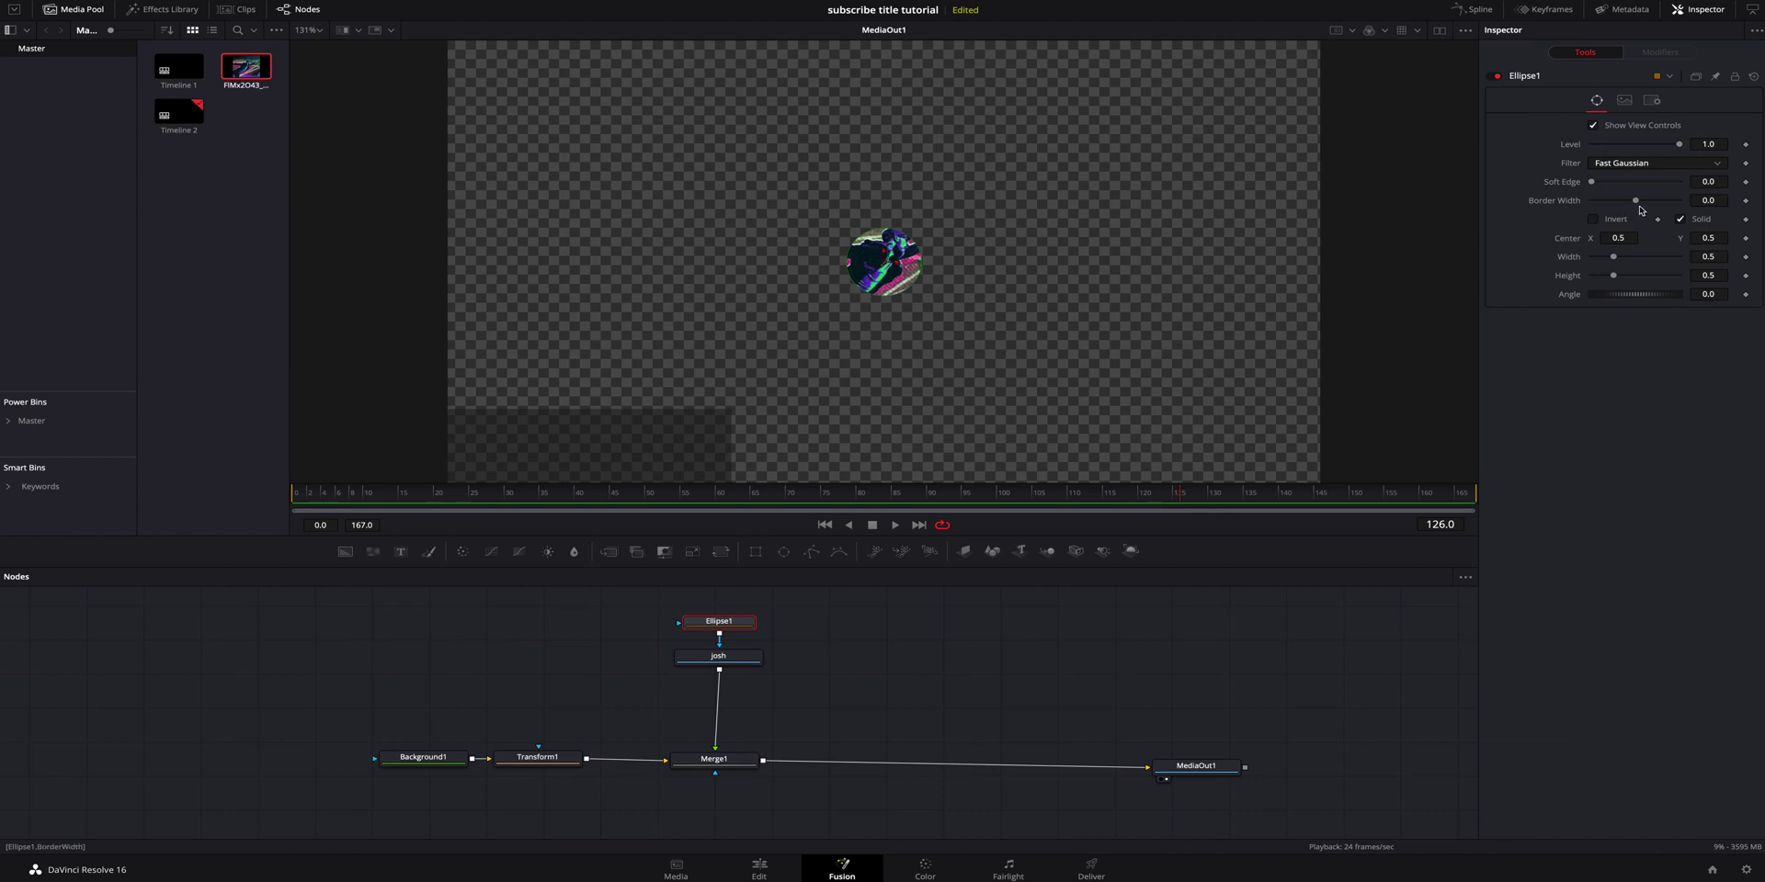
left_click_drag(1636, 201, 1707, 206)
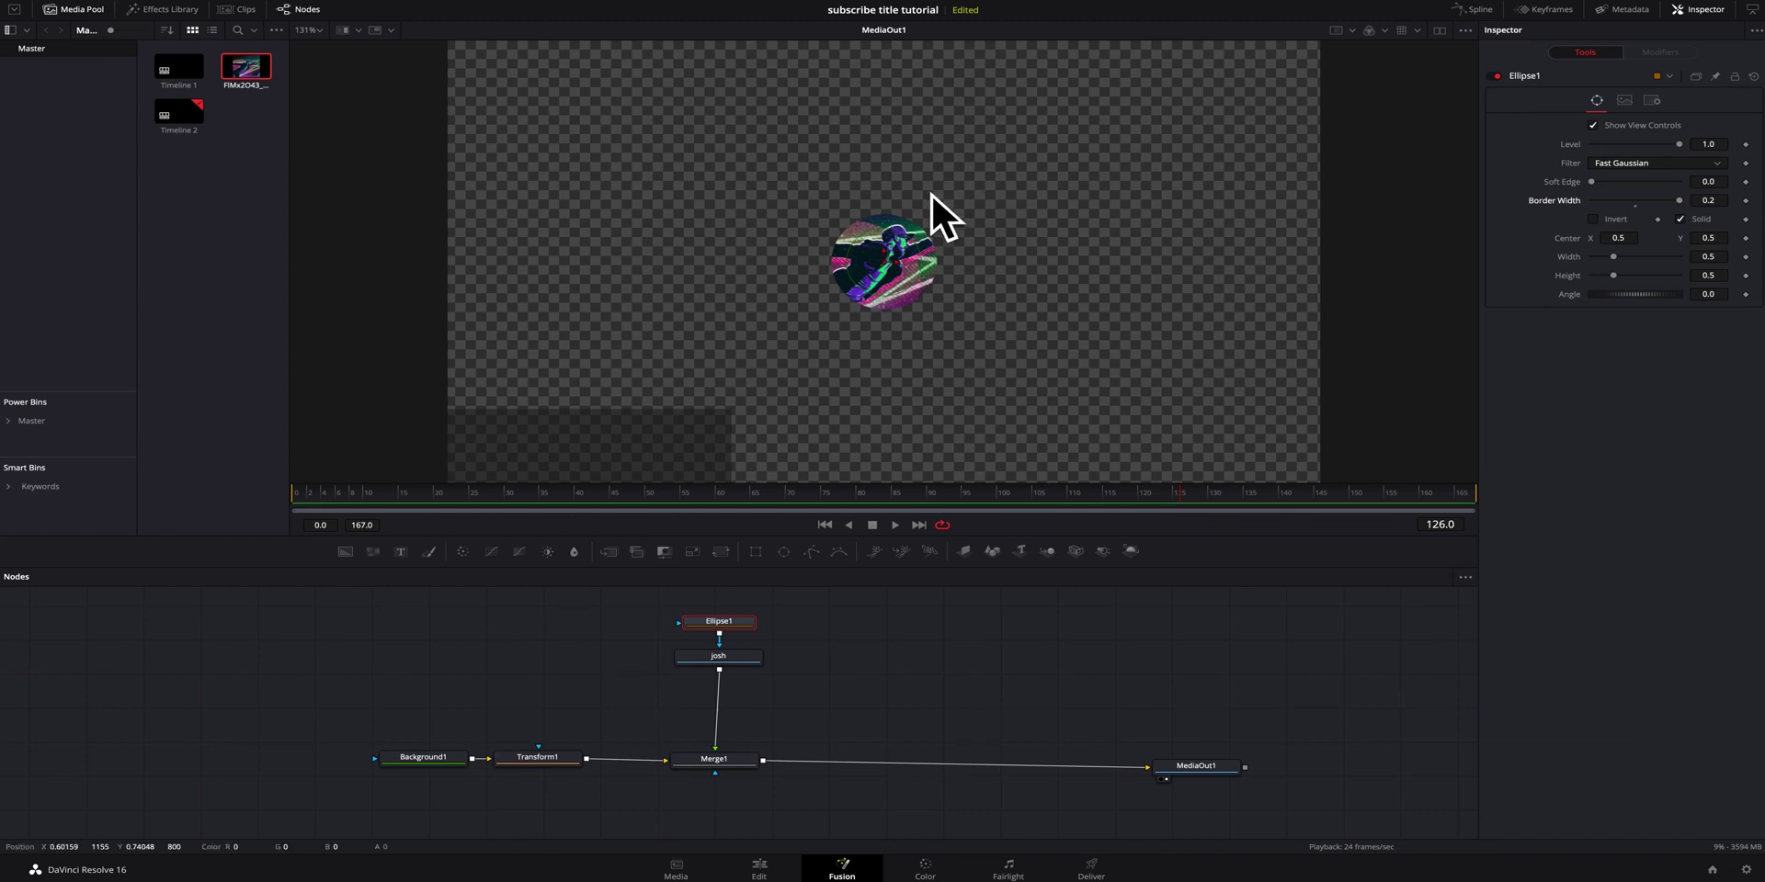
mouse_move(884, 260)
left_mouse_down()
mouse_move(884, 213)
mouse_move(888, 257)
mouse_move(946, 263)
mouse_move(911, 264)
left_mouse_up()
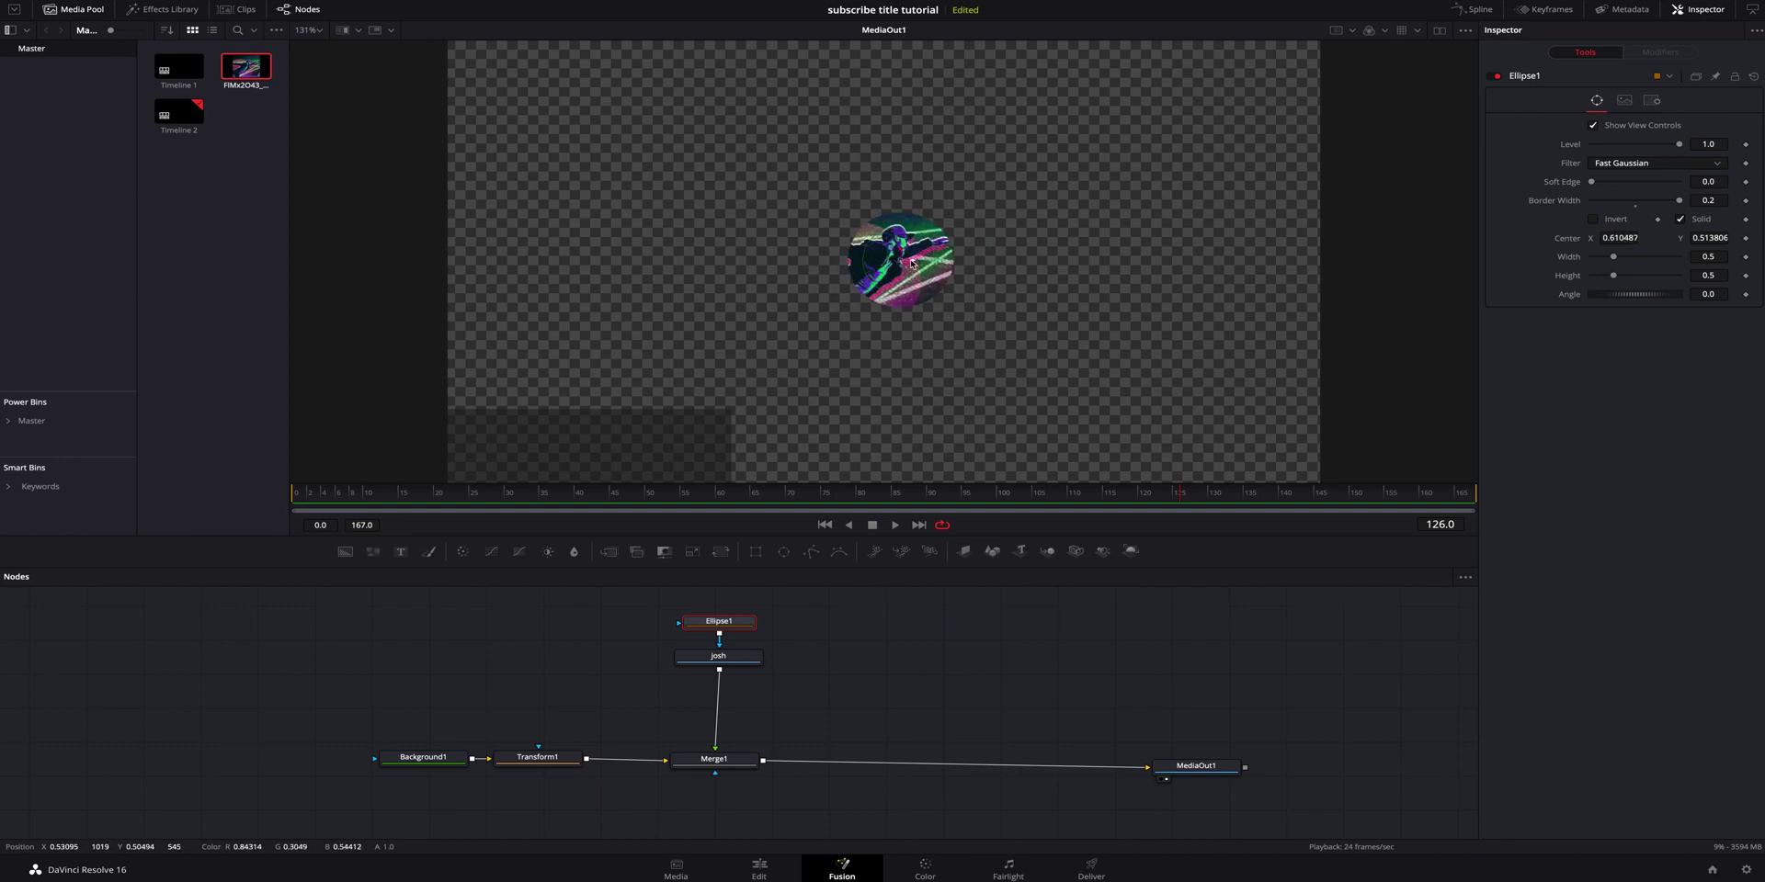
key("ctrl+z")
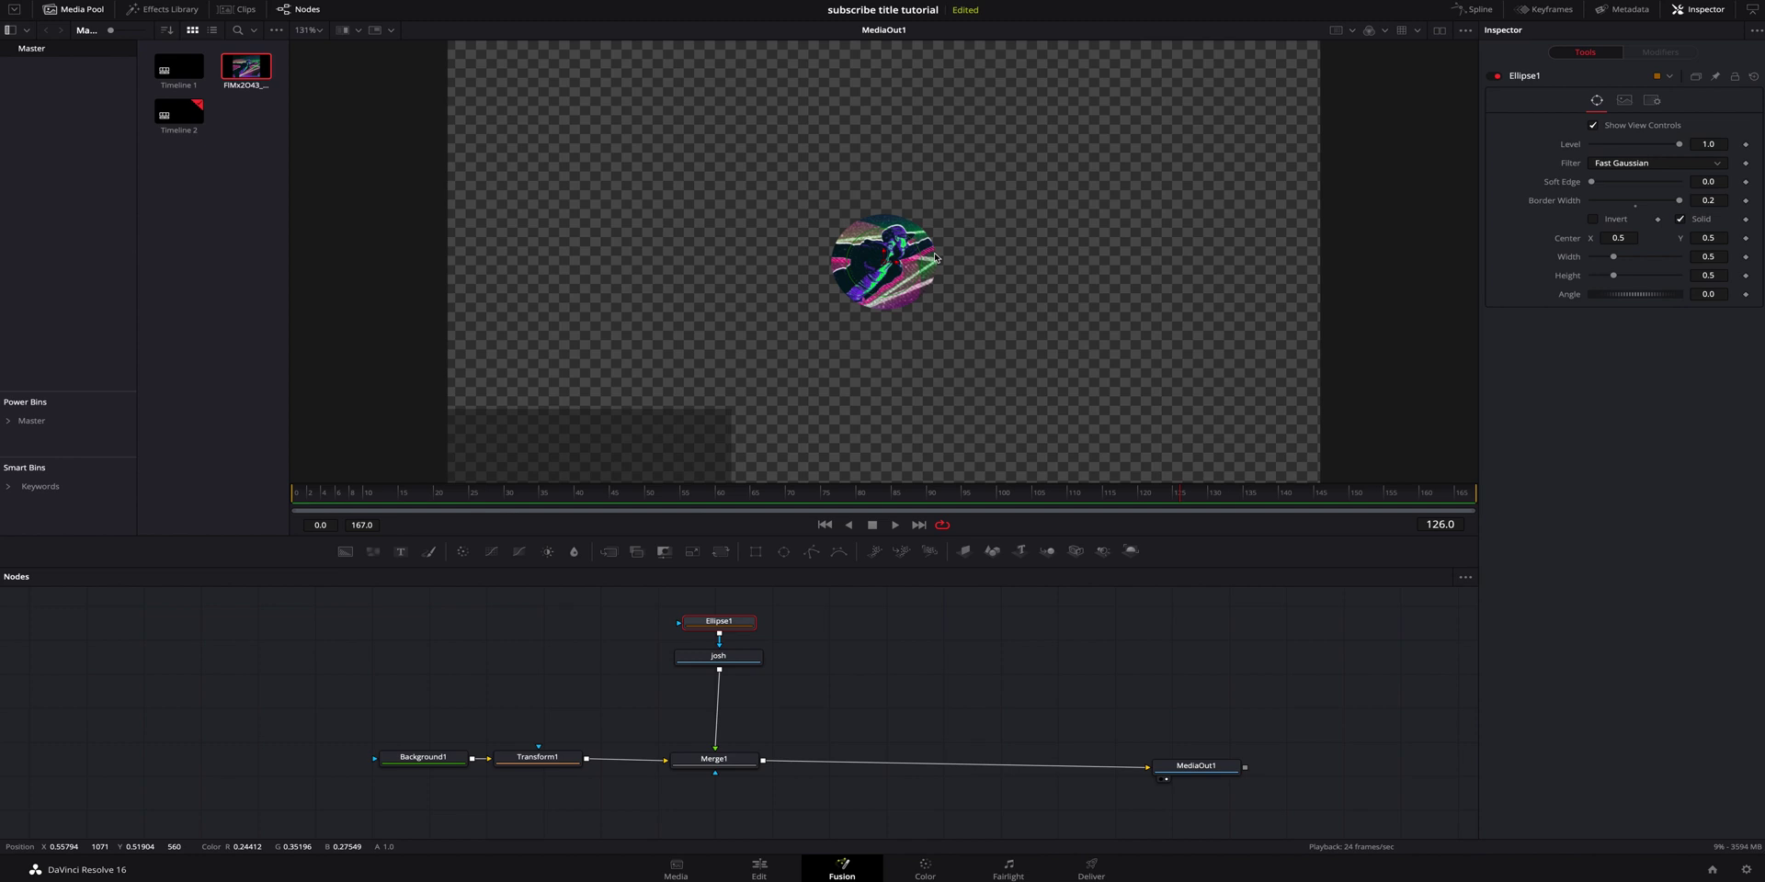
left_click(1676, 217)
Add a Transform after the image node, set its size to 0.52, and move the circular image to the left end of the dark box.
left_click(748, 660)
left_click(725, 554)
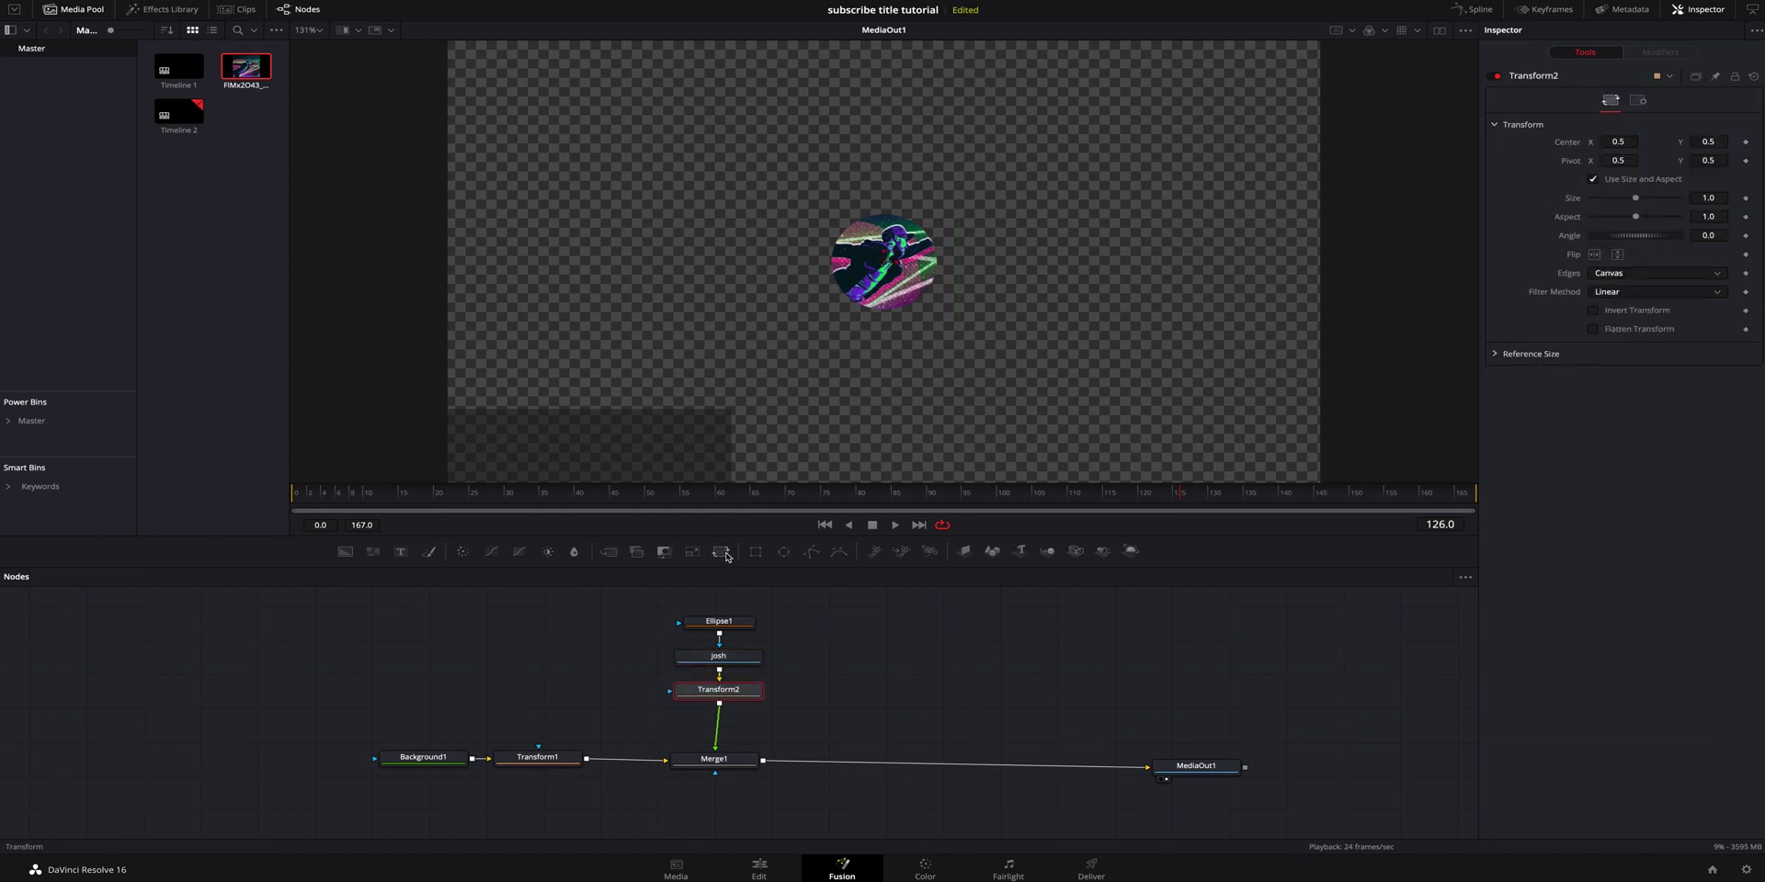
mouse_move(733, 660)
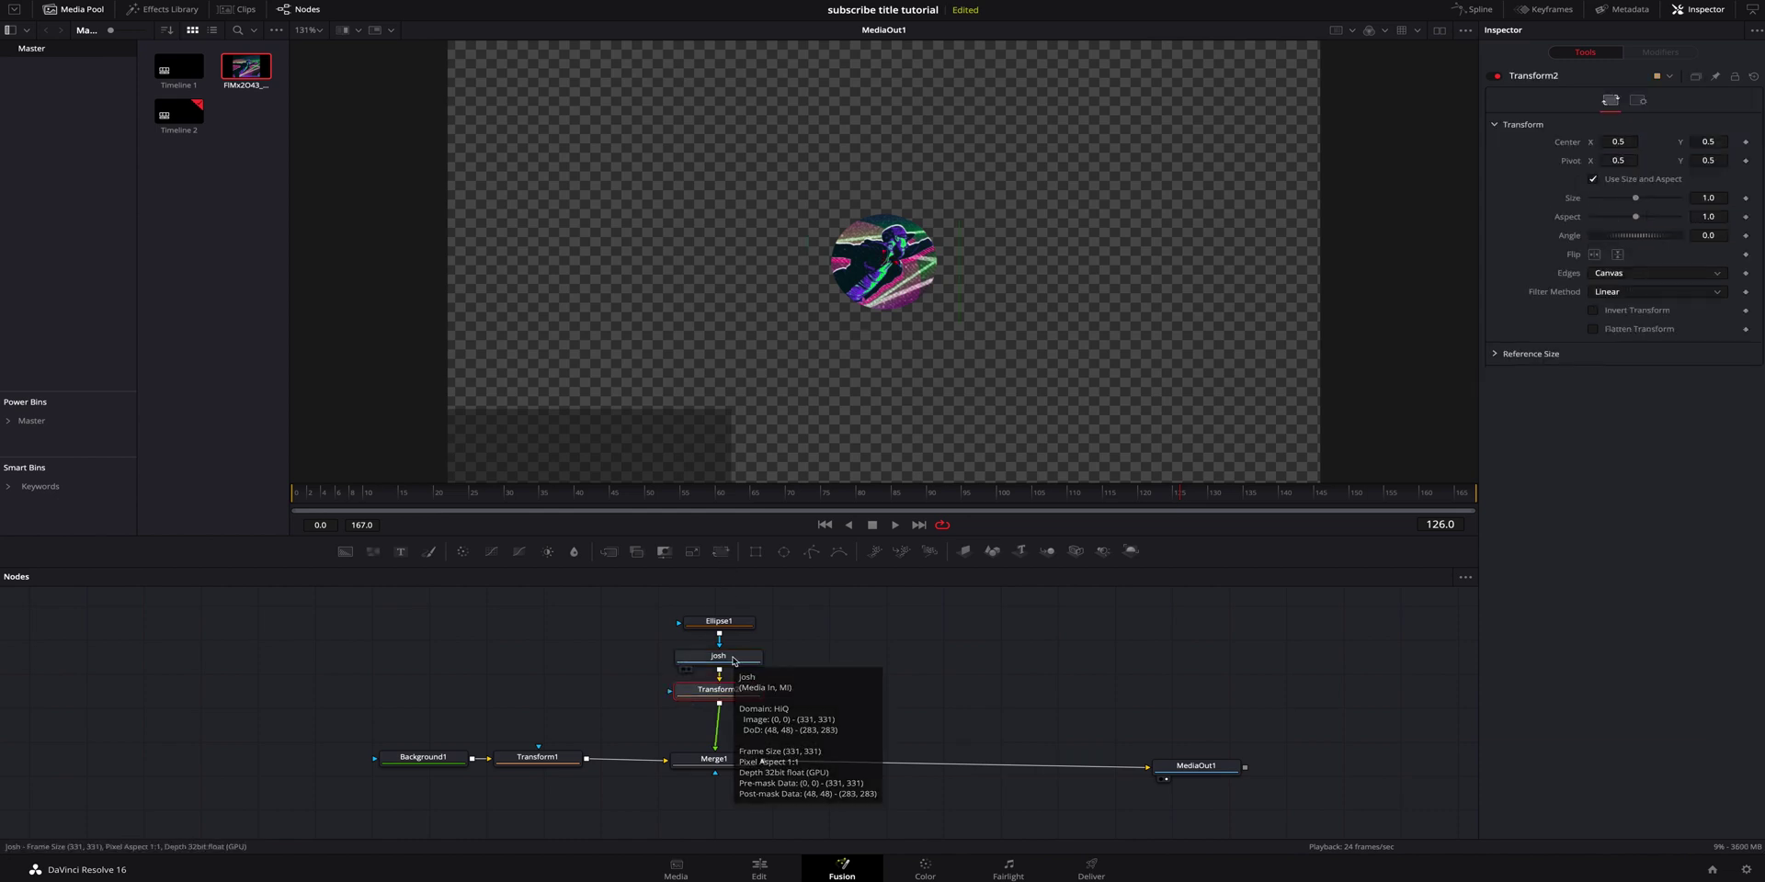
left_click(733, 660)
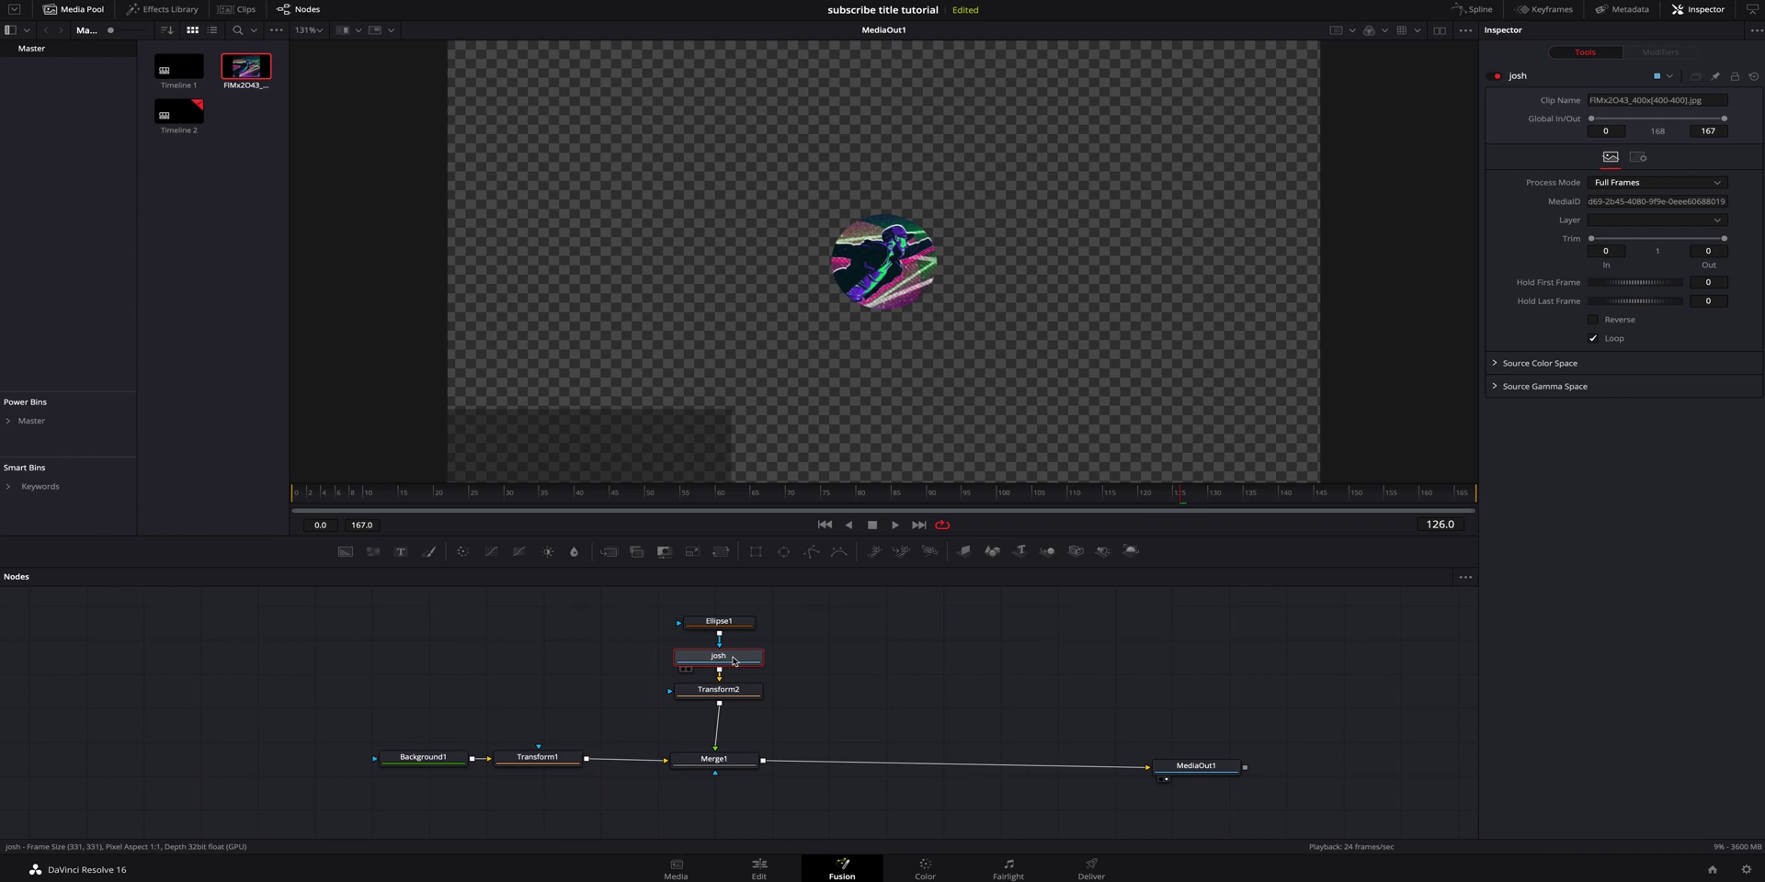
mouse_move(733, 660)
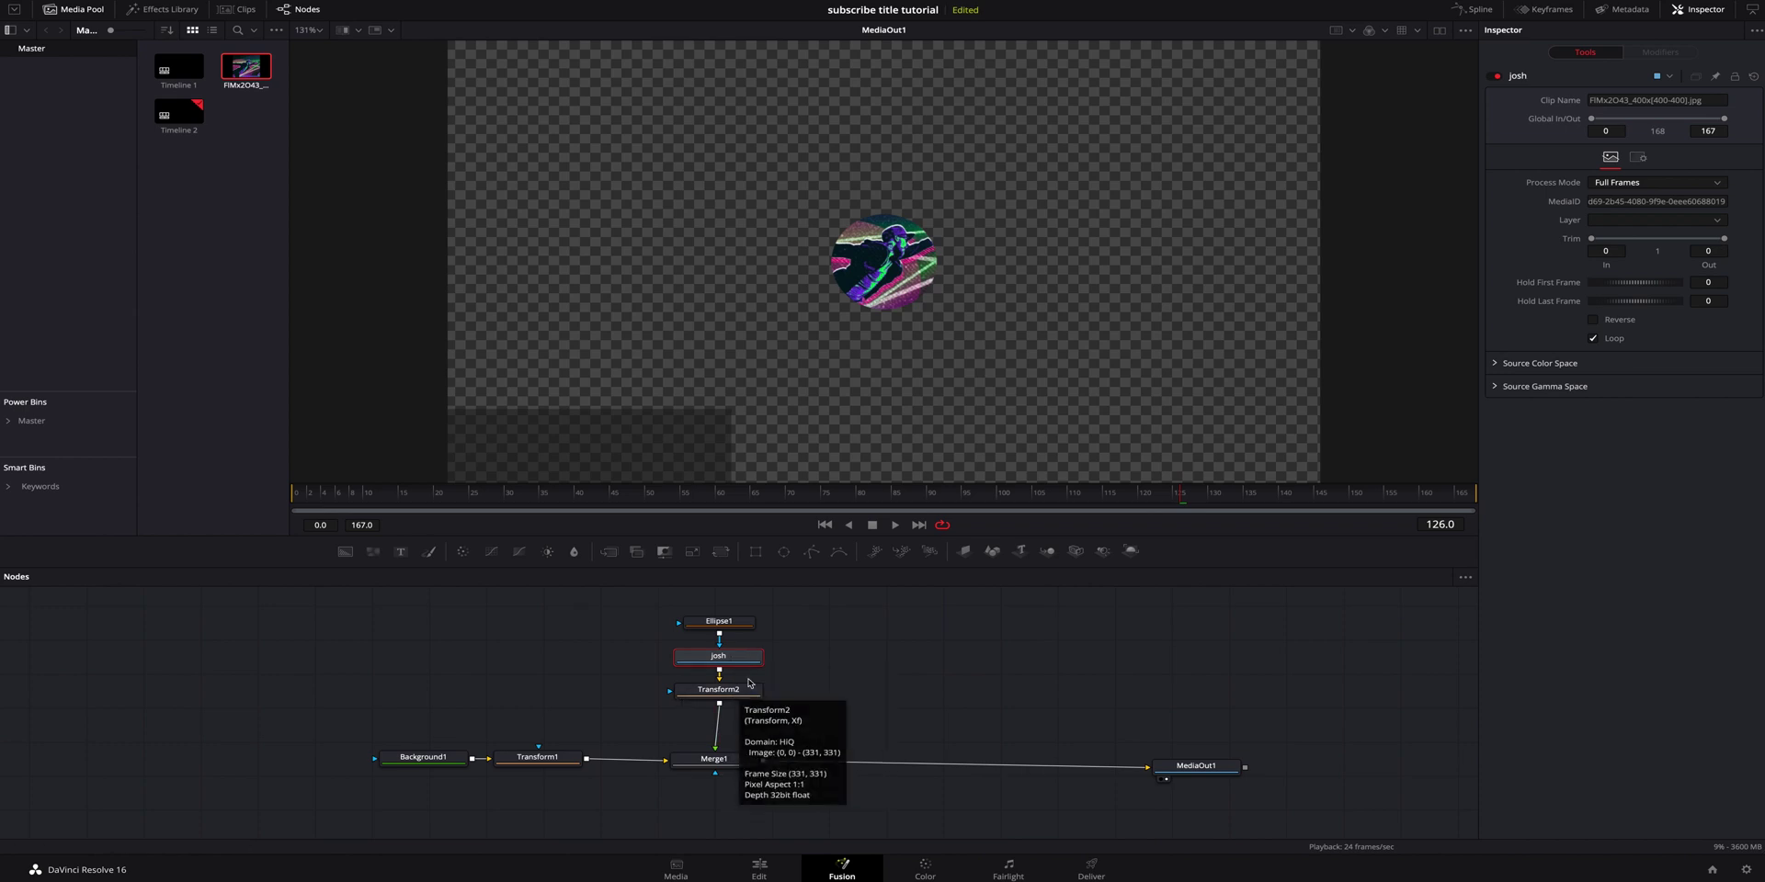
left_click(734, 623)
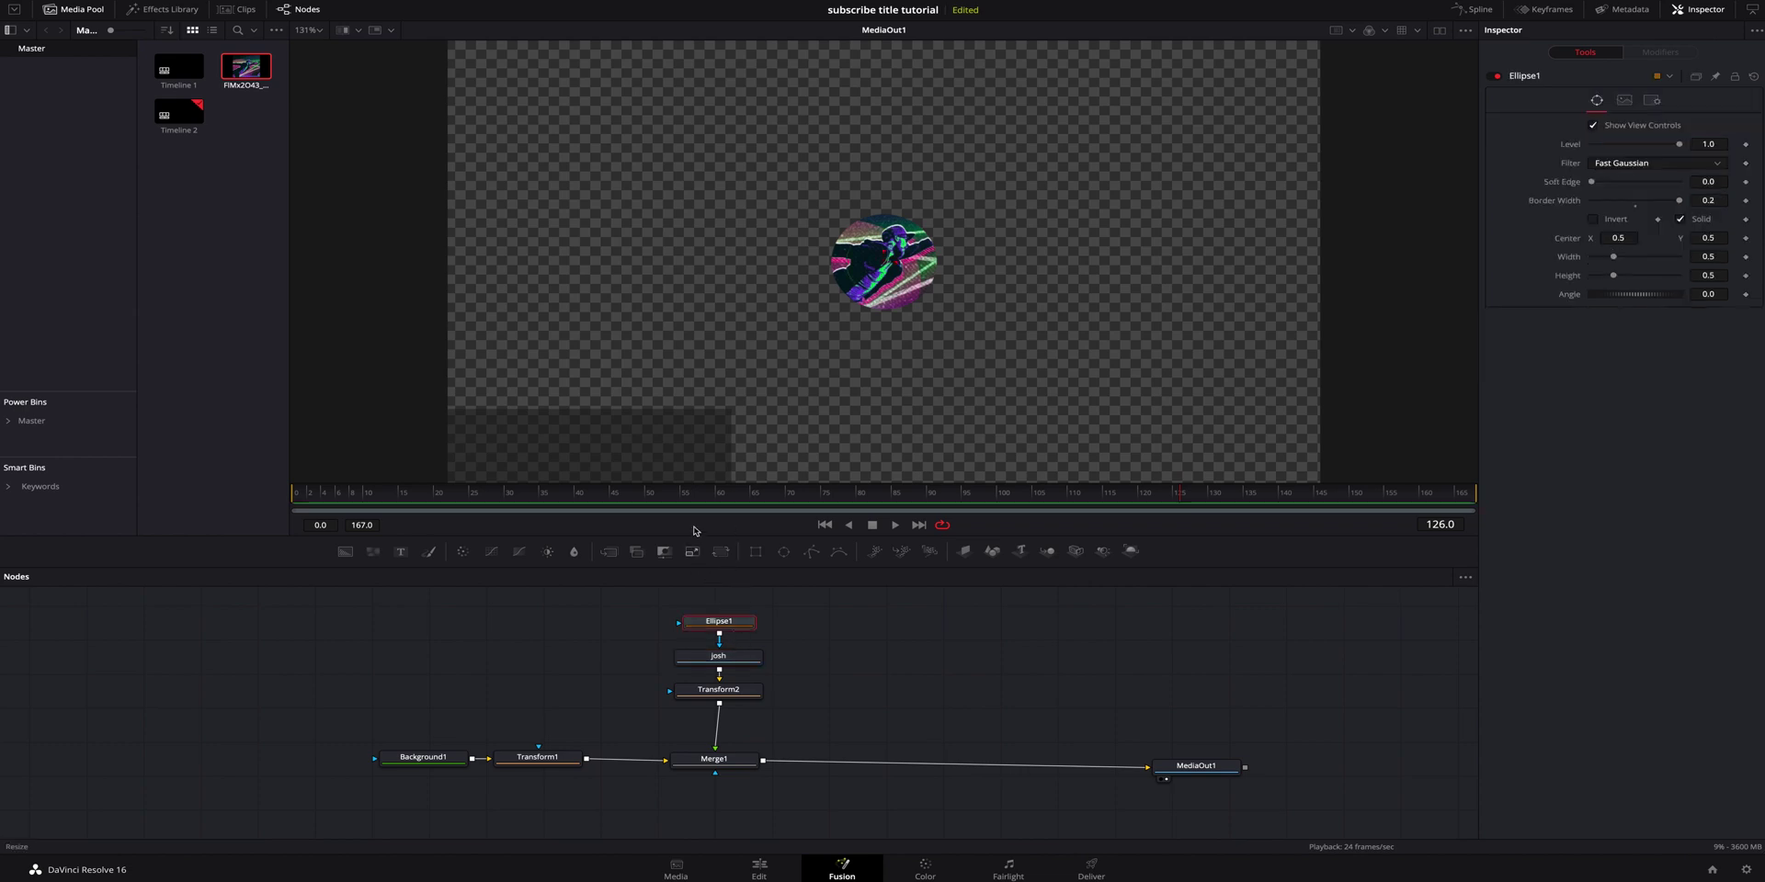
left_click(726, 697)
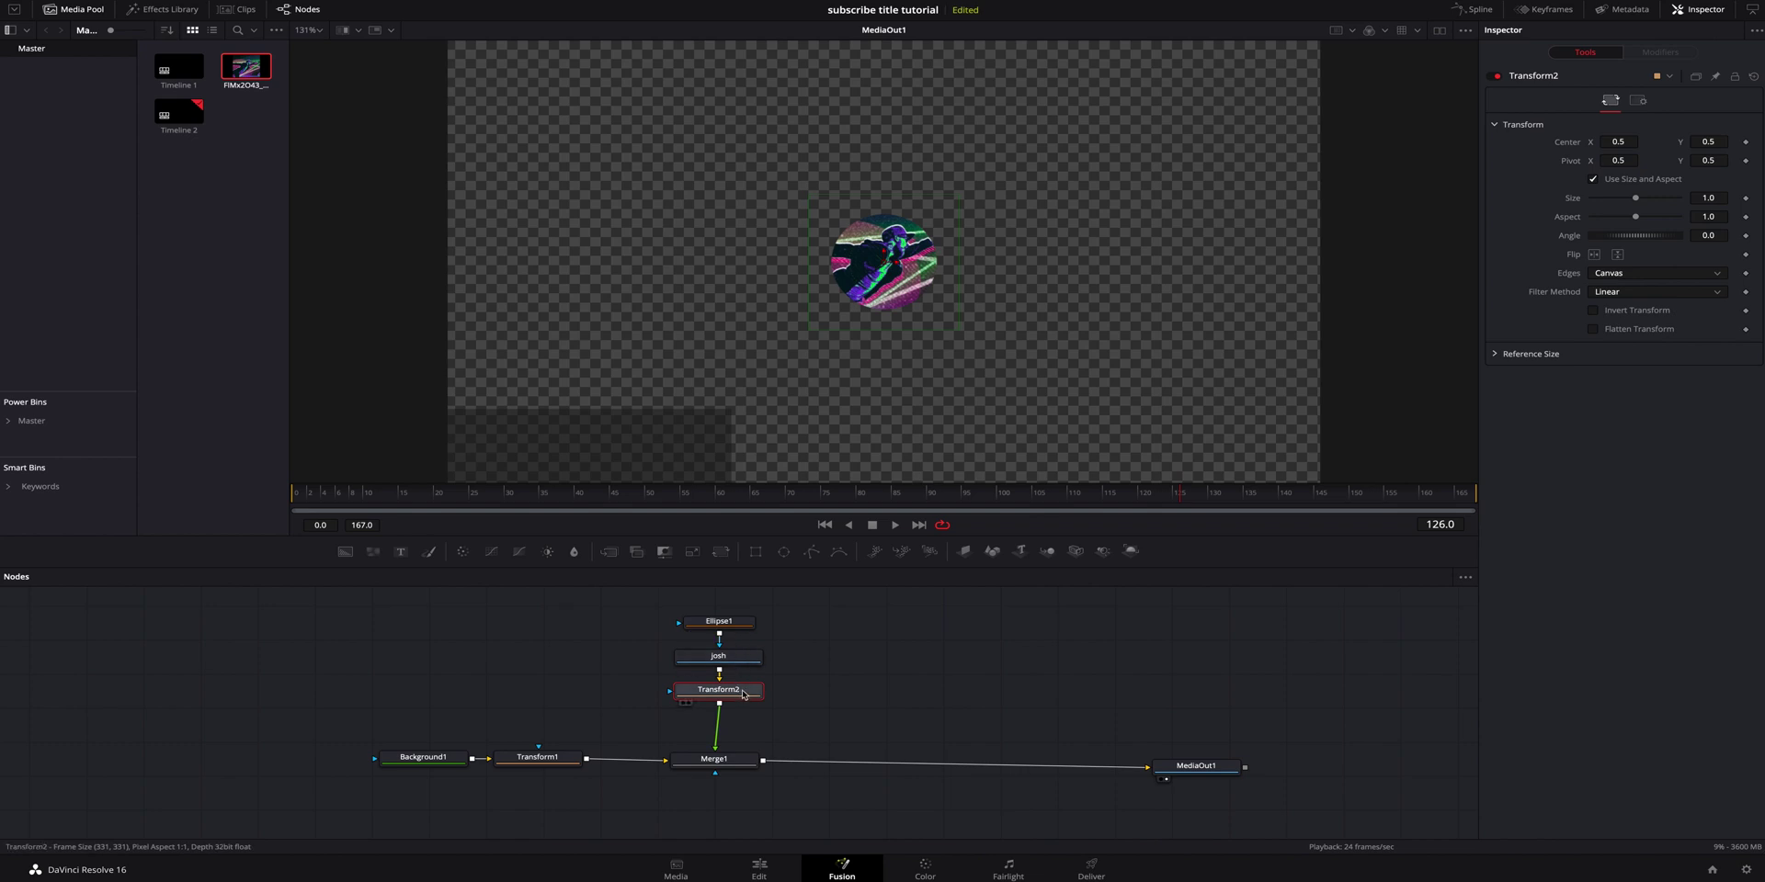
left_click_drag(1640, 203, 1617, 203)
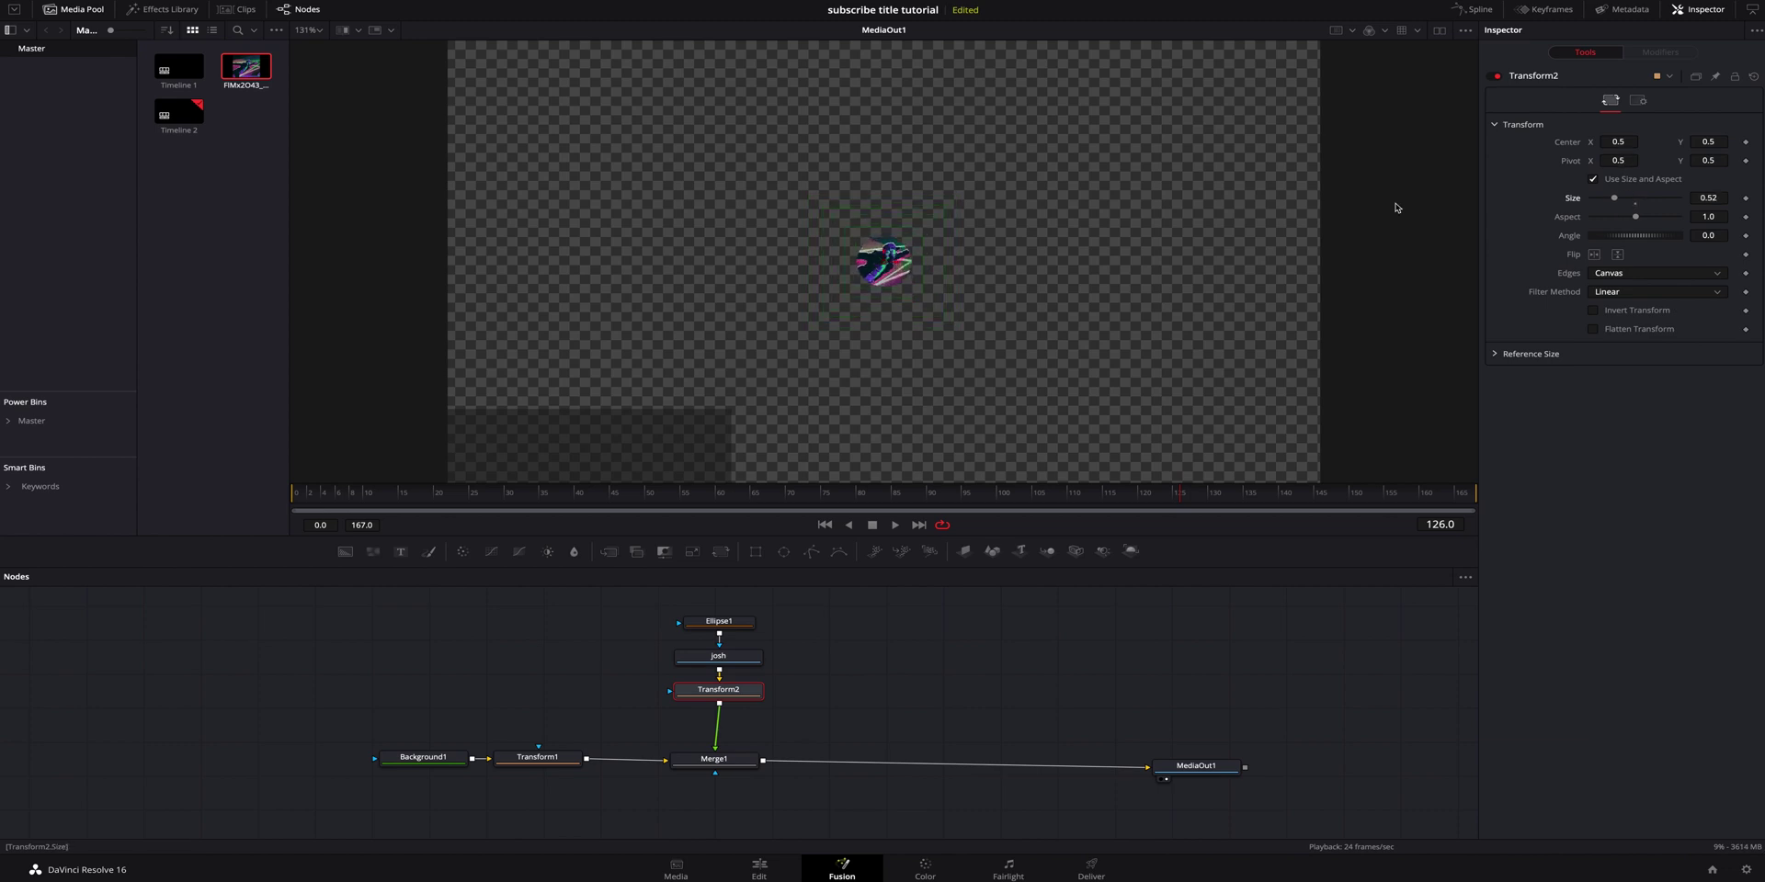
left_click_drag(897, 265, 542, 260)
mouse_move(520, 422)
left_mouse_down()
mouse_move(549, 442)
mouse_move(497, 438)
left_mouse_up()
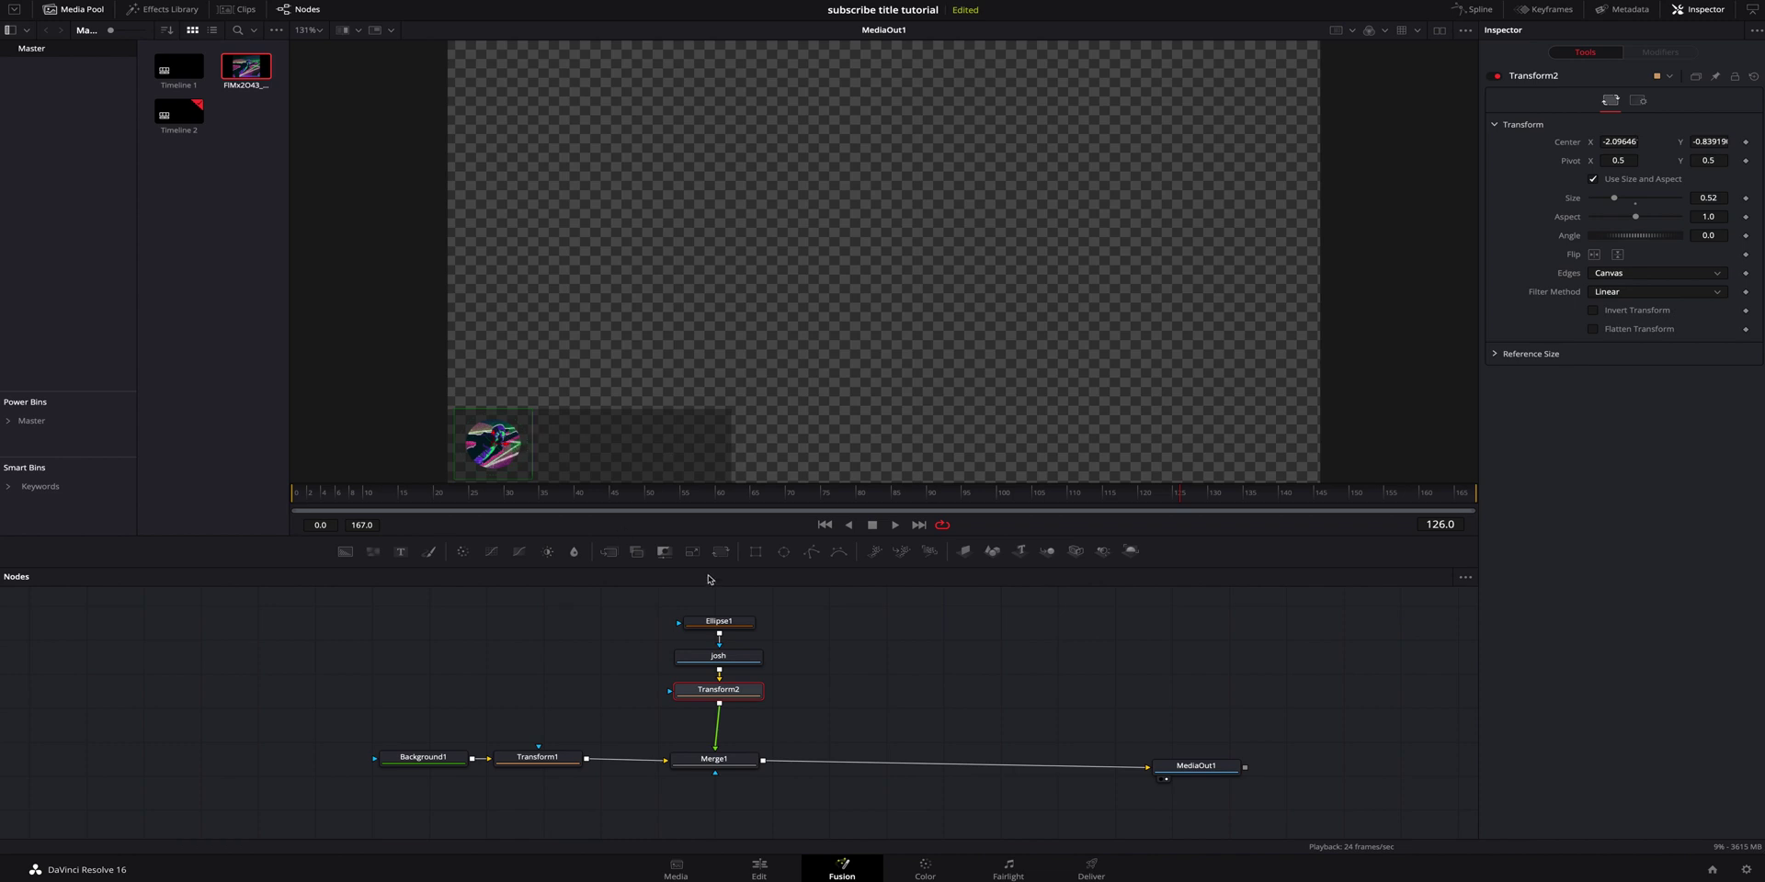
Shift the image branch and Merge1 closer to Transform1, and move the playhead to frame 3.
left_click_drag(791, 614, 672, 757)
left_click(807, 713)
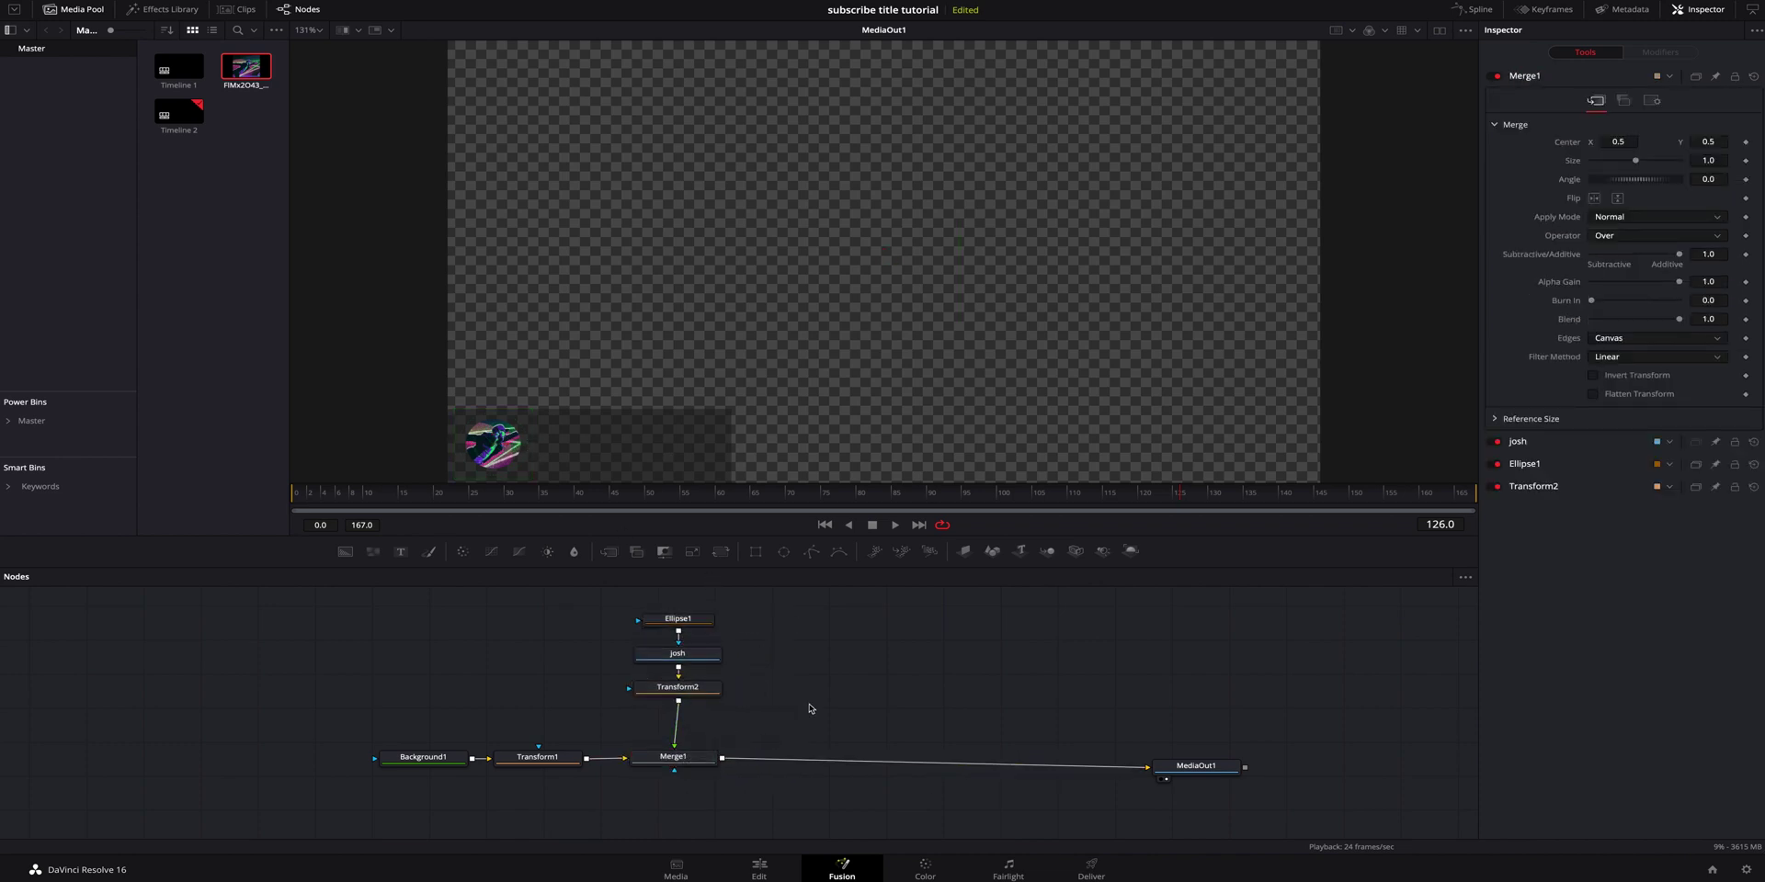
left_click(317, 502)
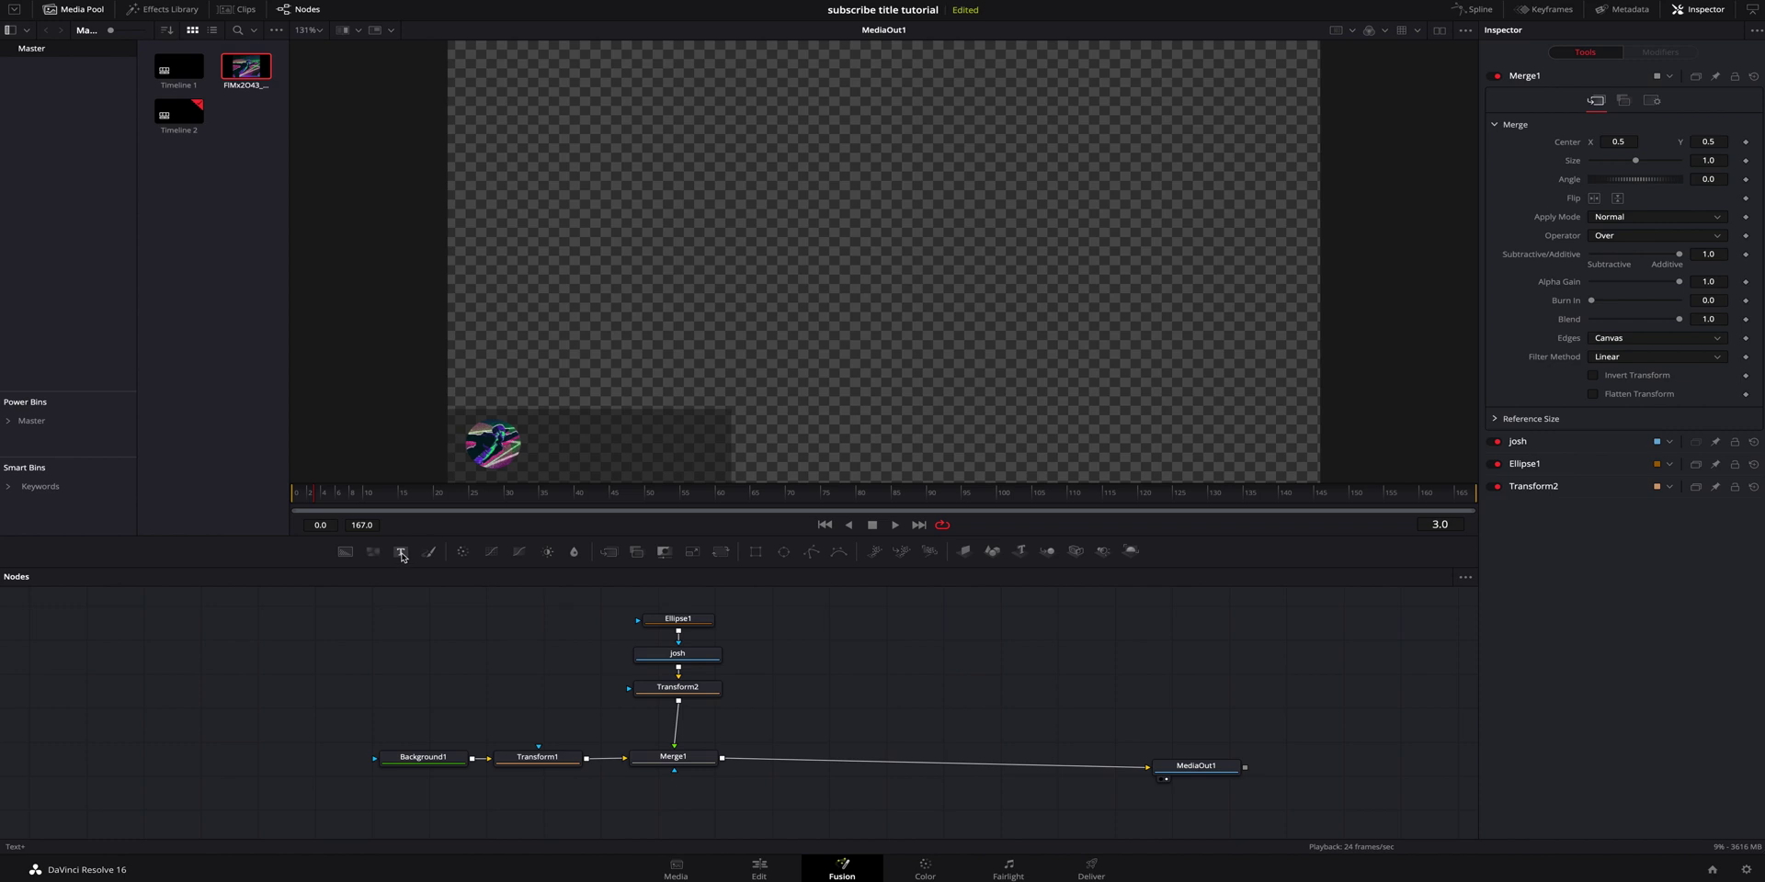
Add a Text node, merge it into the chain after Merge1, and place it above the new merge.
left_click(401, 552)
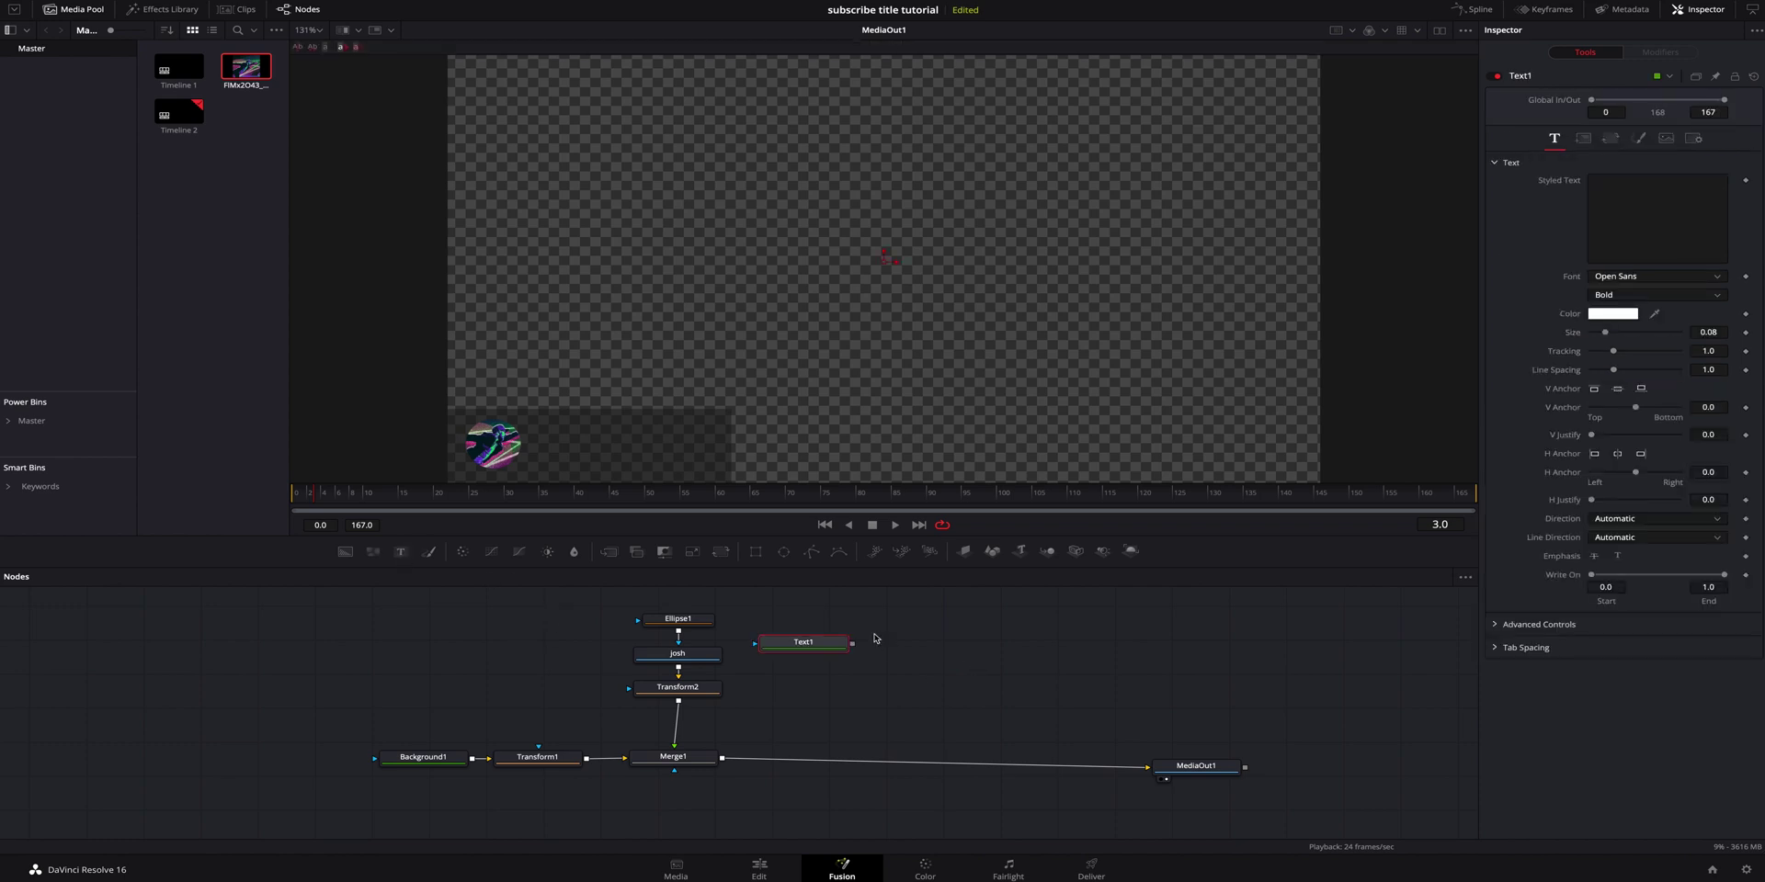
left_click_drag(837, 643, 836, 761)
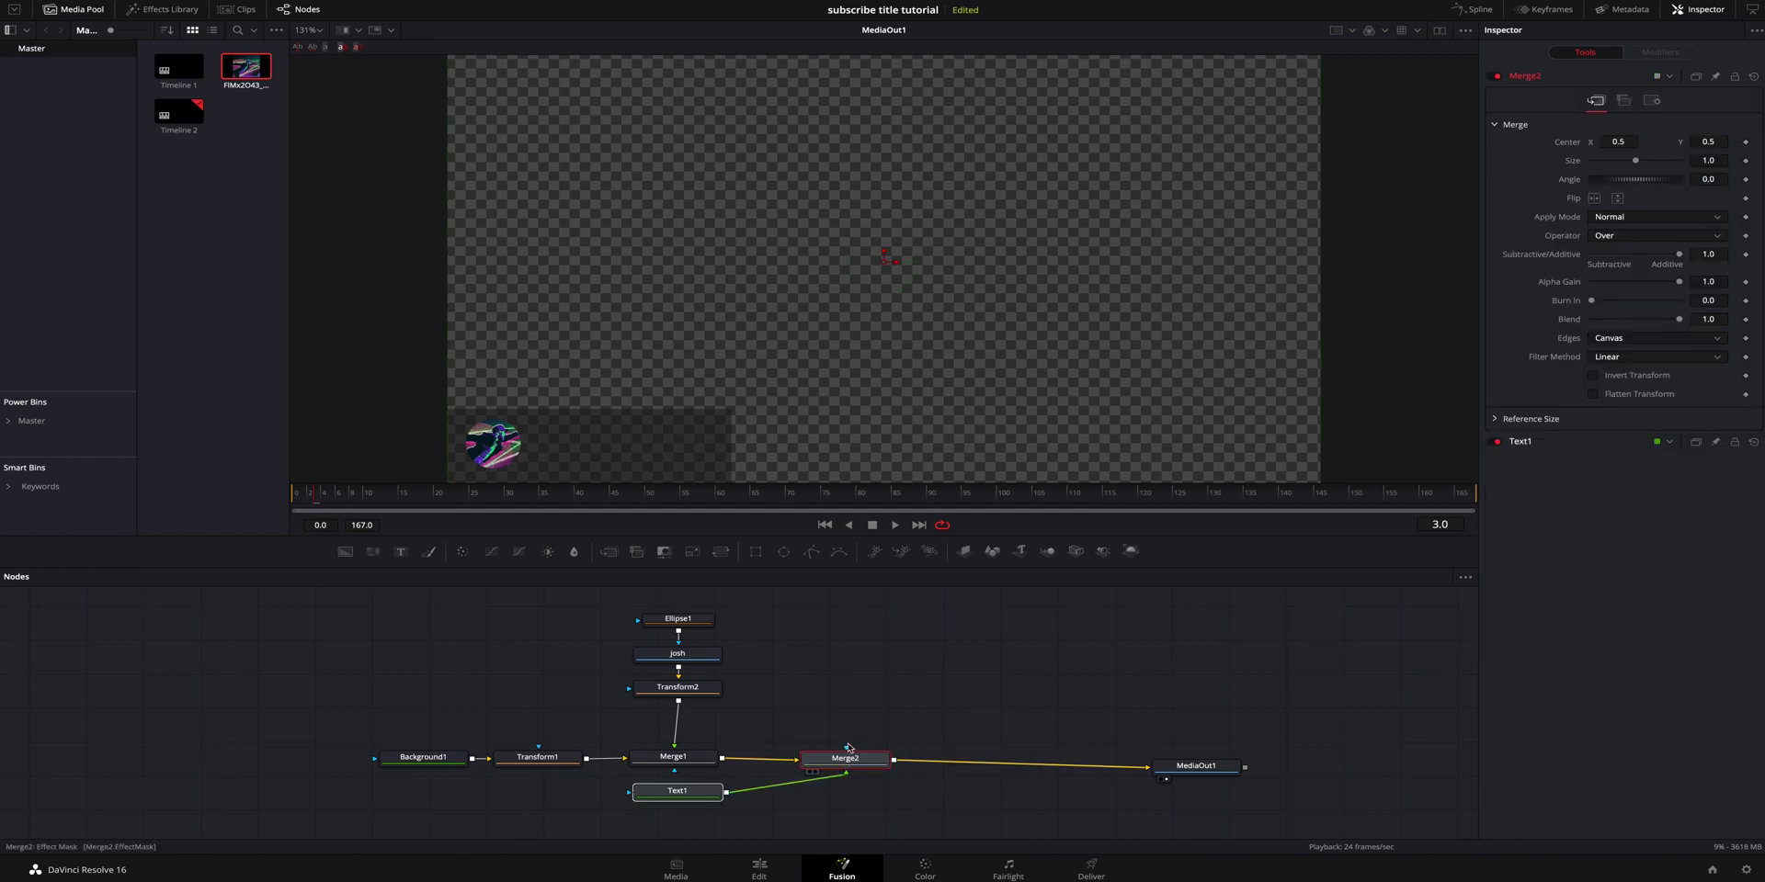
left_click_drag(725, 794, 878, 652)
Enter the channel owner's full name as the styled text of Text1.
left_click(1613, 205)
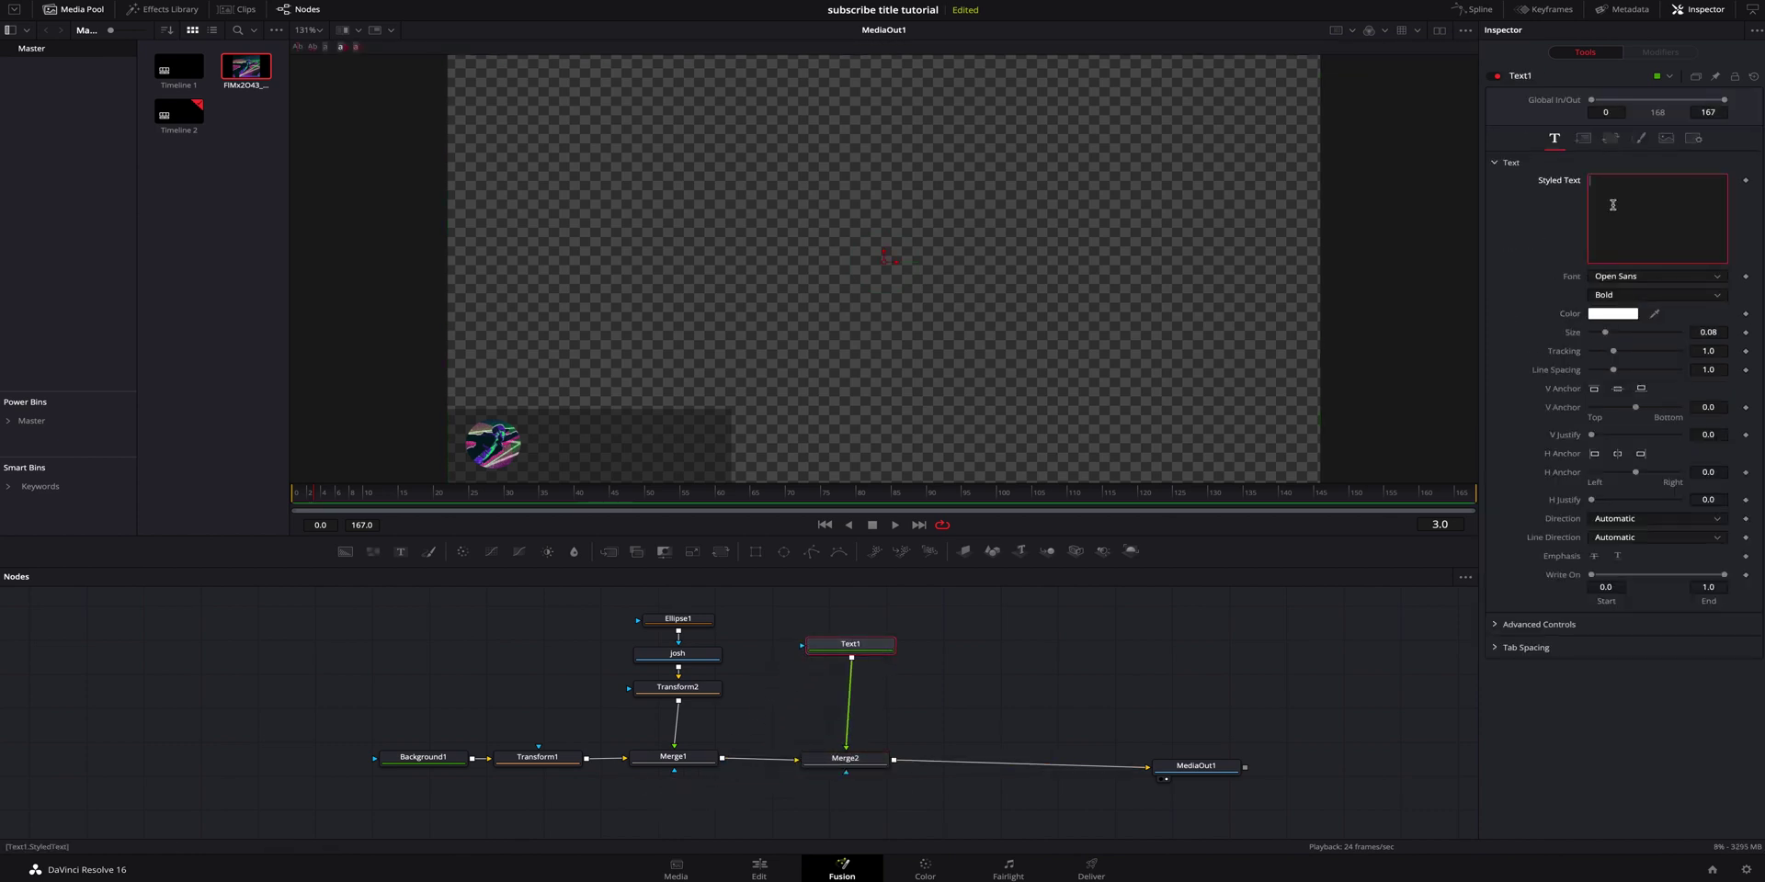
type("Jo")
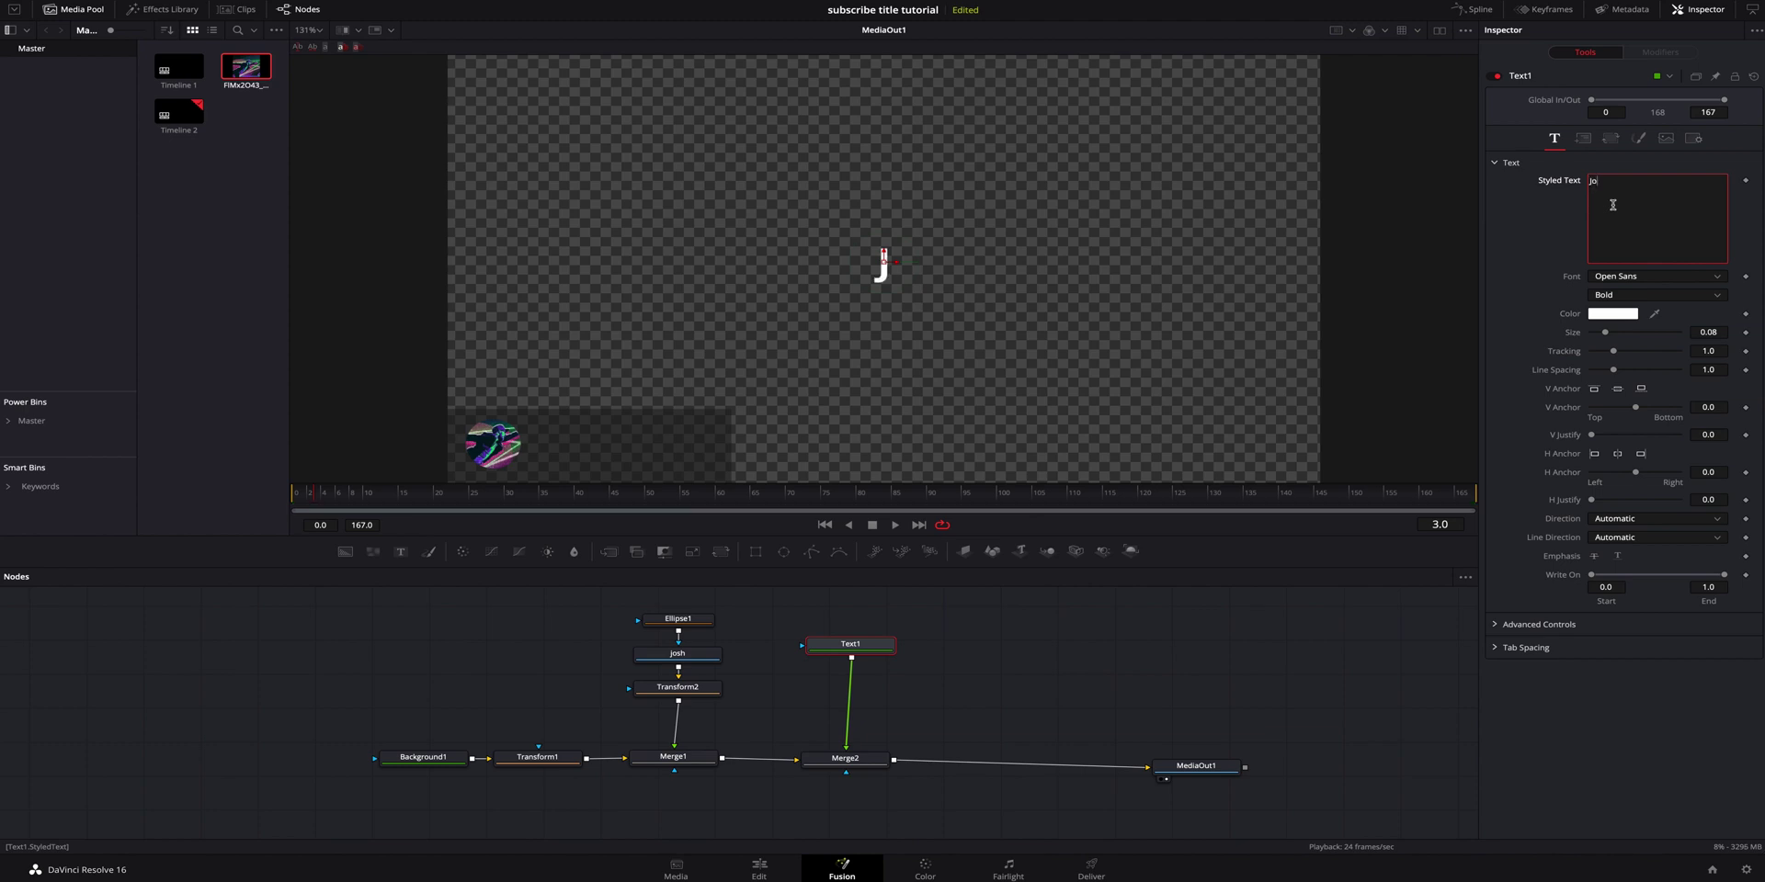
type("sh H")
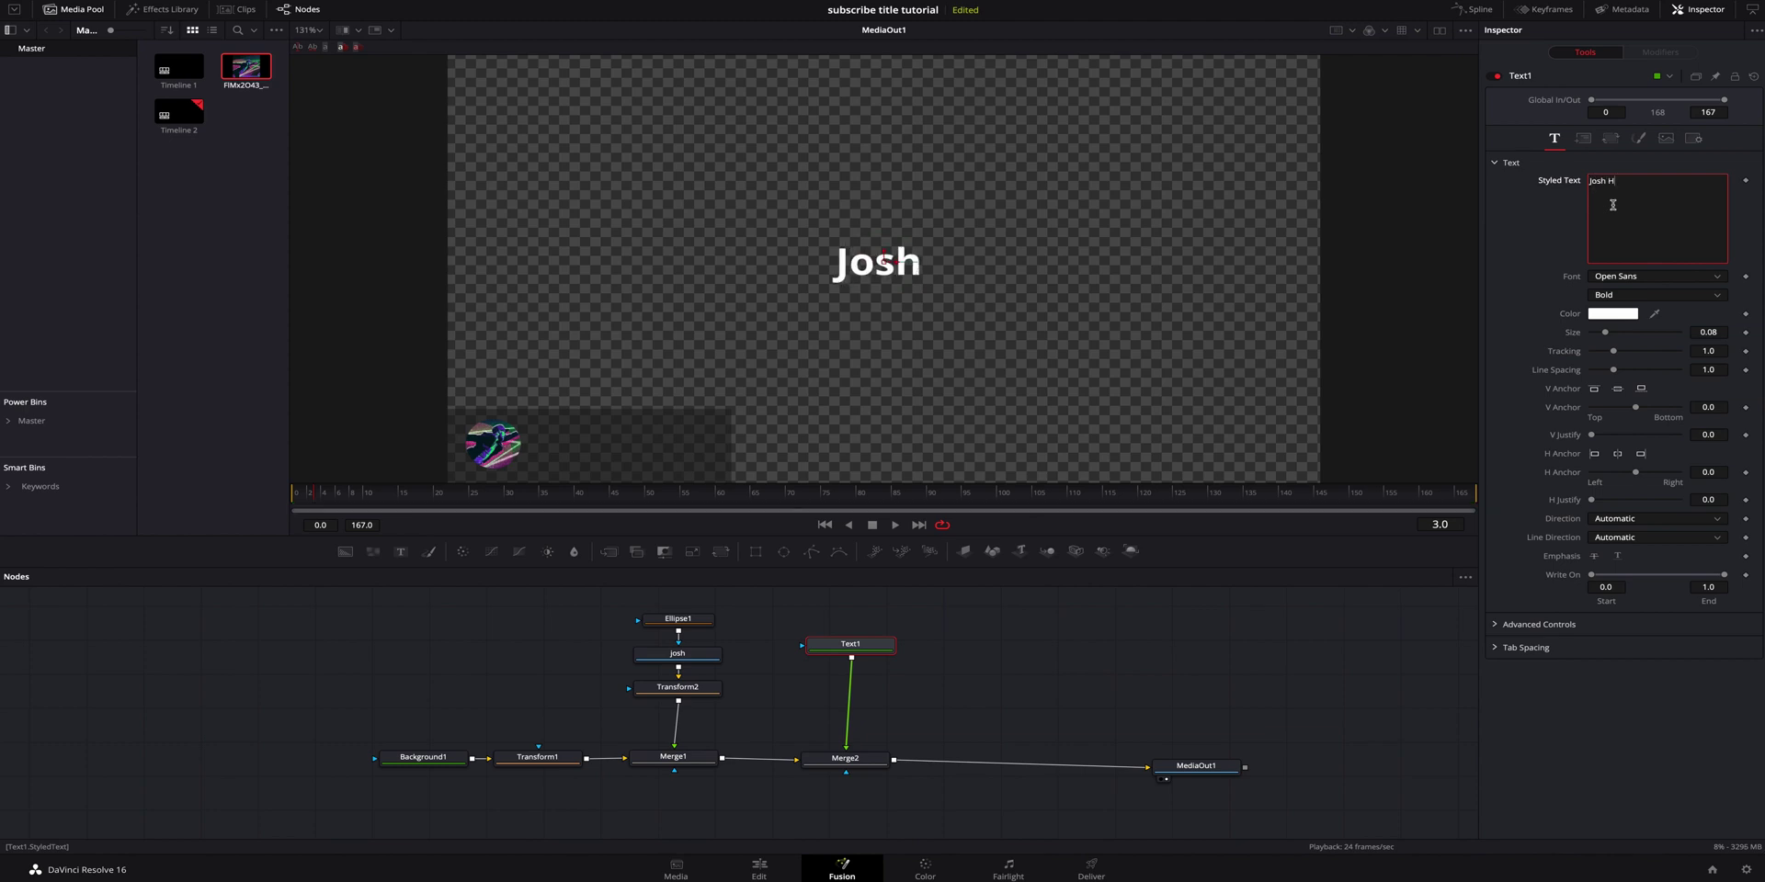
type("anes")
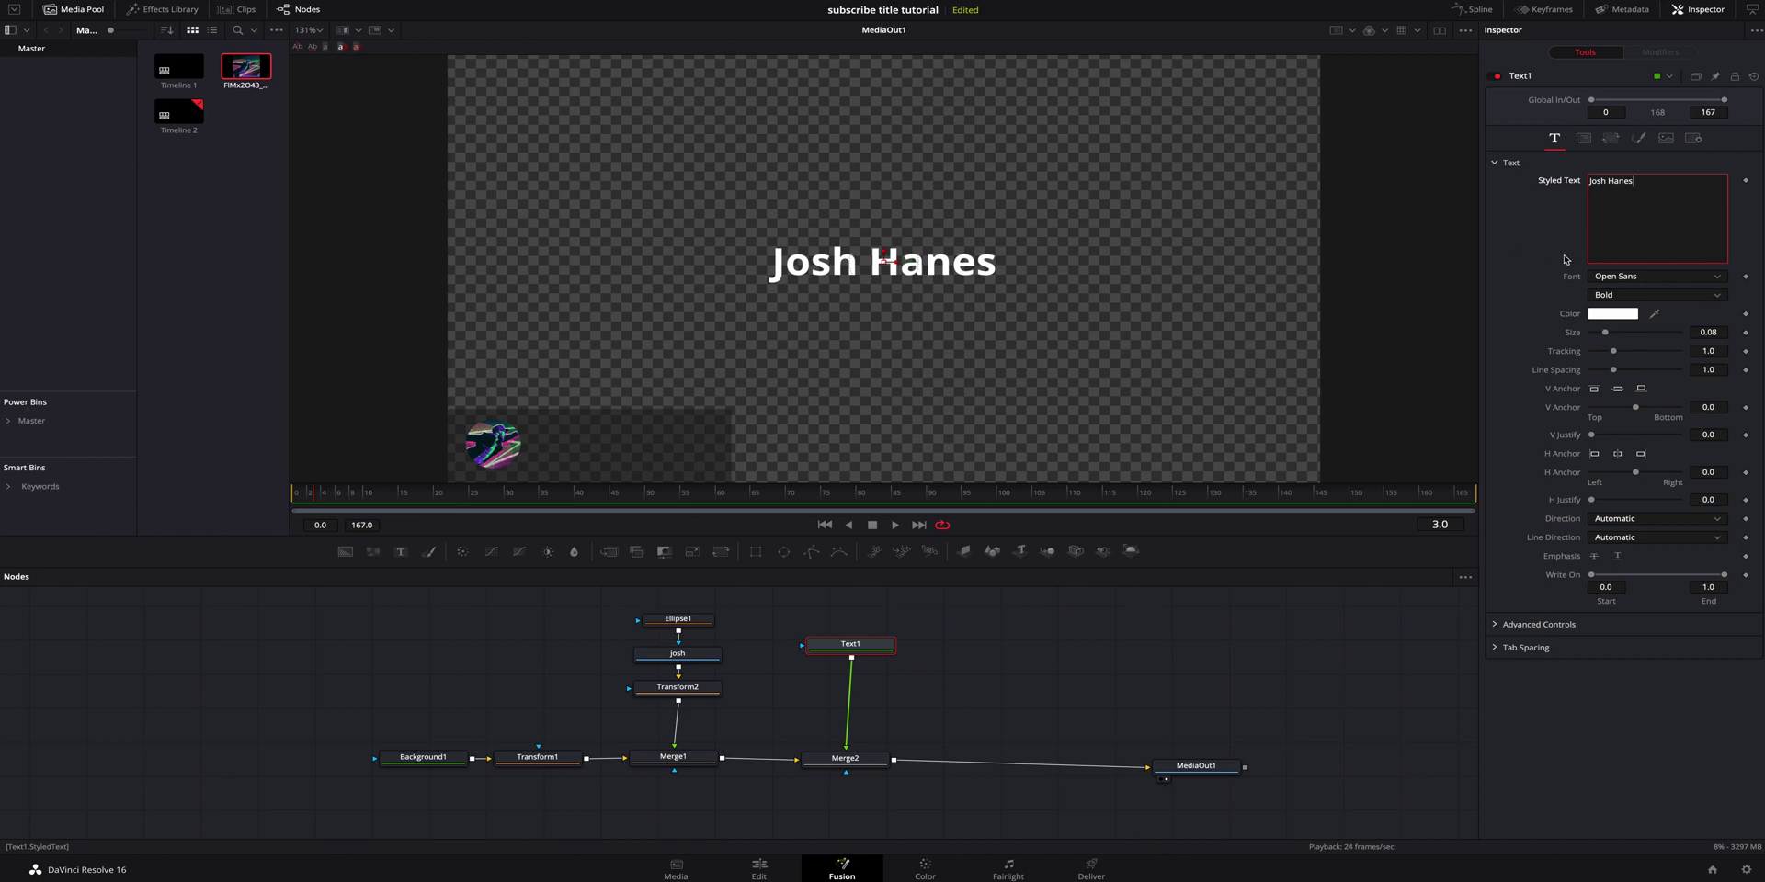
Style Text1 in JUSTICE LEAGUE Regular with size 0.1024, tracking 1.043 and an outline-only appearance.
left_click_drag(1654, 191, 1542, 179)
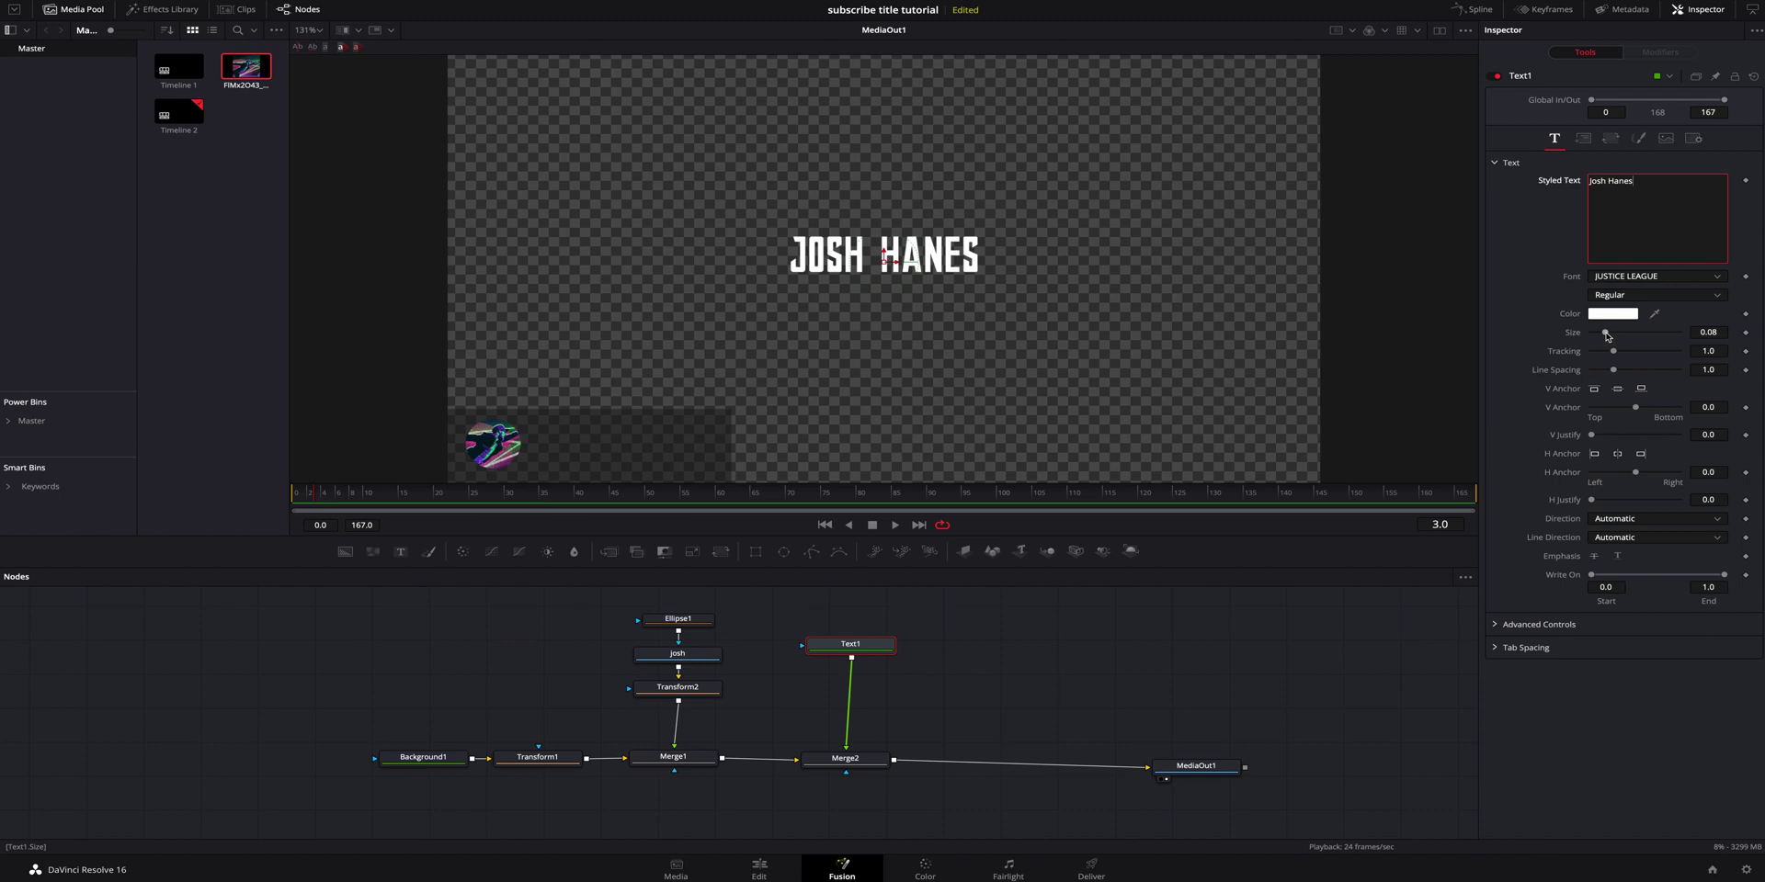
left_click_drag(1607, 336, 1687, 355)
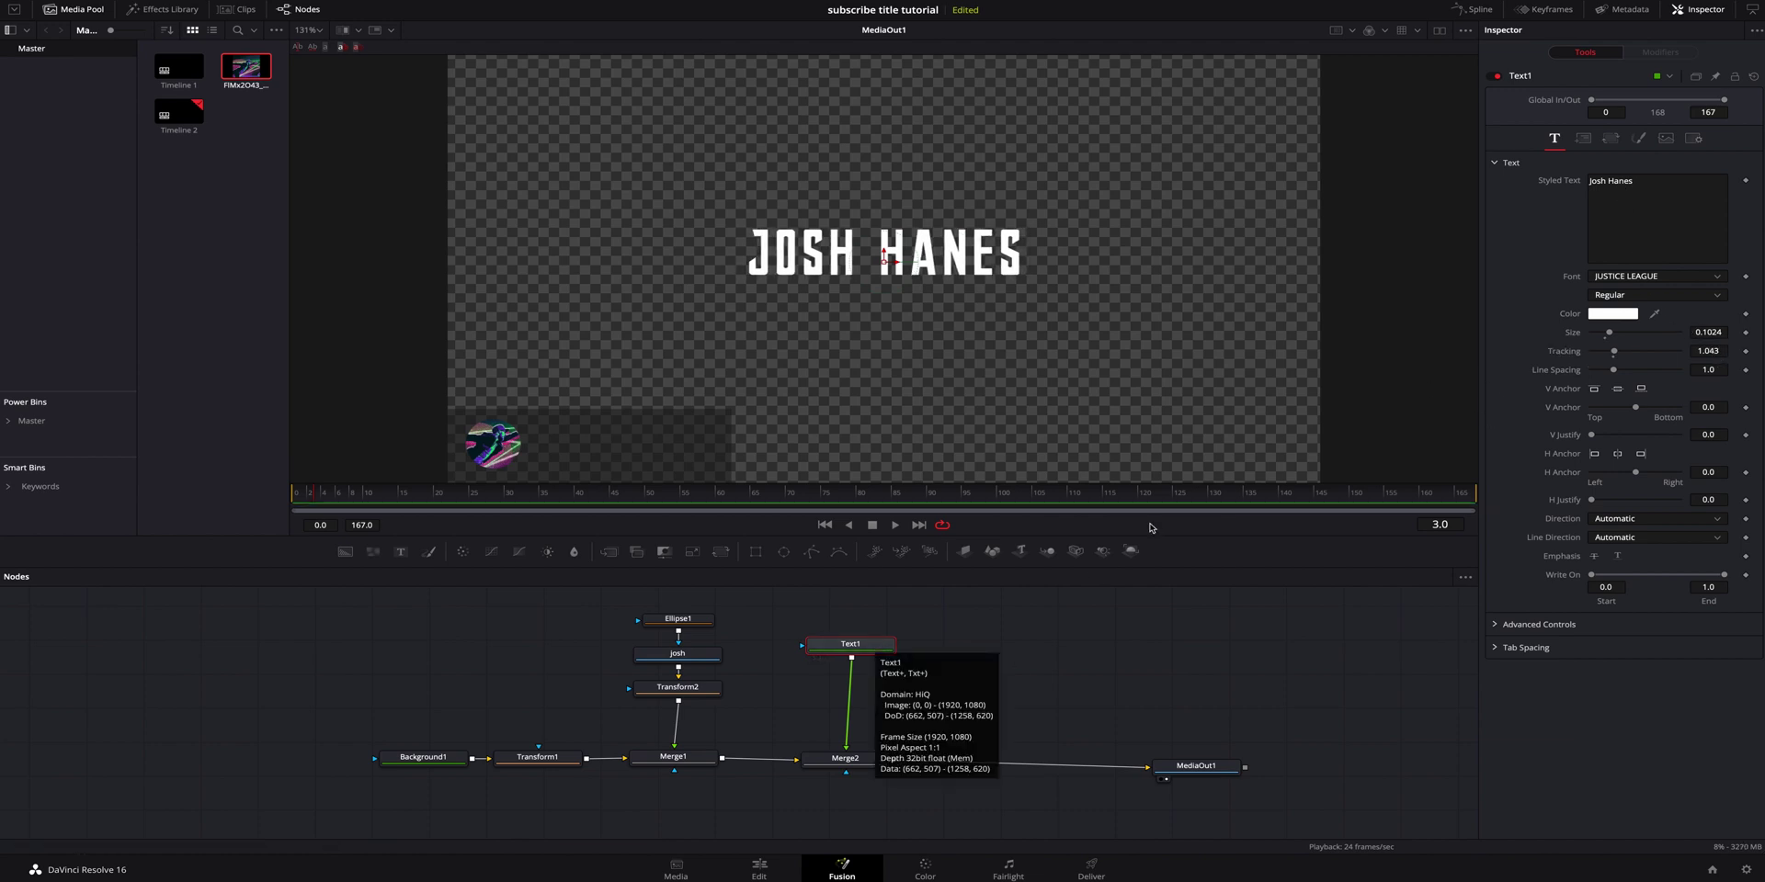
left_click(1639, 139)
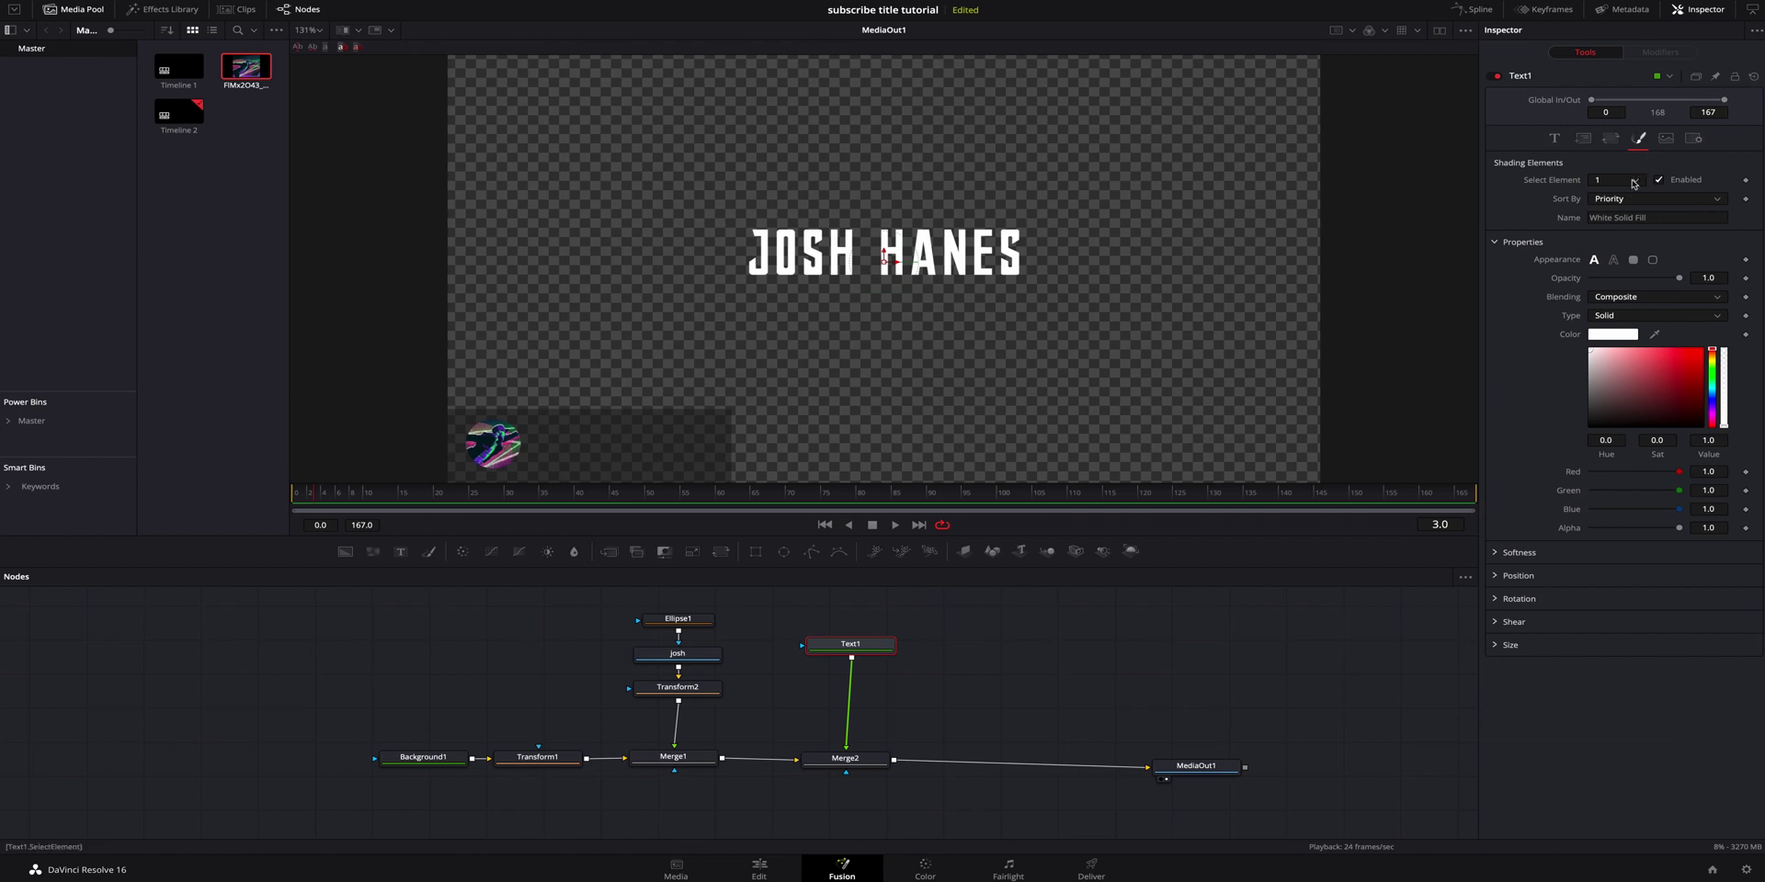
left_click(1614, 261)
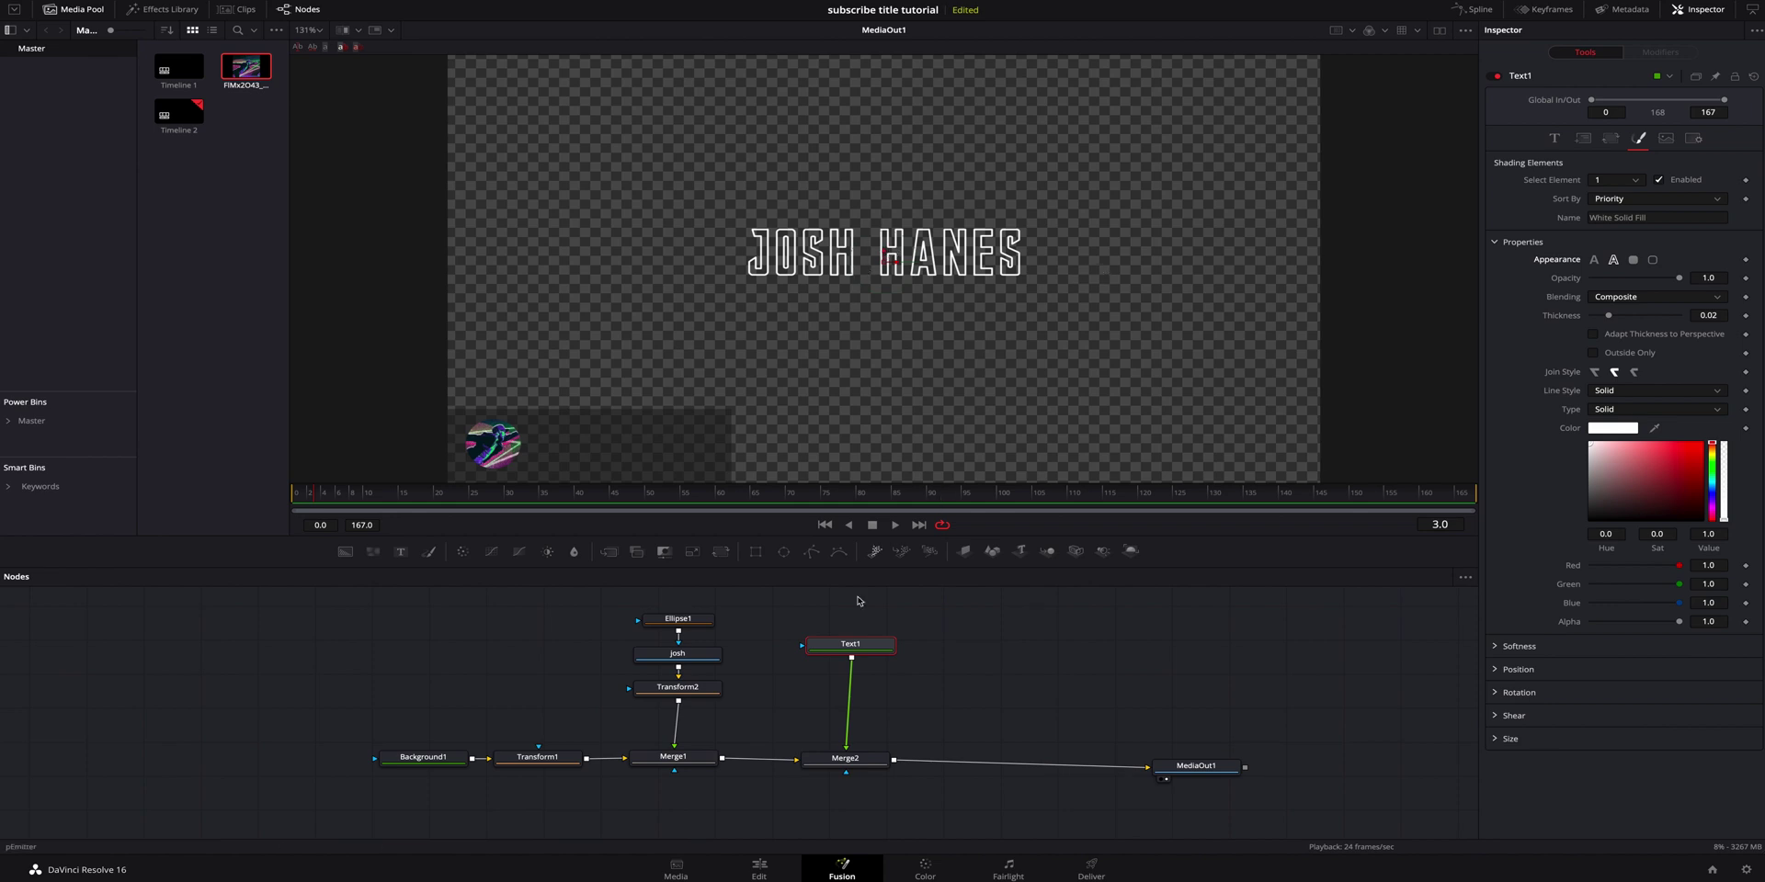
Add a Transform after Text1, set its size to 0.61, and move the name into the dark box beside the circular image.
left_click(722, 553)
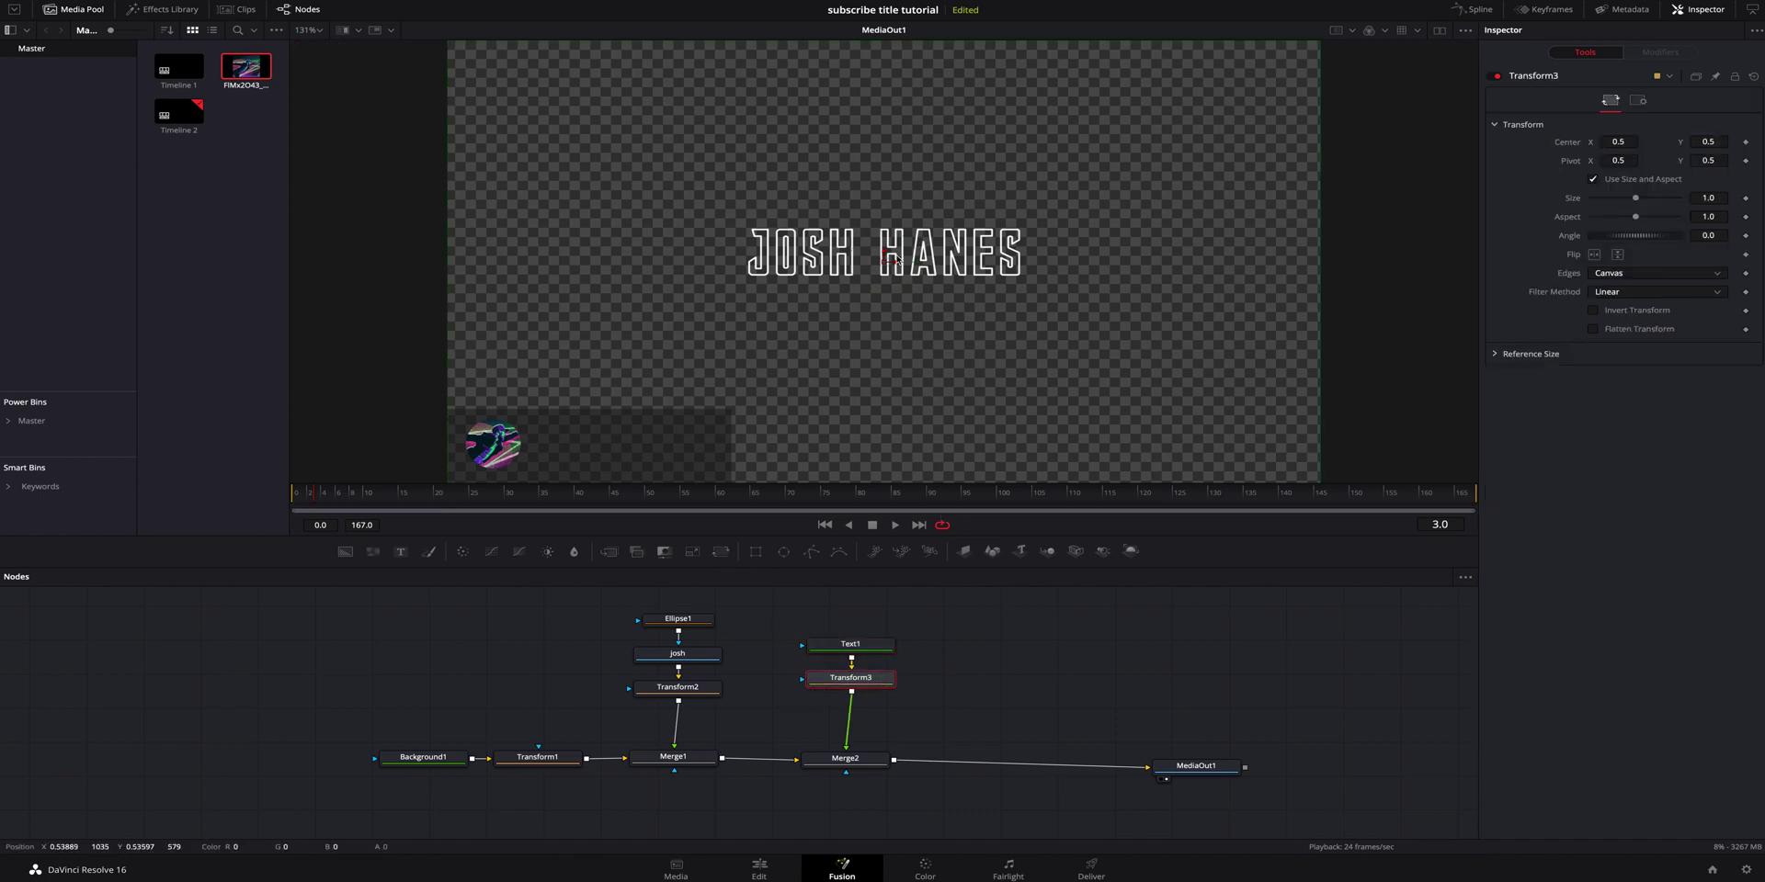
left_click_drag(882, 255, 885, 424)
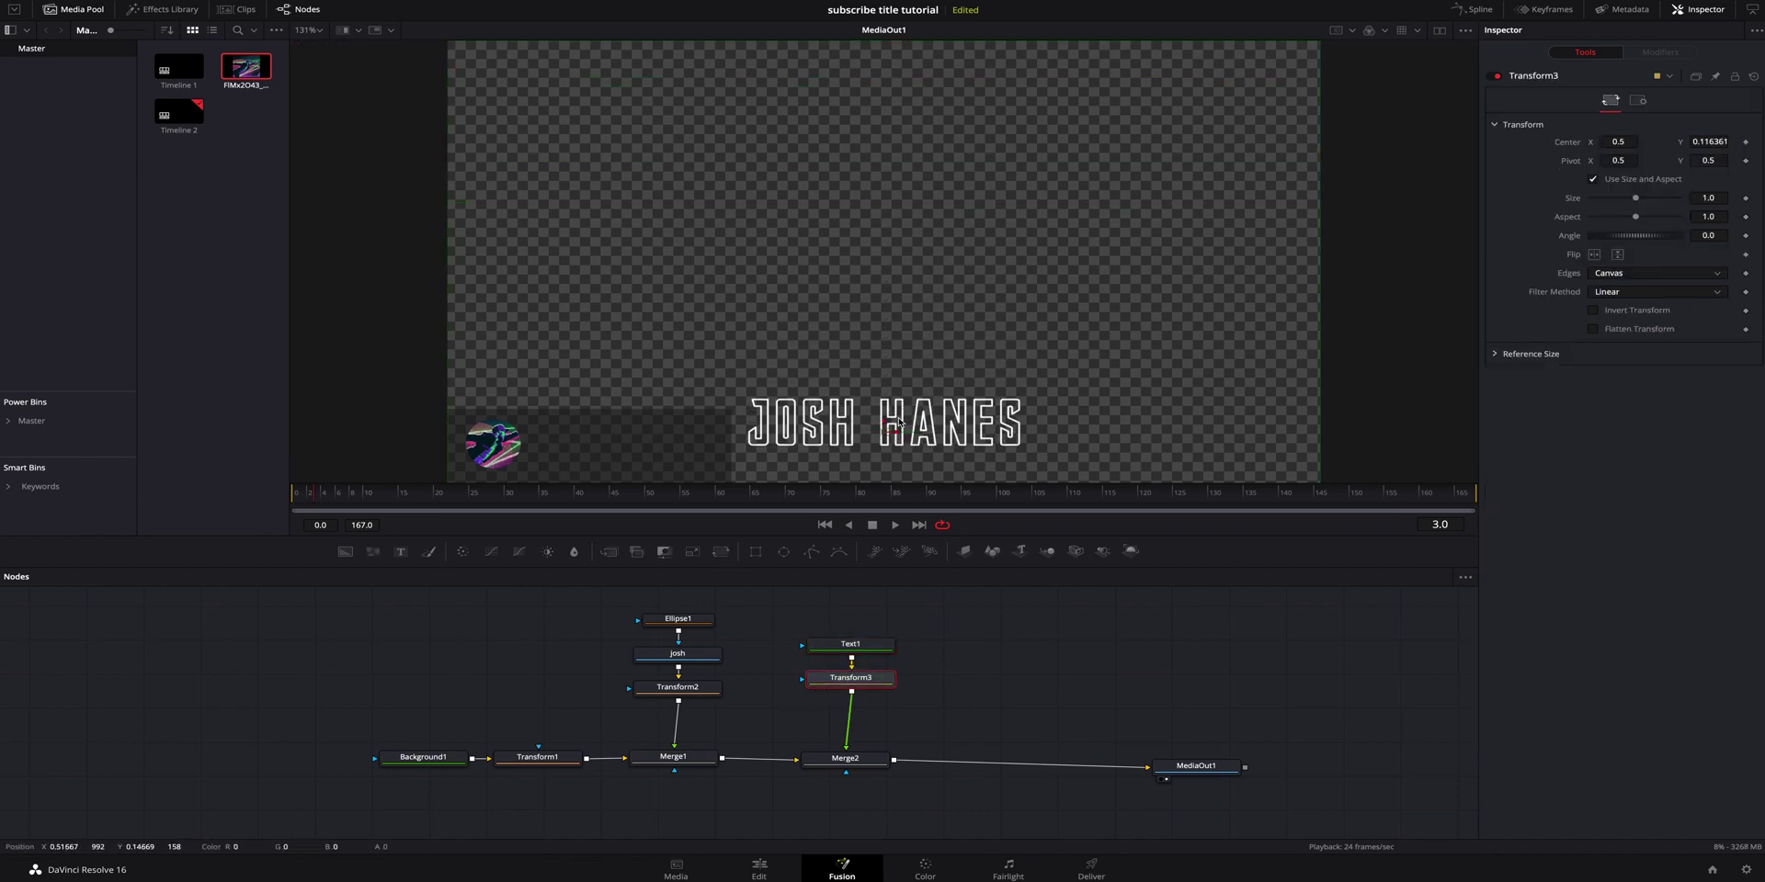
left_click_drag(1633, 204, 1615, 209)
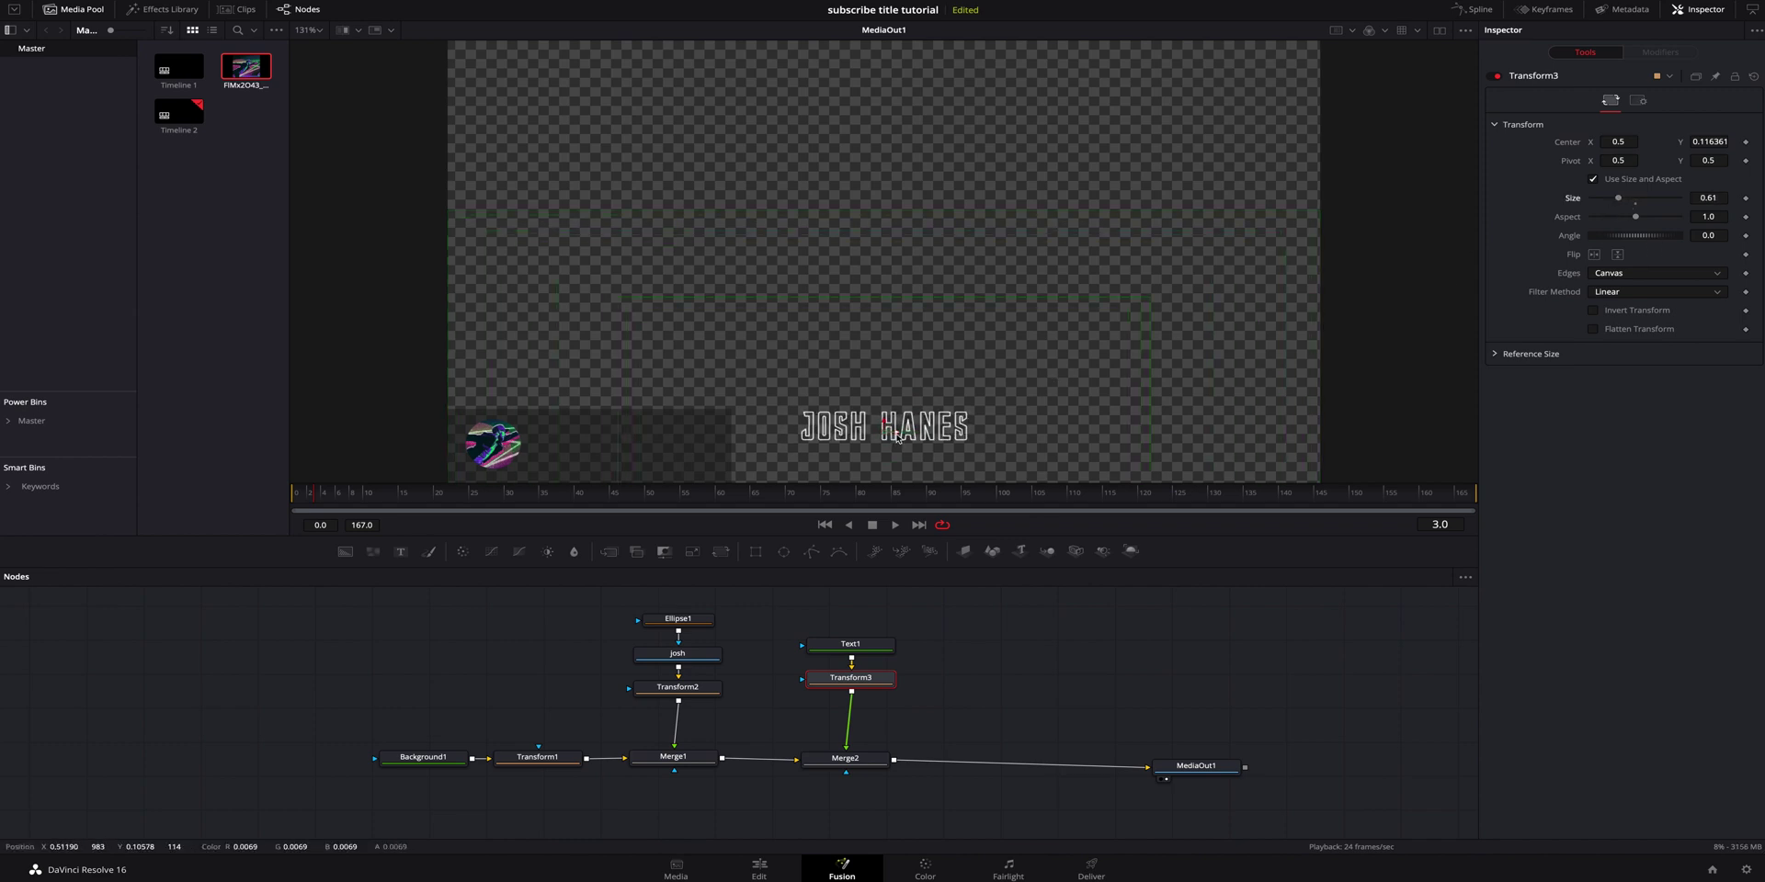
left_click_drag(885, 428, 625, 441)
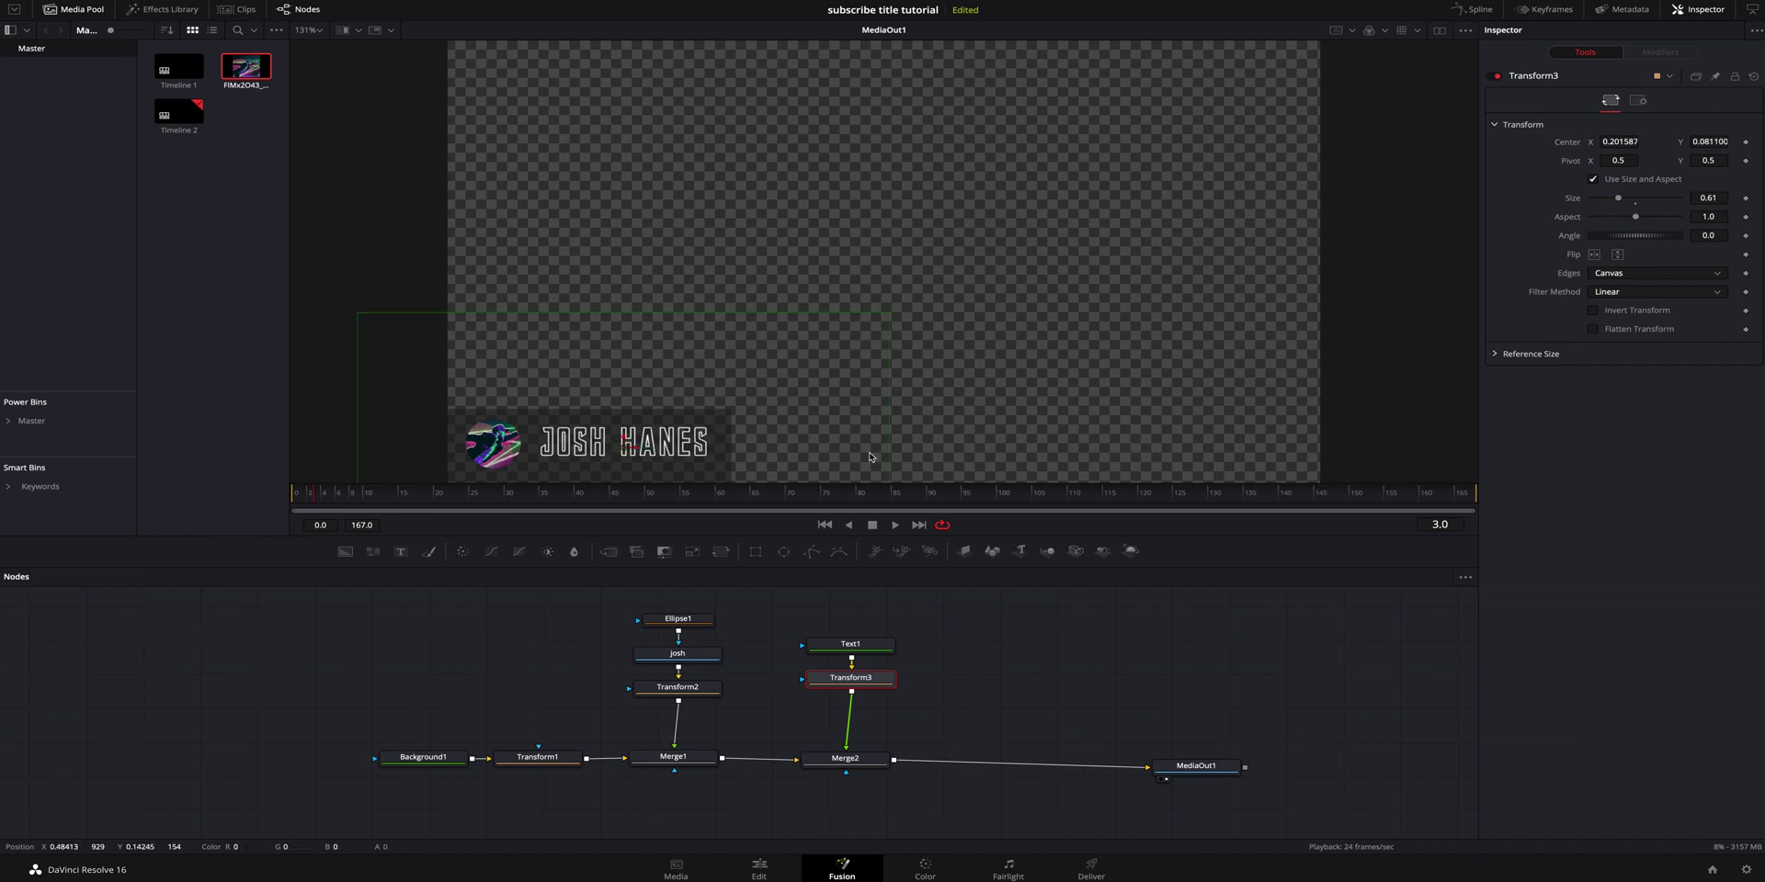
Add a second Text node, merge it into the chain after Merge2, and place it above the new merge.
left_click(923, 611)
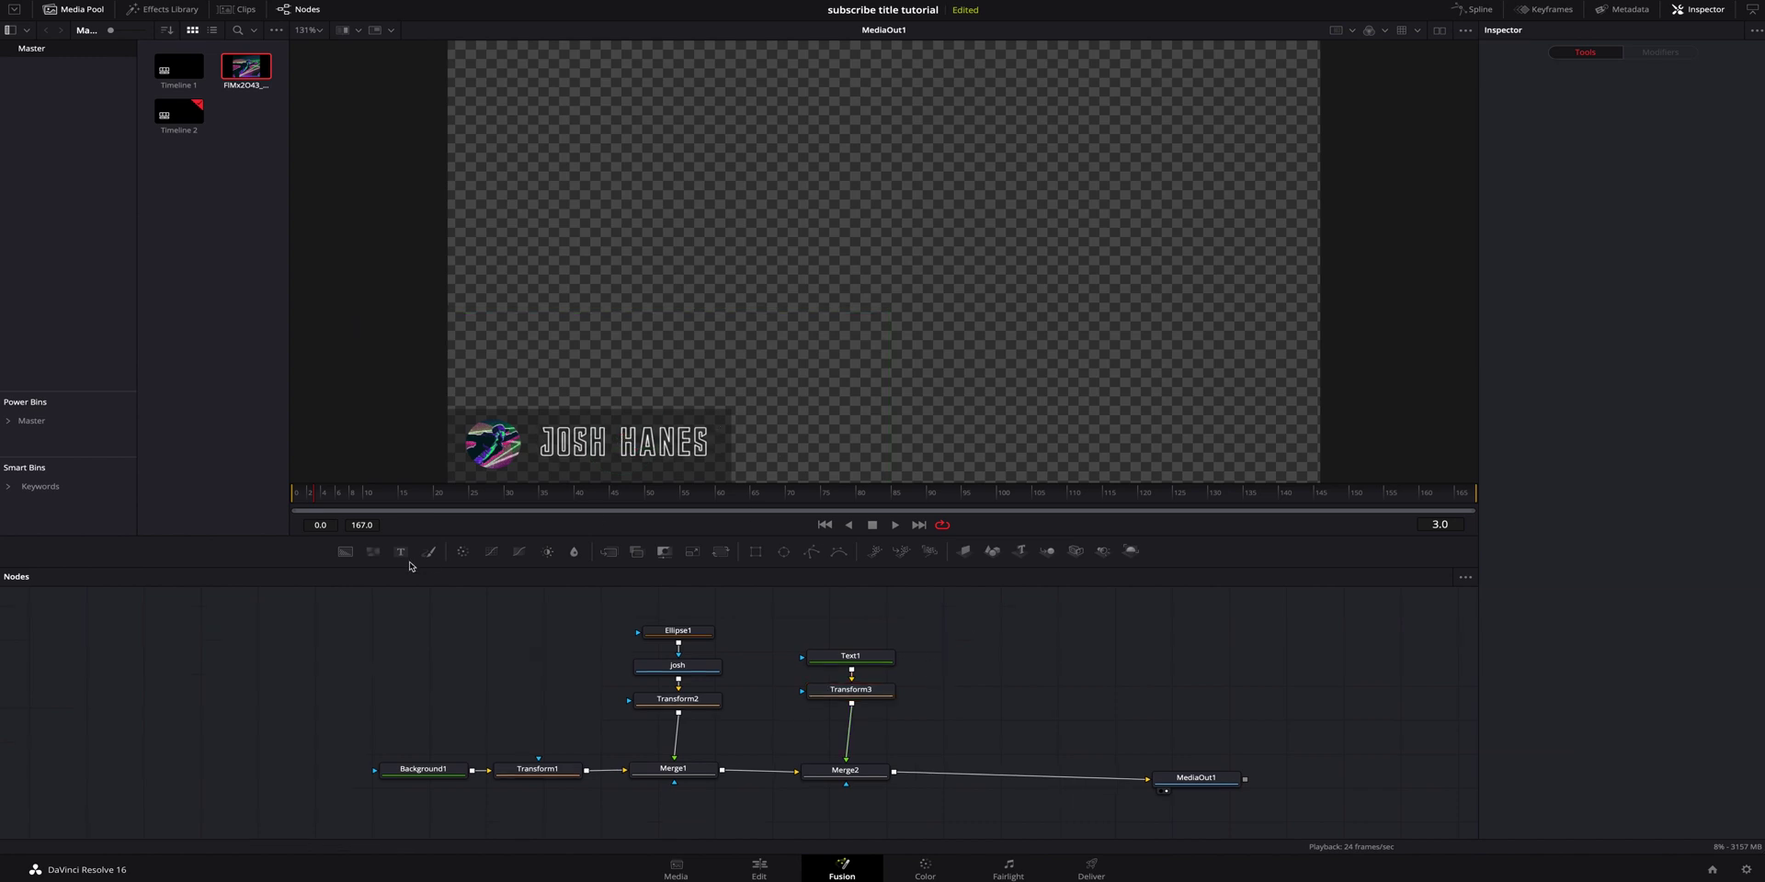
left_click(401, 552)
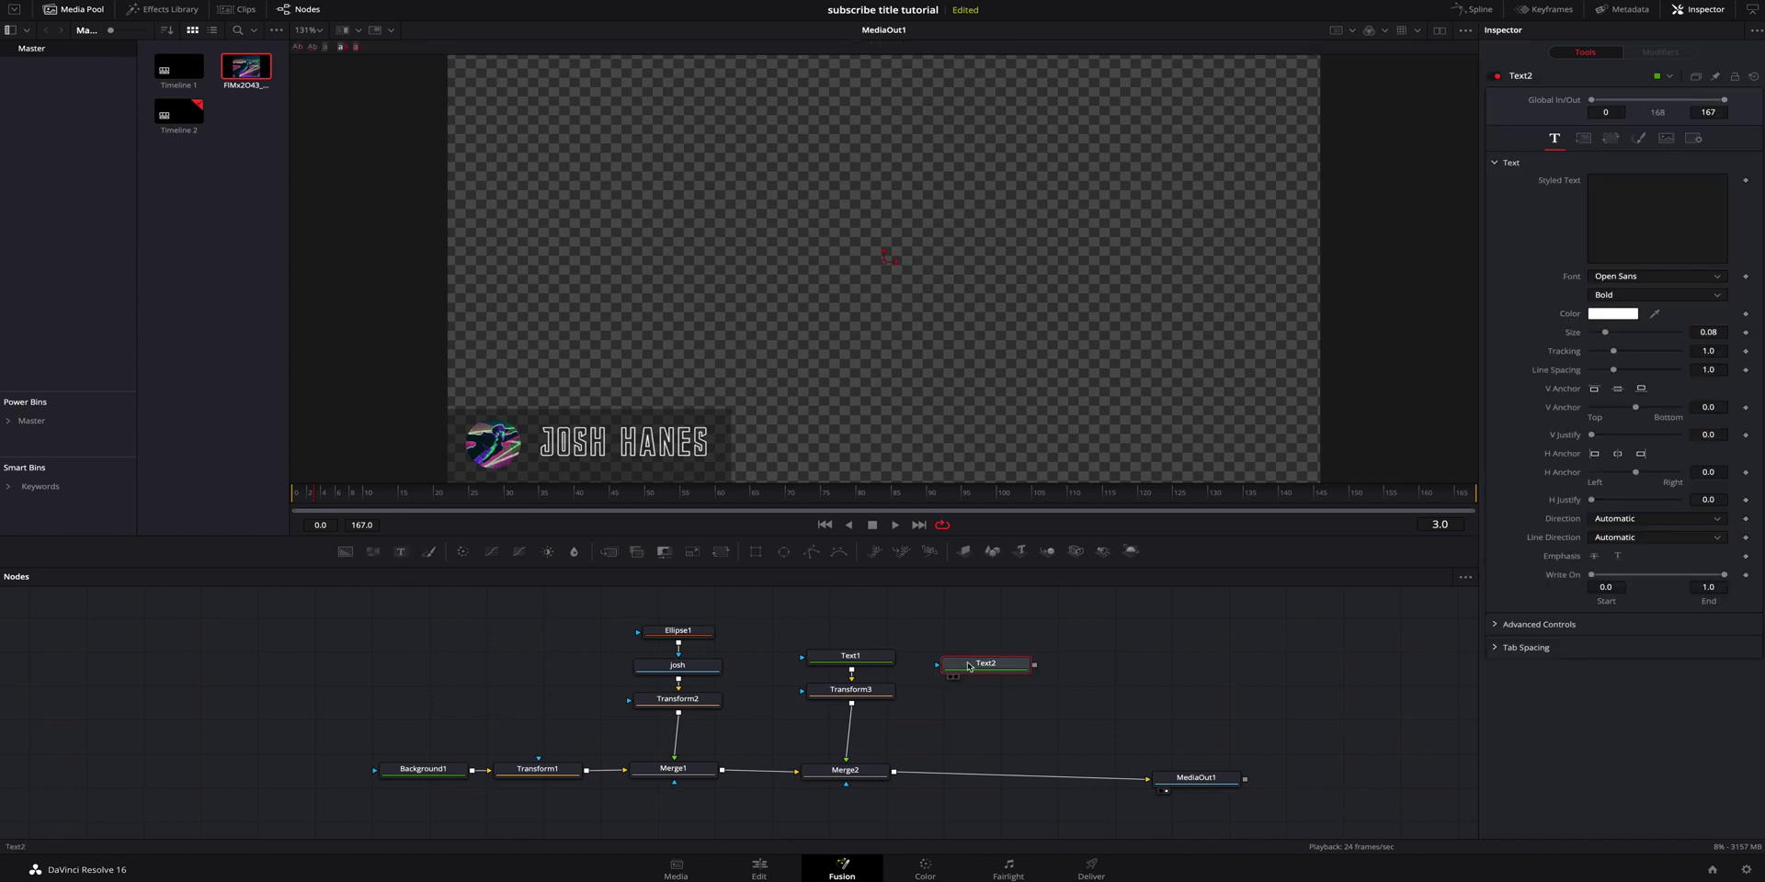
left_click_drag(969, 666, 987, 773)
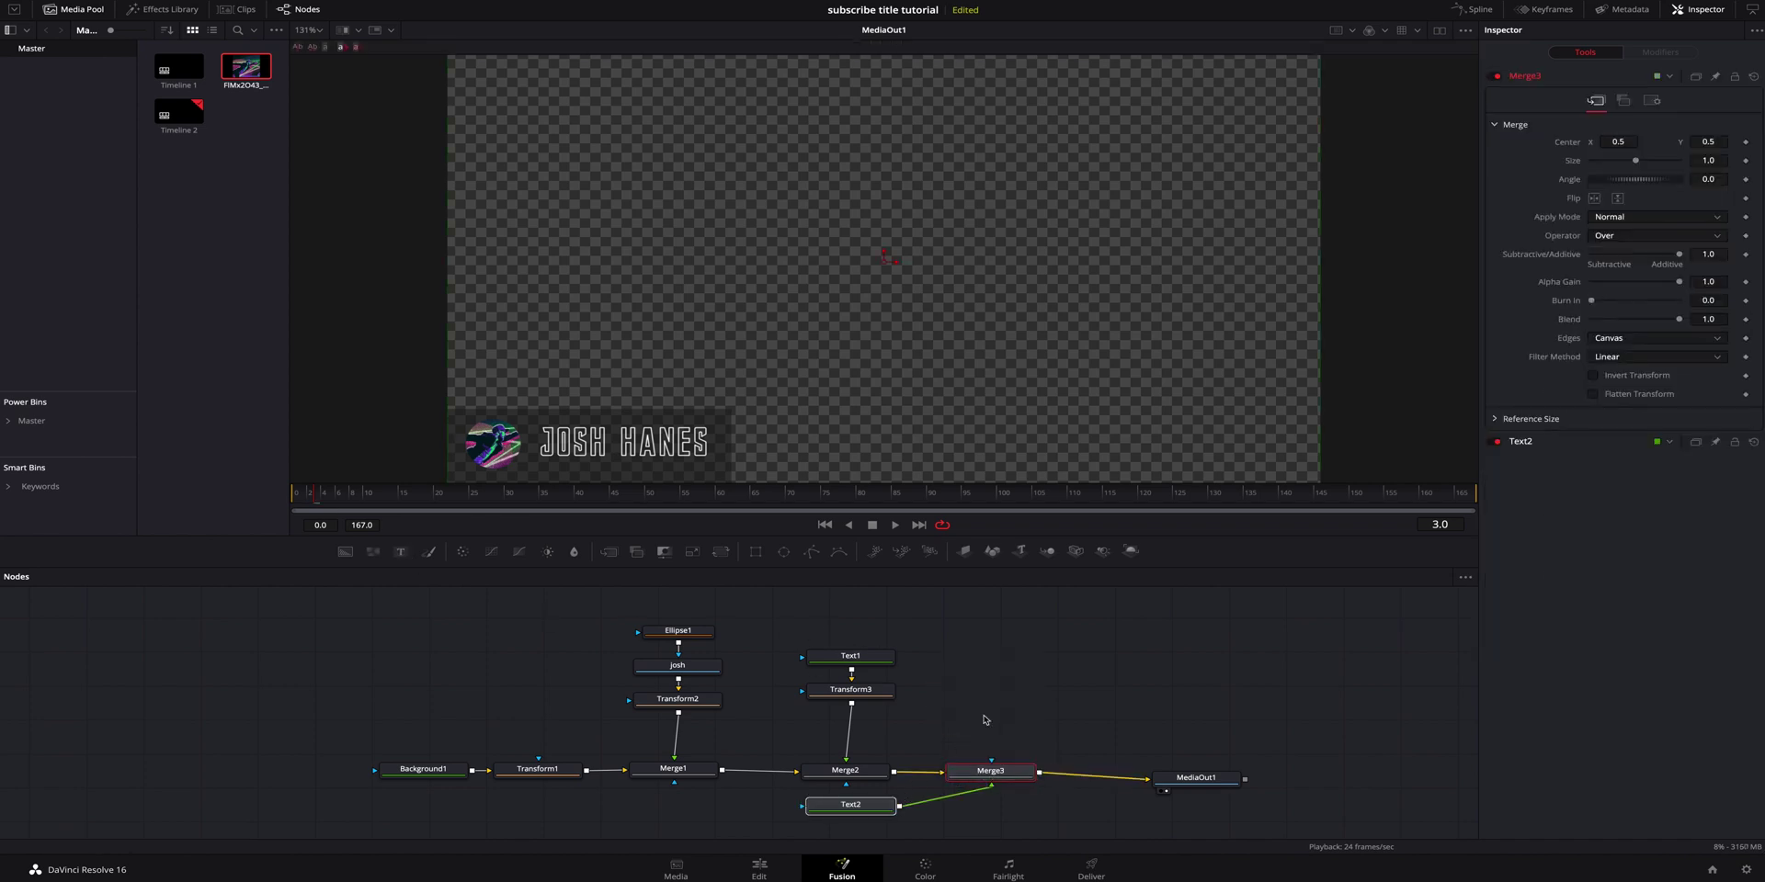
left_click_drag(875, 807, 1015, 661)
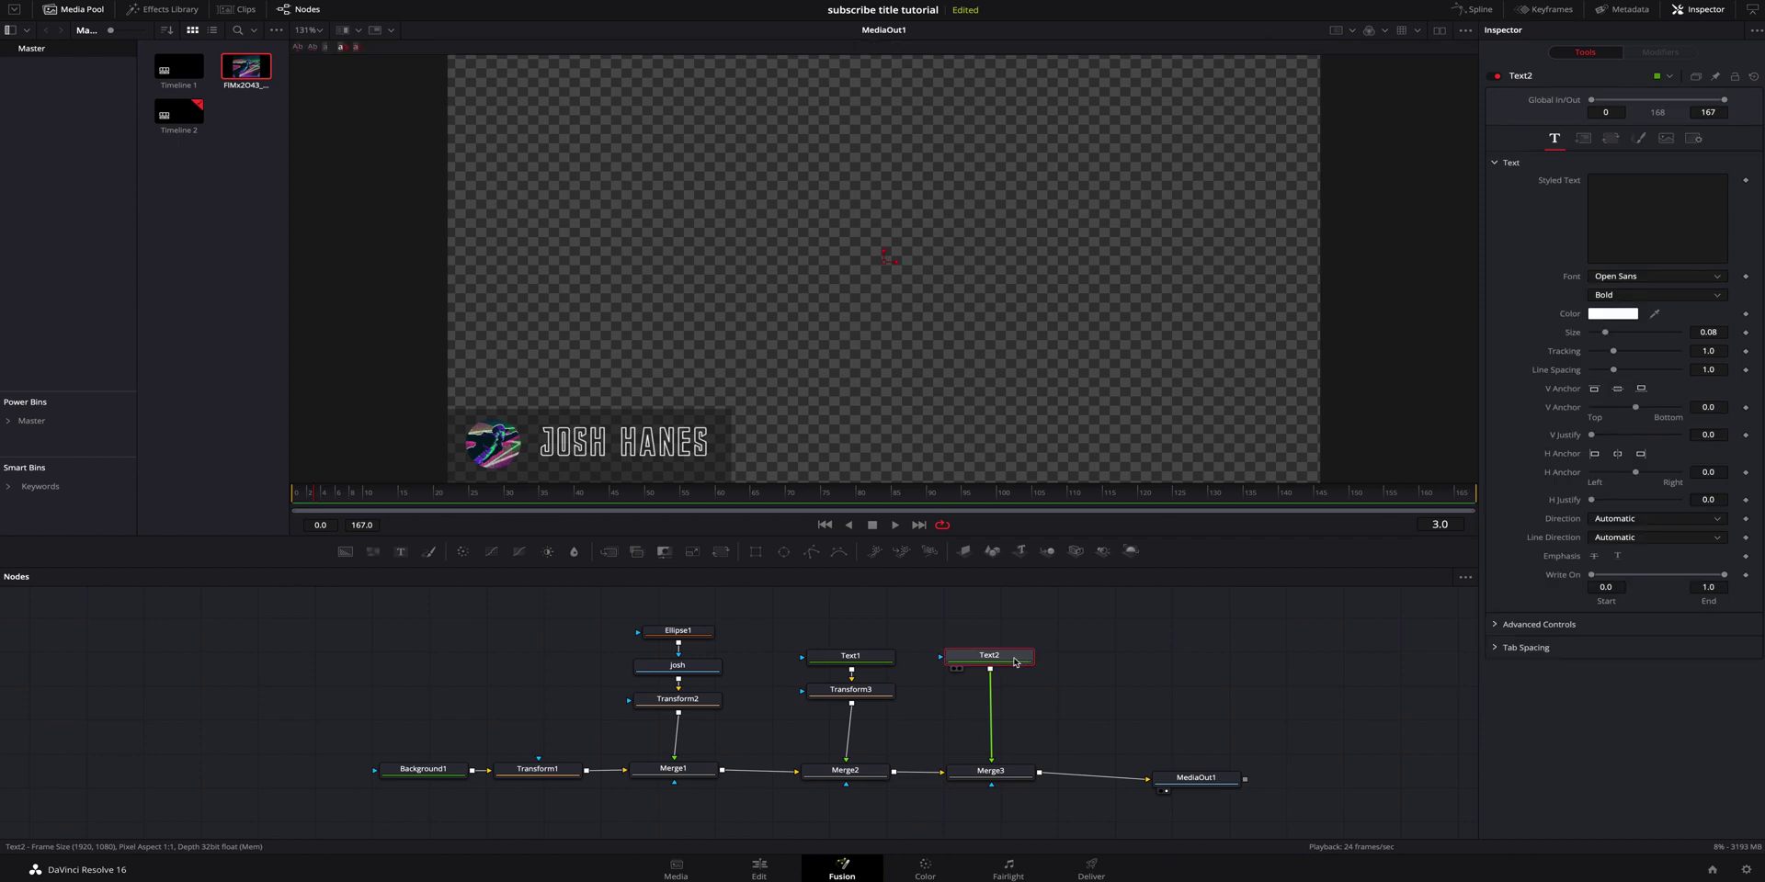
Enter "FILMMAKER & PHOTOGRAPHER" in Text2 and style it in Open Sans Light with size 0.0472 and tracking 1.039.
left_click(1674, 208)
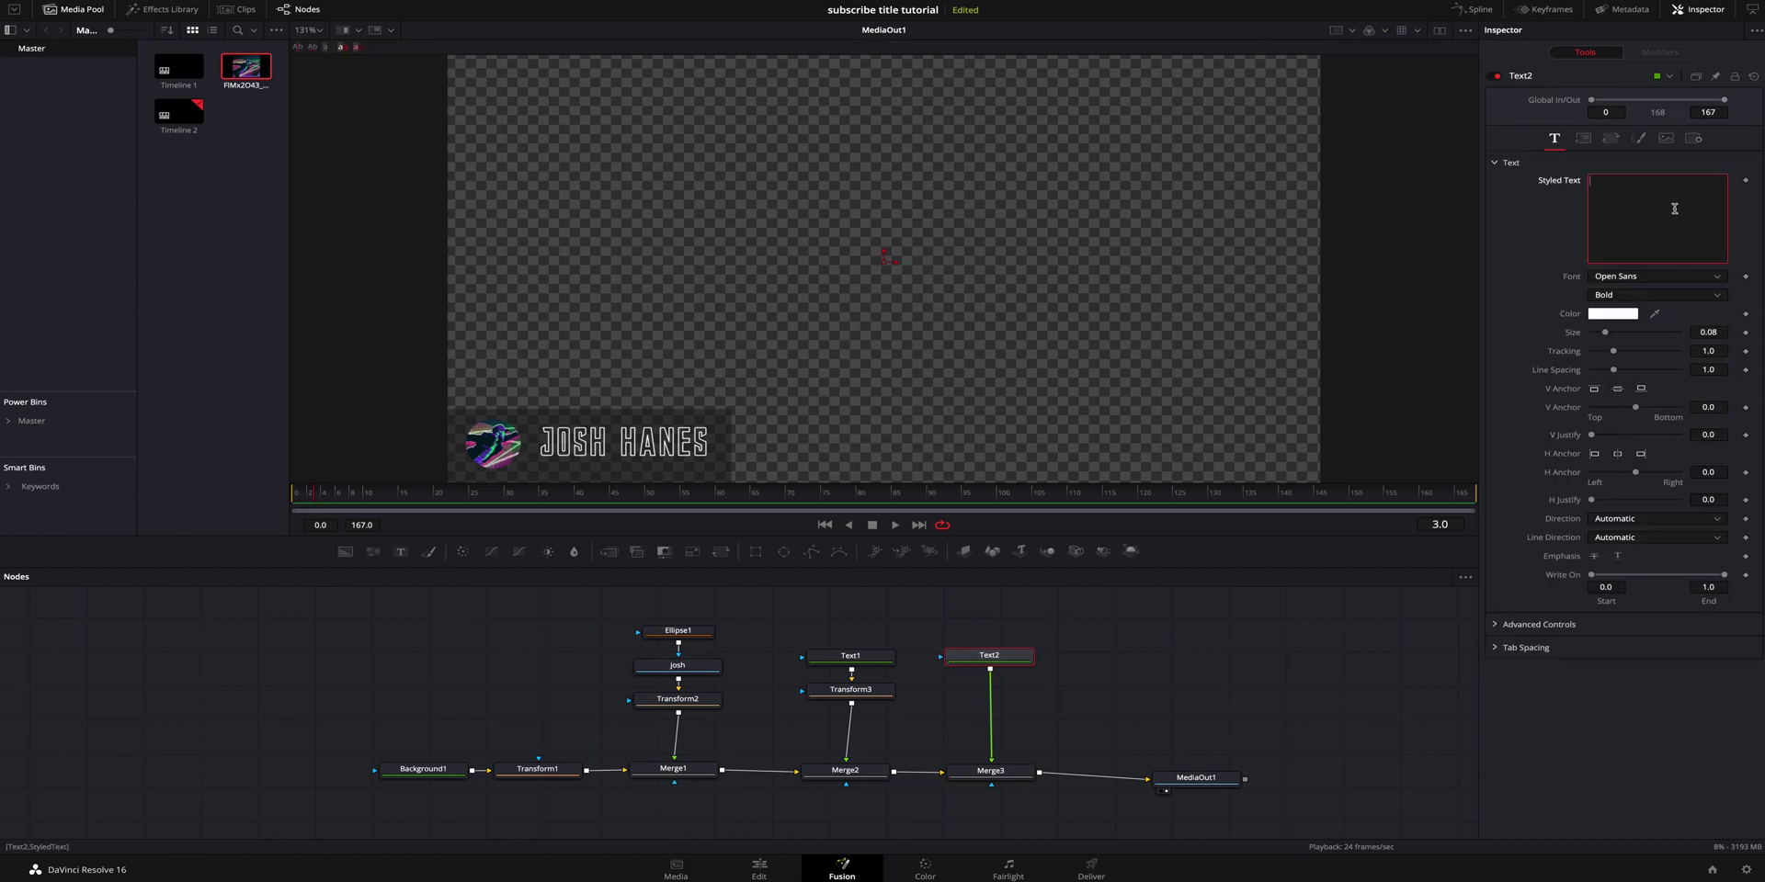
type("FILMMAKER & PHOTOGRAPHER")
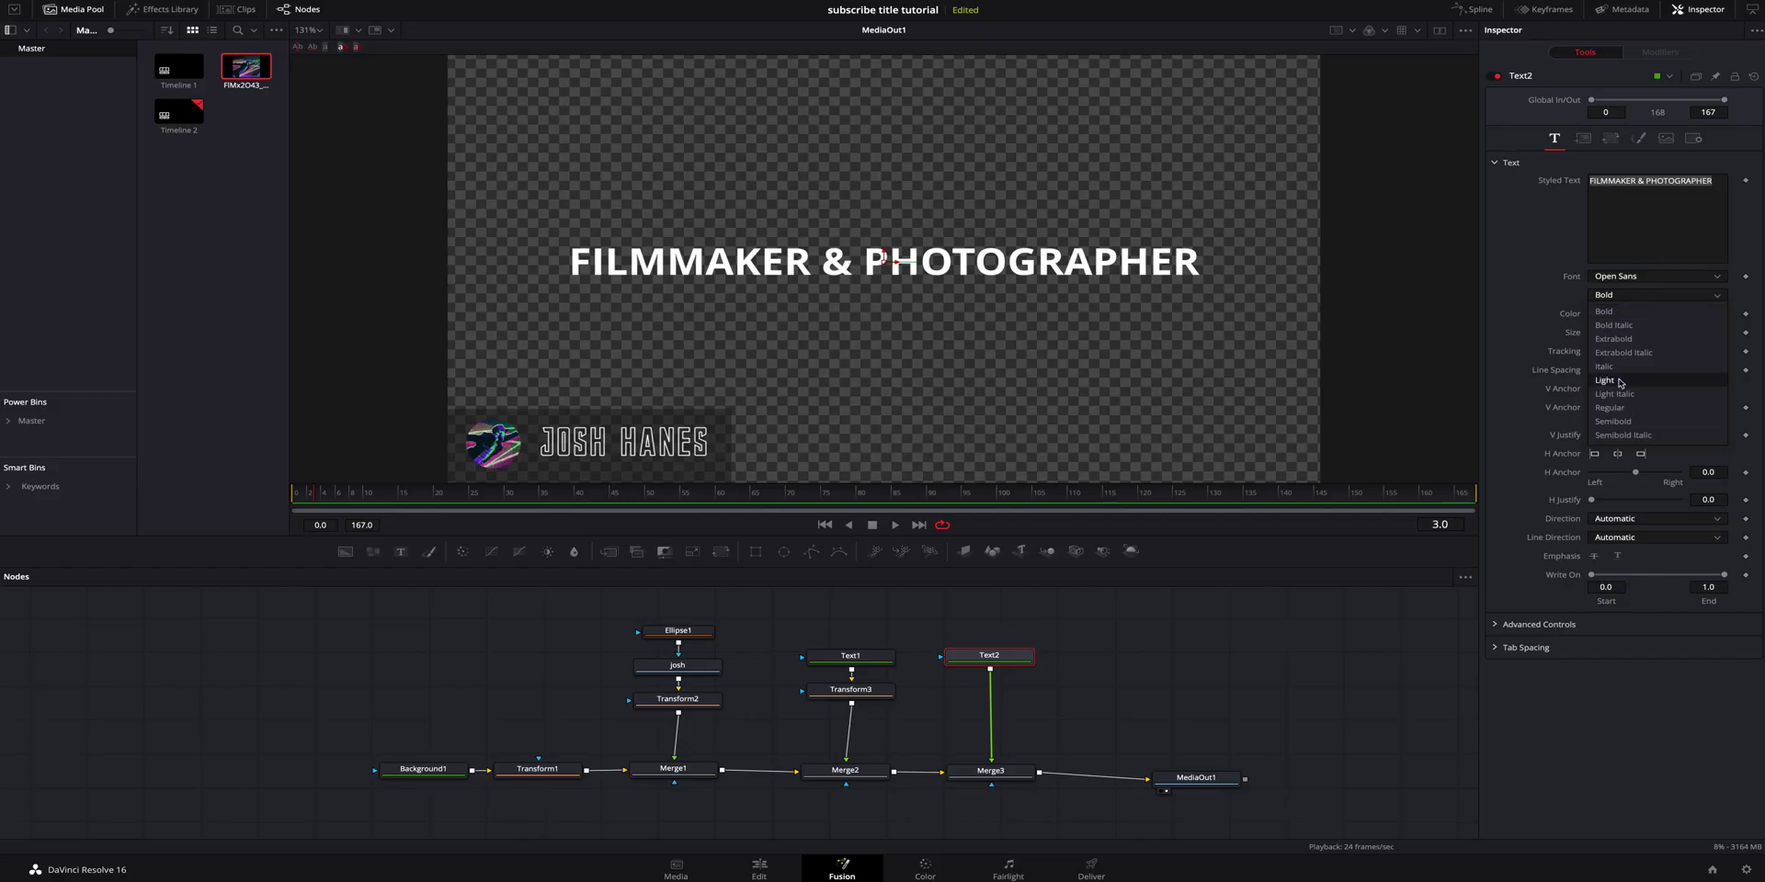
left_click(1620, 381)
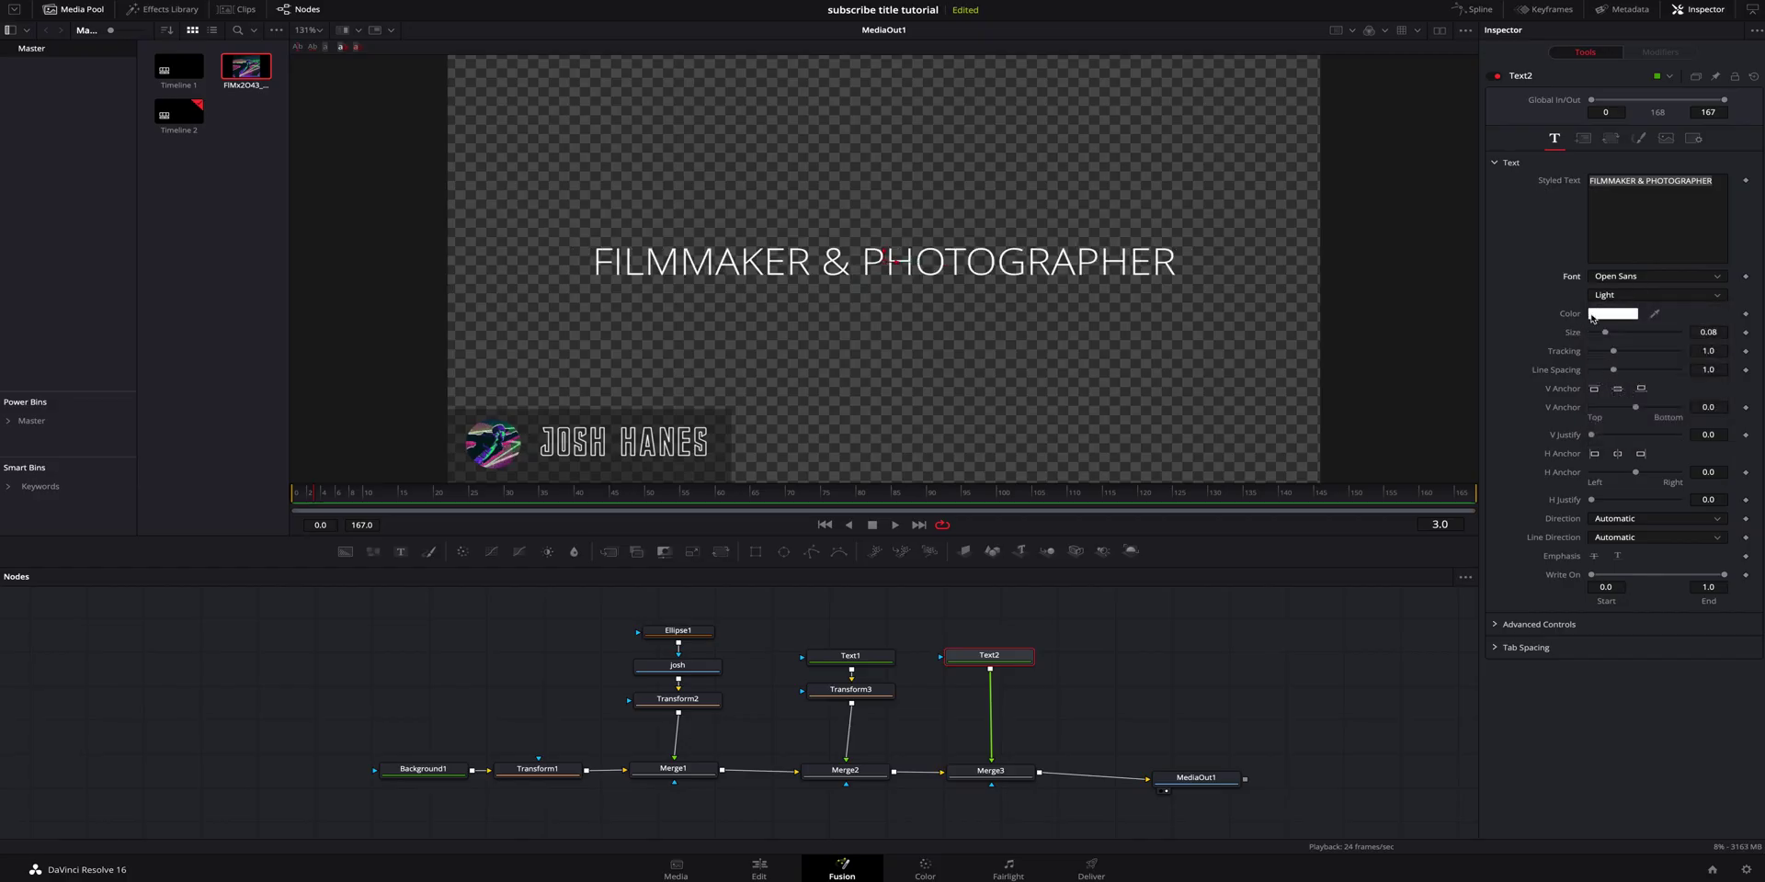
left_click_drag(1607, 337, 1601, 337)
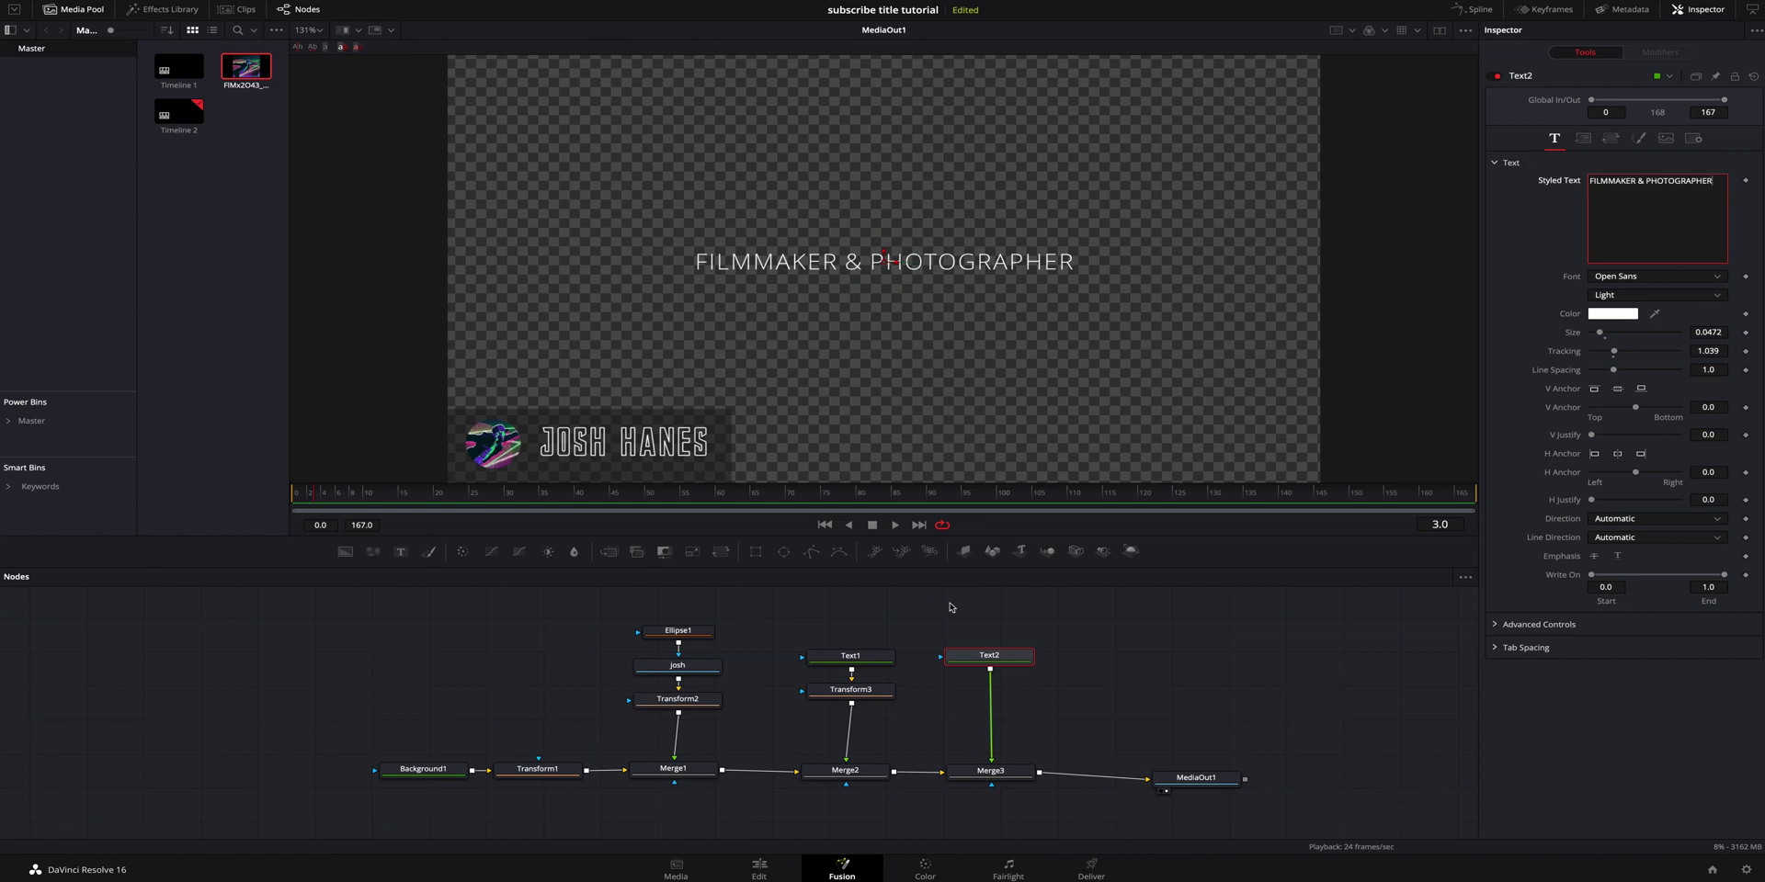
Add a Transform after Text2, set its size to 0.52, and position the tagline directly below the name in the dark box.
left_click(721, 553)
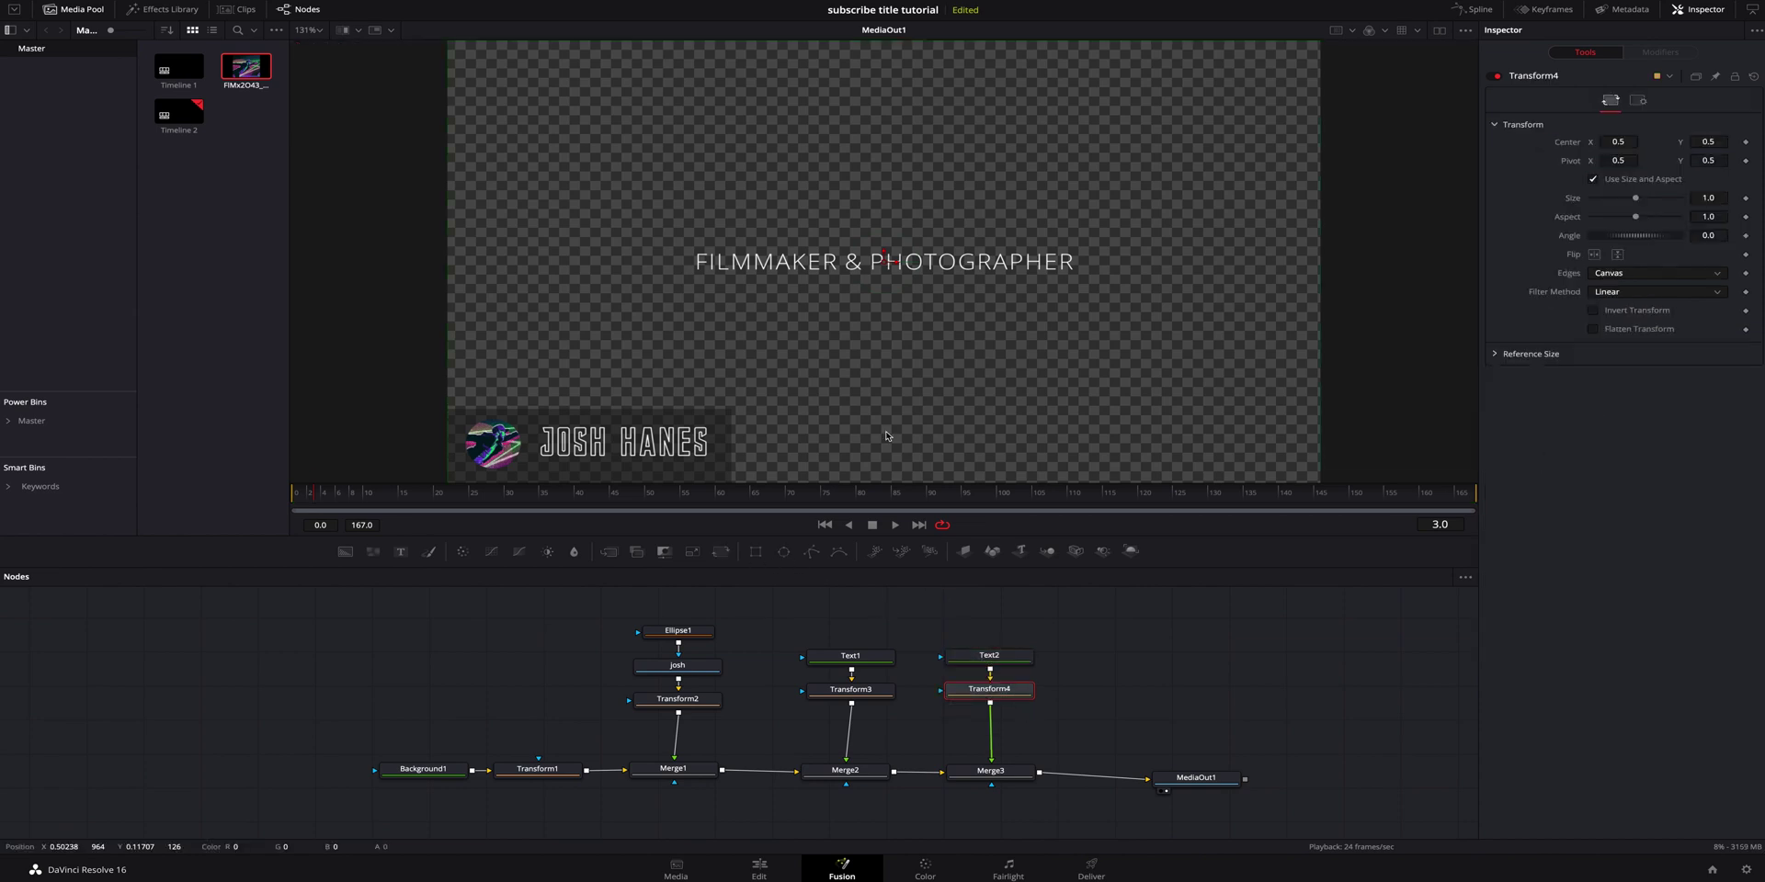
left_click_drag(886, 250, 886, 440)
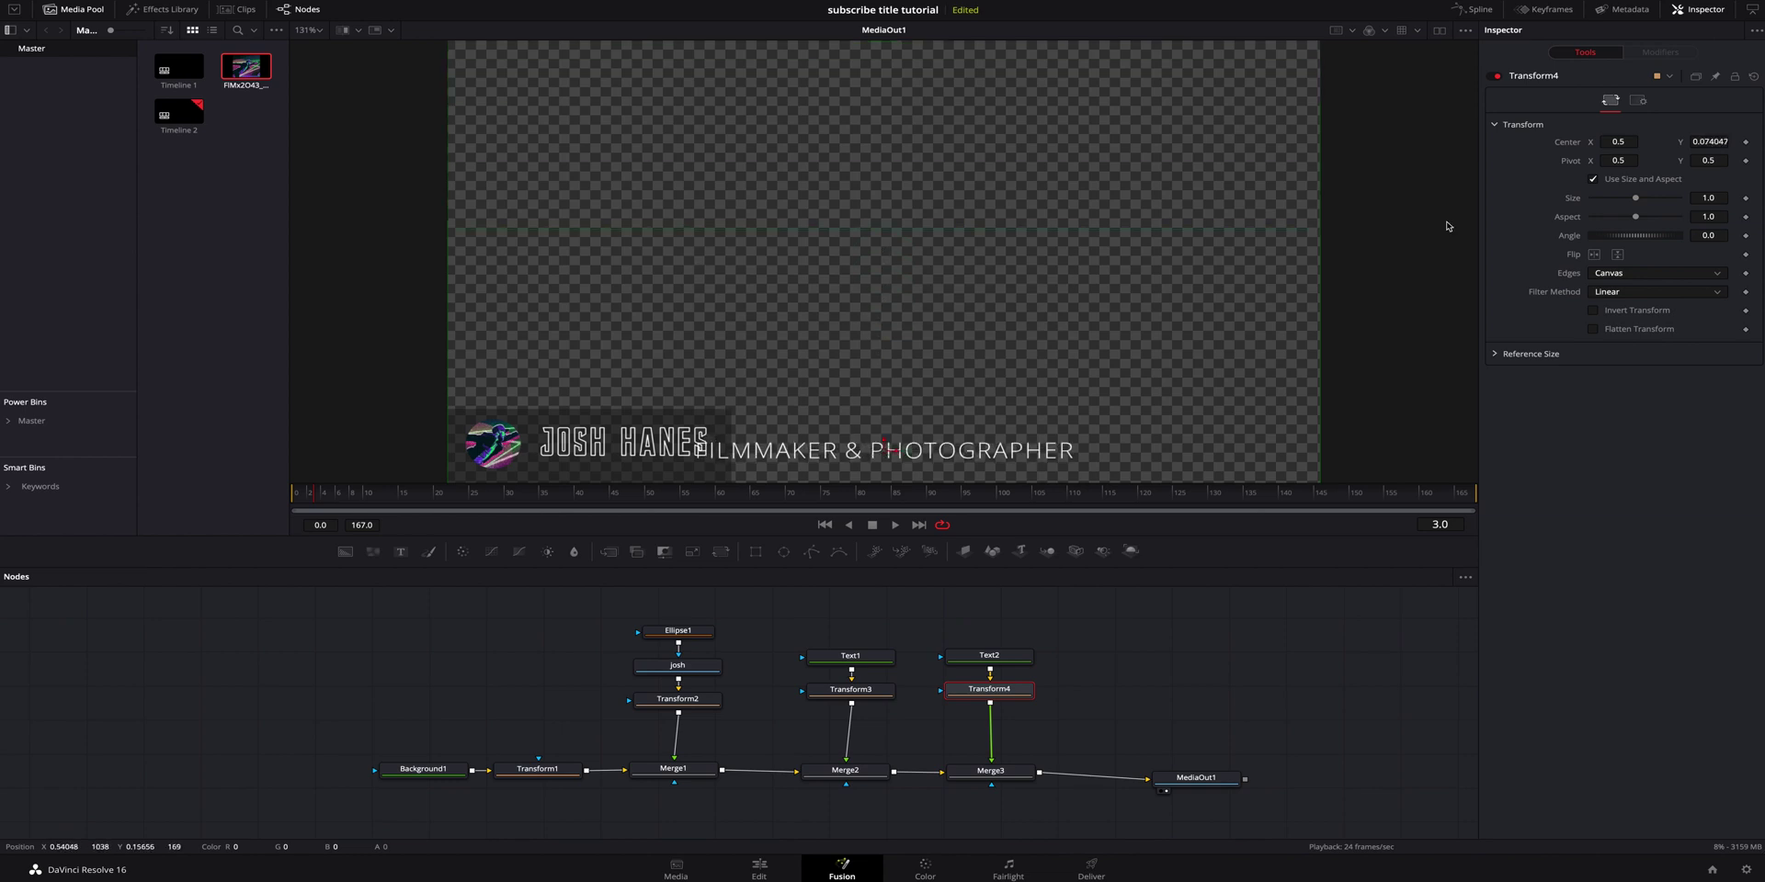
left_click_drag(1634, 198, 1620, 198)
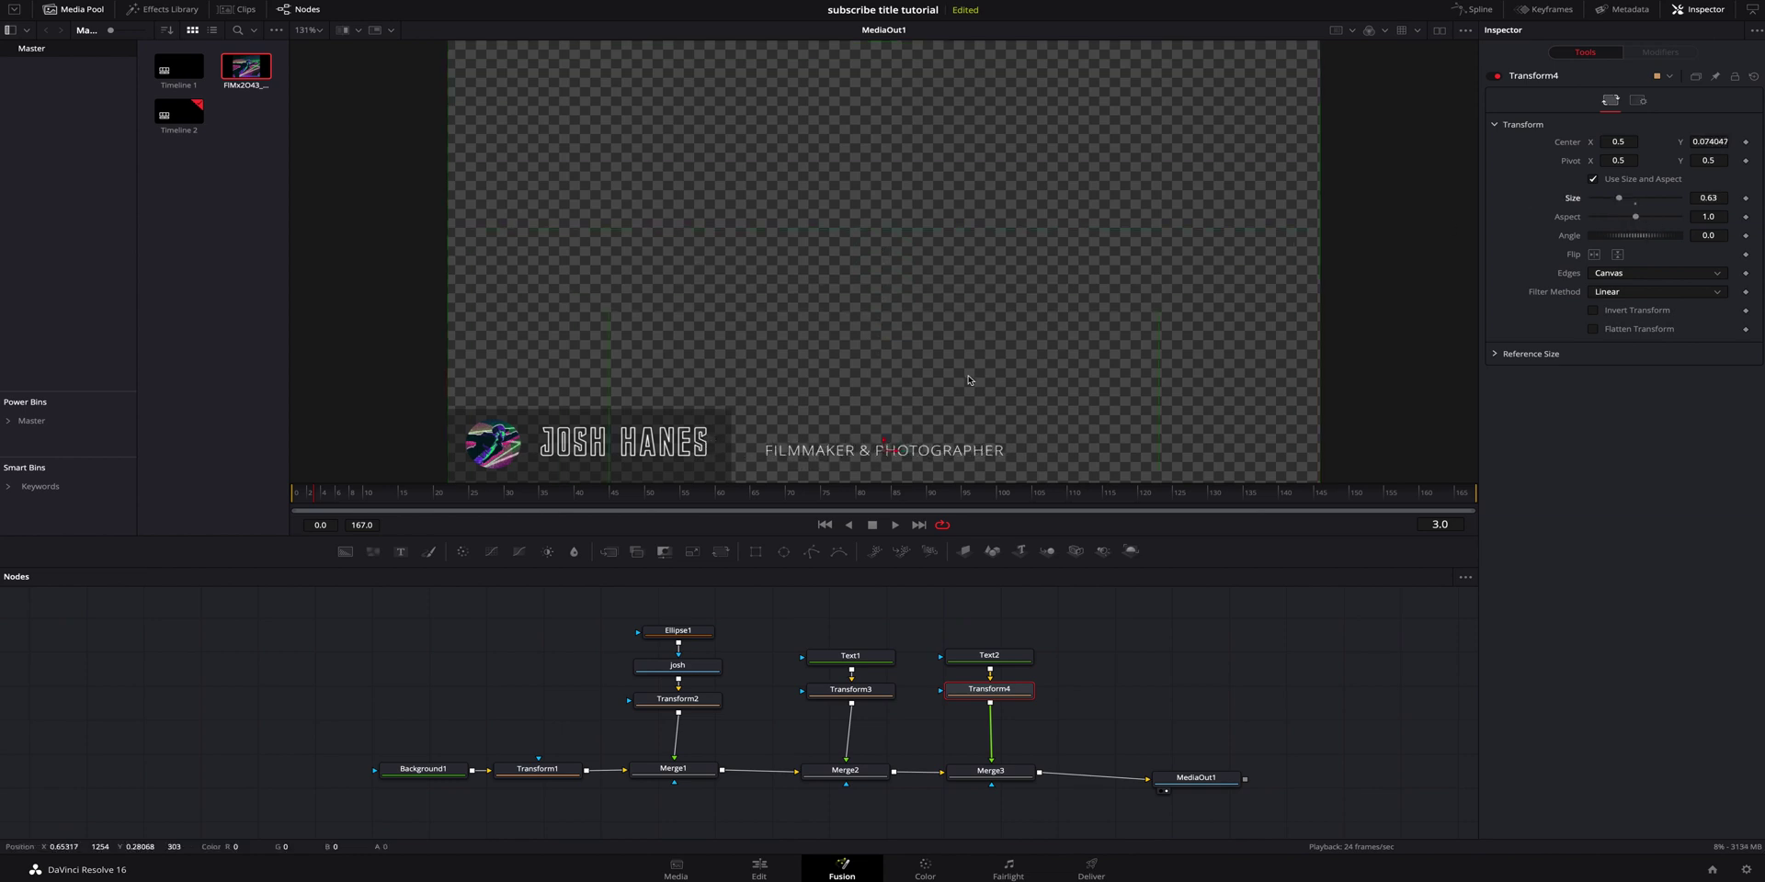
left_click_drag(898, 454, 655, 457)
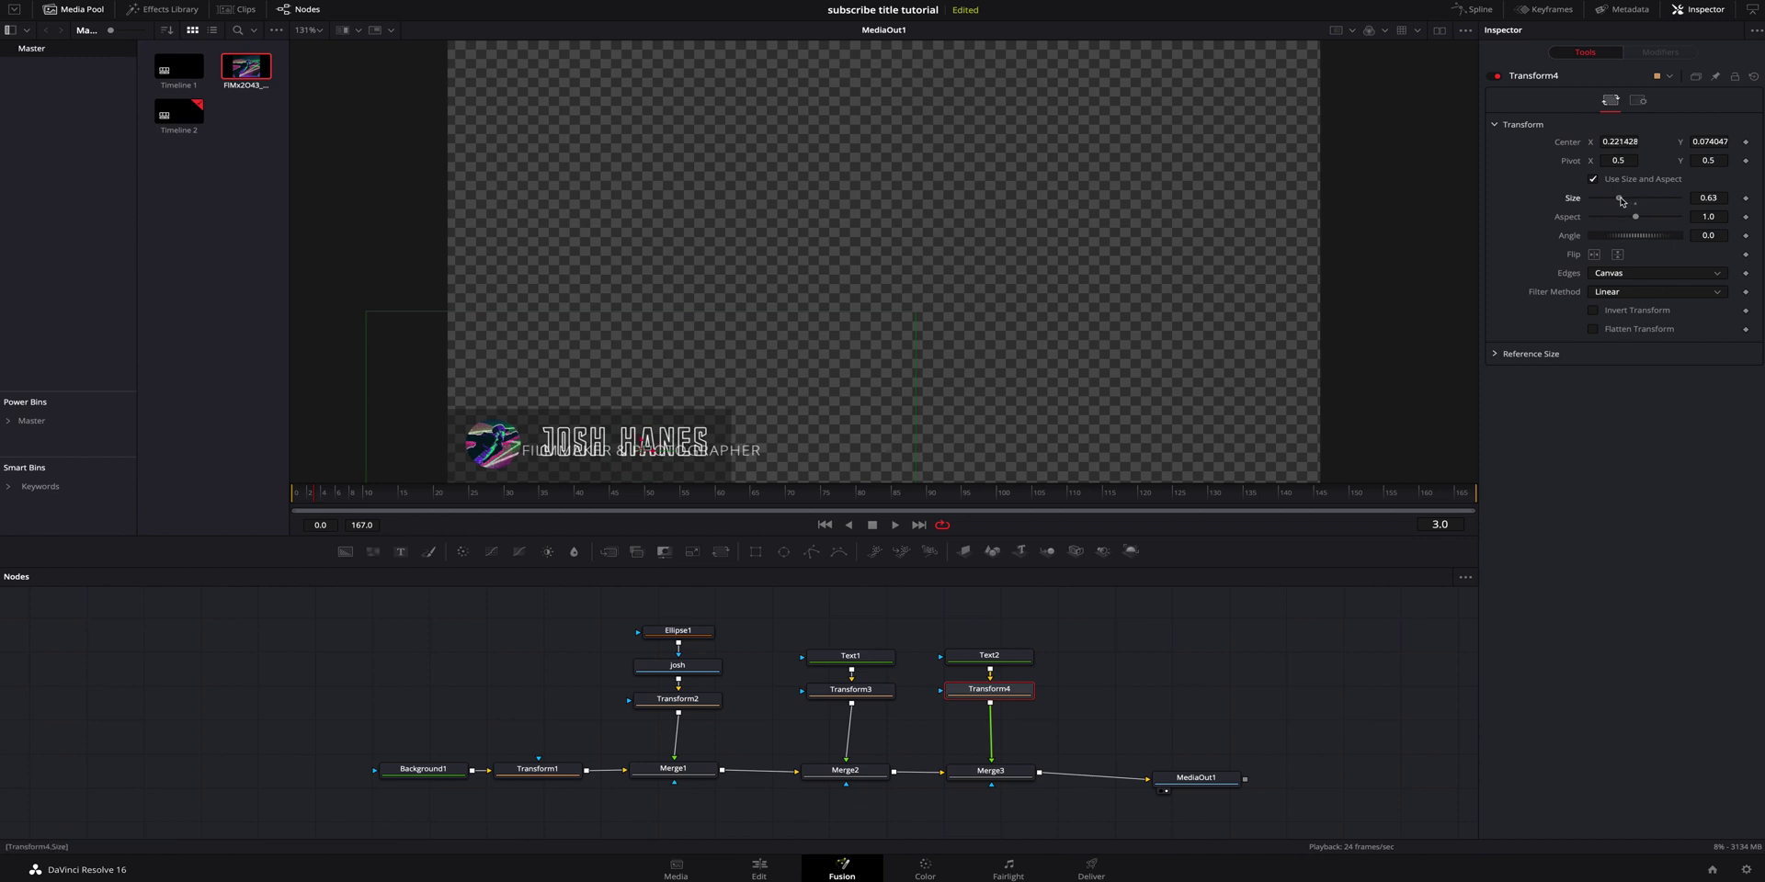
left_click_drag(1621, 200, 1617, 200)
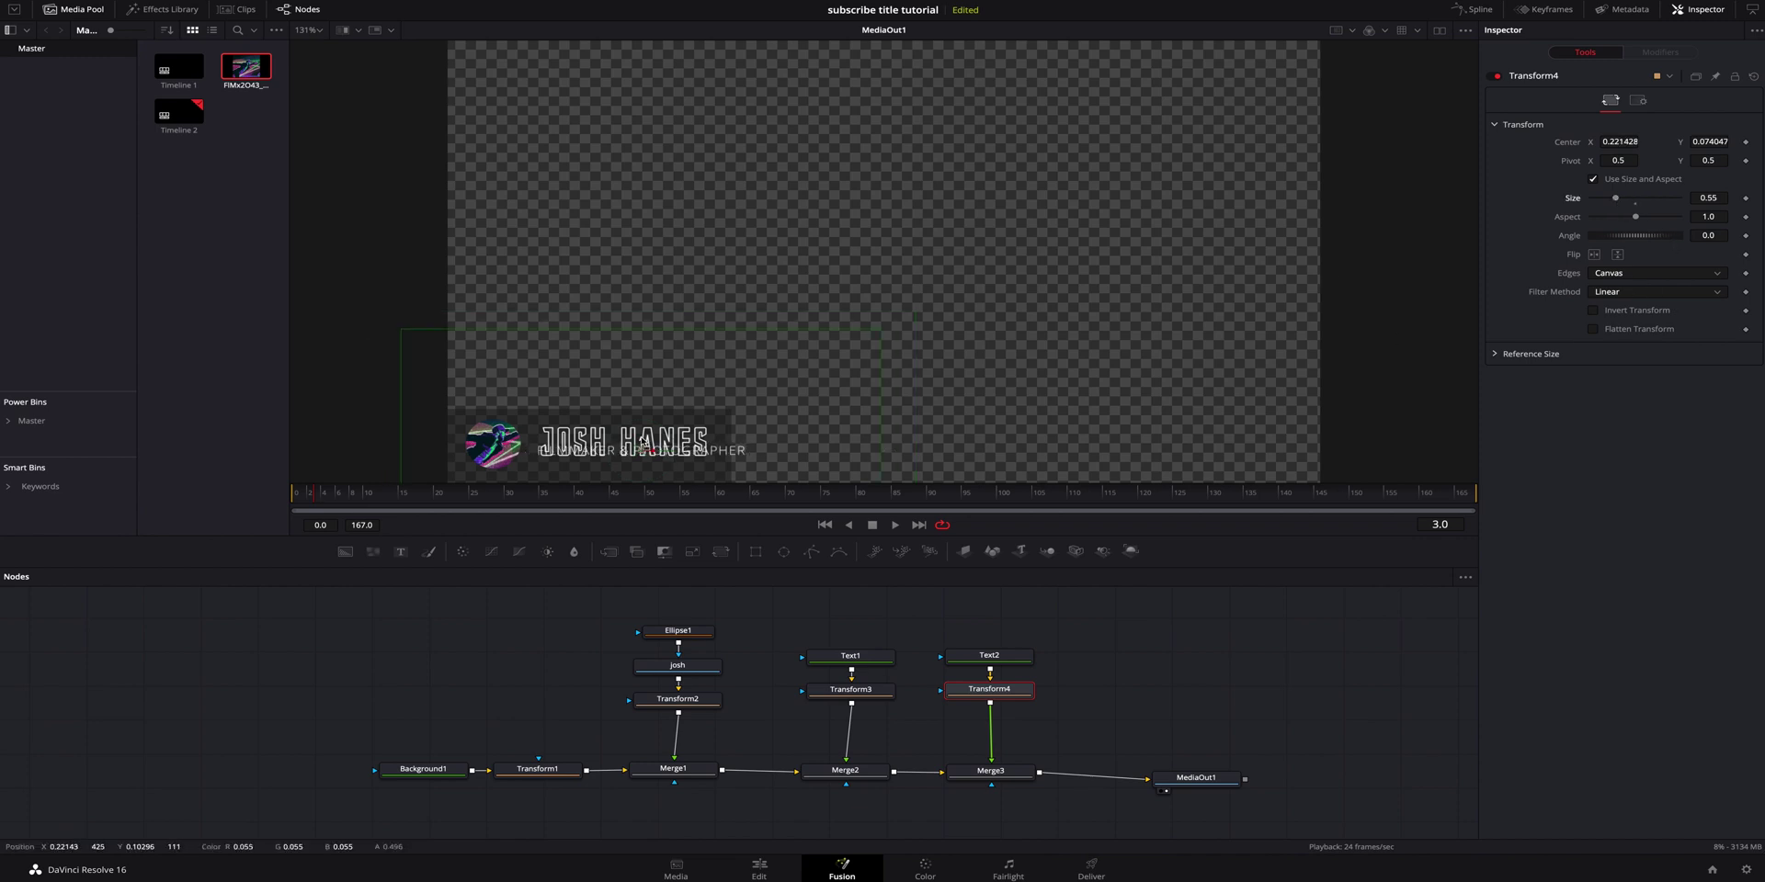
left_click_drag(643, 442, 638, 471)
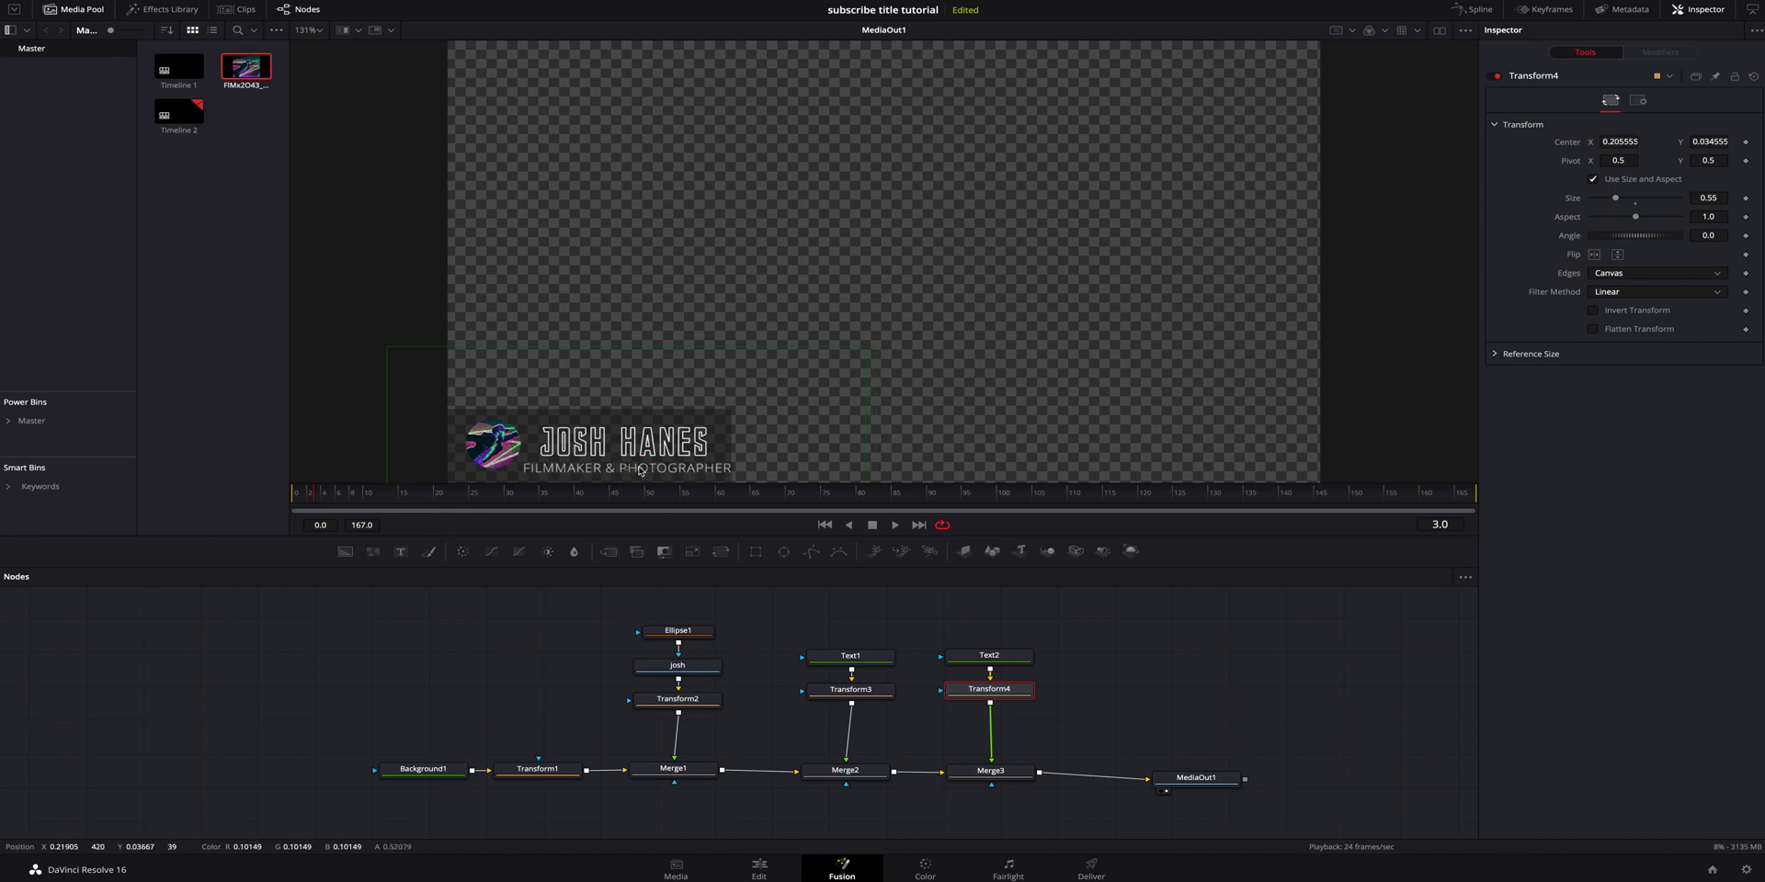
left_click_drag(1616, 201, 1615, 202)
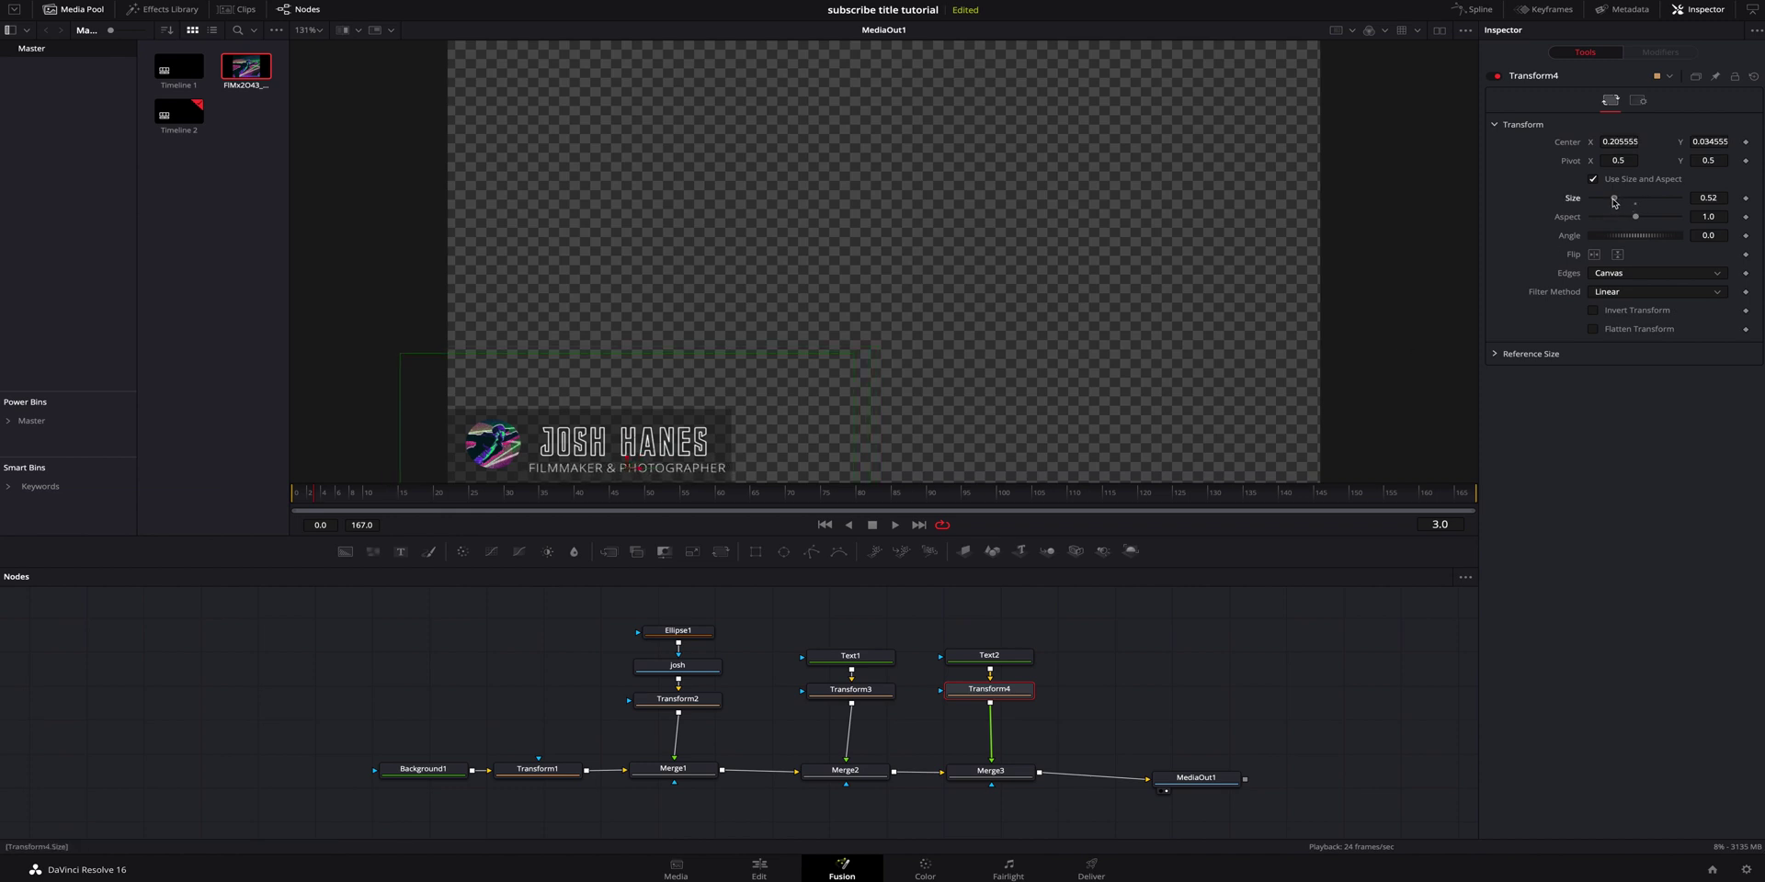
left_click_drag(627, 463, 627, 460)
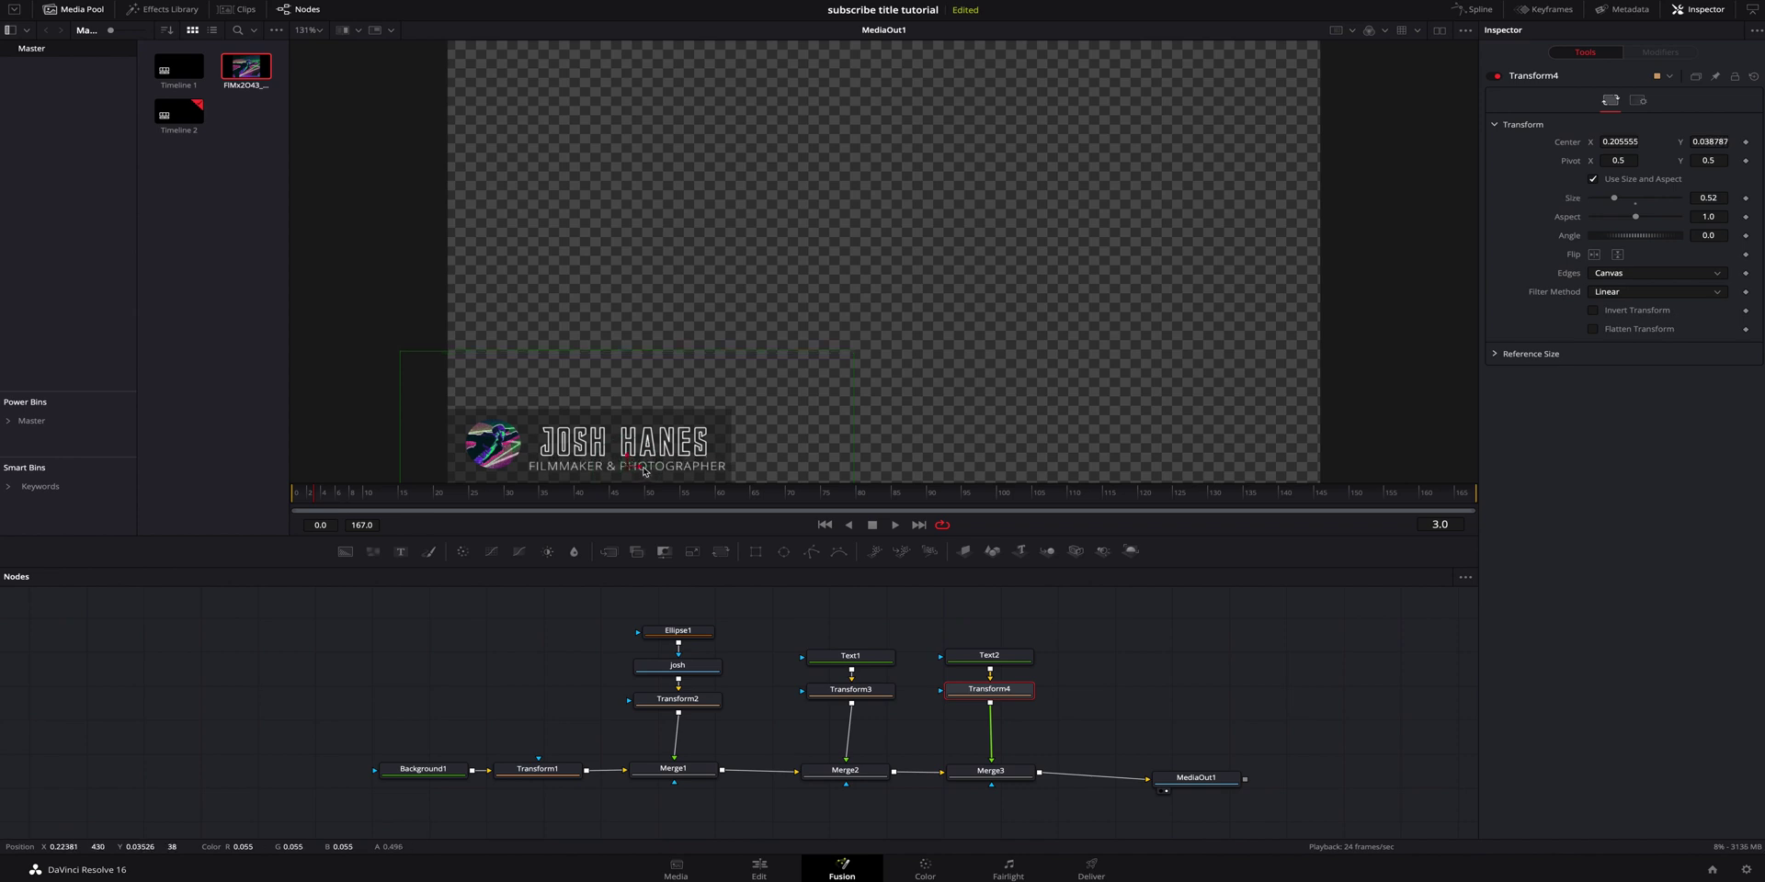
Shift the name to line up with the tagline's left edge, and extend the dark box slightly to the right using Transform1.
left_click(868, 691)
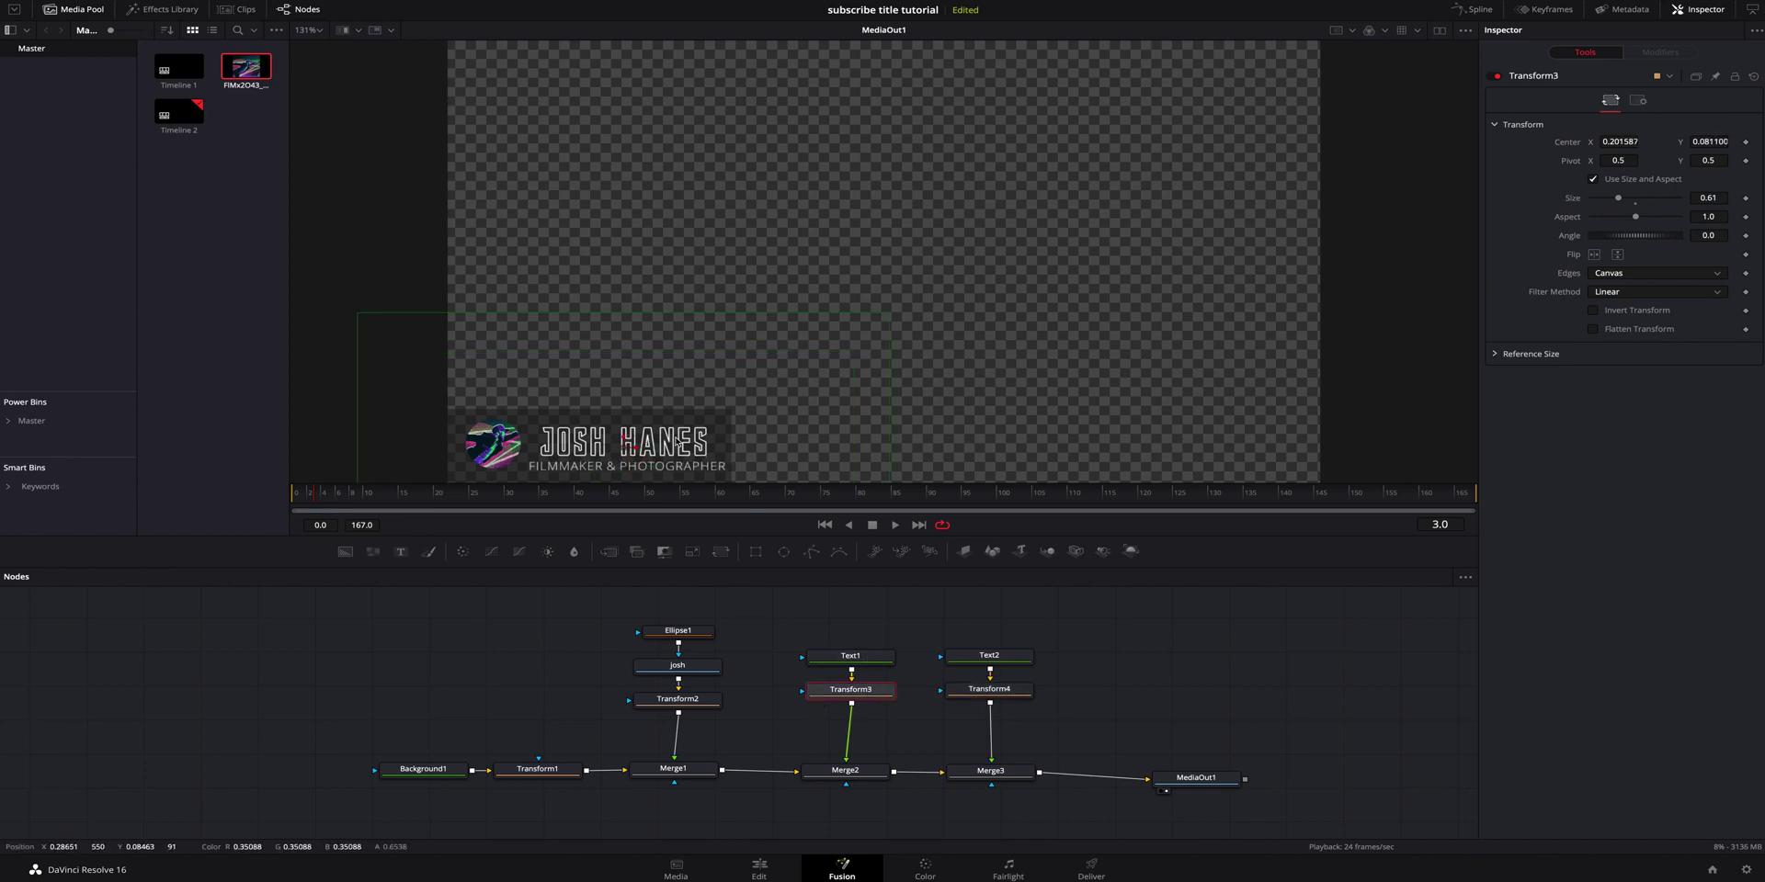
left_click_drag(638, 451, 627, 450)
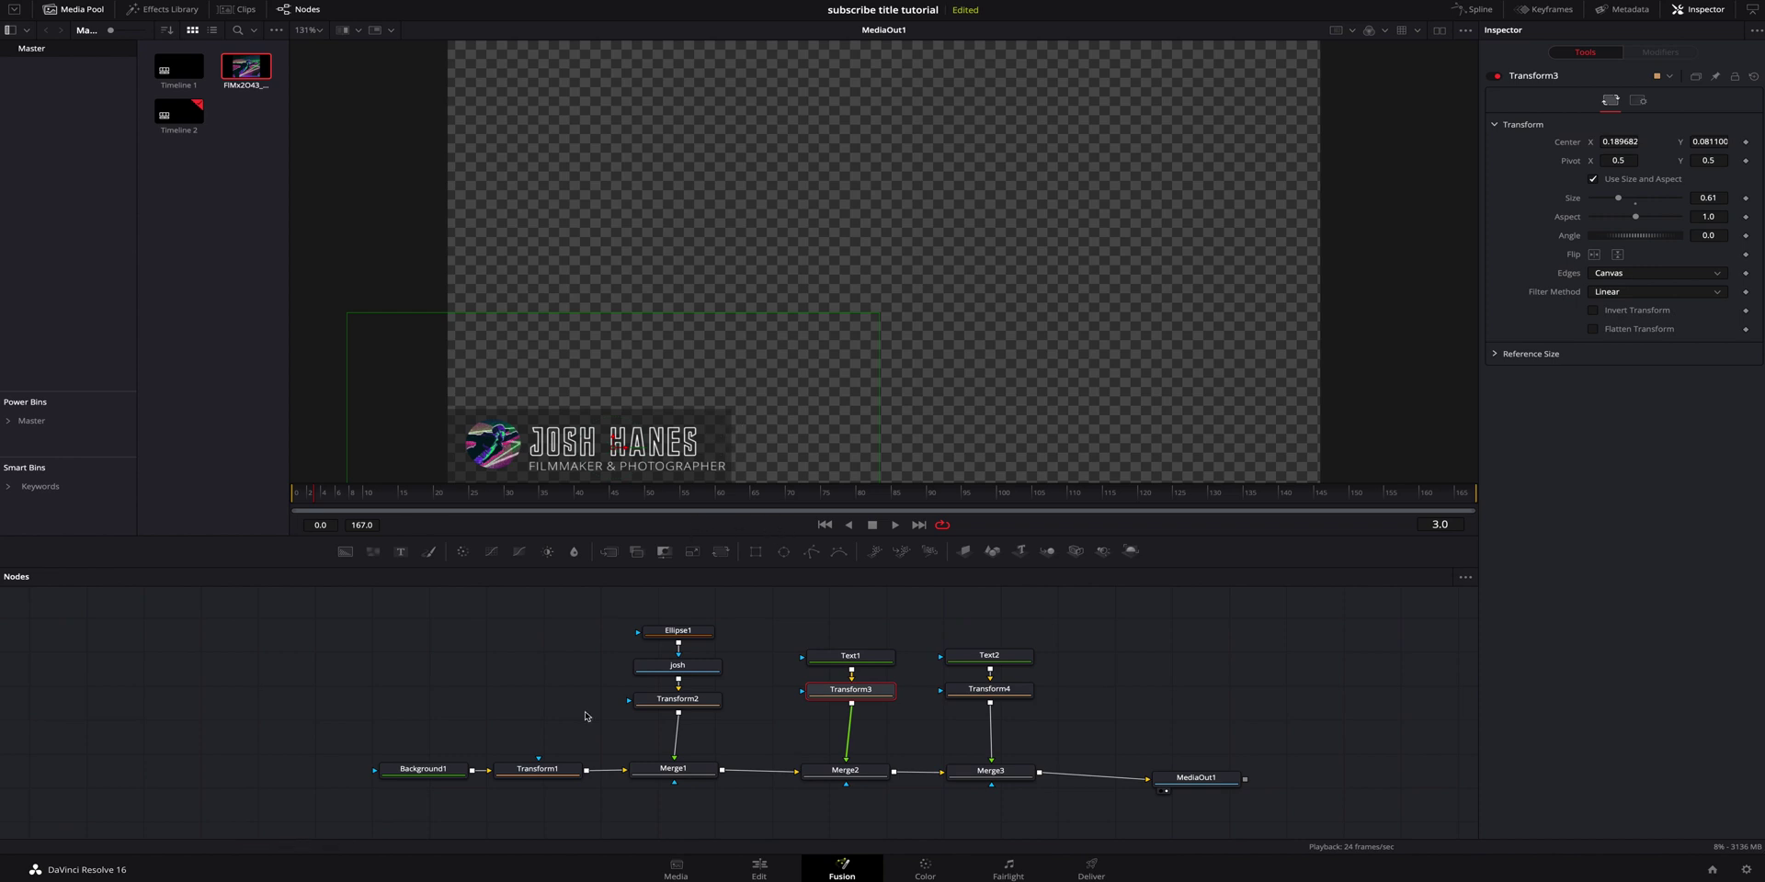
left_click(540, 770)
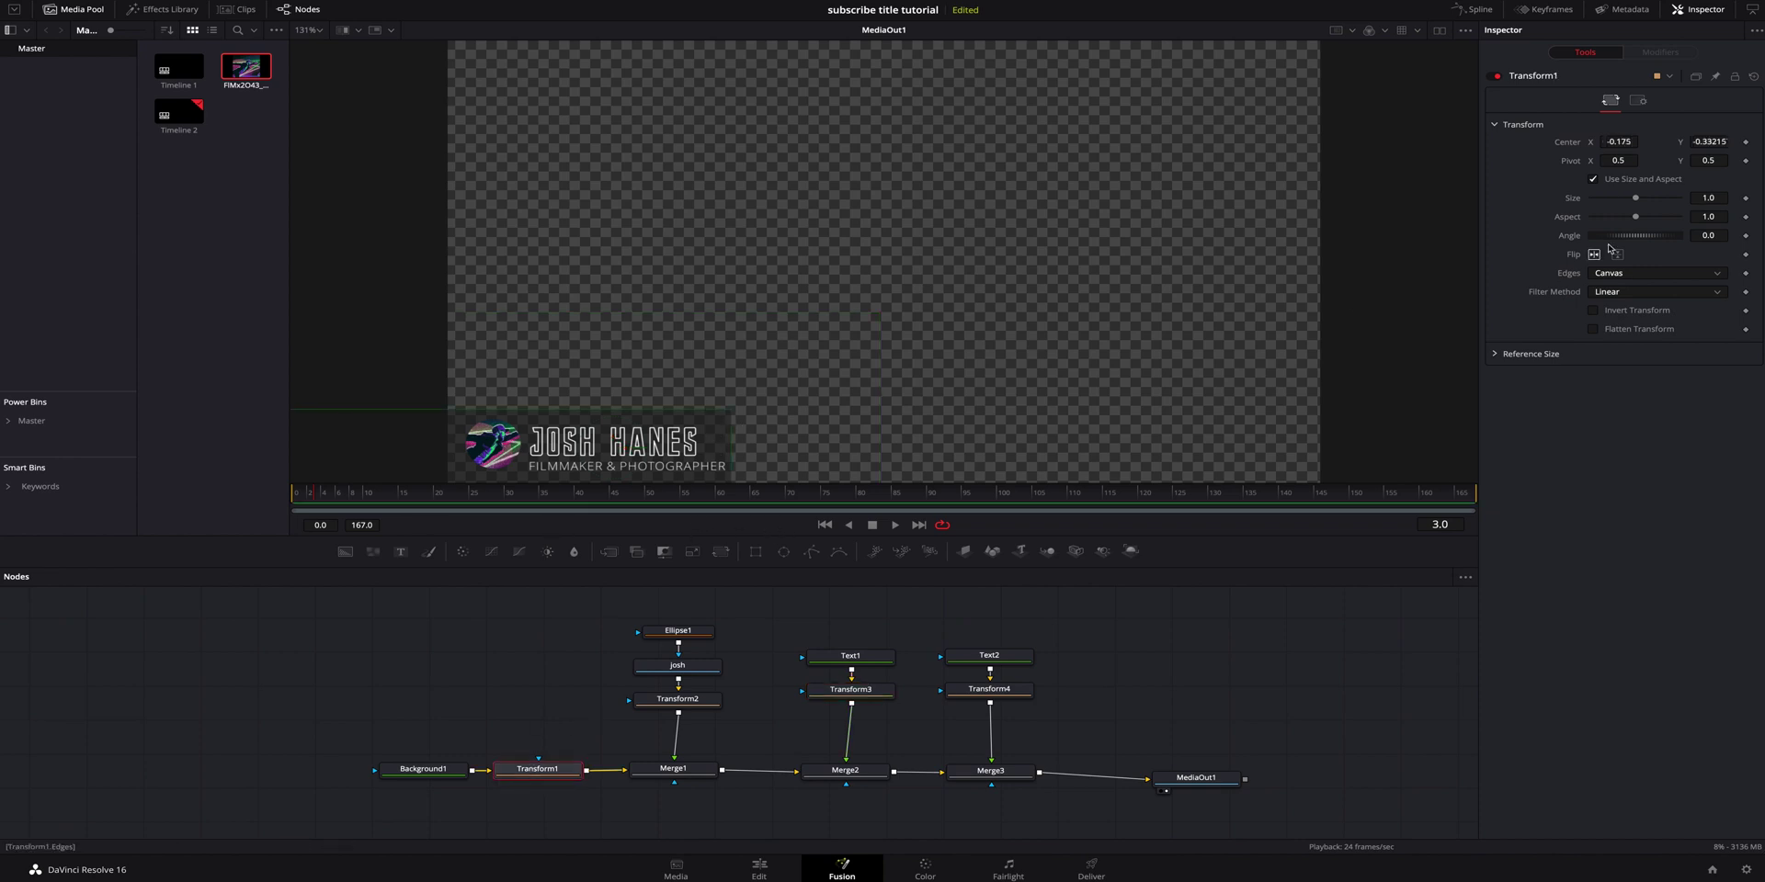
left_click_drag(1624, 144, 1630, 144)
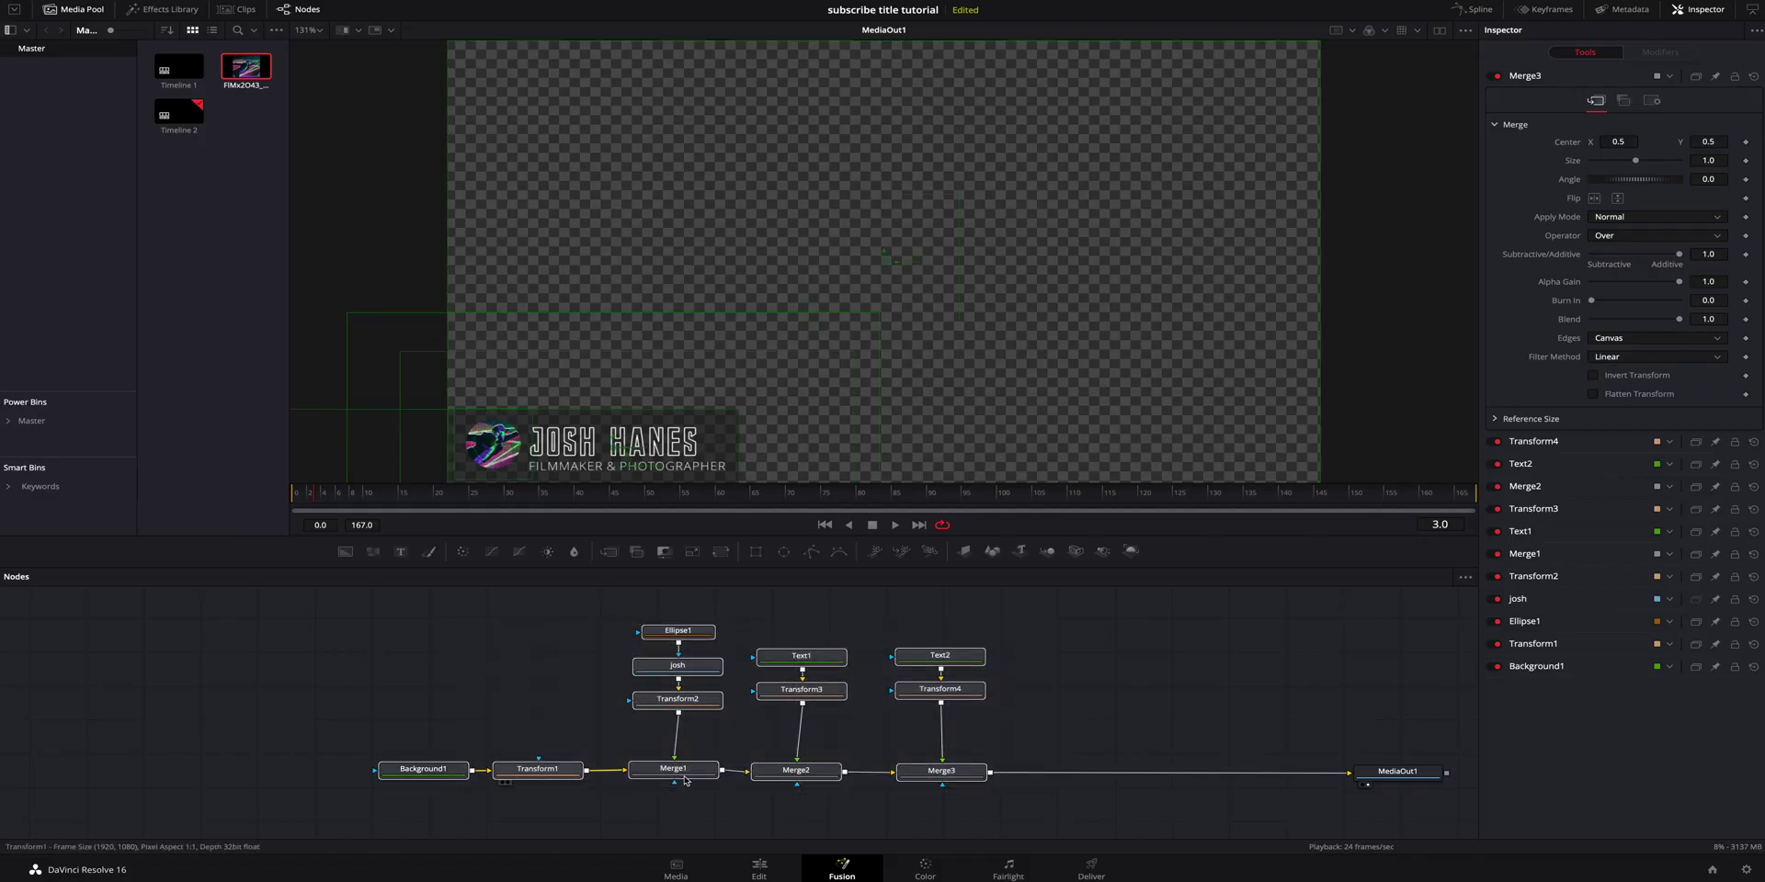
Move the whole node chain to the left, away from MediaOut1, and nudge MediaOut1 slightly right to leave room between them.
scroll(685, 781, "right", 5)
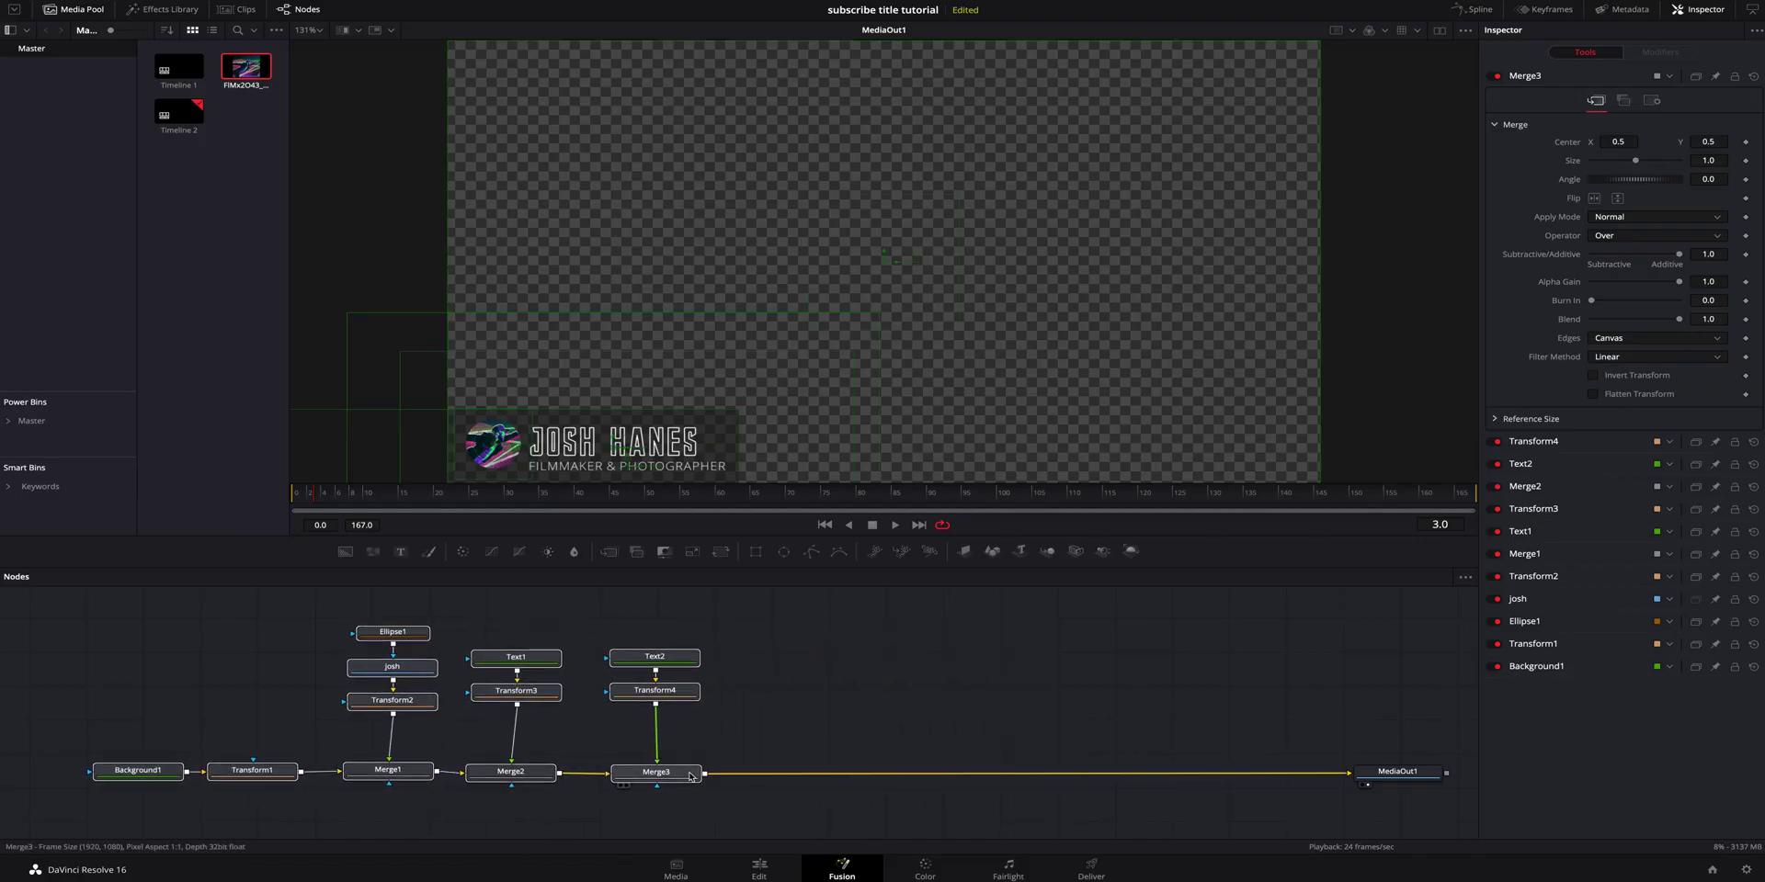
left_click(735, 762)
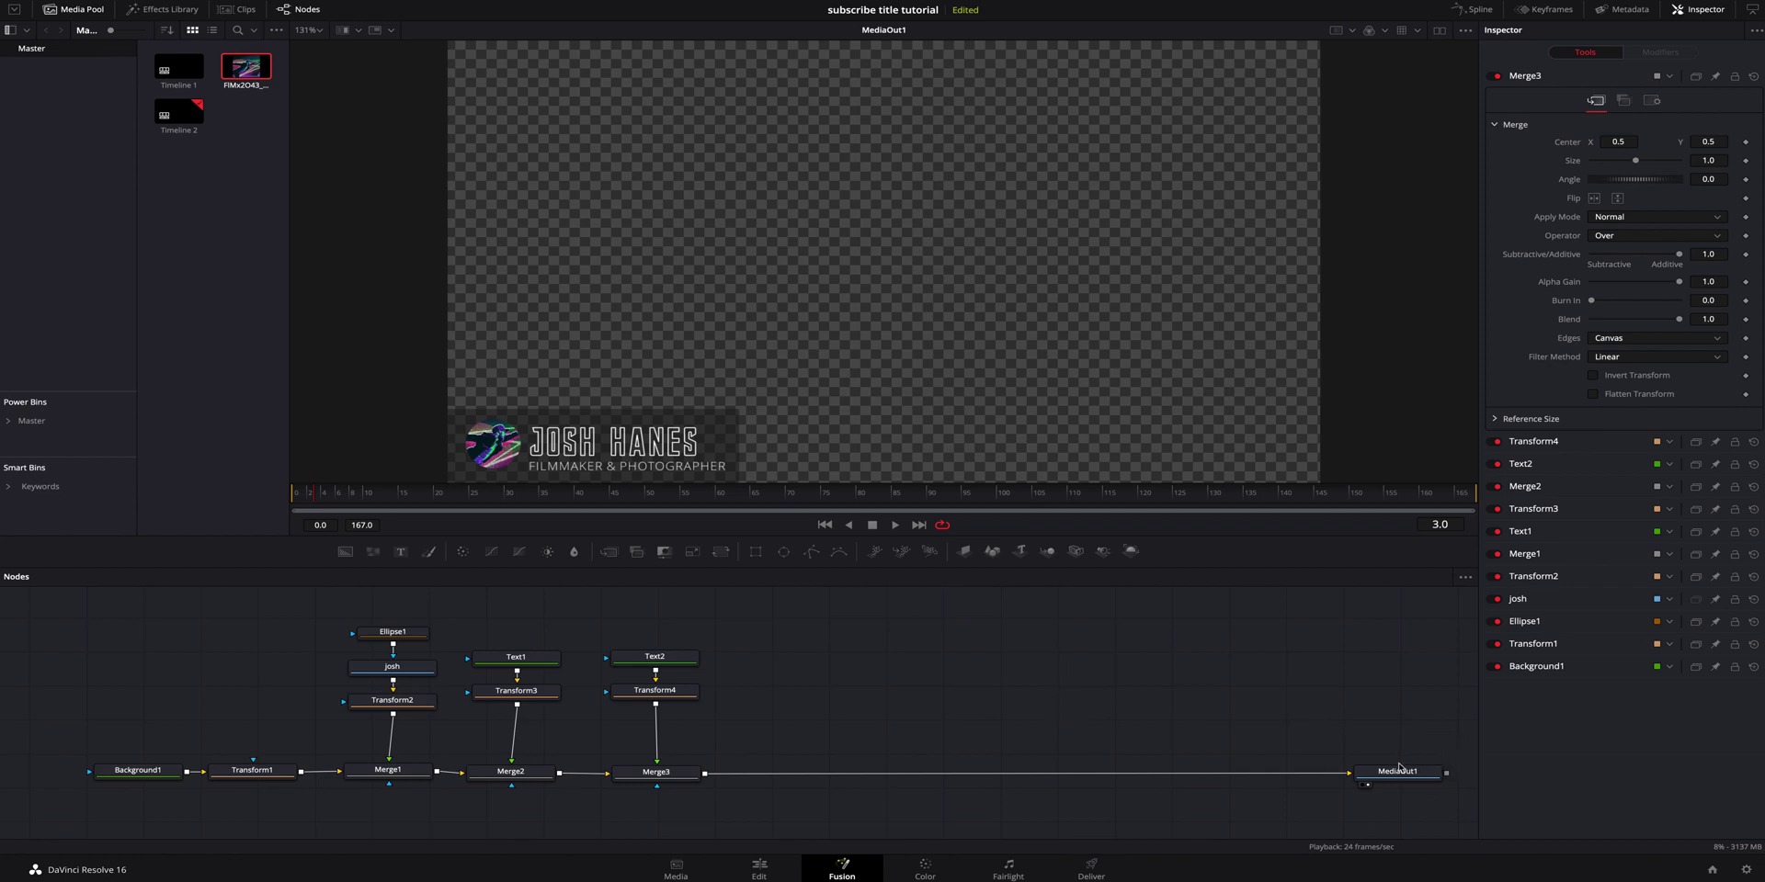
left_click_drag(1399, 771, 1407, 770)
left_click(1139, 687)
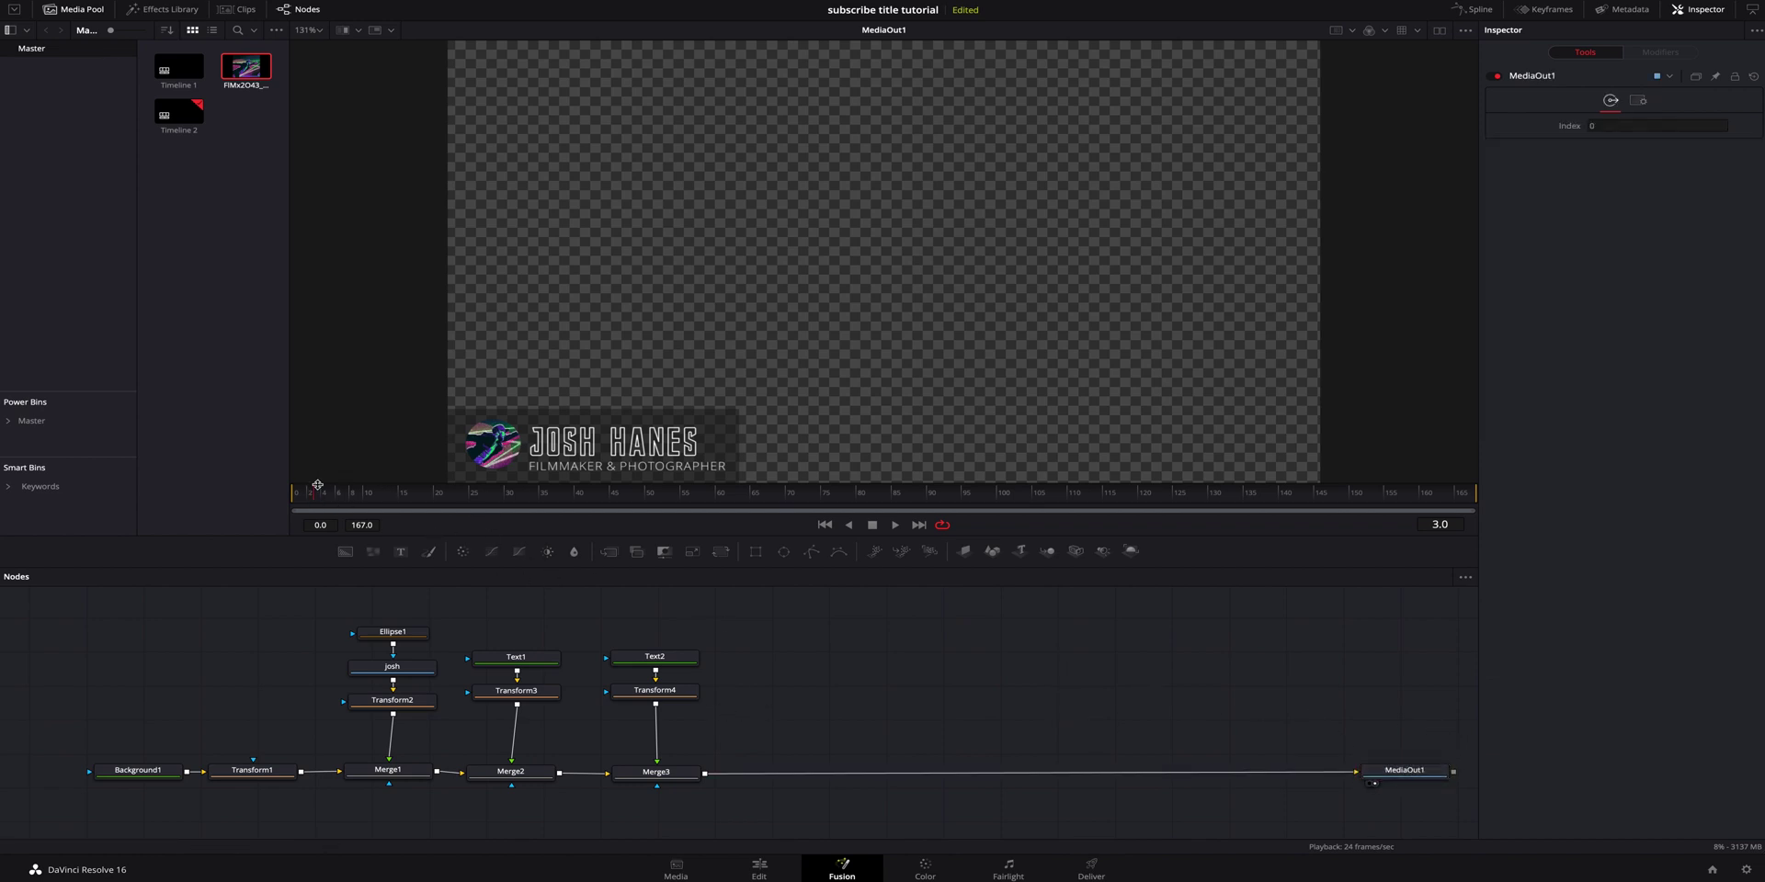
Keyframe the profile image's size in Transform2 from frame 6, with 0.434 at frame 8 and 0.61 at frame 11.
left_click(401, 670)
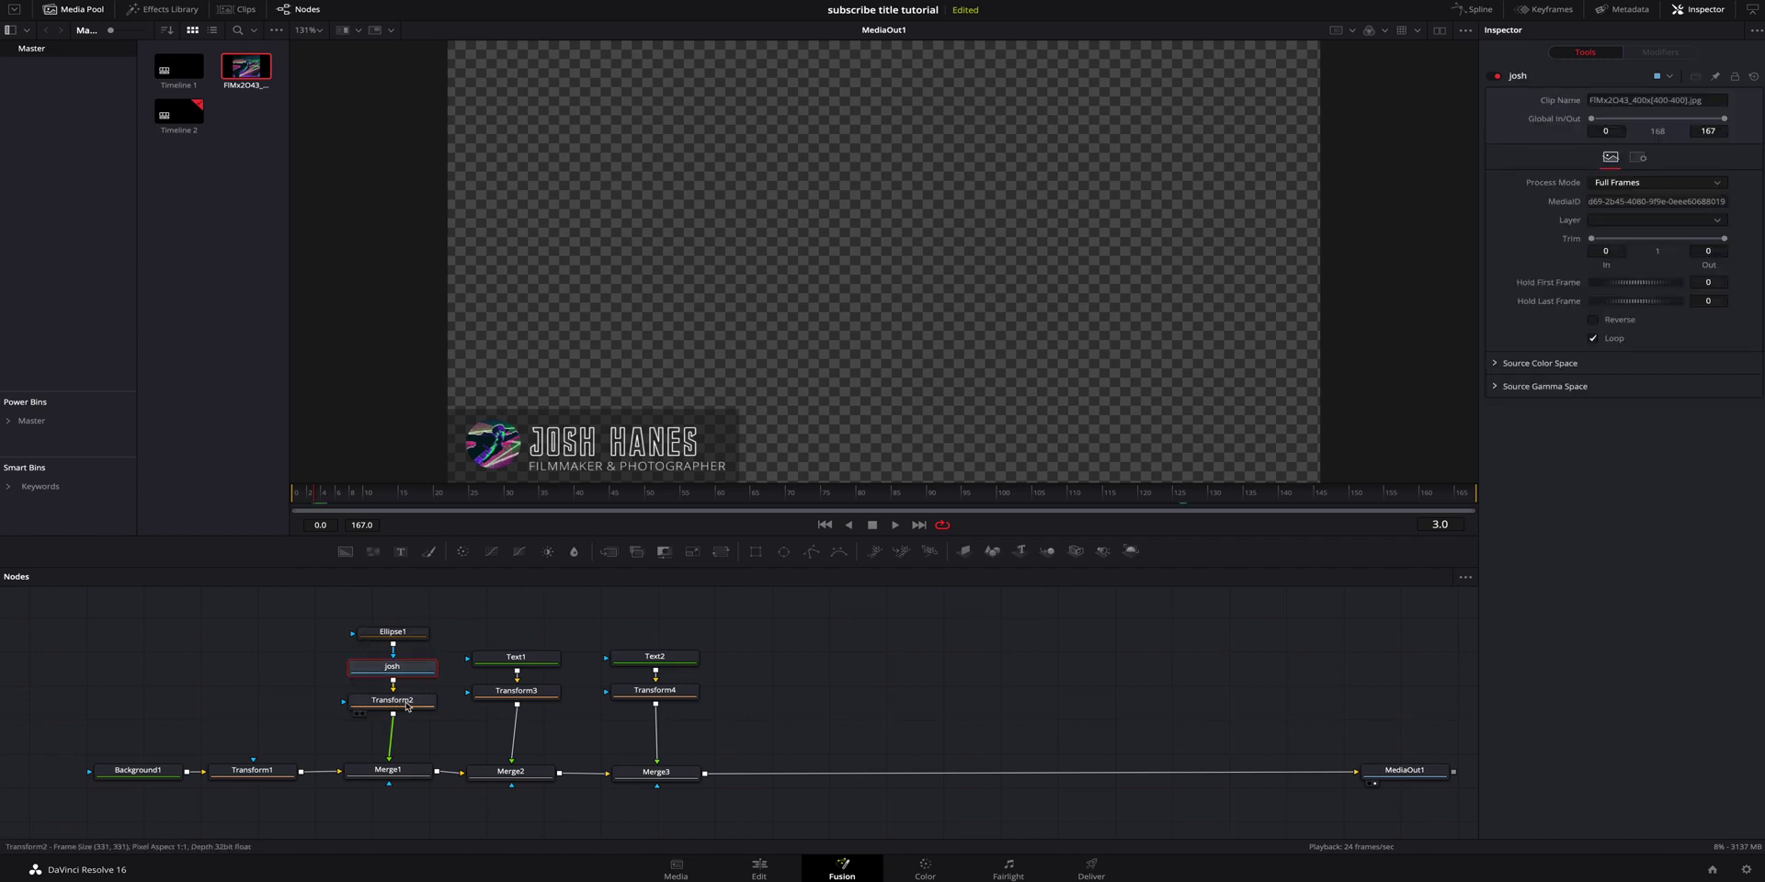
left_click(424, 705)
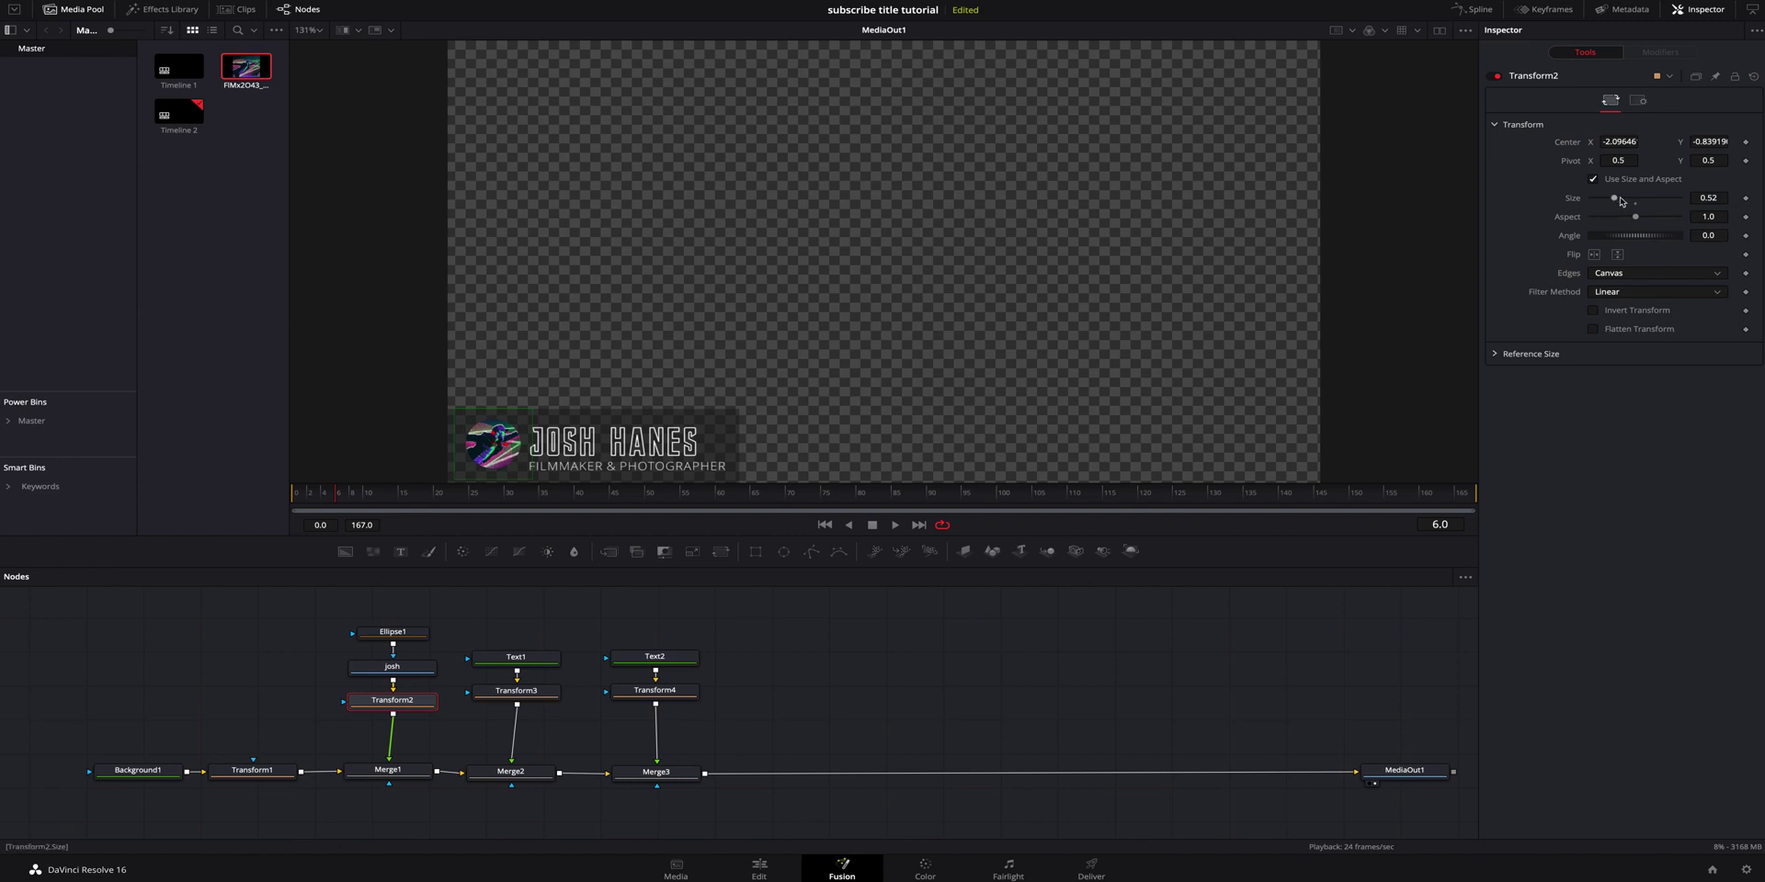
left_click(1745, 198)
left_click(351, 497)
left_click_drag(1613, 197, 1610, 198)
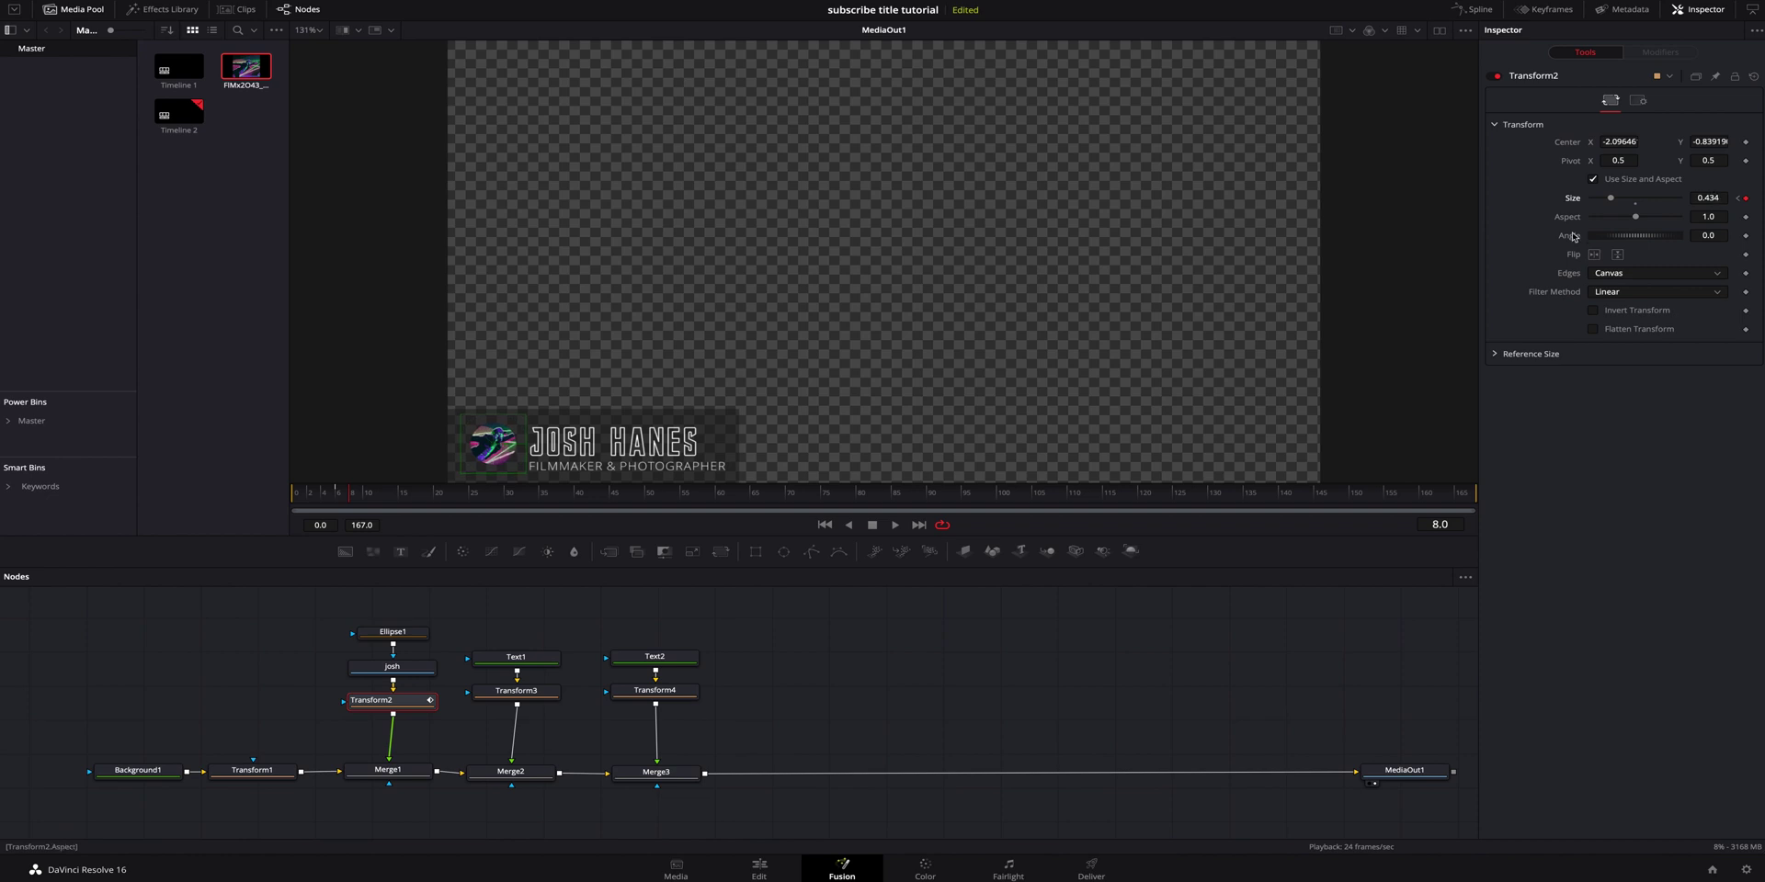
left_click_drag(355, 502, 376, 502)
left_click_drag(1610, 200, 1618, 201)
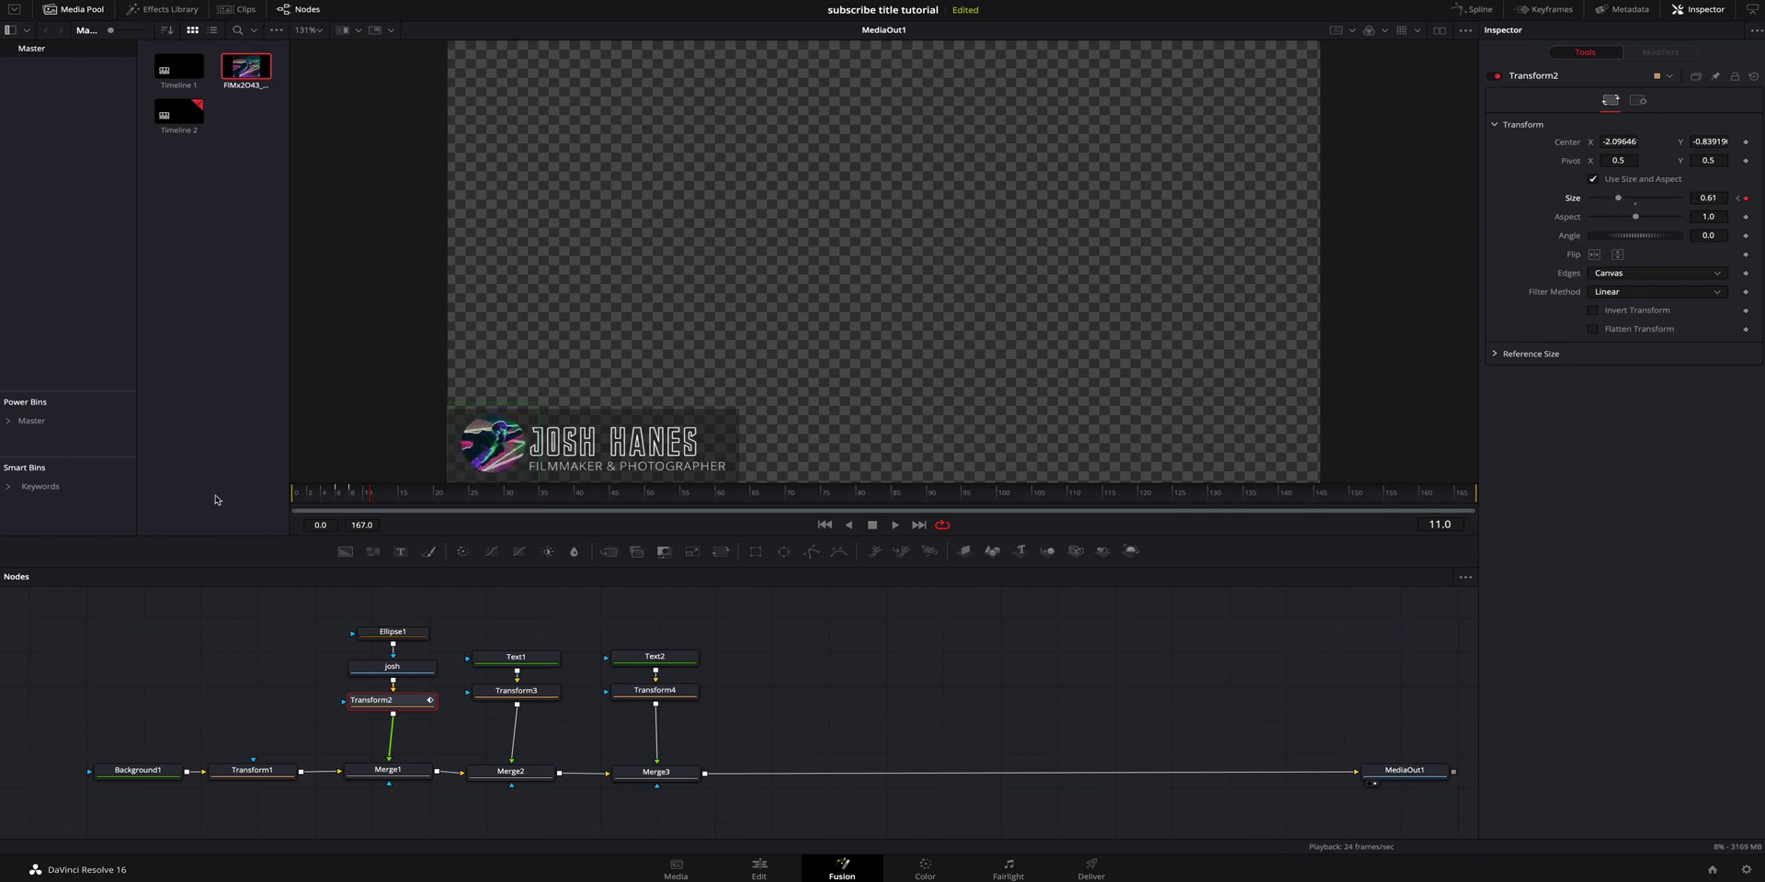
Add a size keyframe of 0.42 at frame 4 for the profile image and play back the animation.
left_click(328, 499)
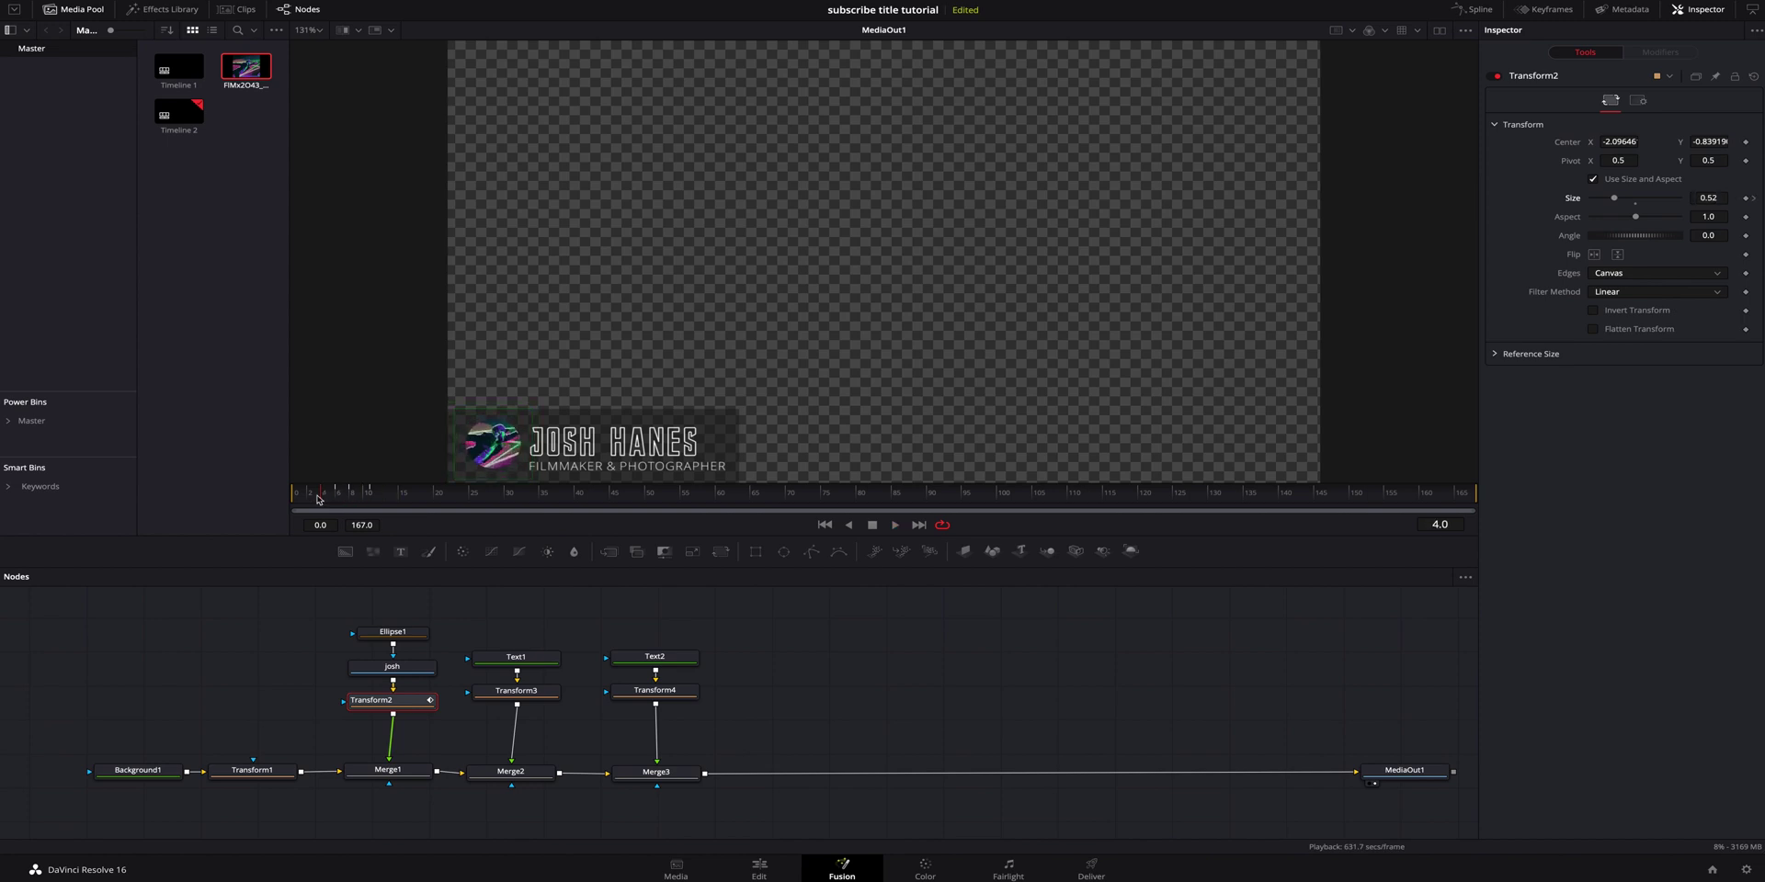
left_click_drag(1614, 198, 1609, 202)
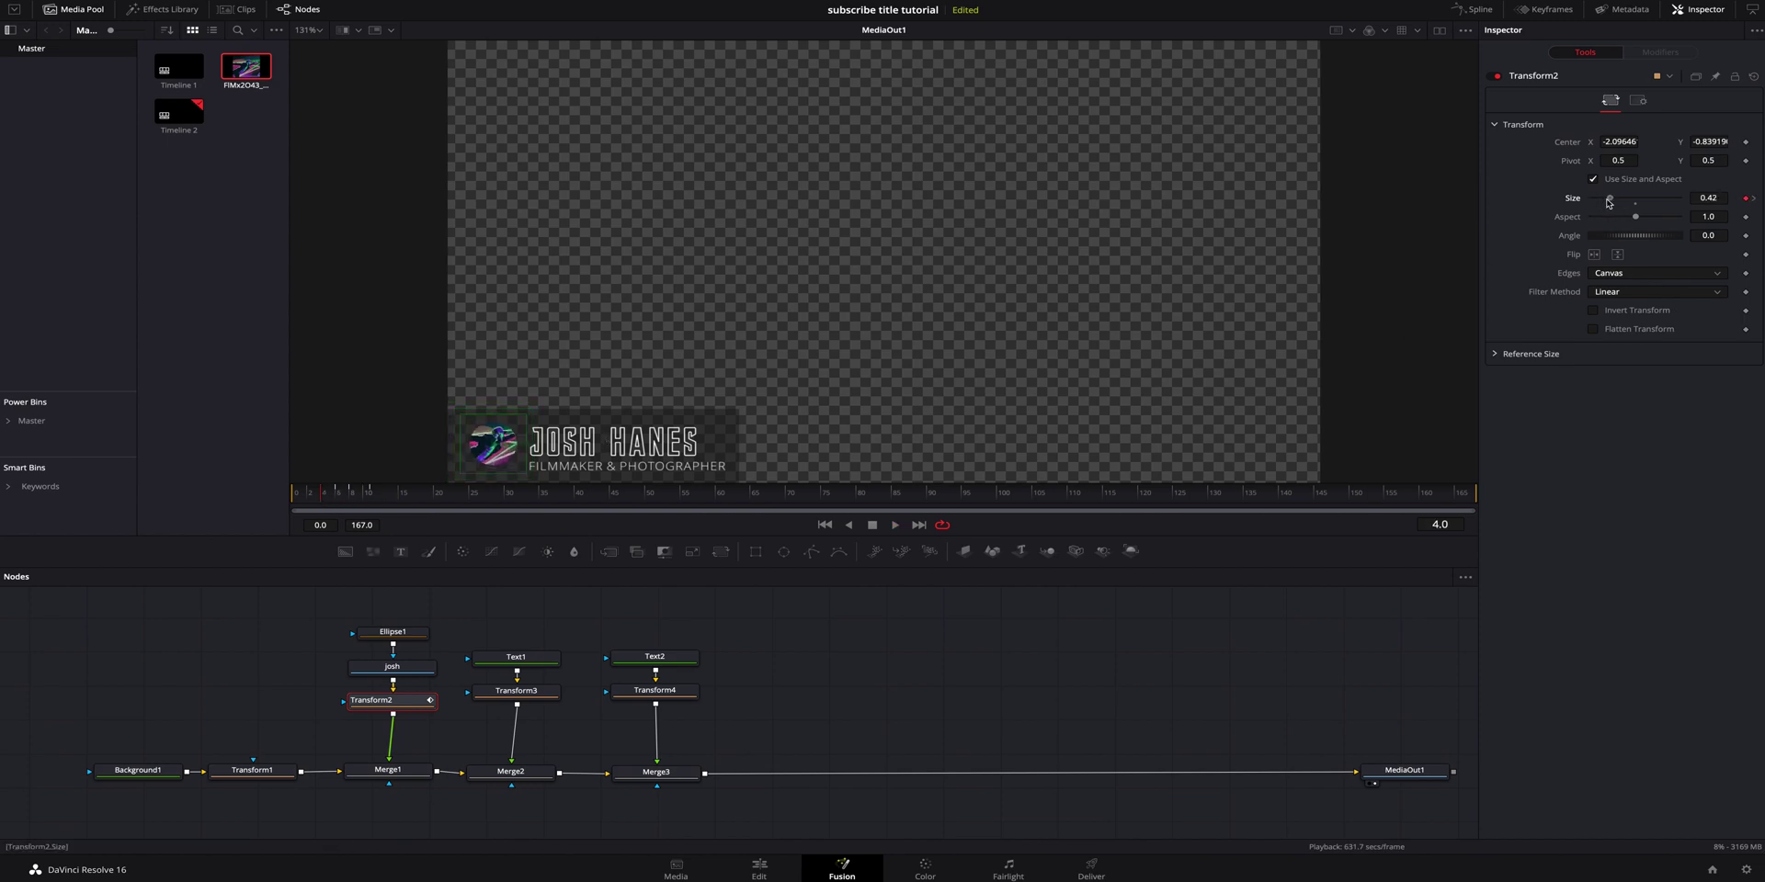
key("space")
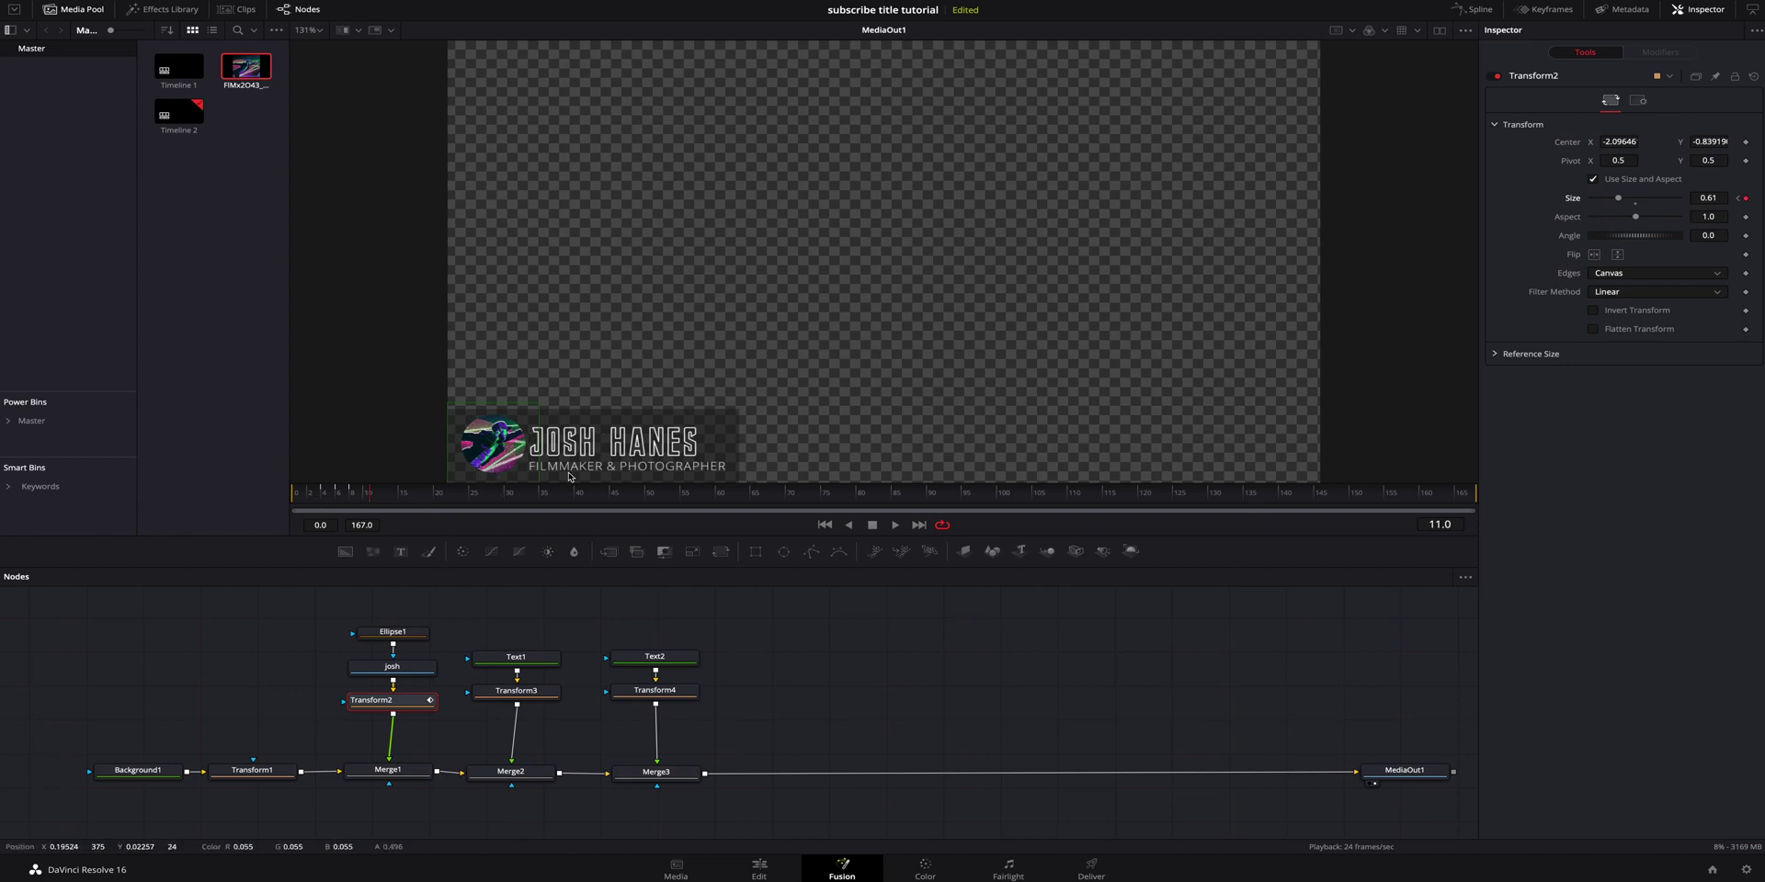
Add a Rectangle mask to Text1 at frame 9 and shift it left to center X 0.0889, off the name.
left_click_drag(374, 504, 359, 503)
left_click(525, 659)
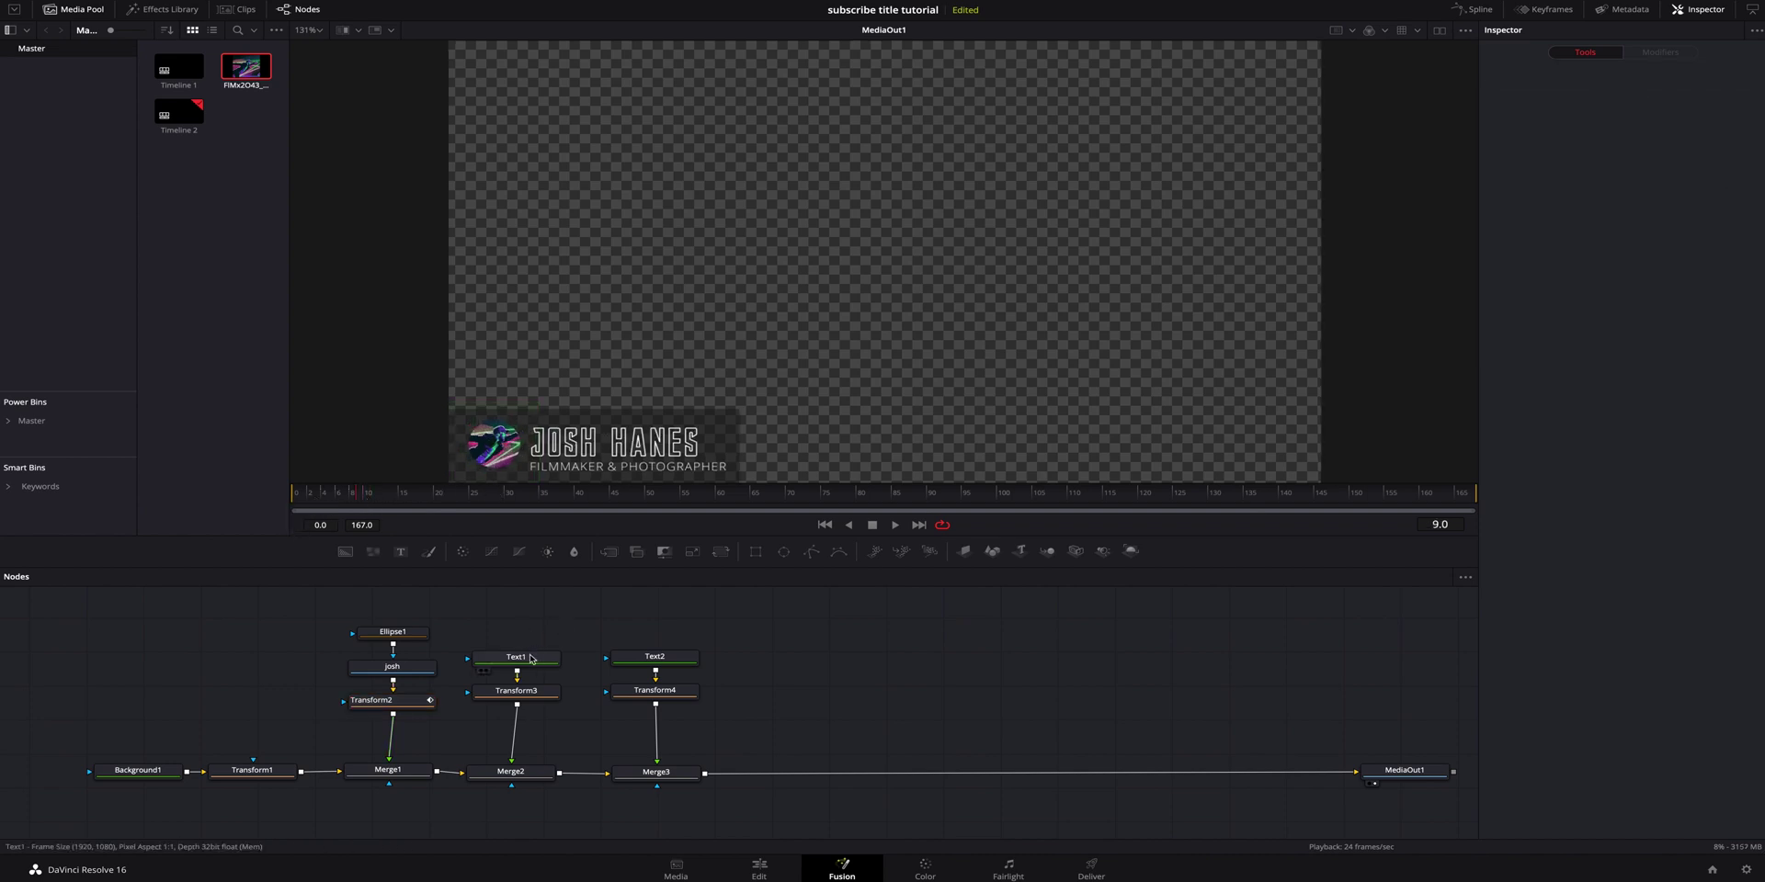
left_click(531, 659)
left_click(755, 551)
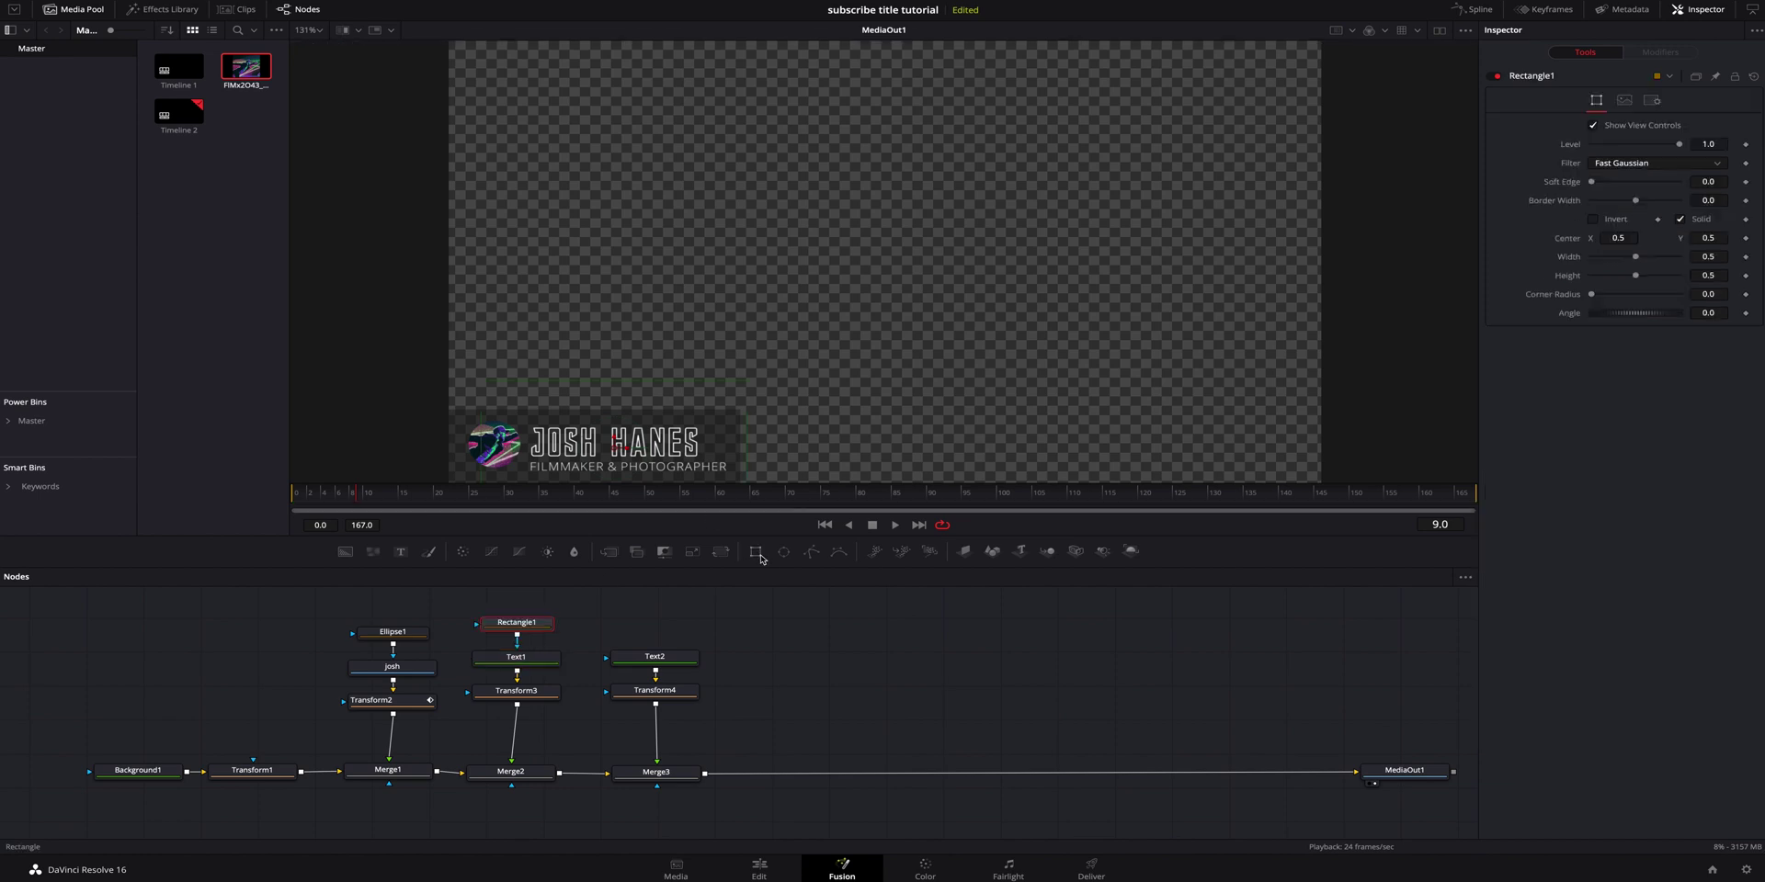
left_click_drag(618, 447, 410, 453)
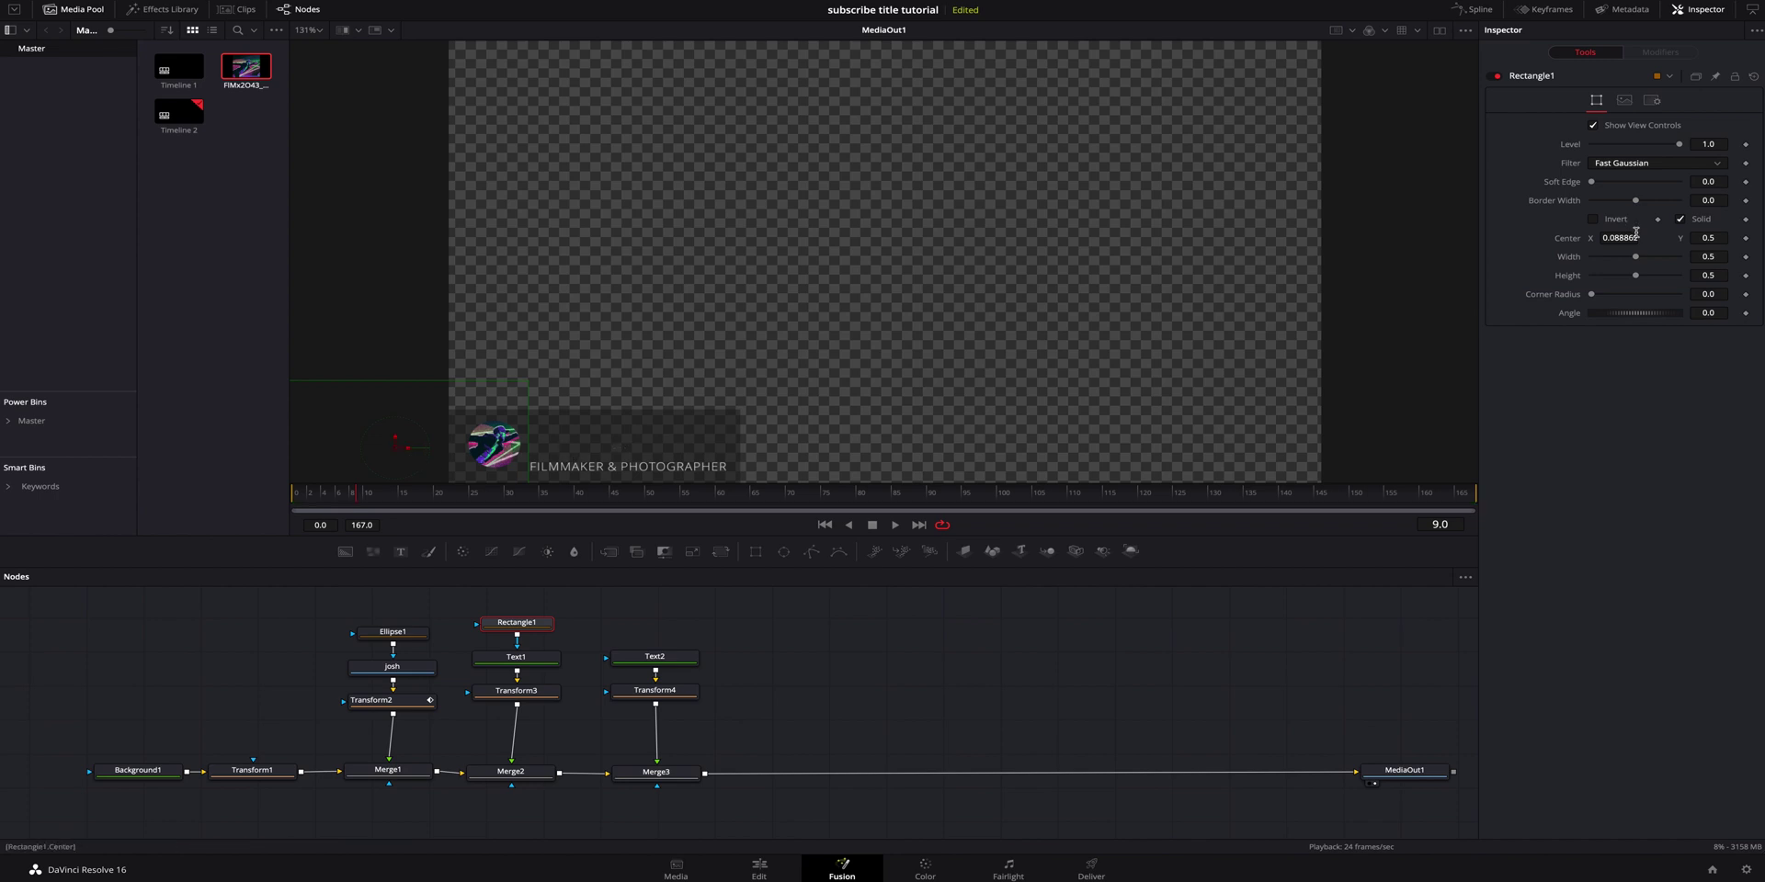
Keyframe Rectangle1's center at frame 9, move it over the name to X 0.483 at frame 14, and preview the reveal.
left_click(1746, 239)
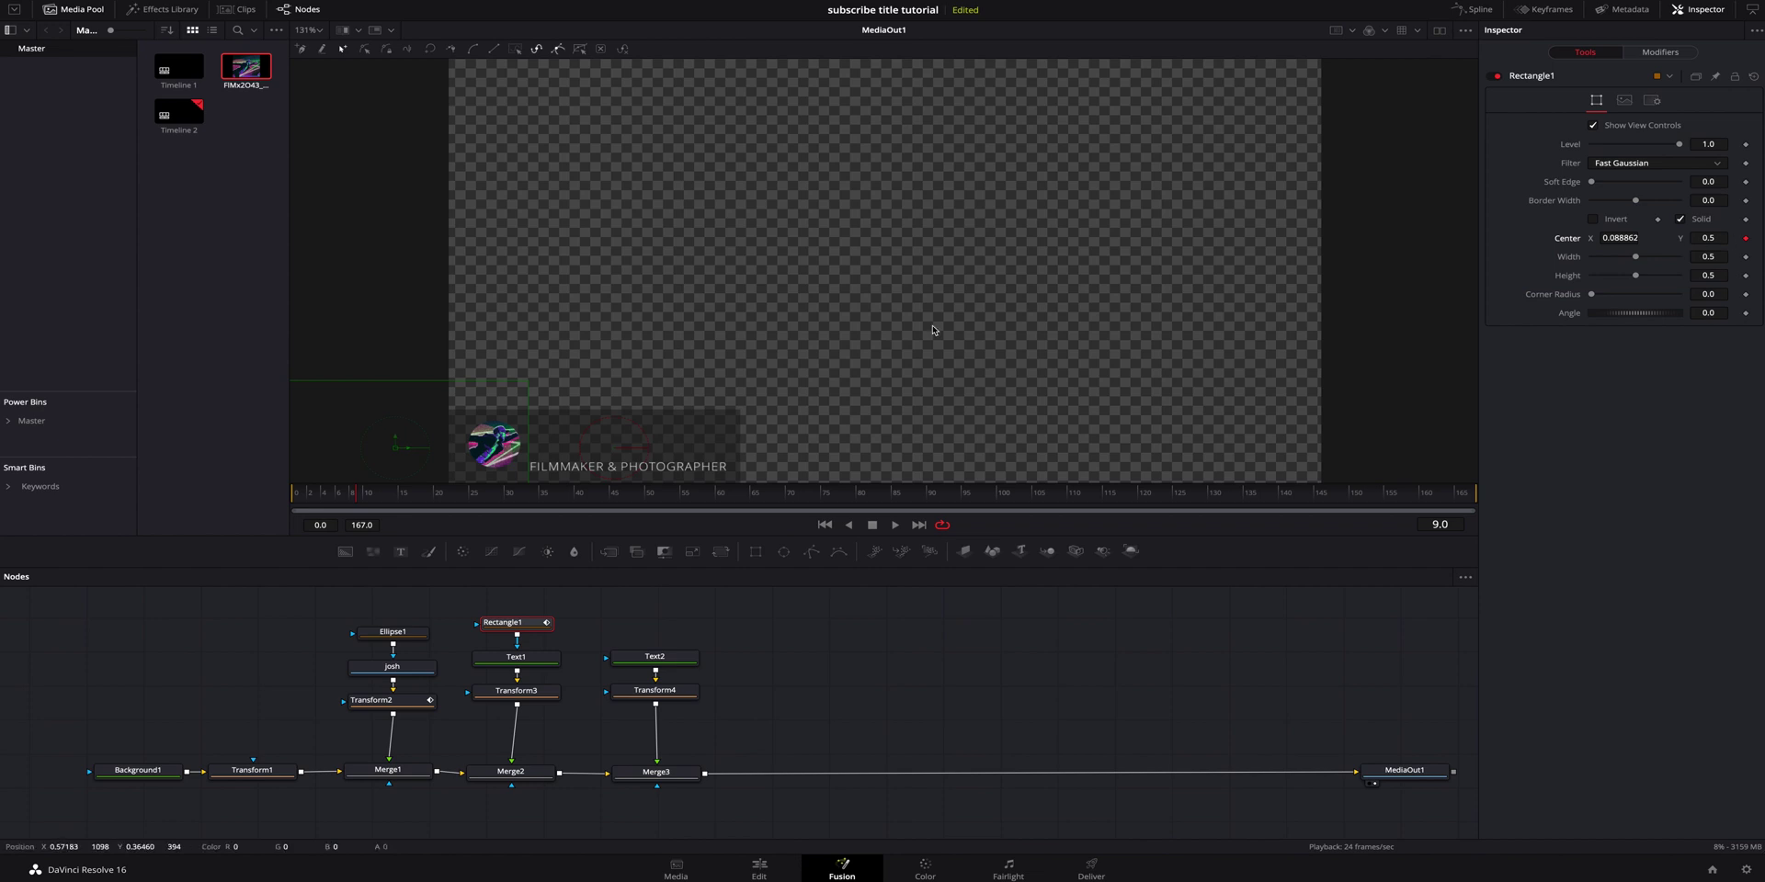
left_click_drag(361, 501, 398, 505)
left_click_drag(397, 448, 617, 454)
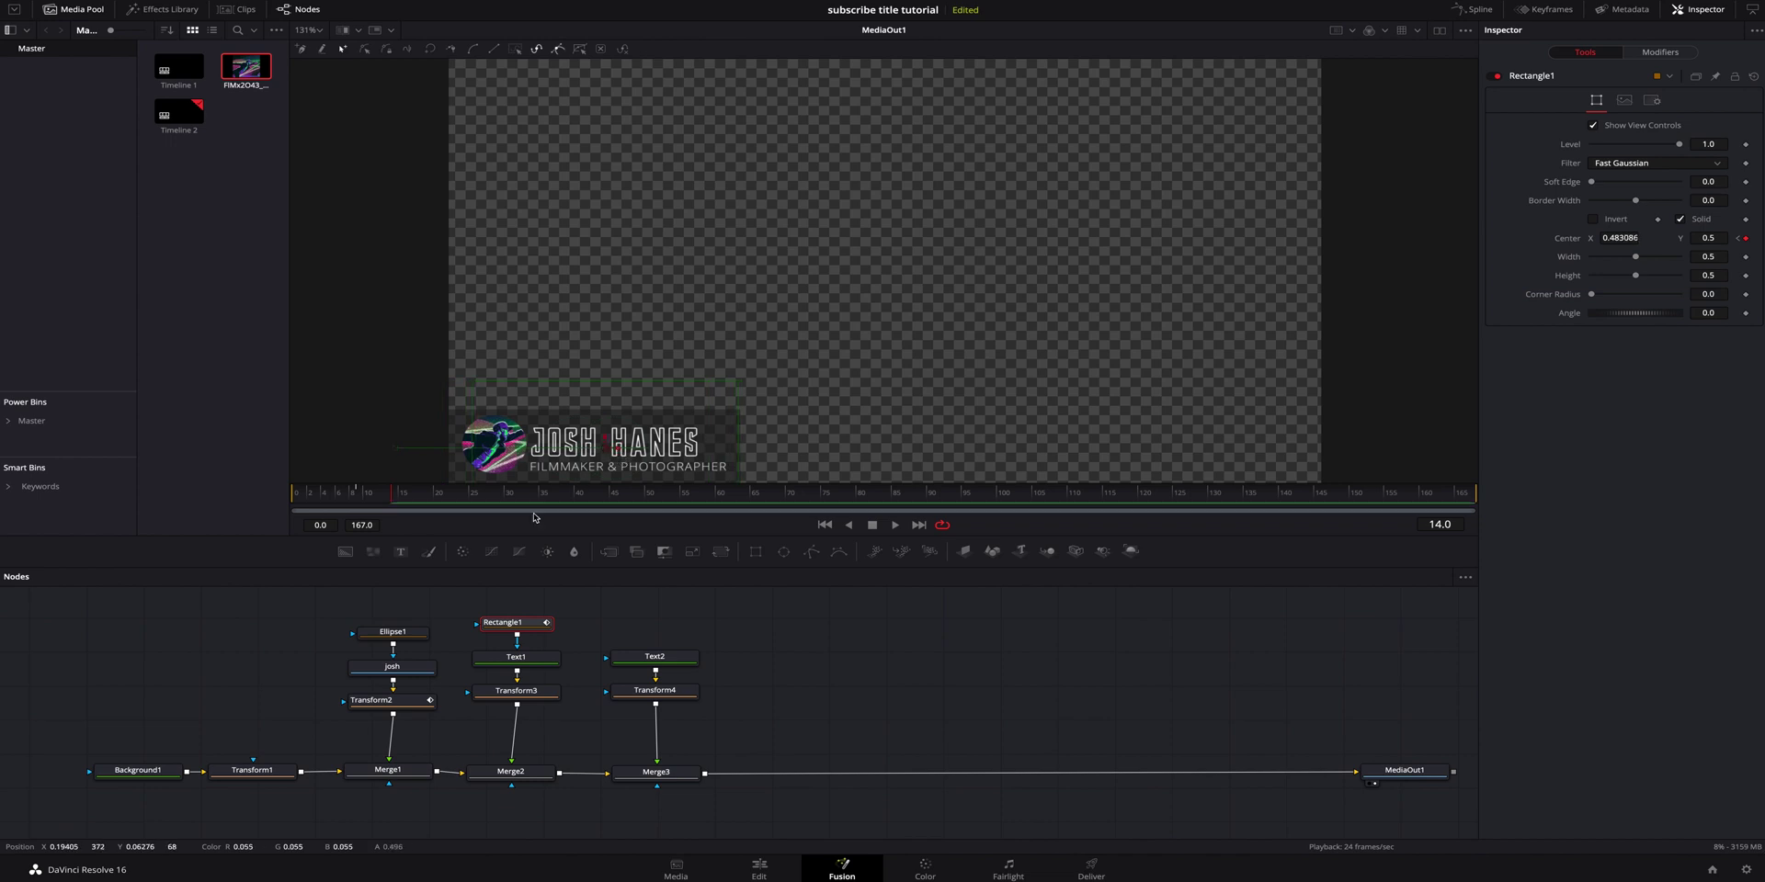
left_click(326, 501)
key("space")
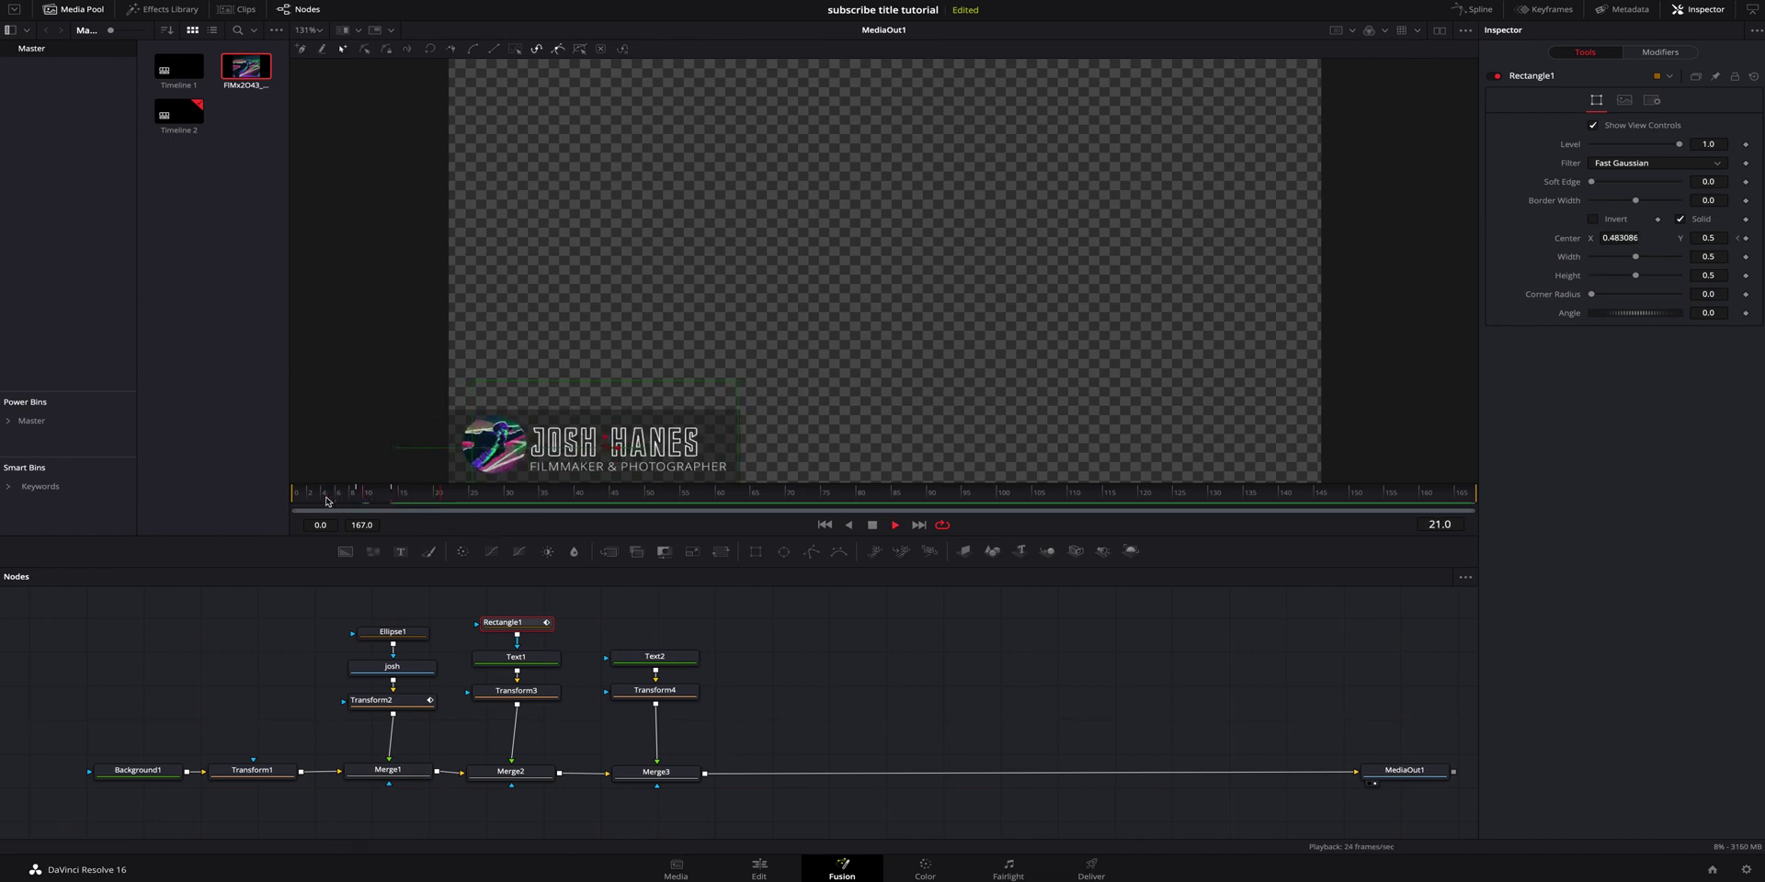
key("space")
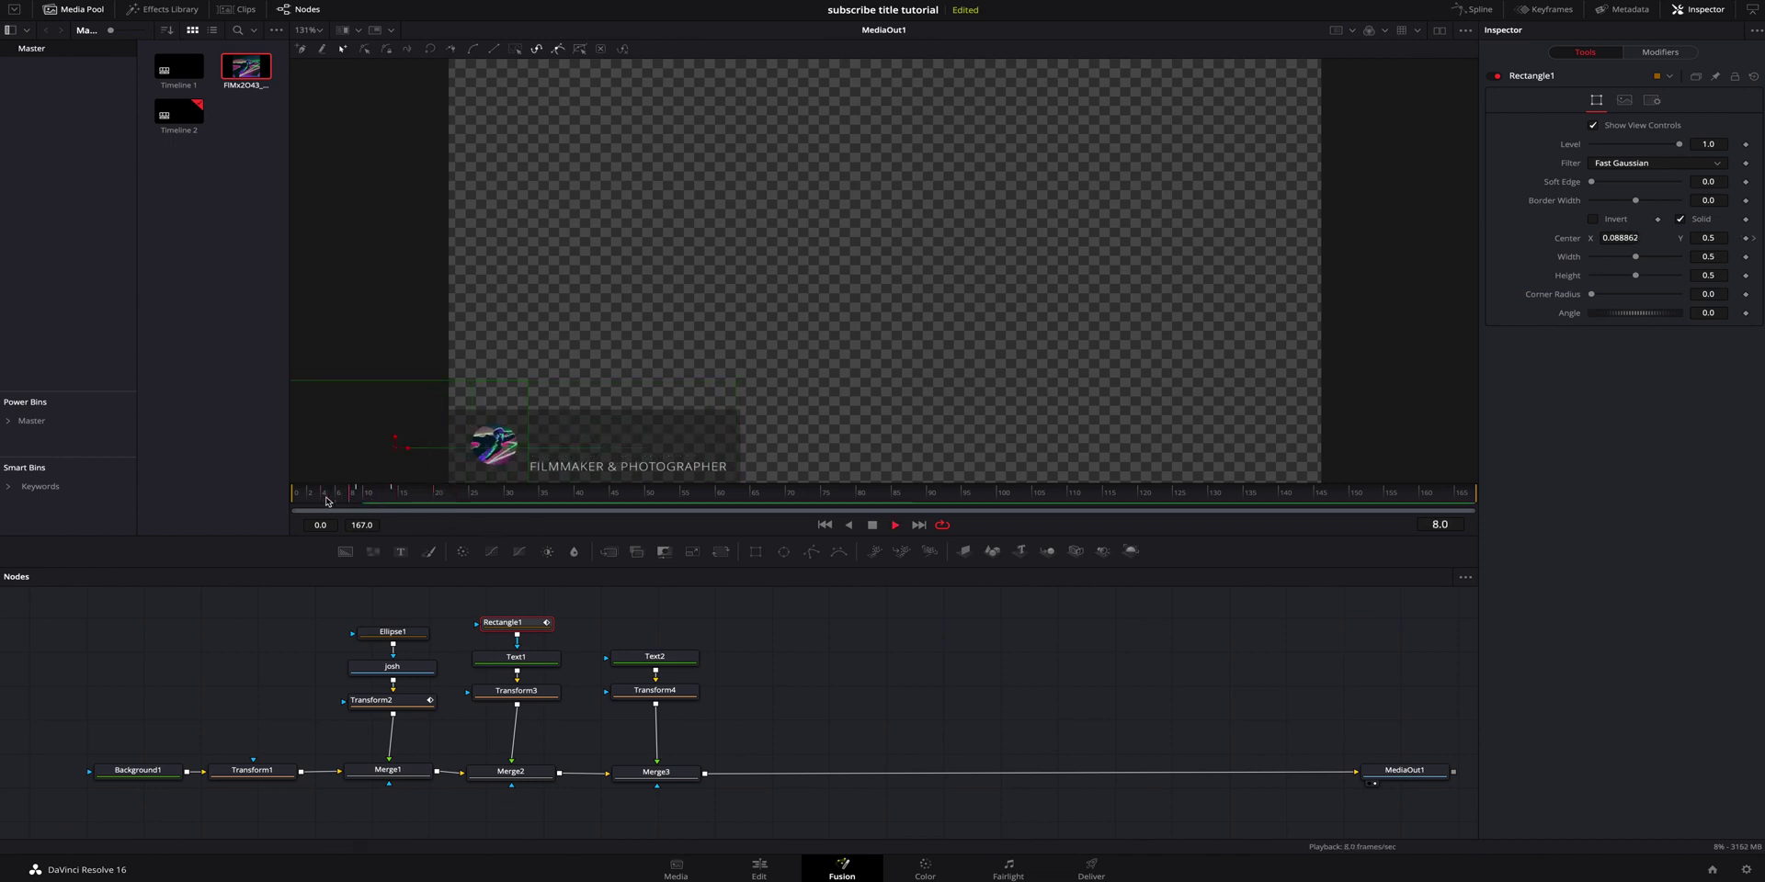
key("space")
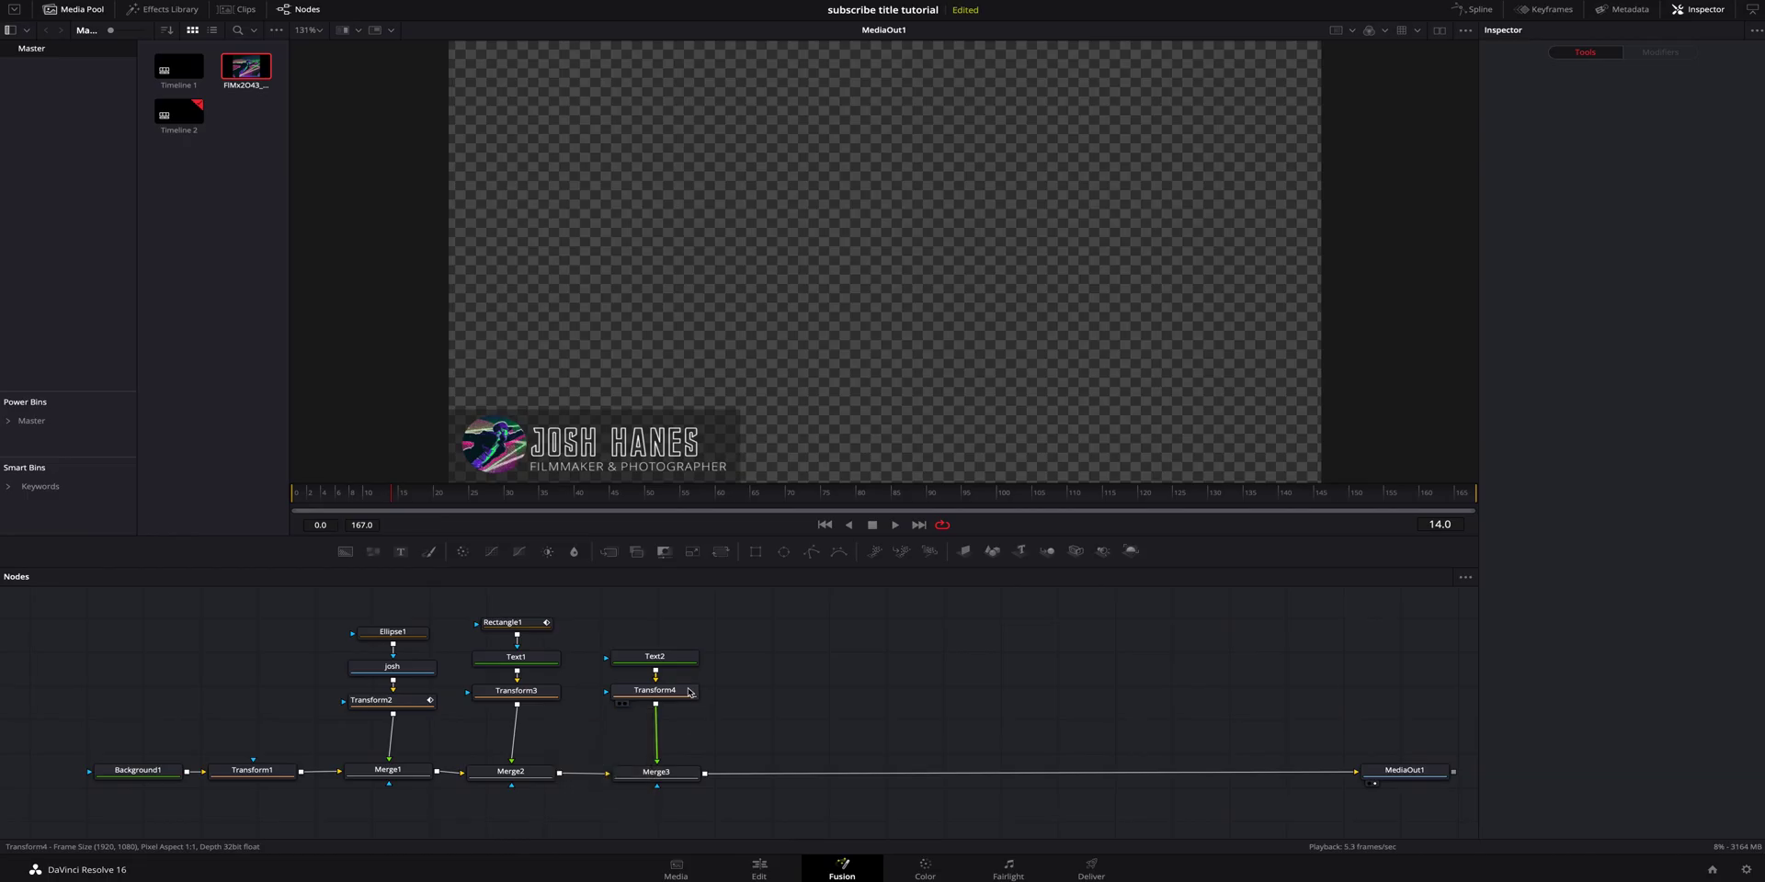
Add a second Rectangle mask for the tagline and connect it to Text2 instead of Transform4.
left_click(688, 692)
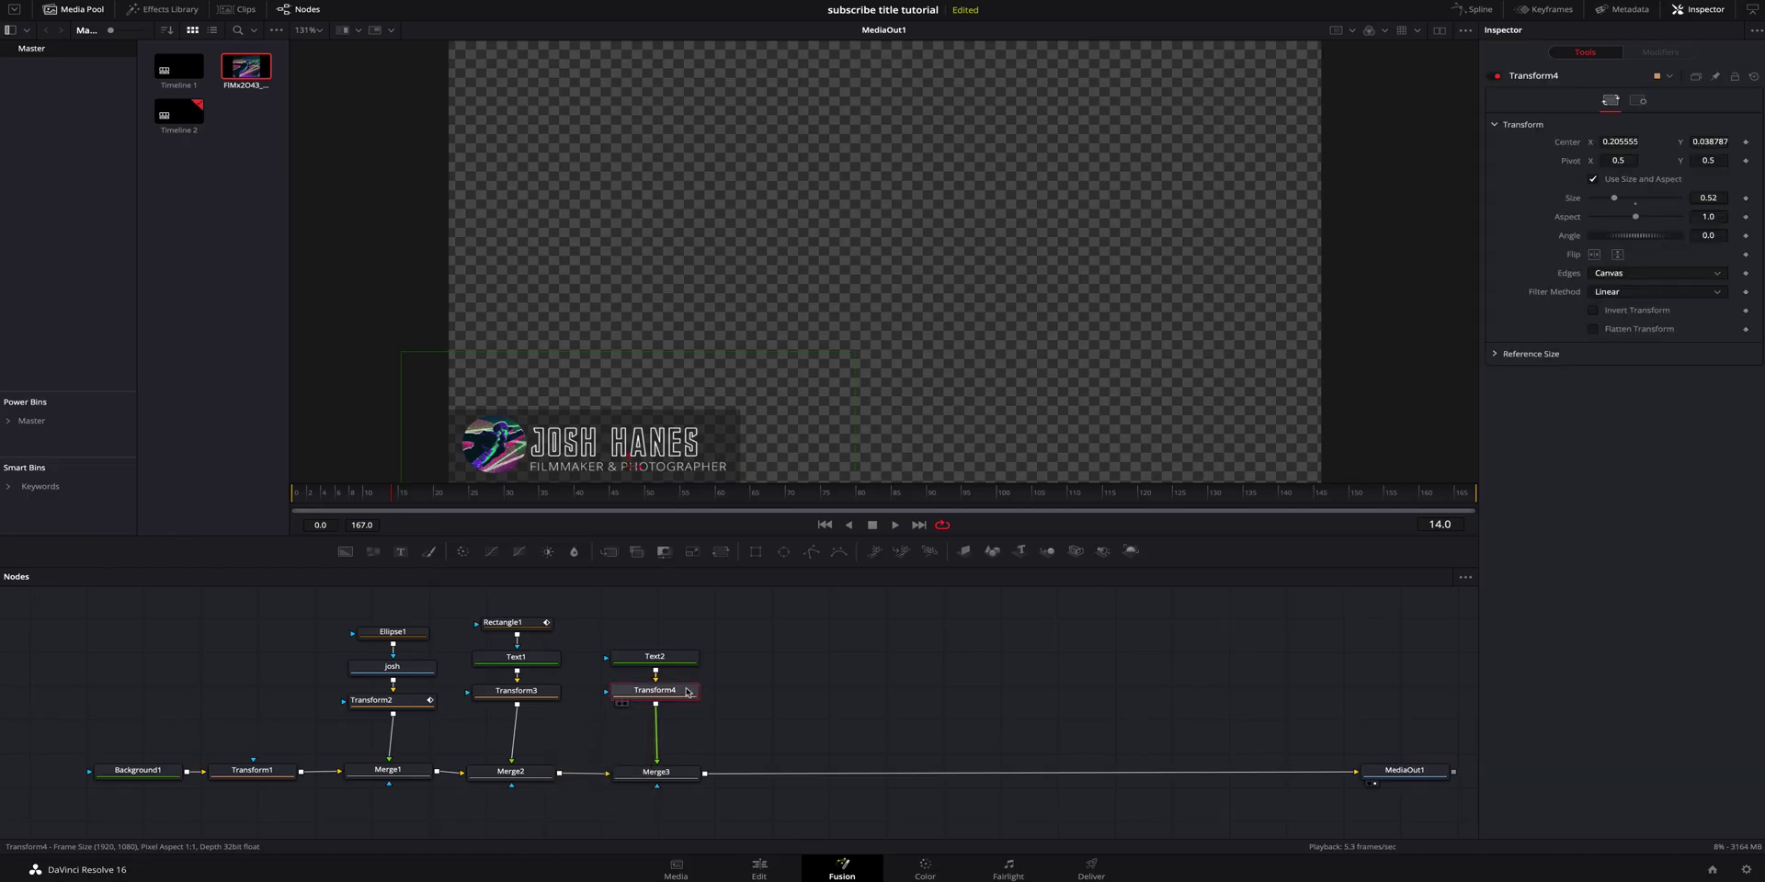
left_click(755, 552)
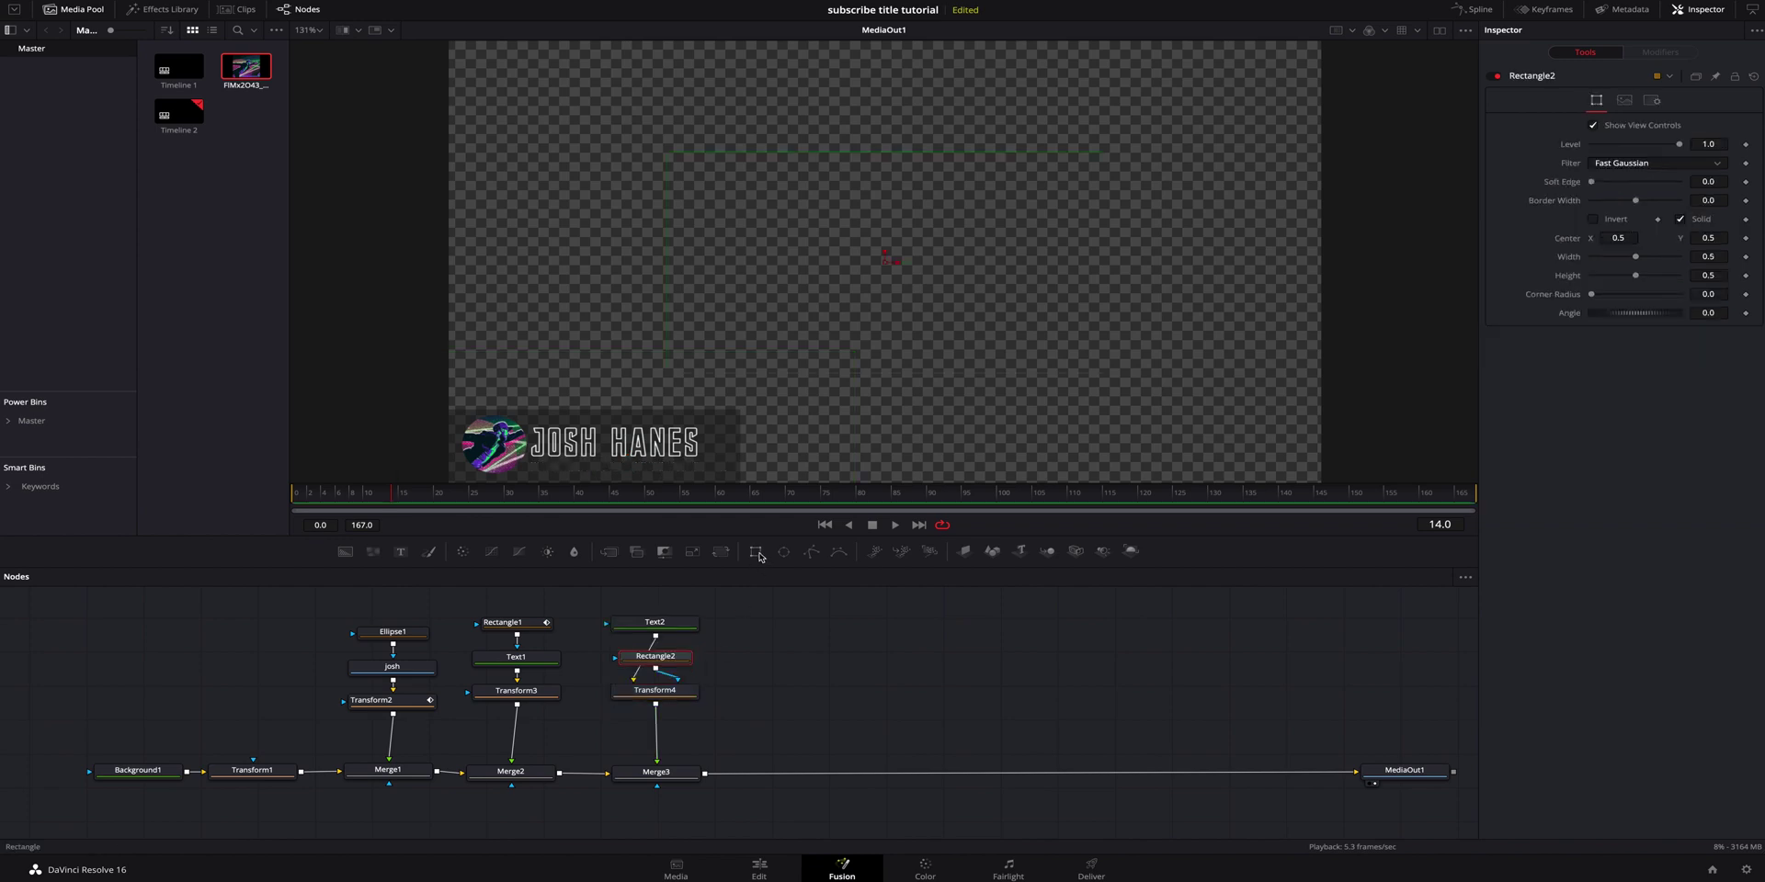
left_click_drag(680, 659, 759, 660)
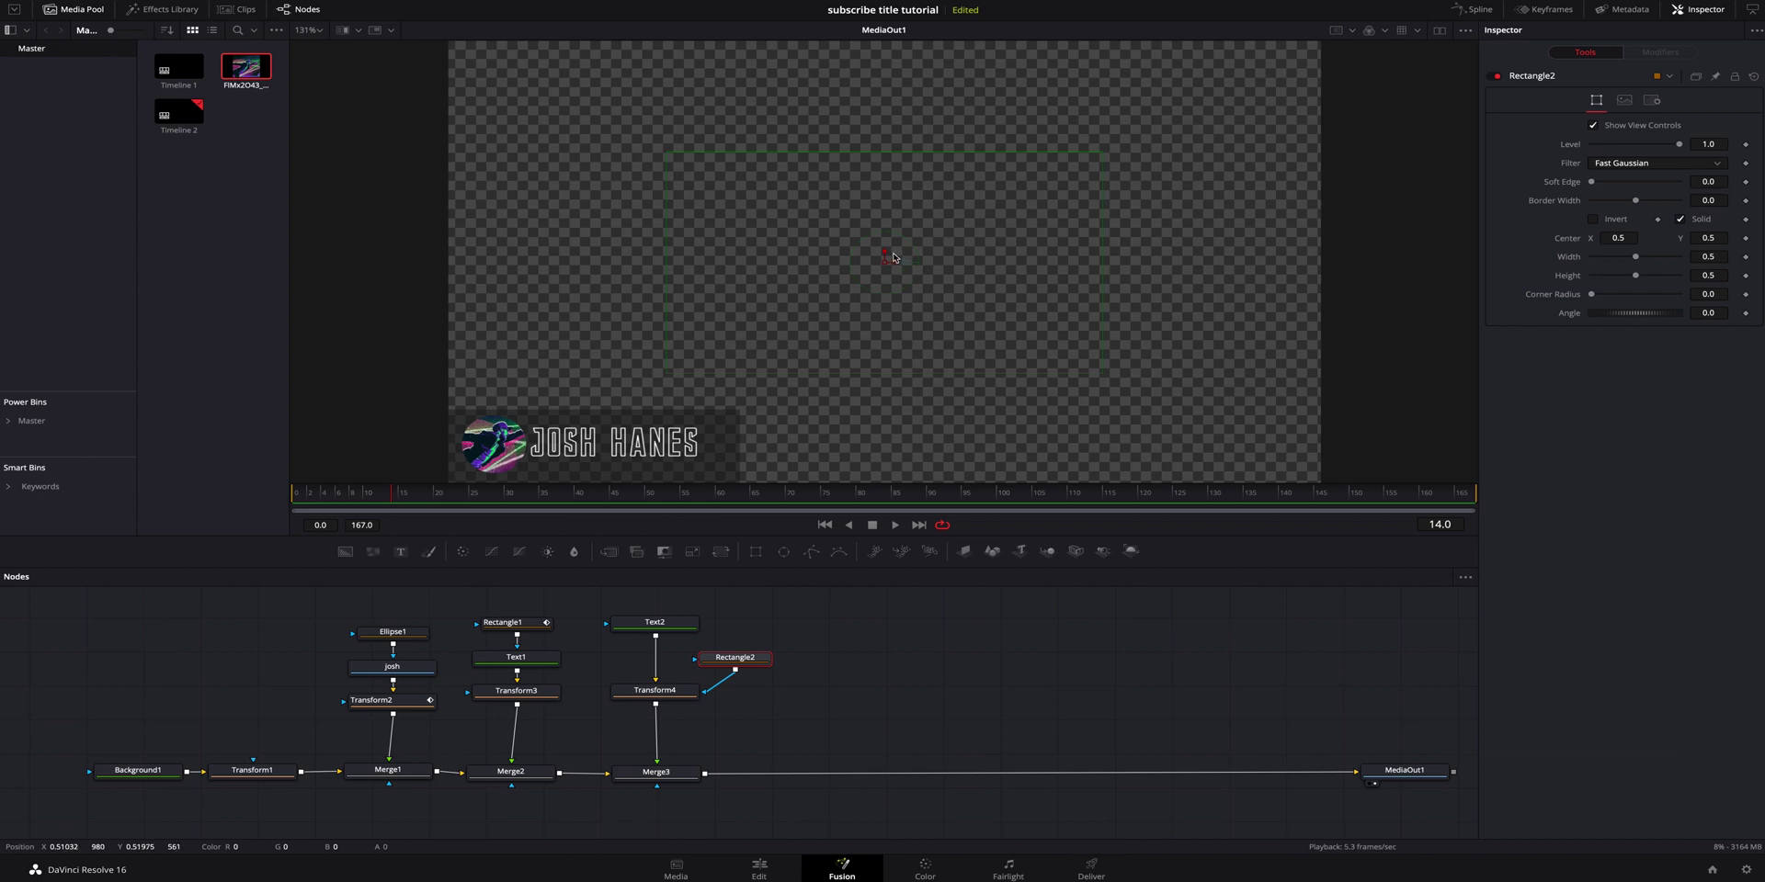
left_click_drag(882, 251, 887, 412)
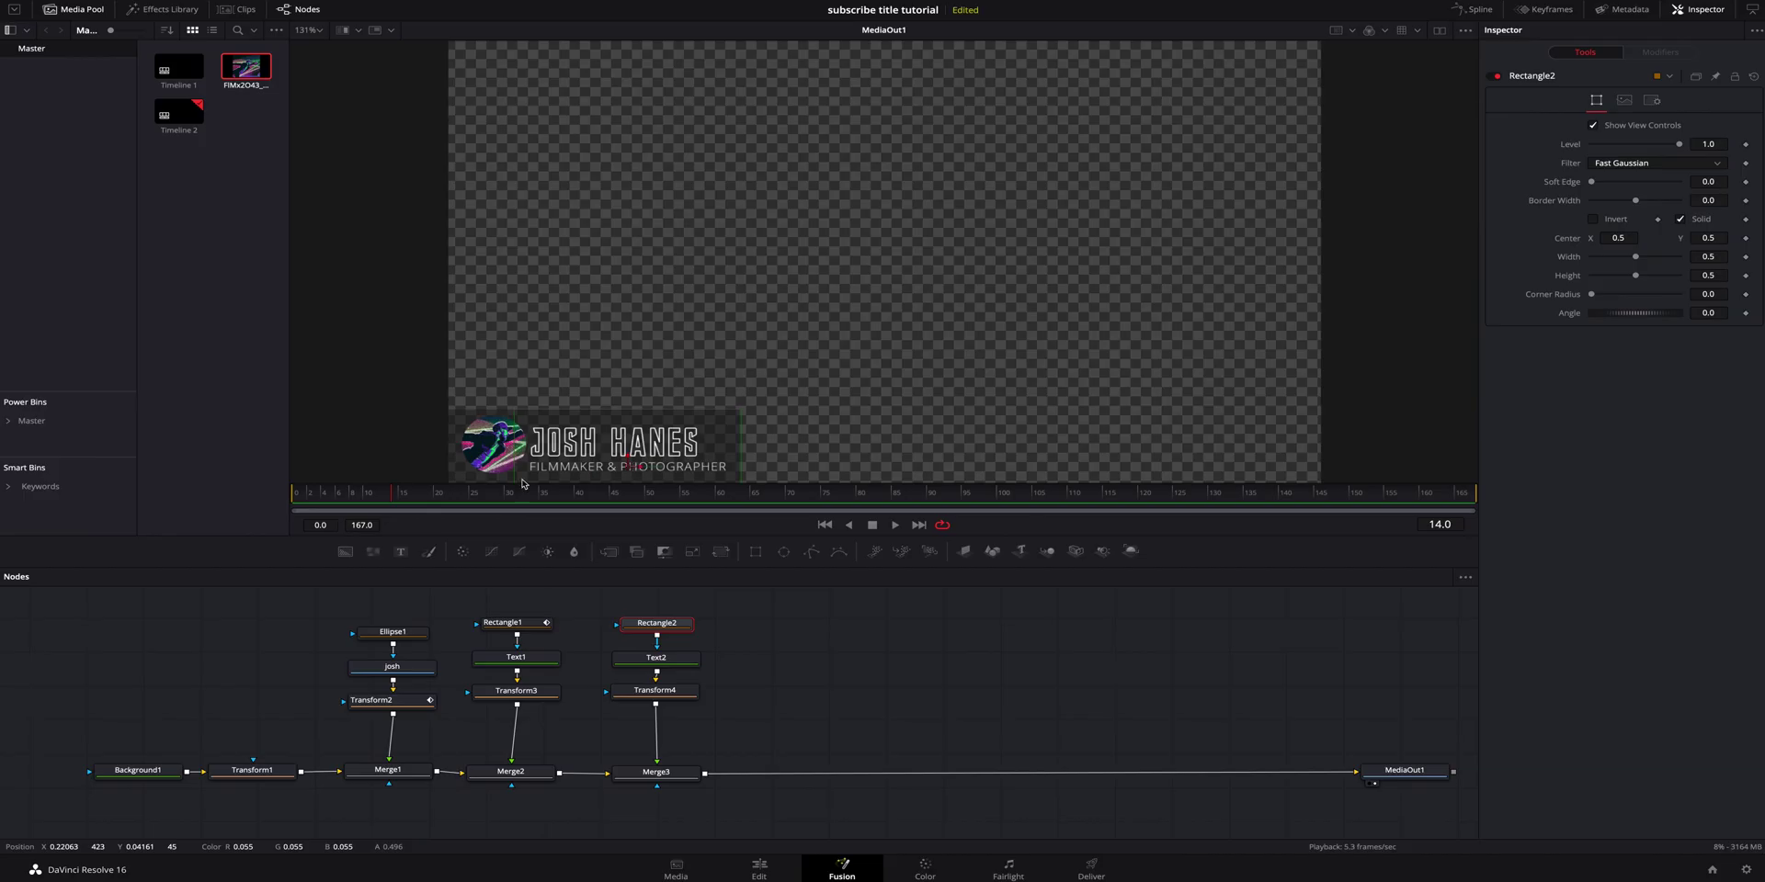
Keyframe Rectangle2's center at X 0.5 on frame 20 and X 0.991 on frame 12, and play back the tagline reveal.
mouse_move(391, 497)
left_mouse_down()
mouse_move(361, 503)
mouse_move(377, 499)
left_mouse_up()
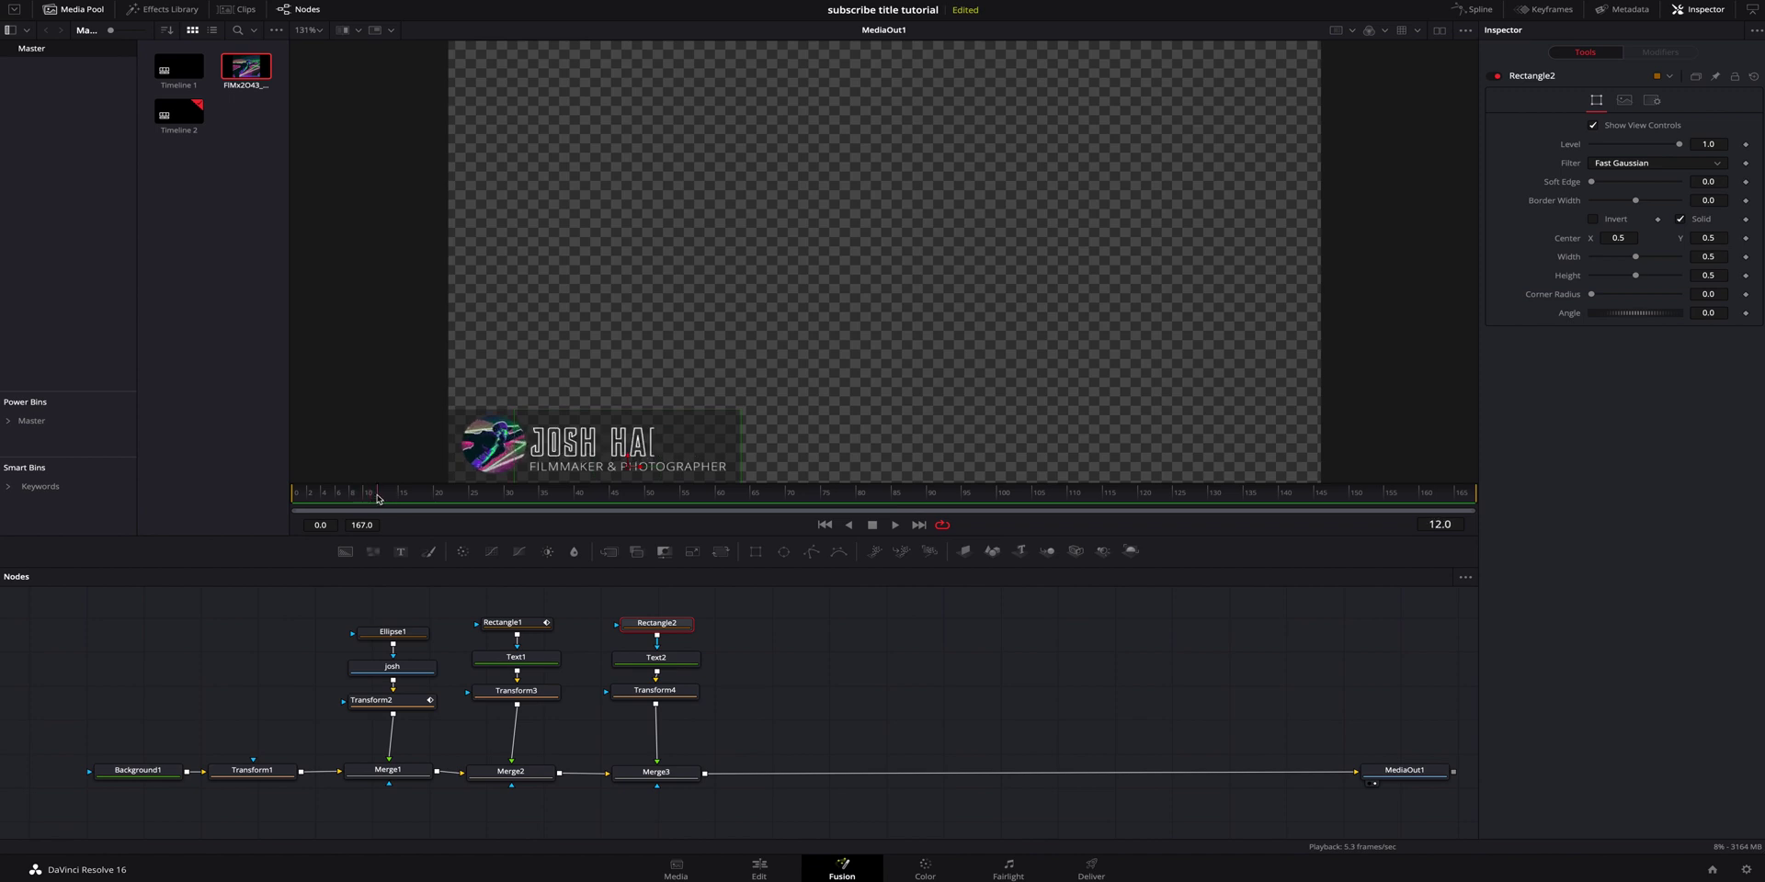
left_click(1746, 238)
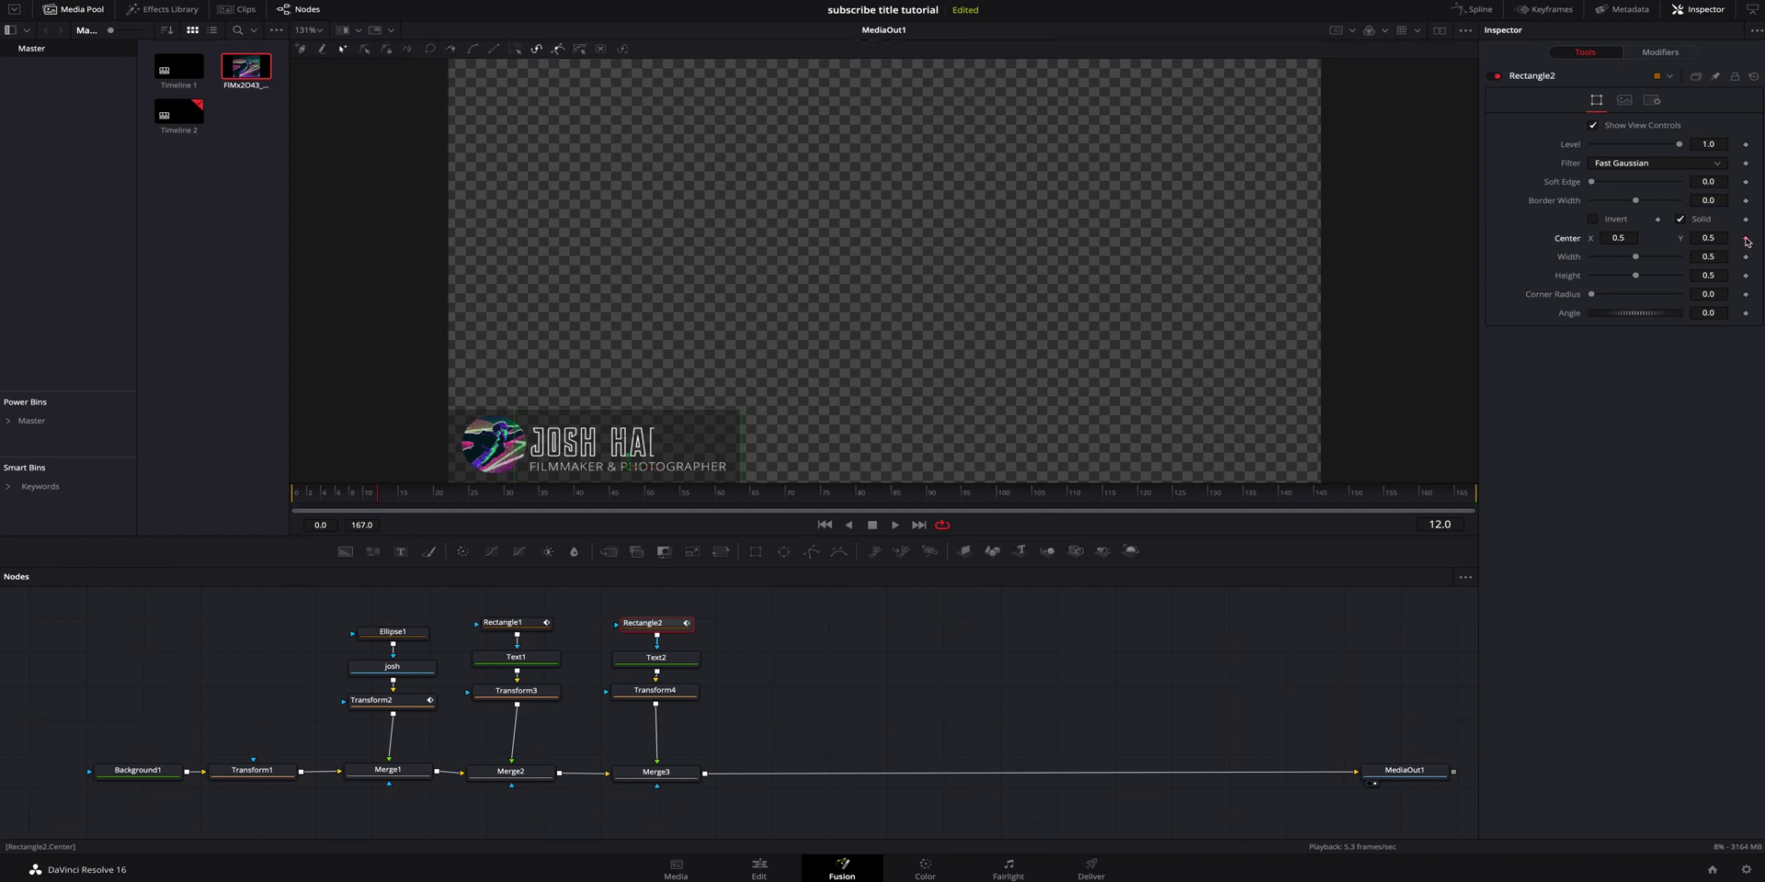
left_click(419, 500)
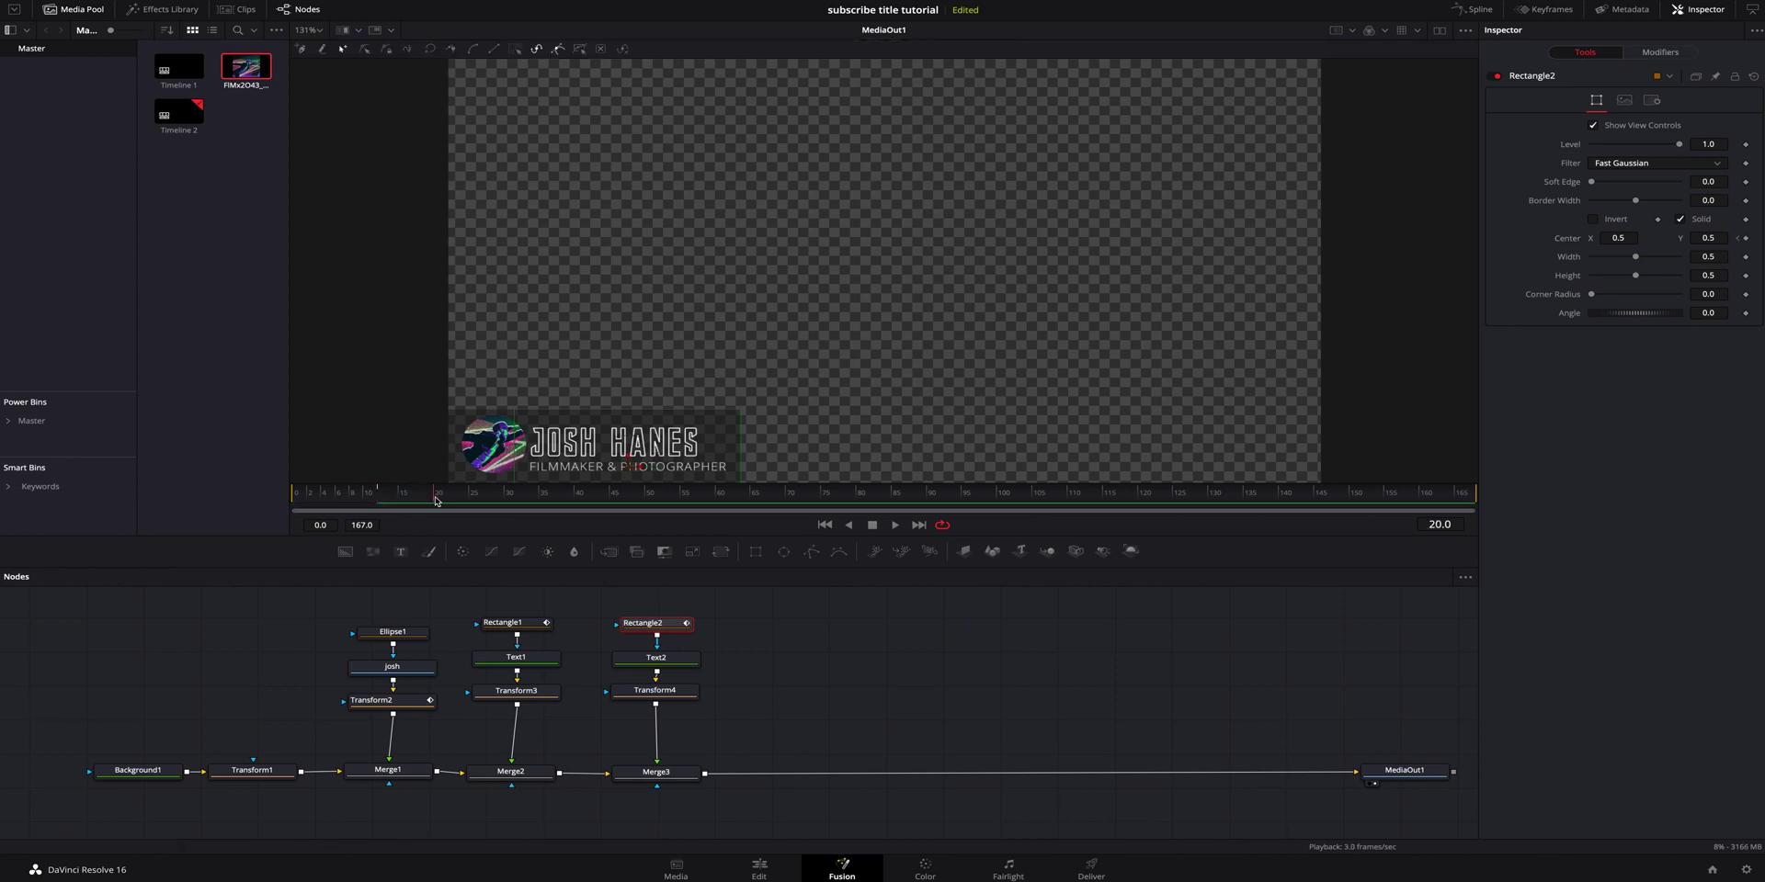
left_click(1745, 238)
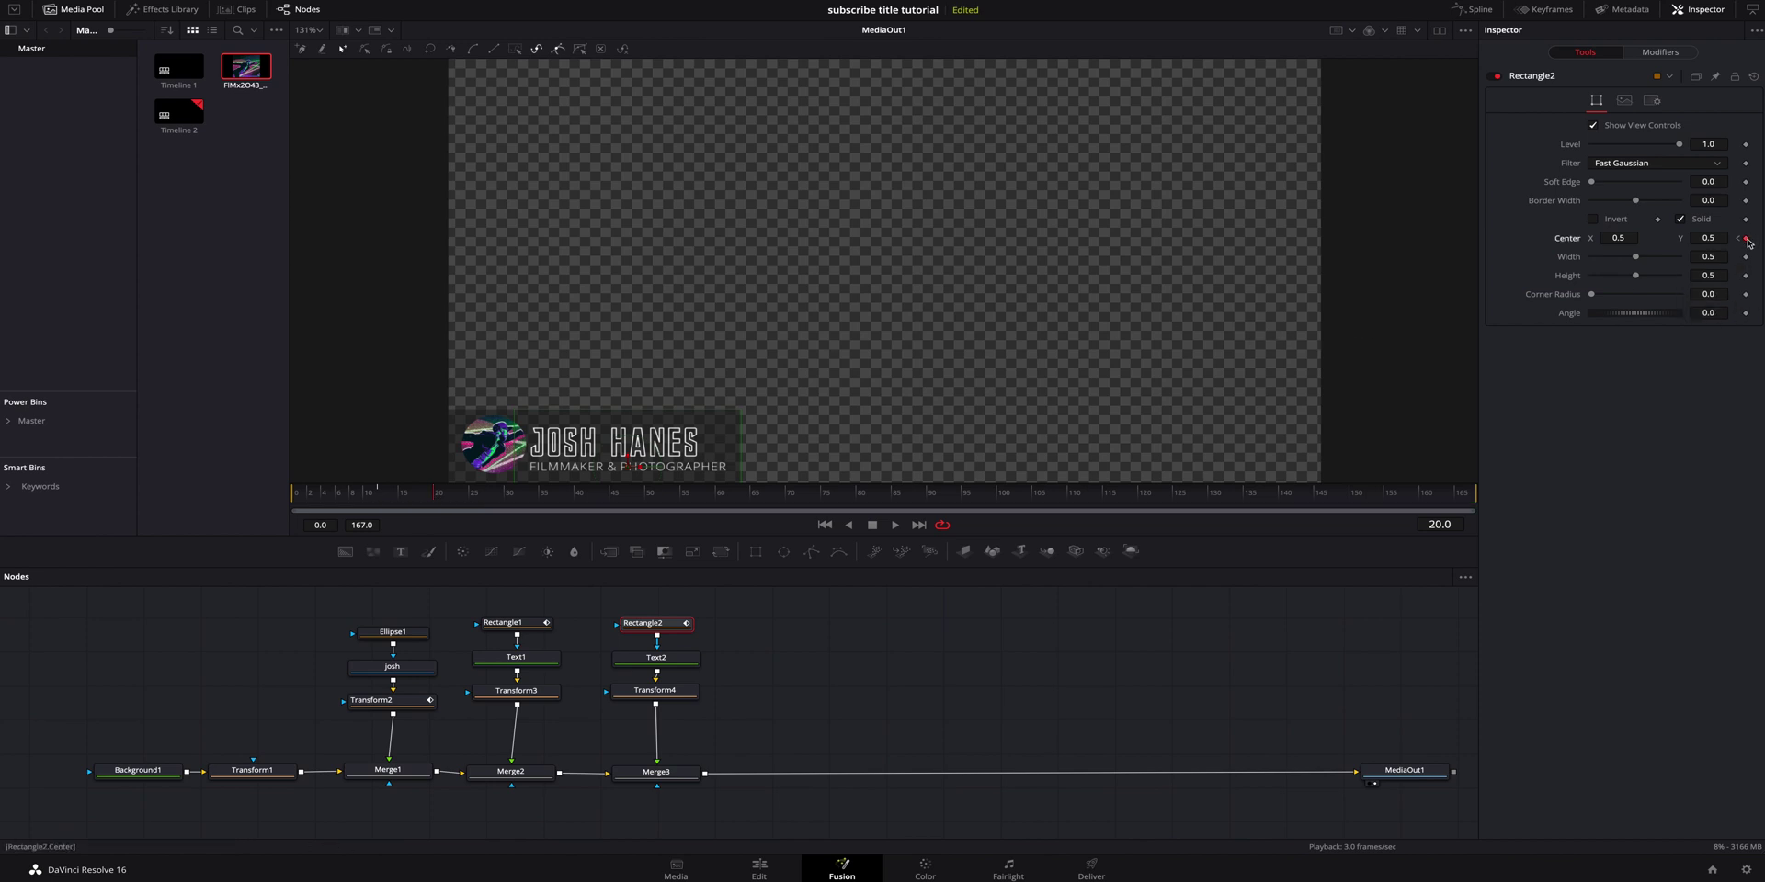
left_click_drag(434, 492, 378, 492)
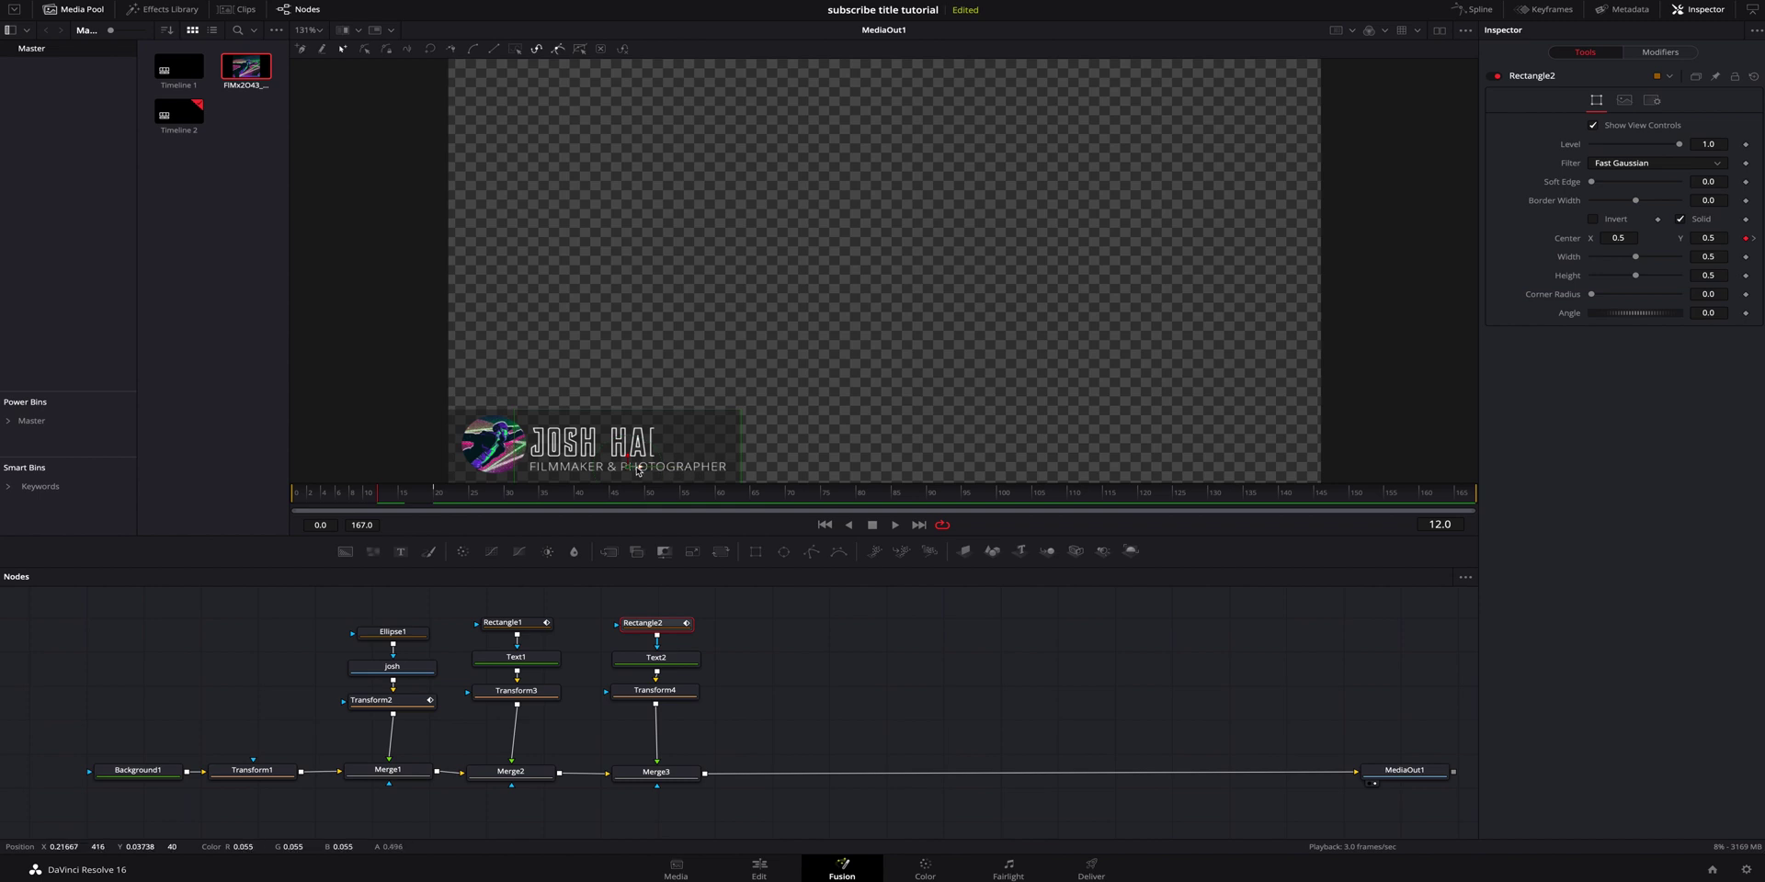
left_click_drag(647, 471, 854, 467)
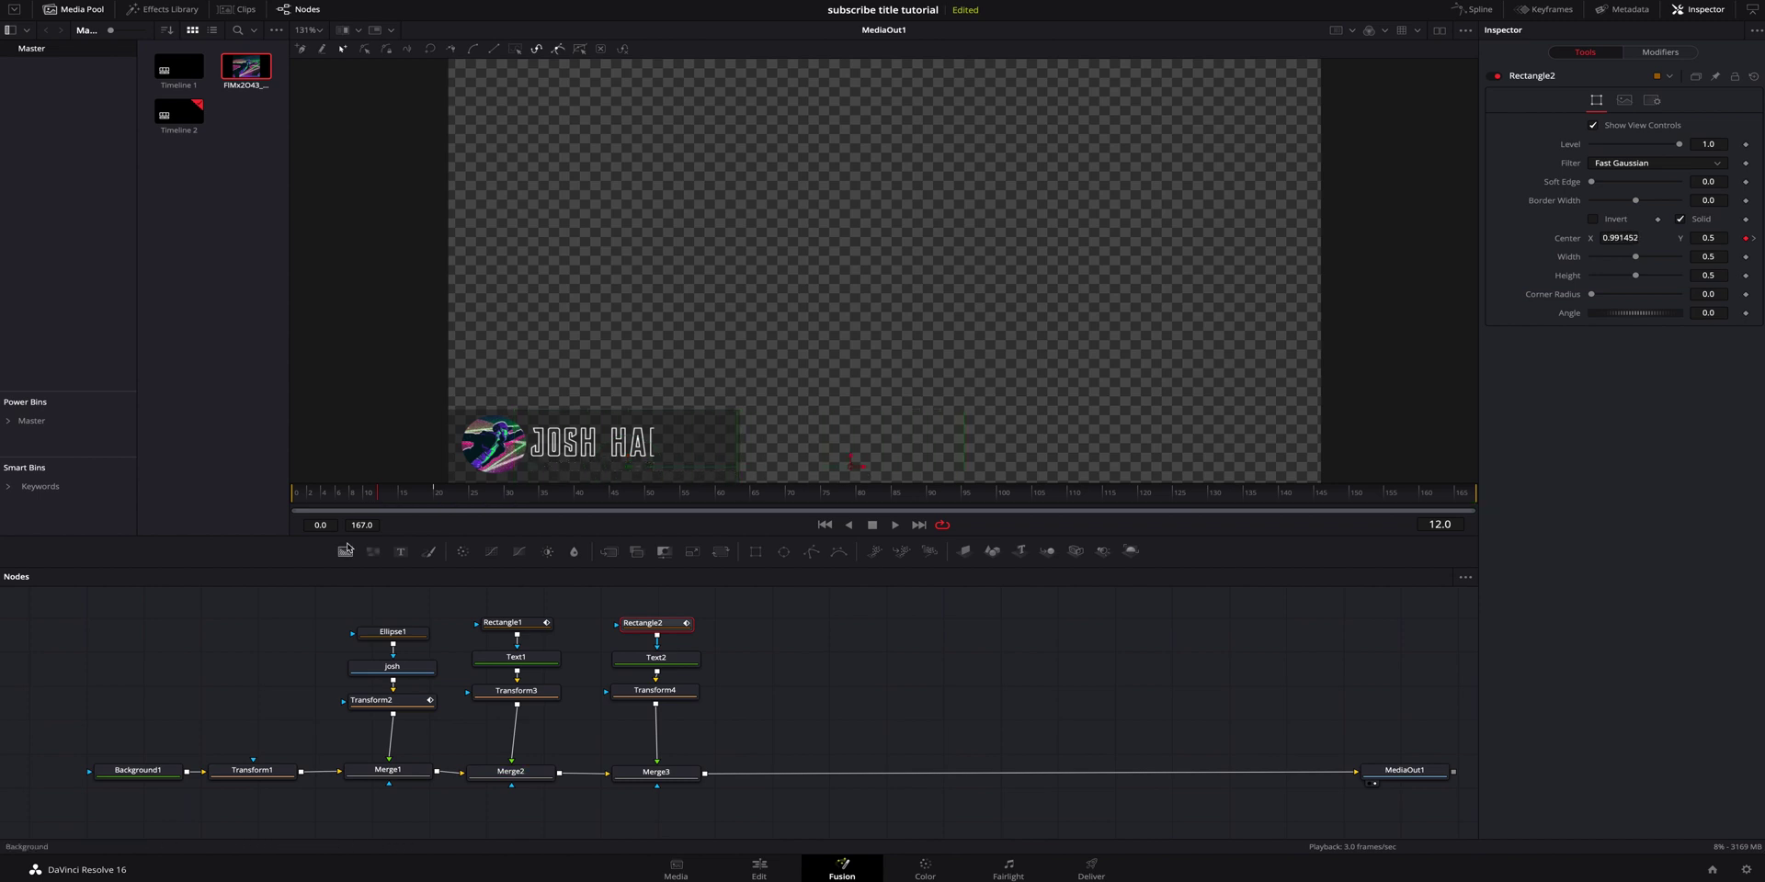
left_click(345, 498)
key("space")
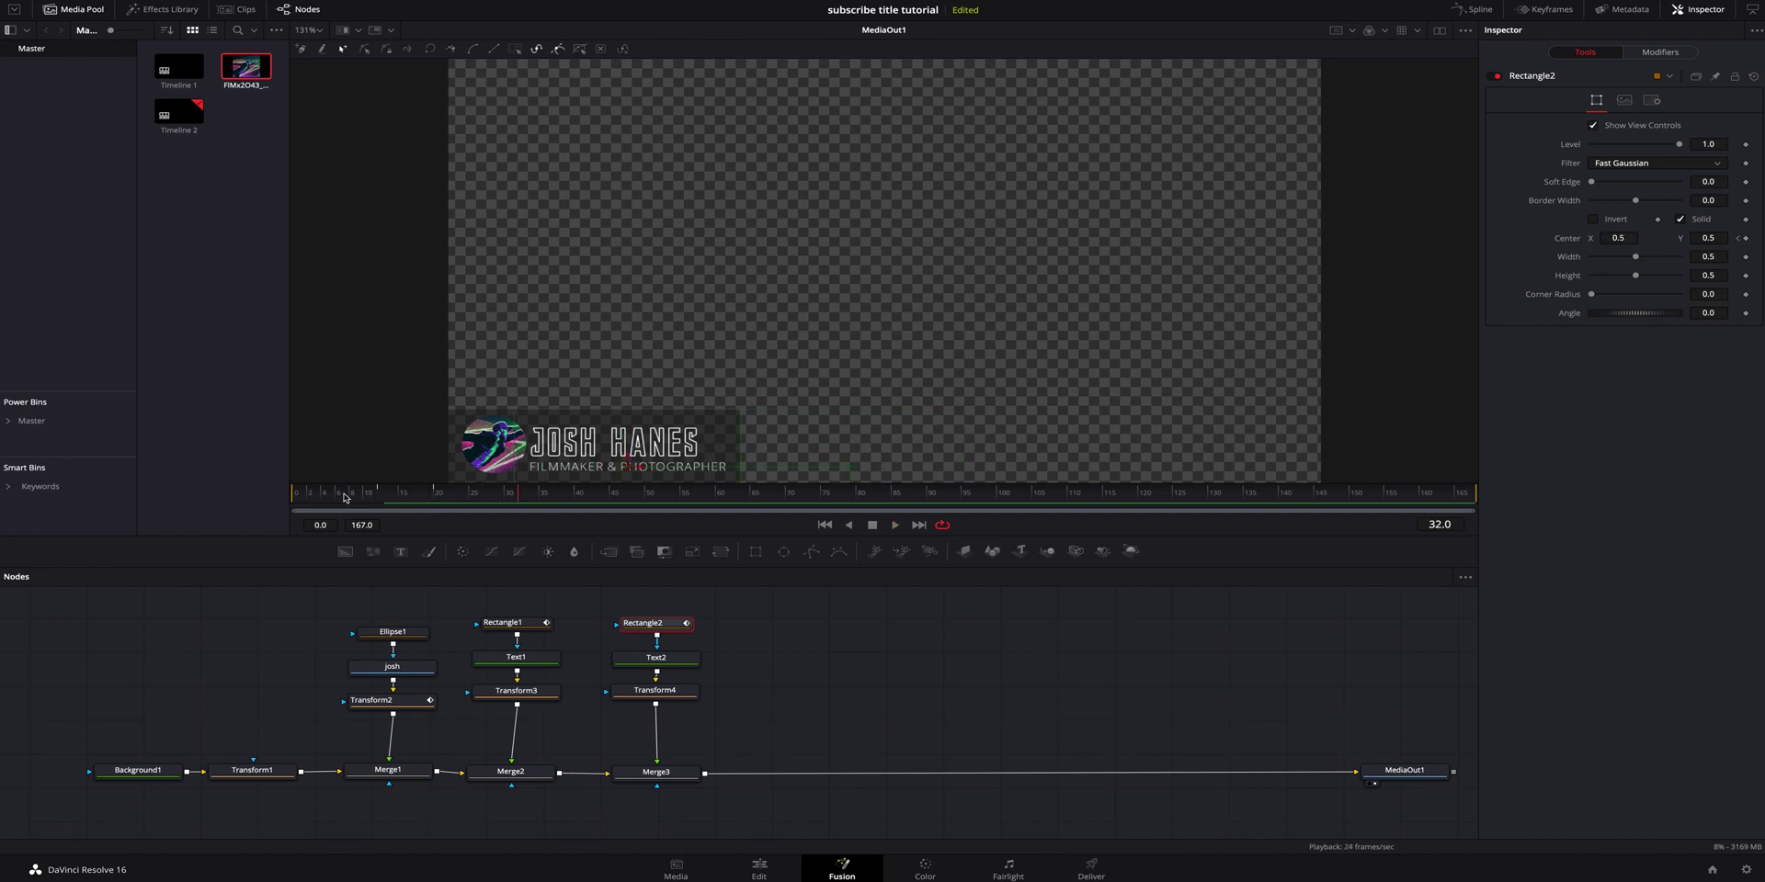
Fade out the name in Text1 with an opacity keyframe at frame 80 and opacity 0.0 at frame 85.
left_click(655, 658)
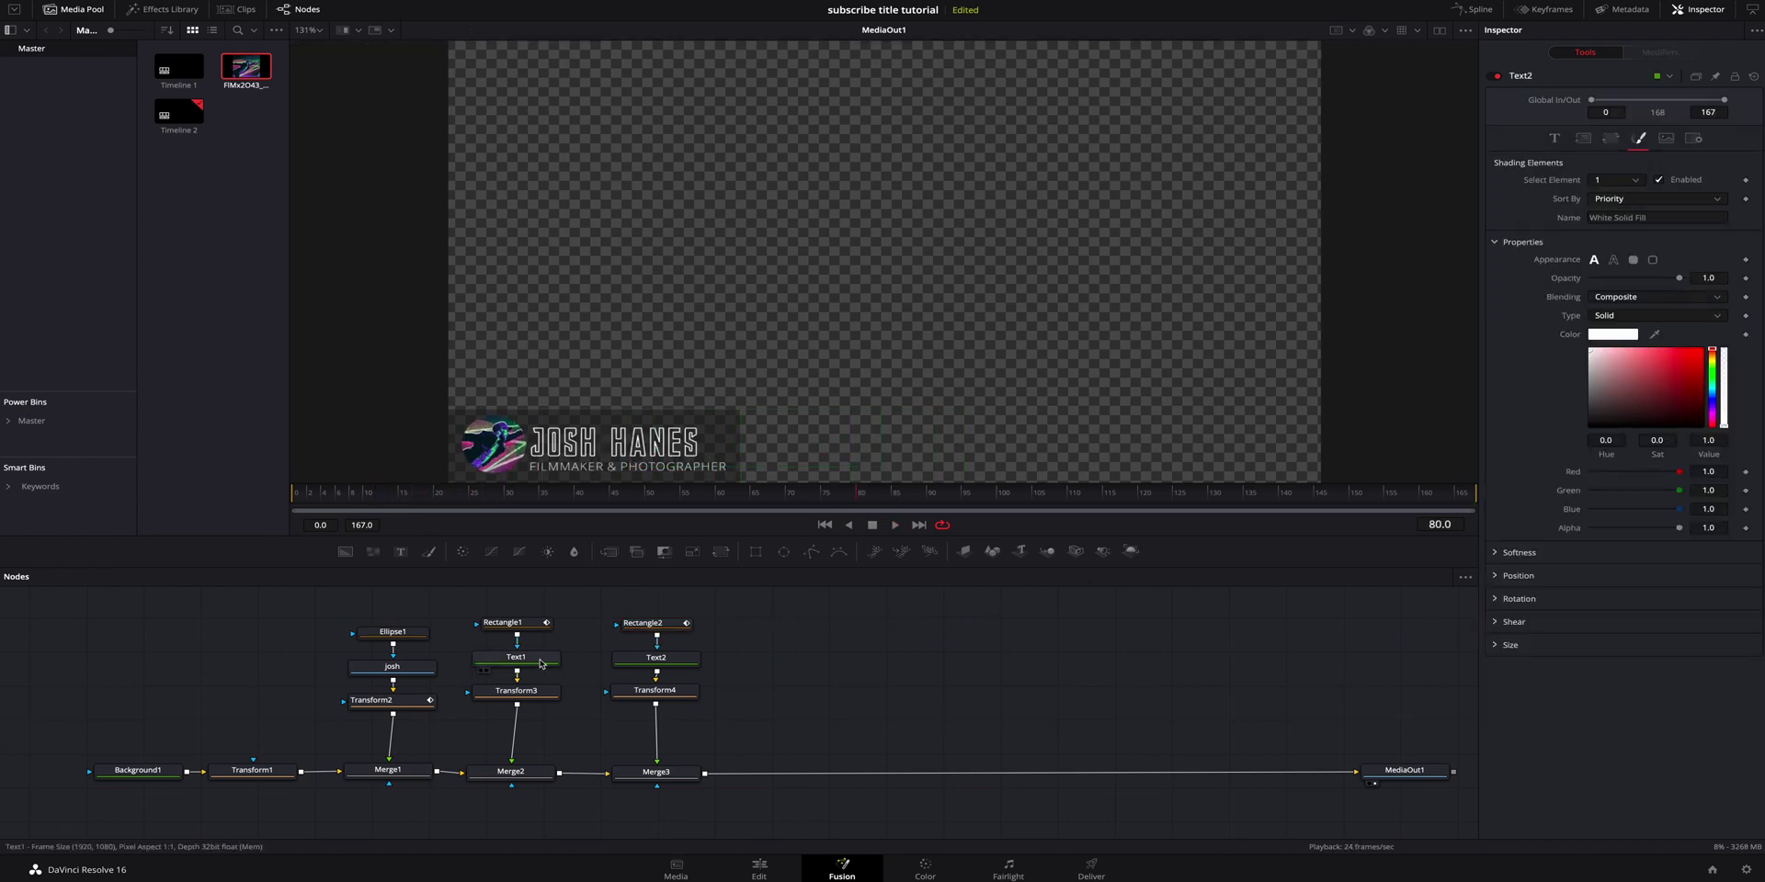
left_click(542, 660)
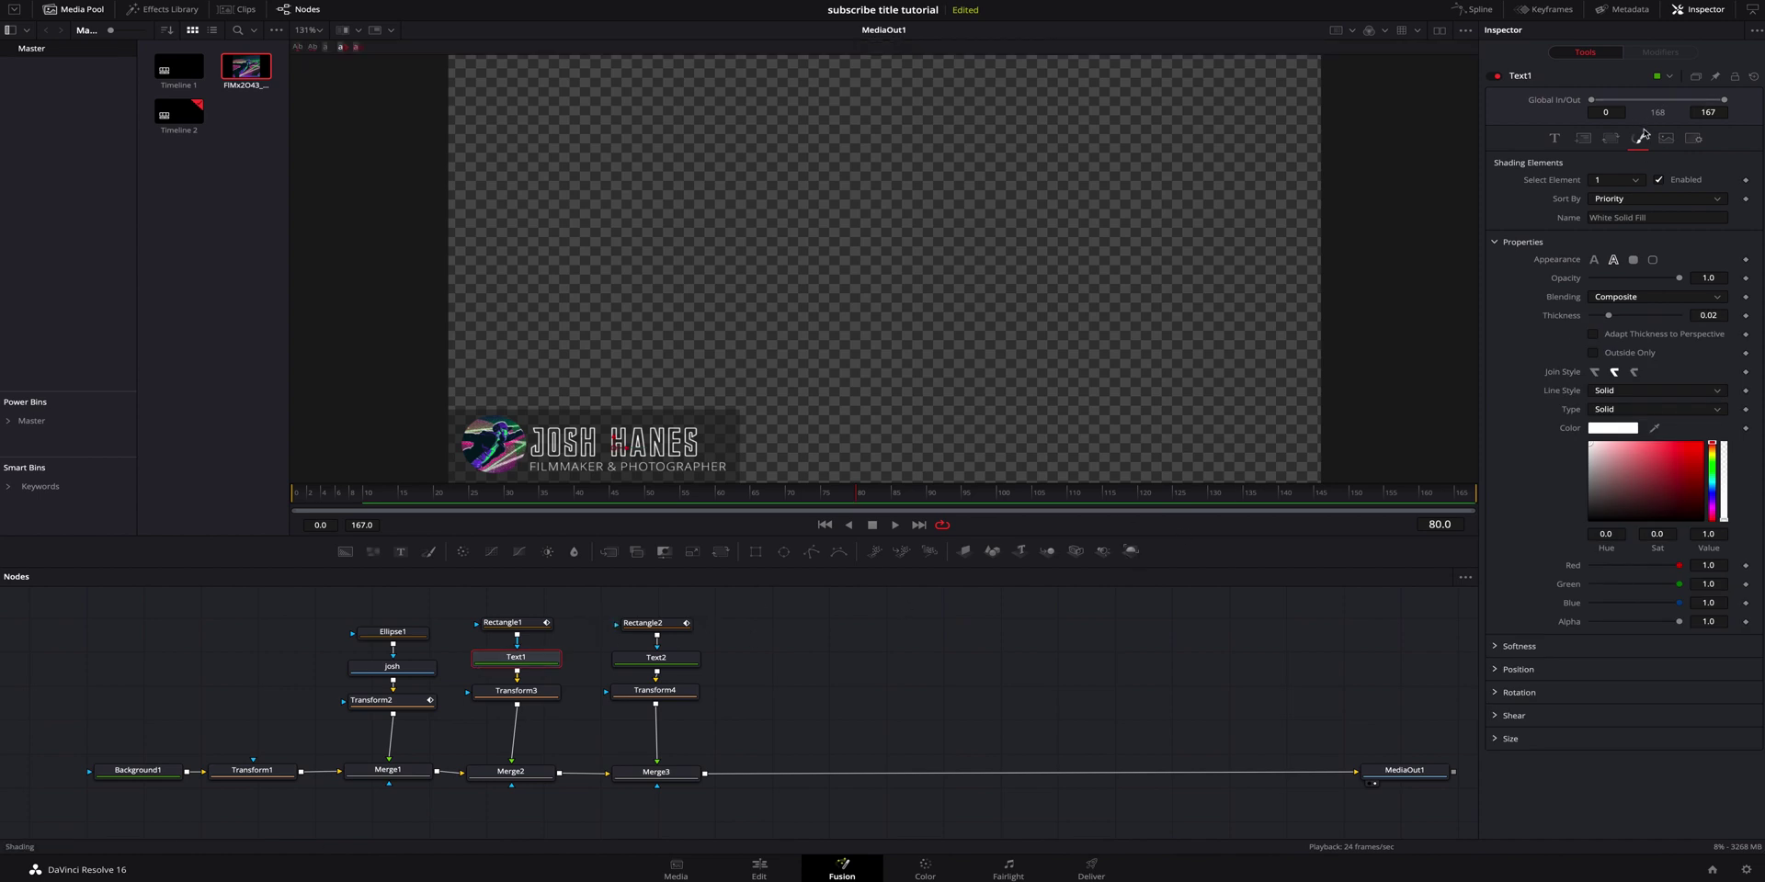
left_click(1746, 279)
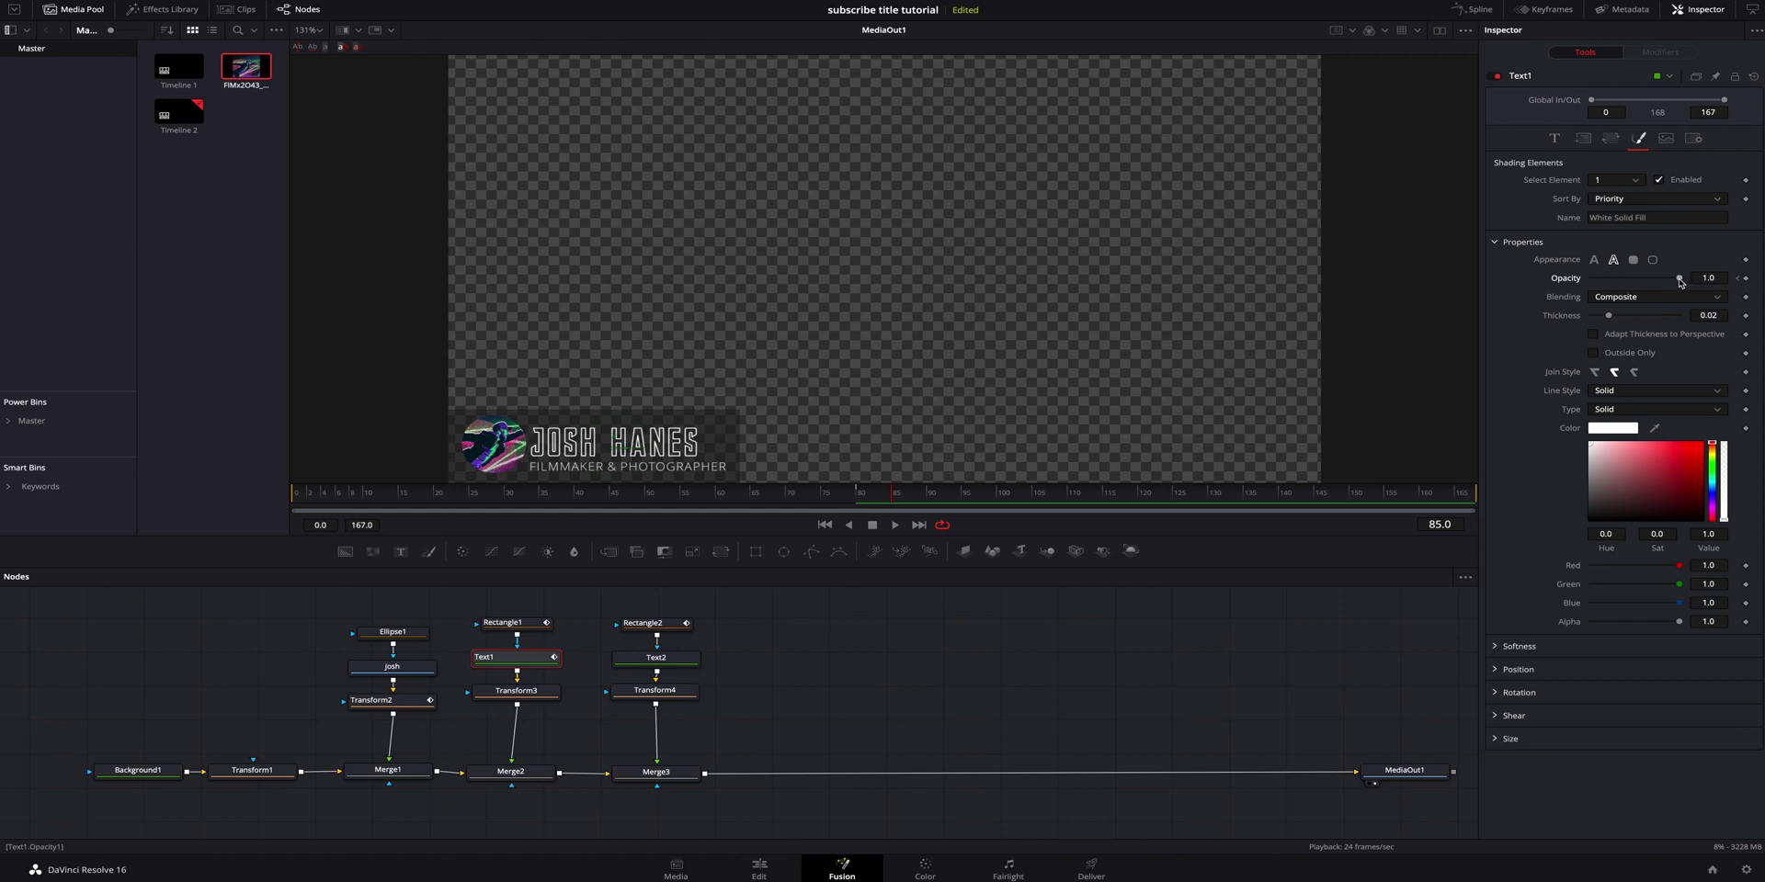
left_click_drag(1680, 283, 1559, 283)
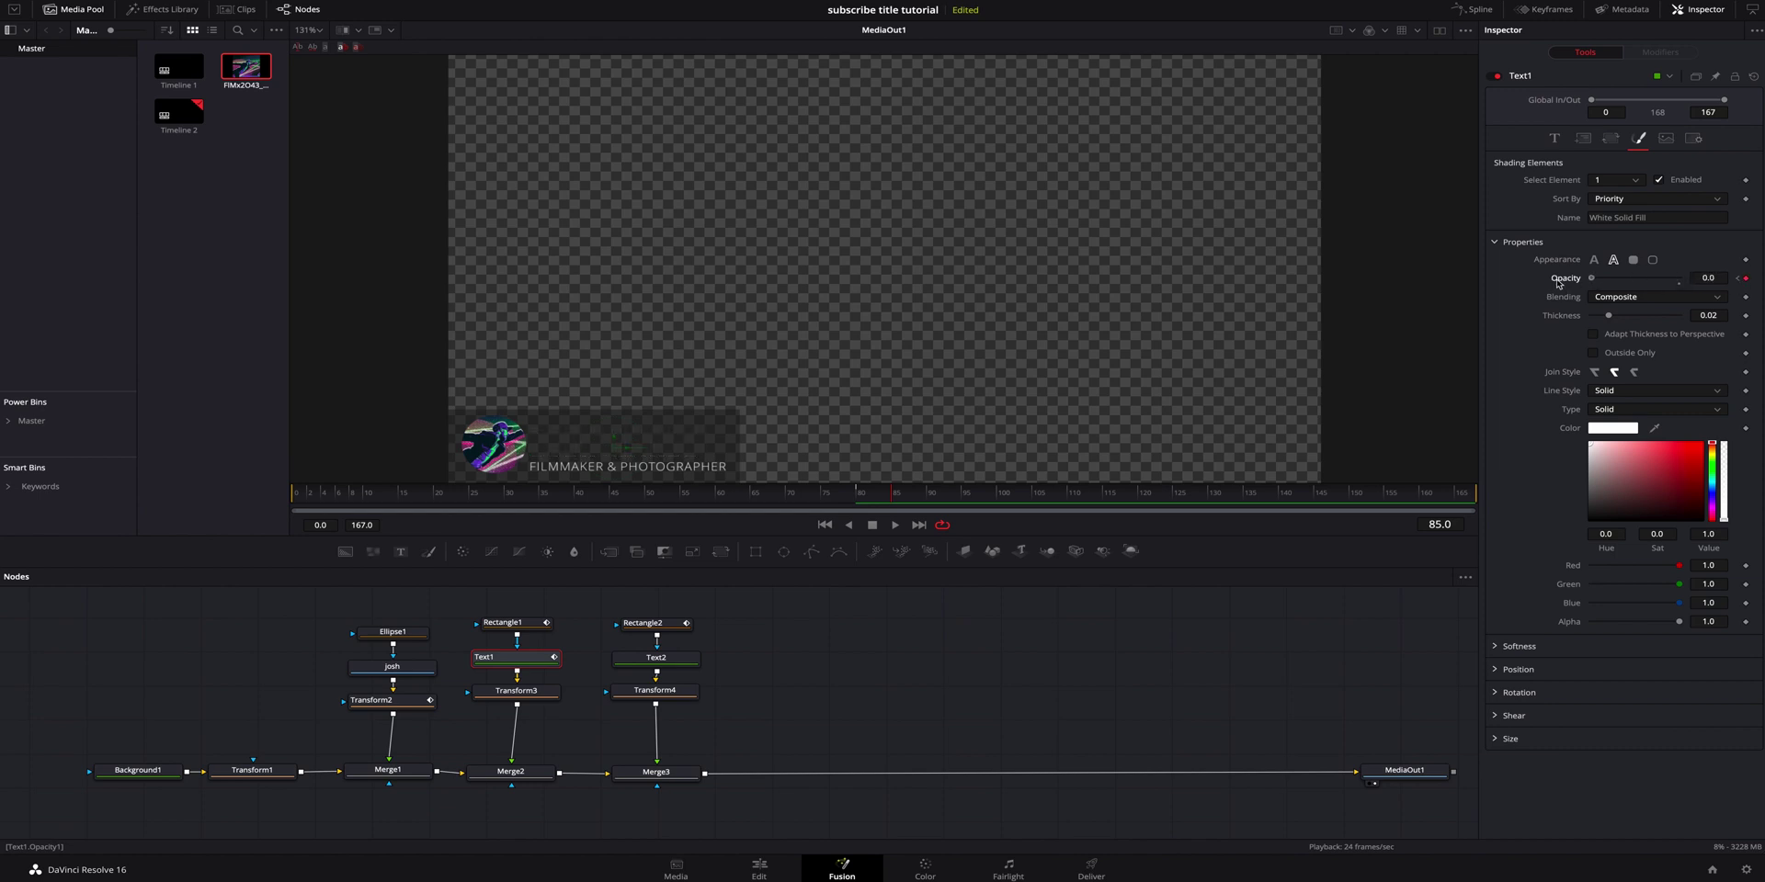
Fade out the tagline in Text2 with opacity keyframes of 1.0 at frame 80 and 0.0 at frame 85.
left_click(684, 659)
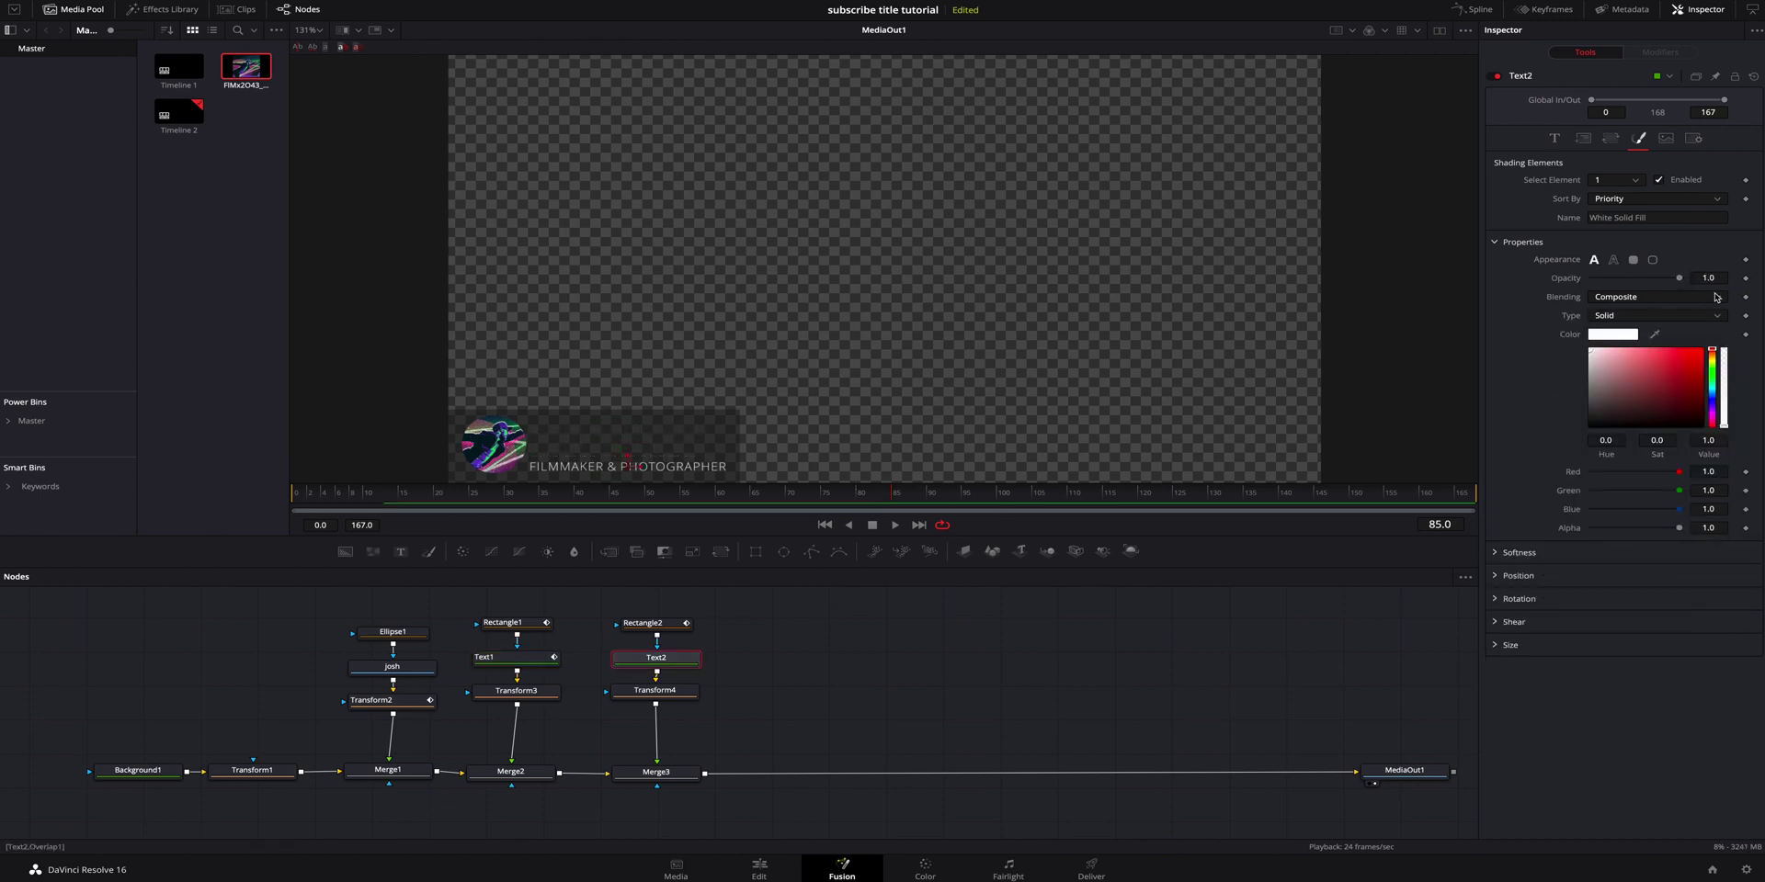
left_click(1747, 280)
left_click_drag(893, 494, 864, 498)
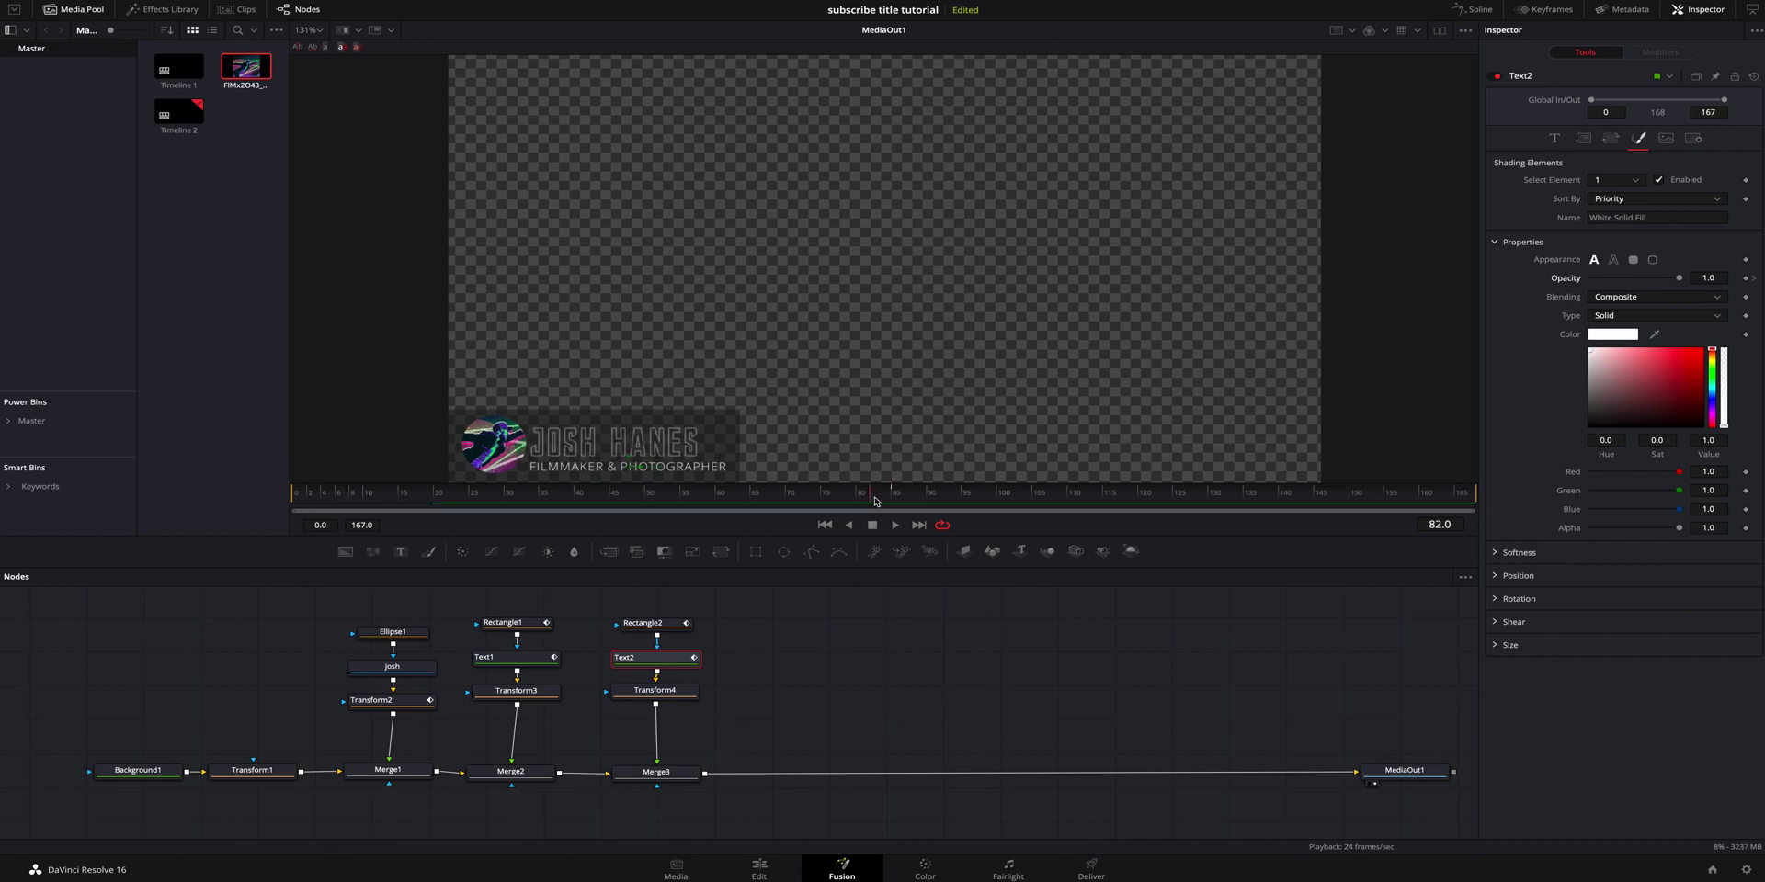
left_click(1746, 278)
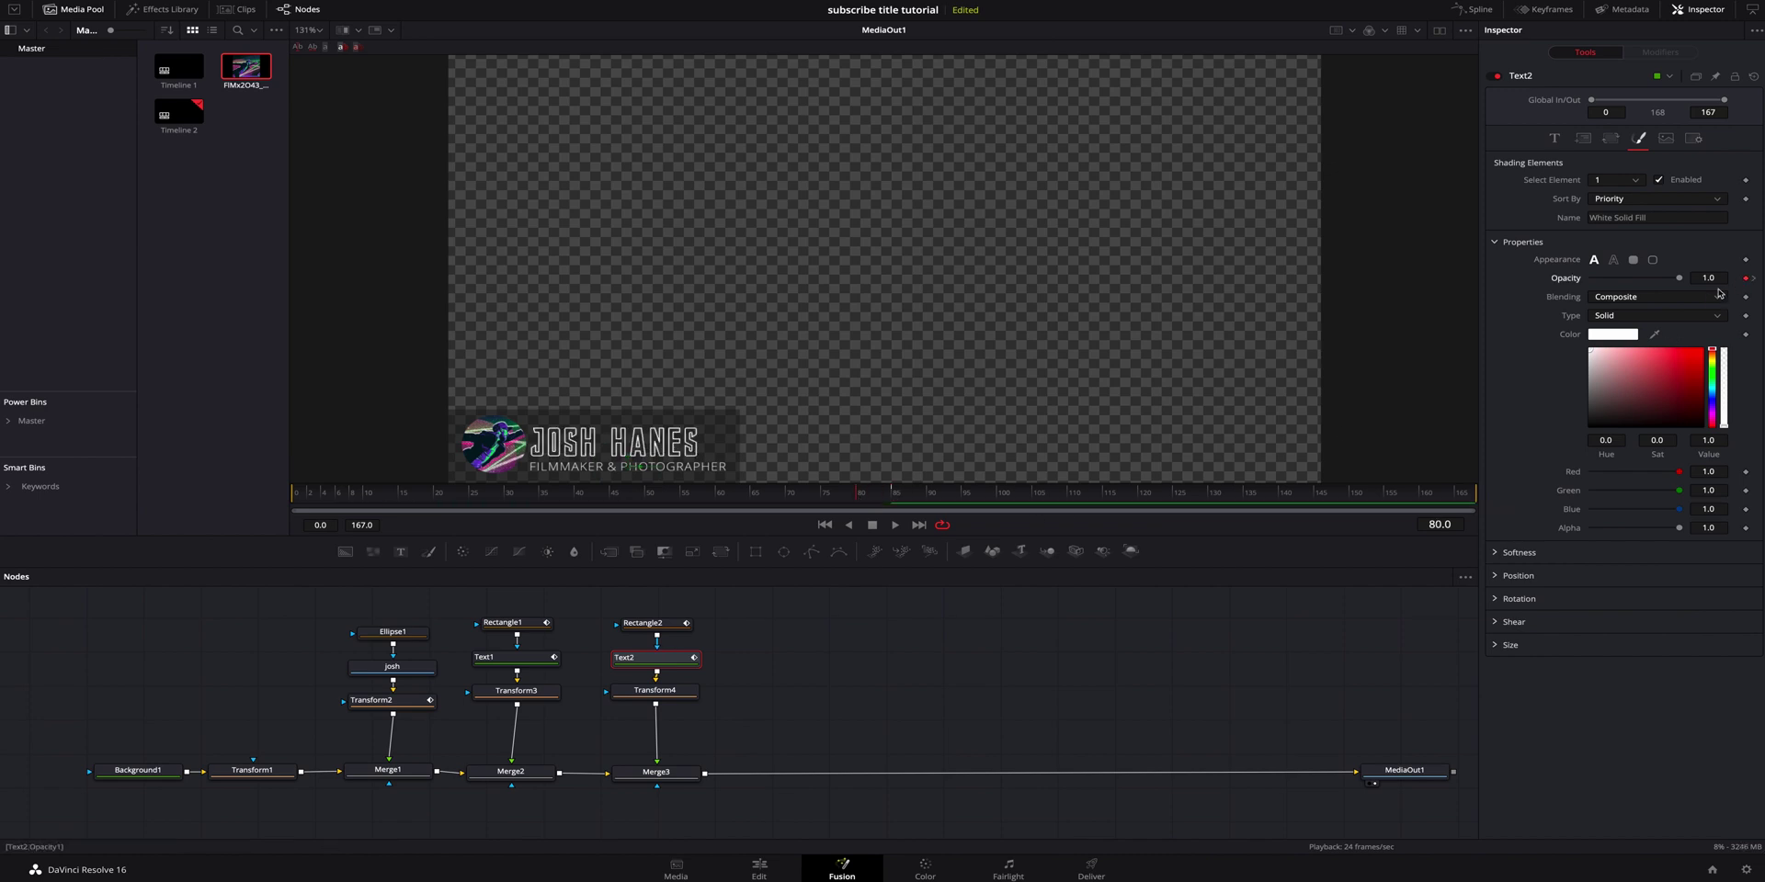
left_click_drag(885, 499, 894, 498)
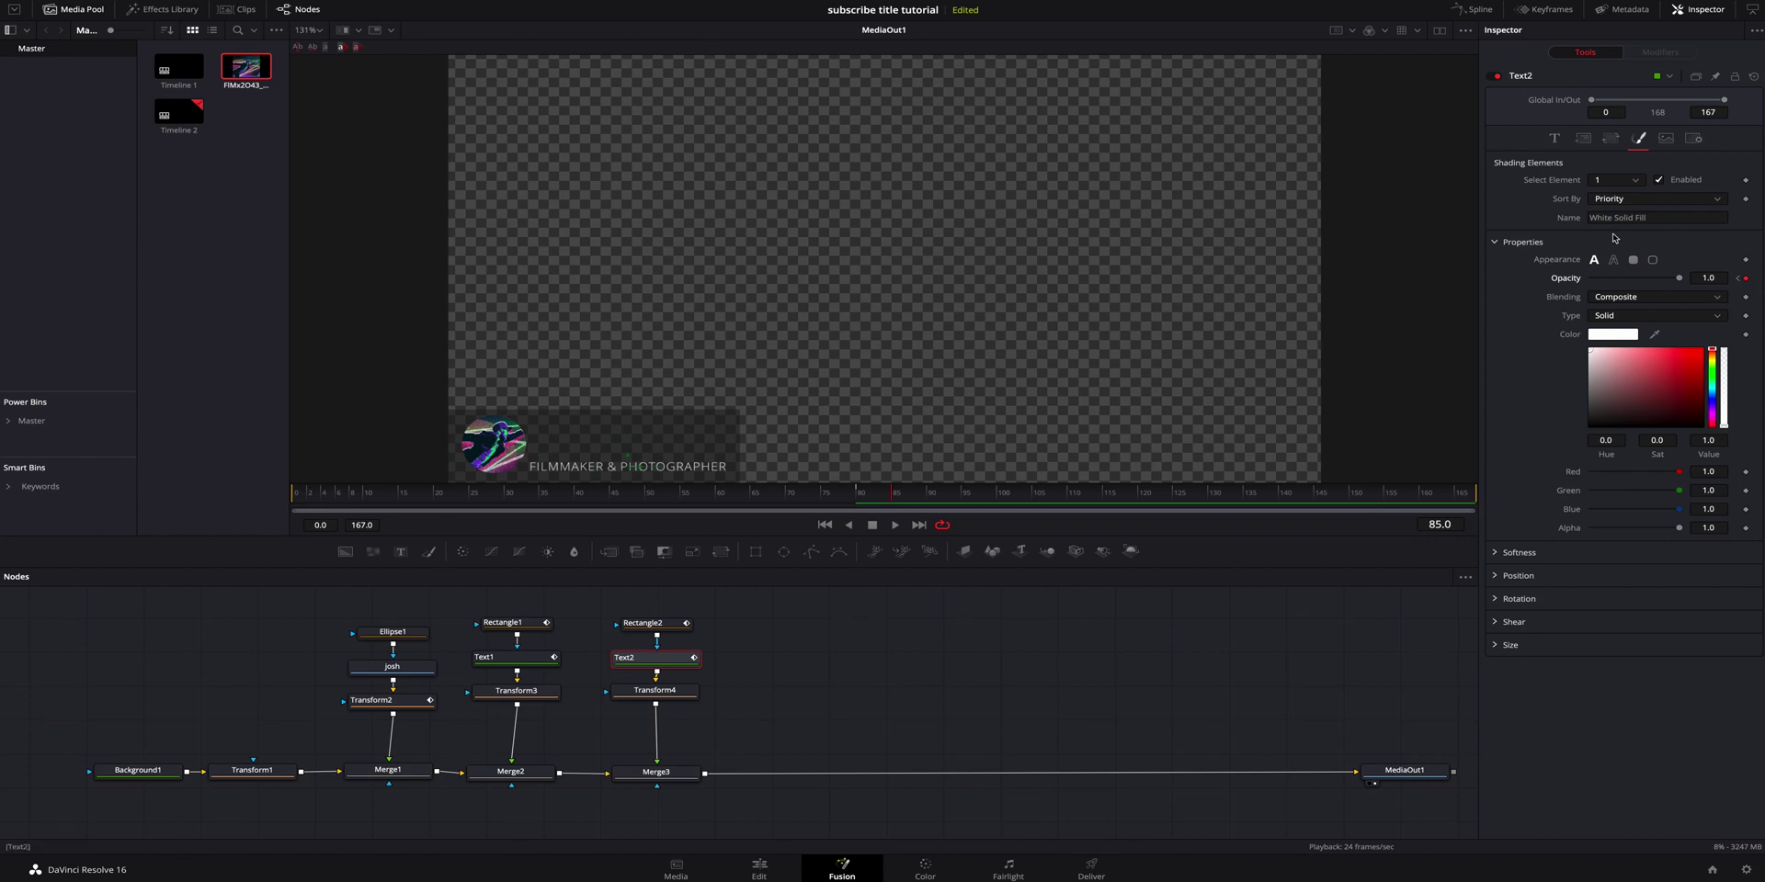
left_click_drag(1678, 278, 1506, 285)
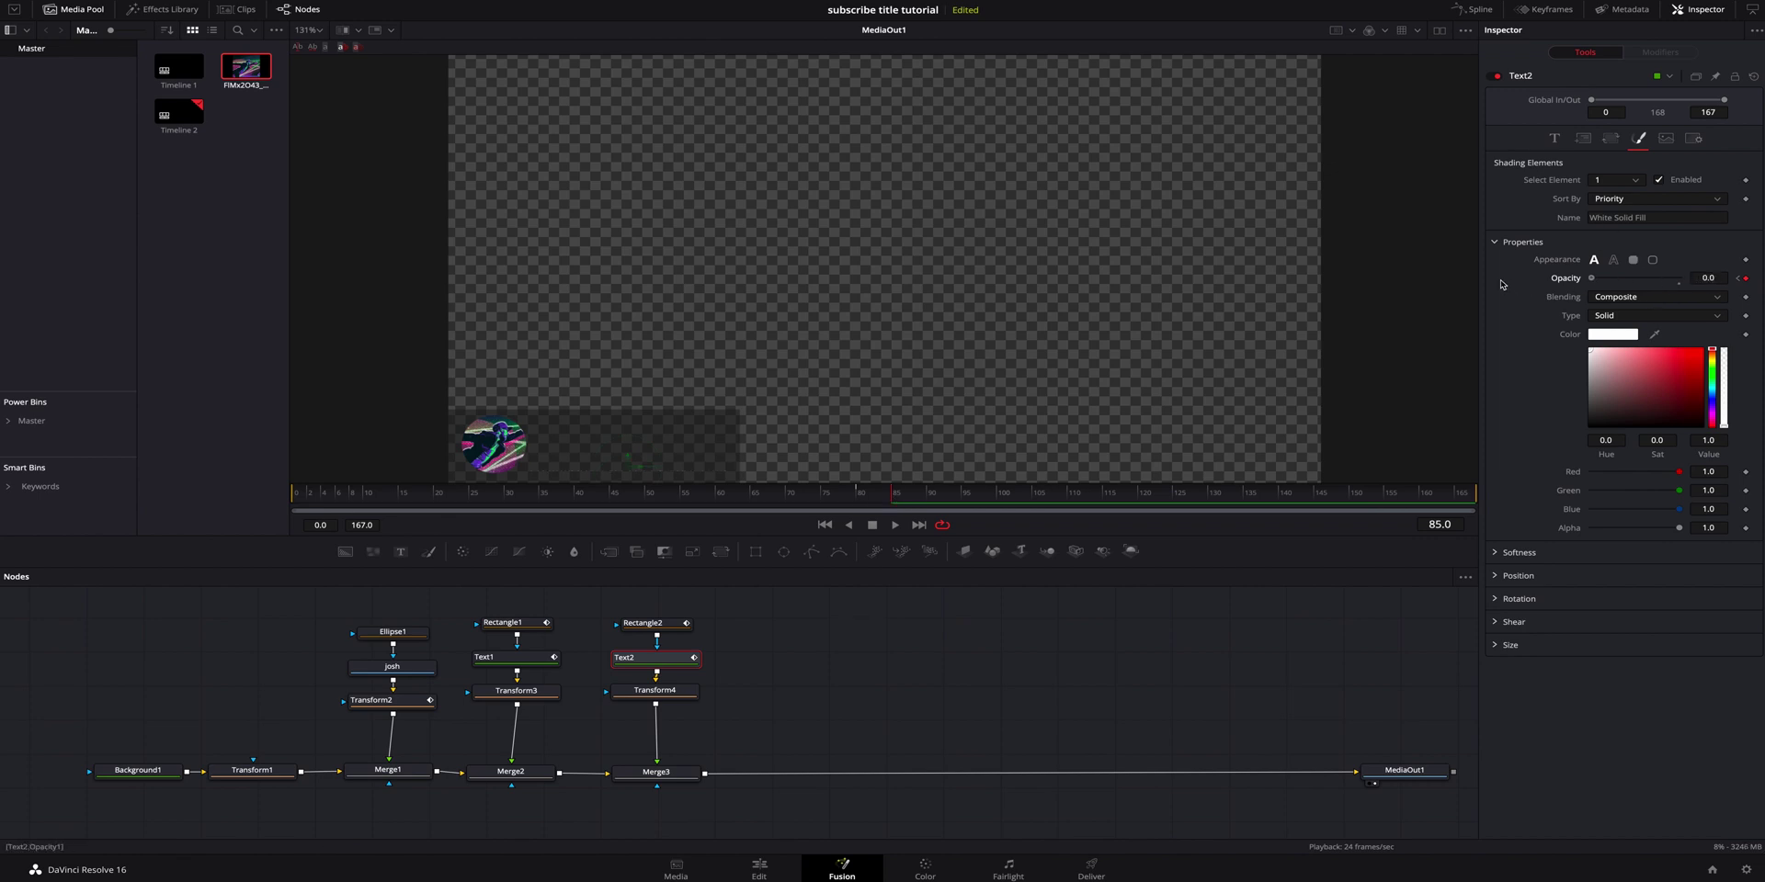
Play back the title animation from the start to check the name and tagline fade-out.
left_click(759, 501)
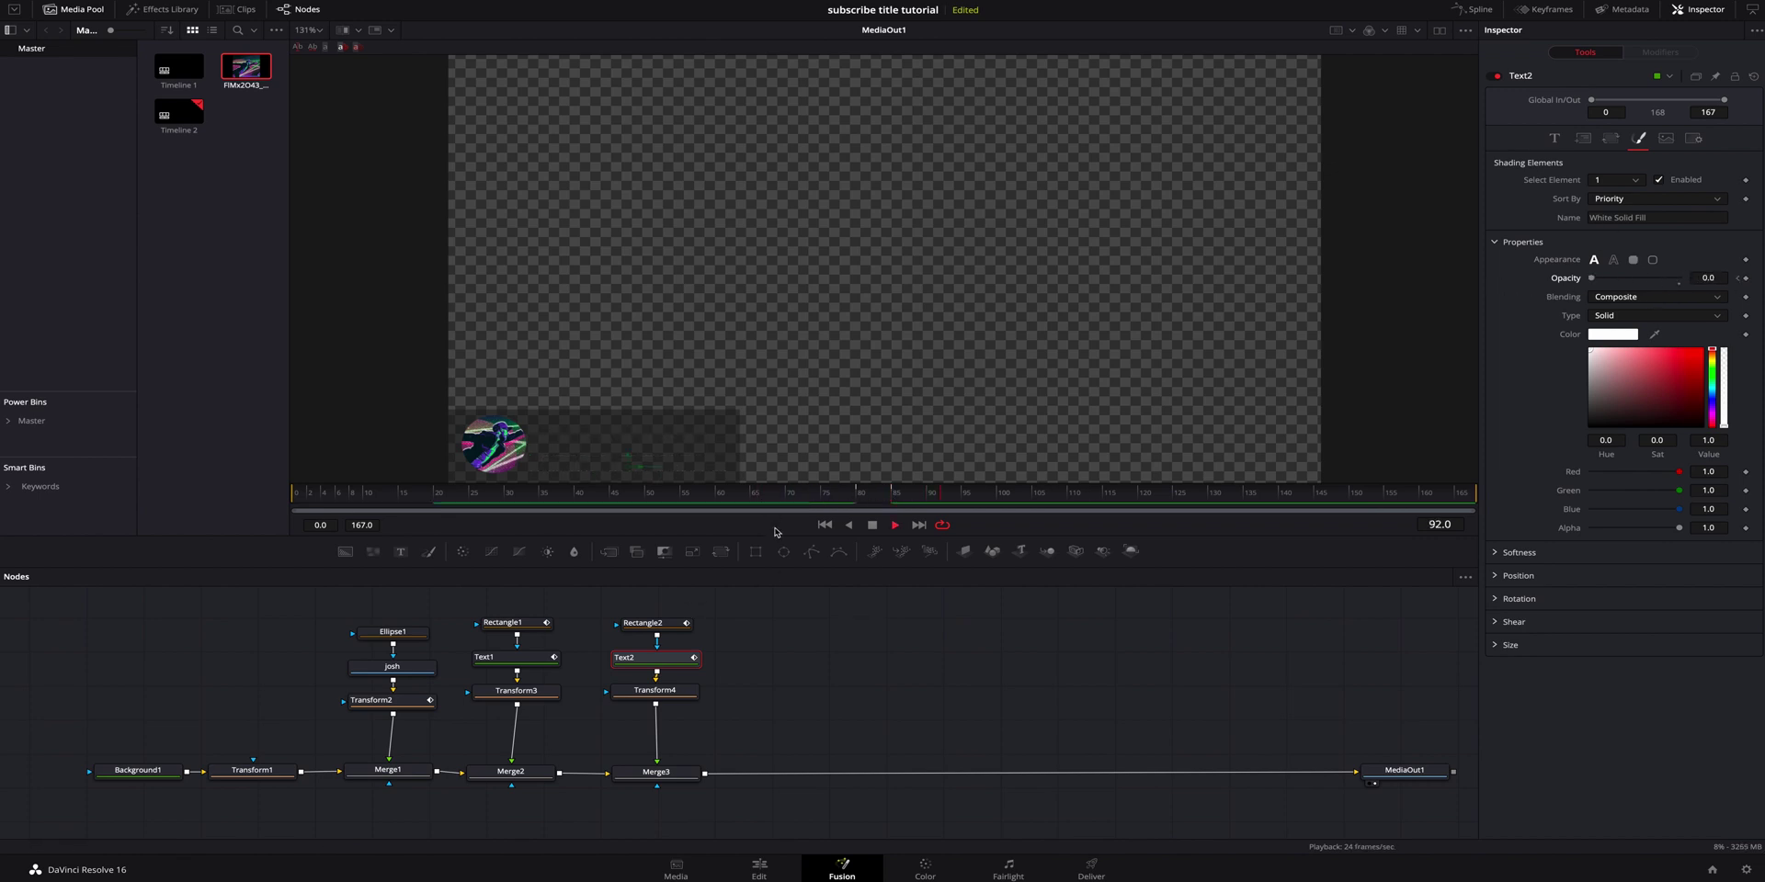
left_click(353, 501)
key("space")
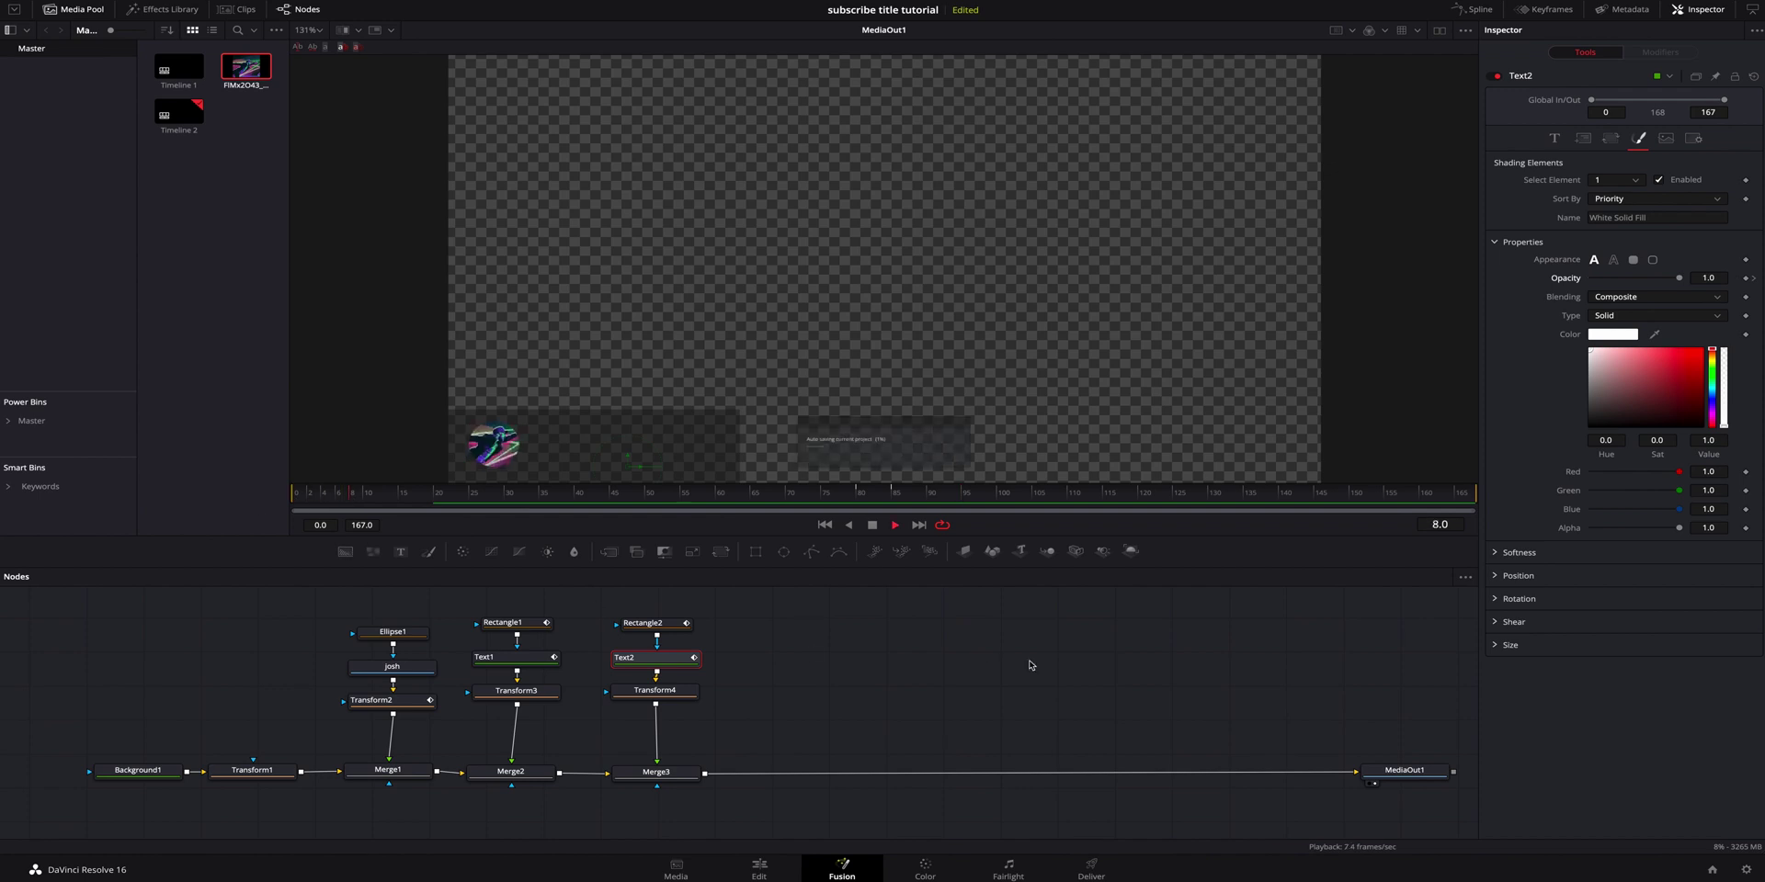
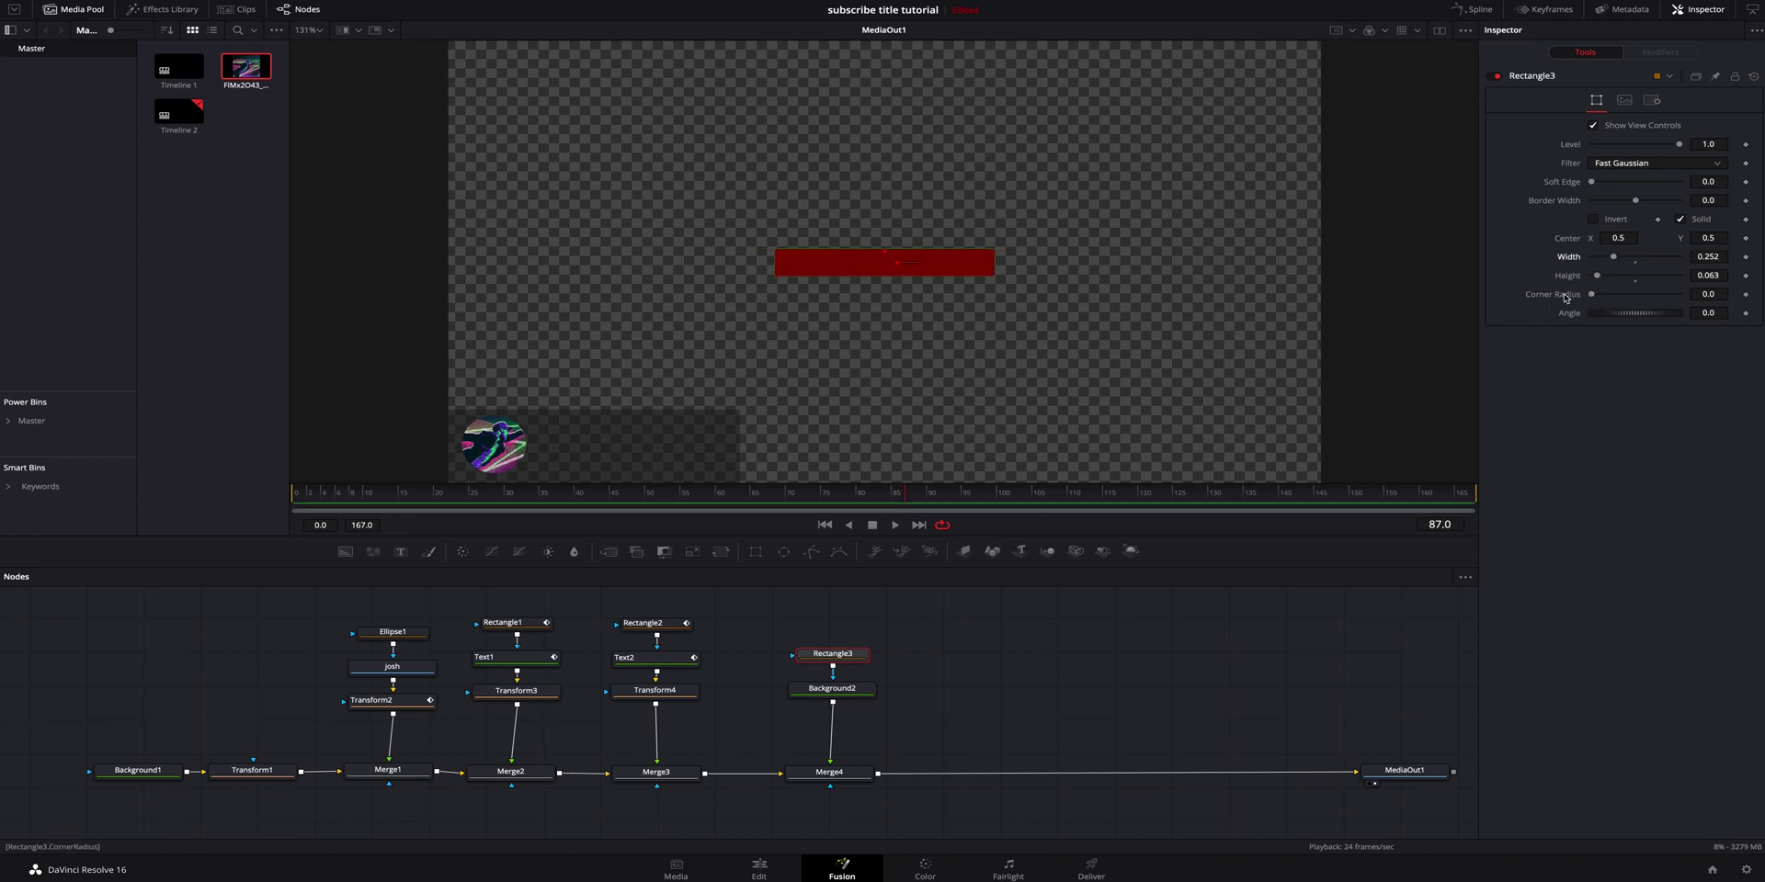
Set Rectangle3's corner radius to 0.748, resize it to about 0.22 wide and 0.071 high, and give Background2 a brighter red.
left_click_drag(1597, 297, 1661, 299)
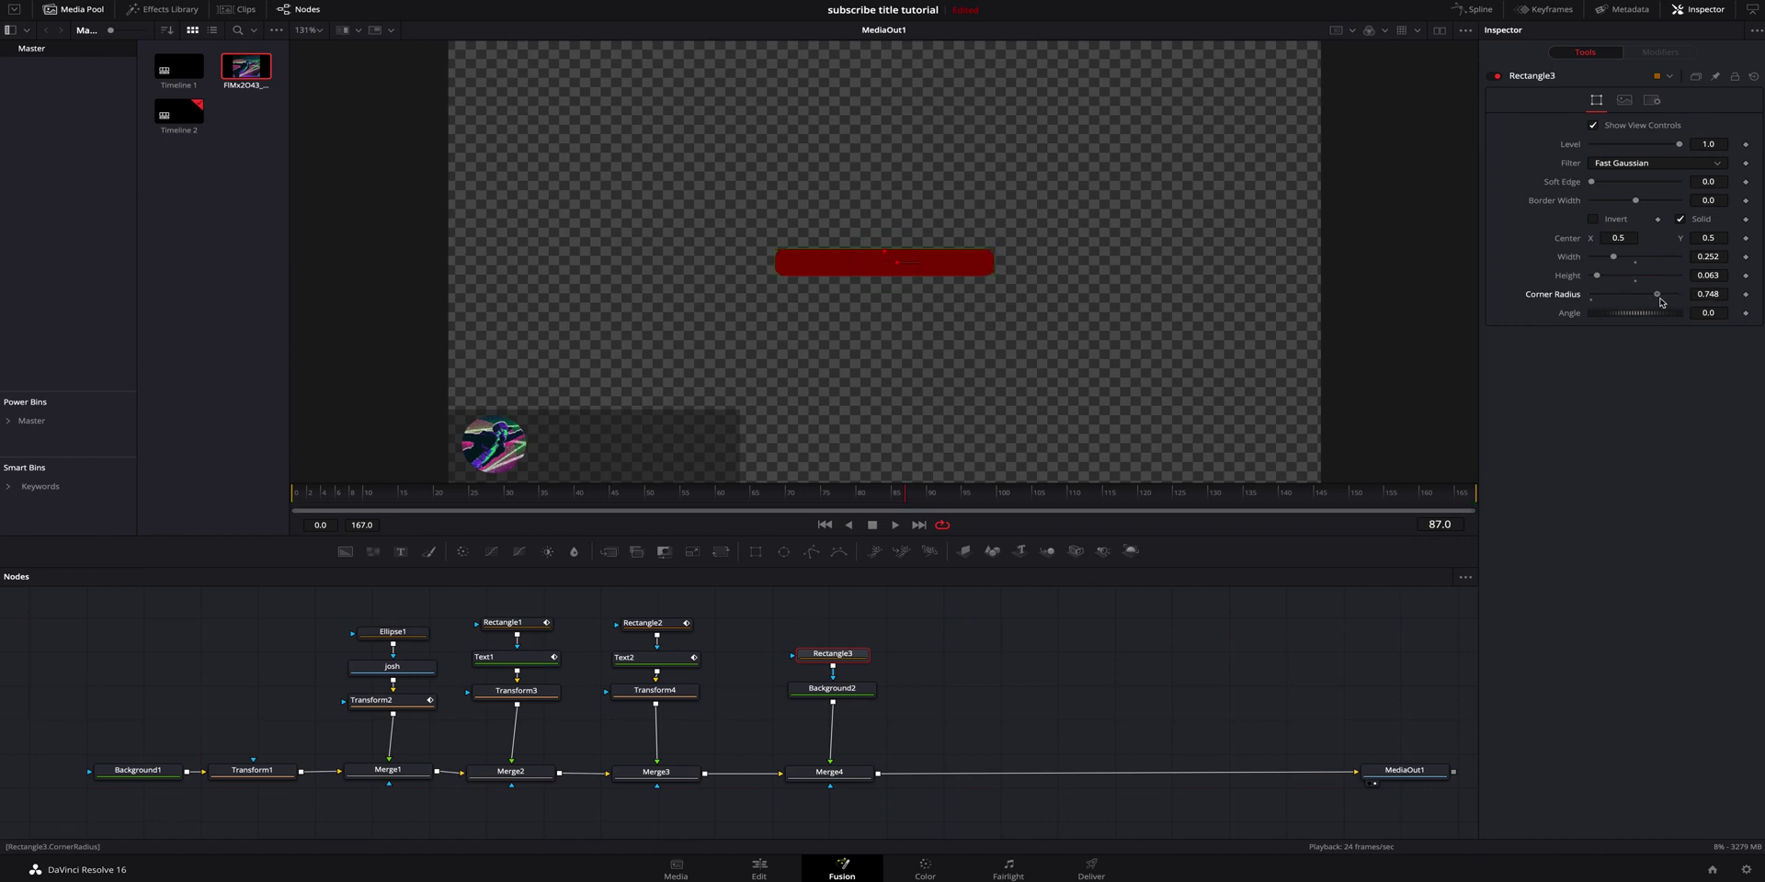
left_click_drag(994, 276, 980, 278)
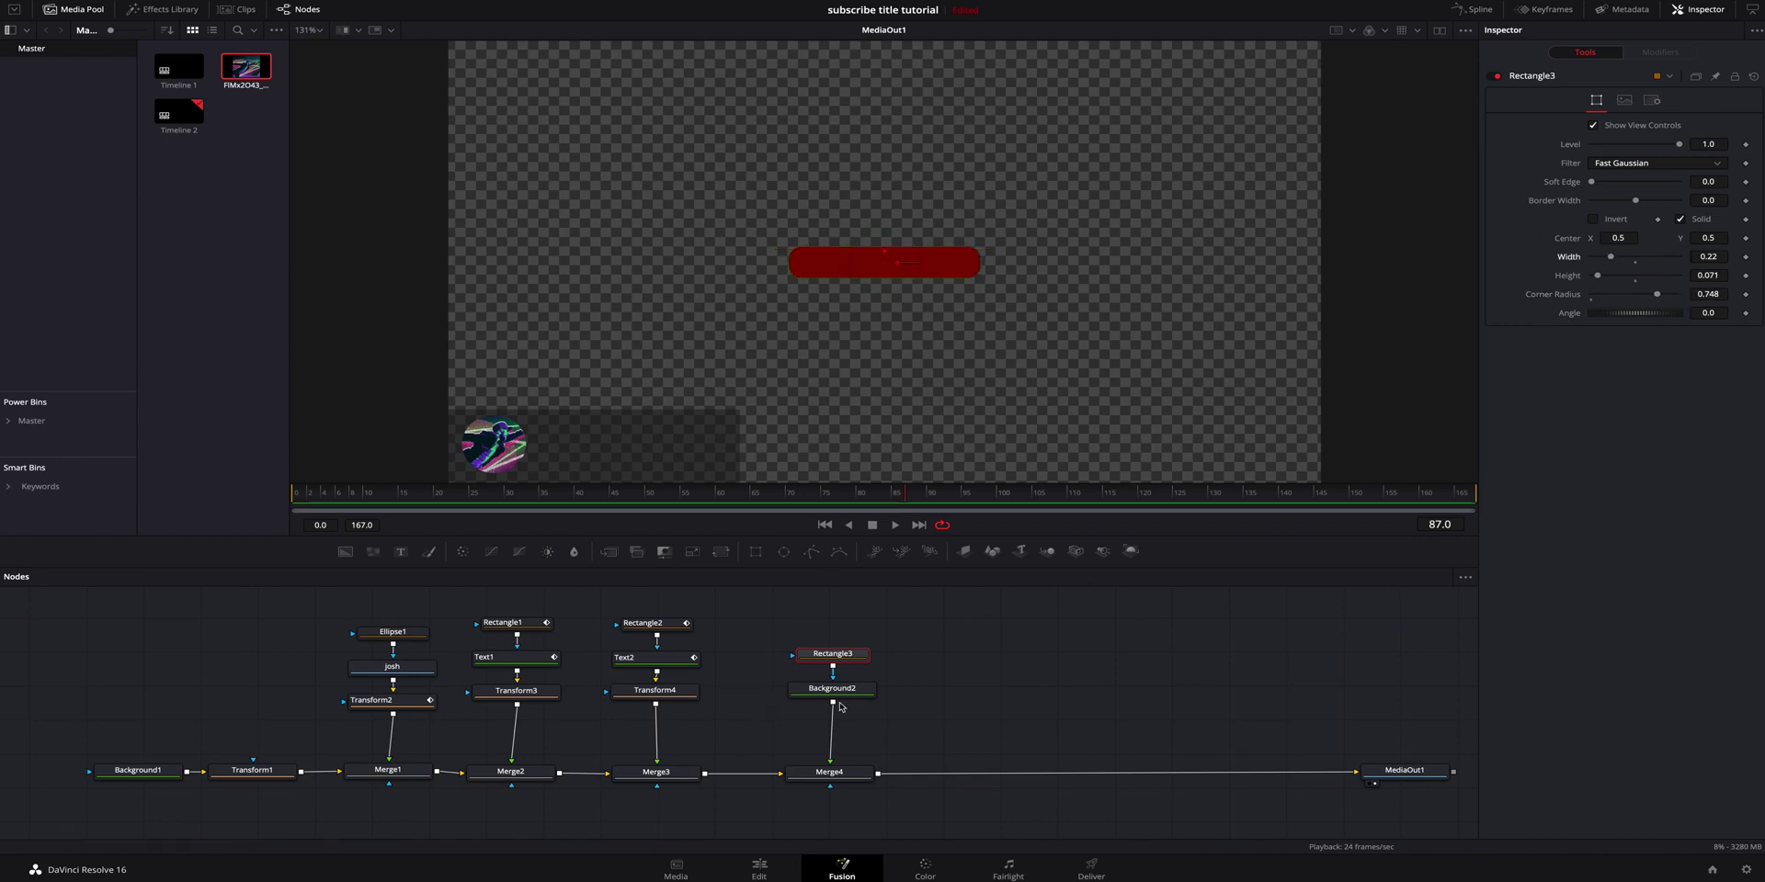
left_click(831, 689)
left_click(1613, 199)
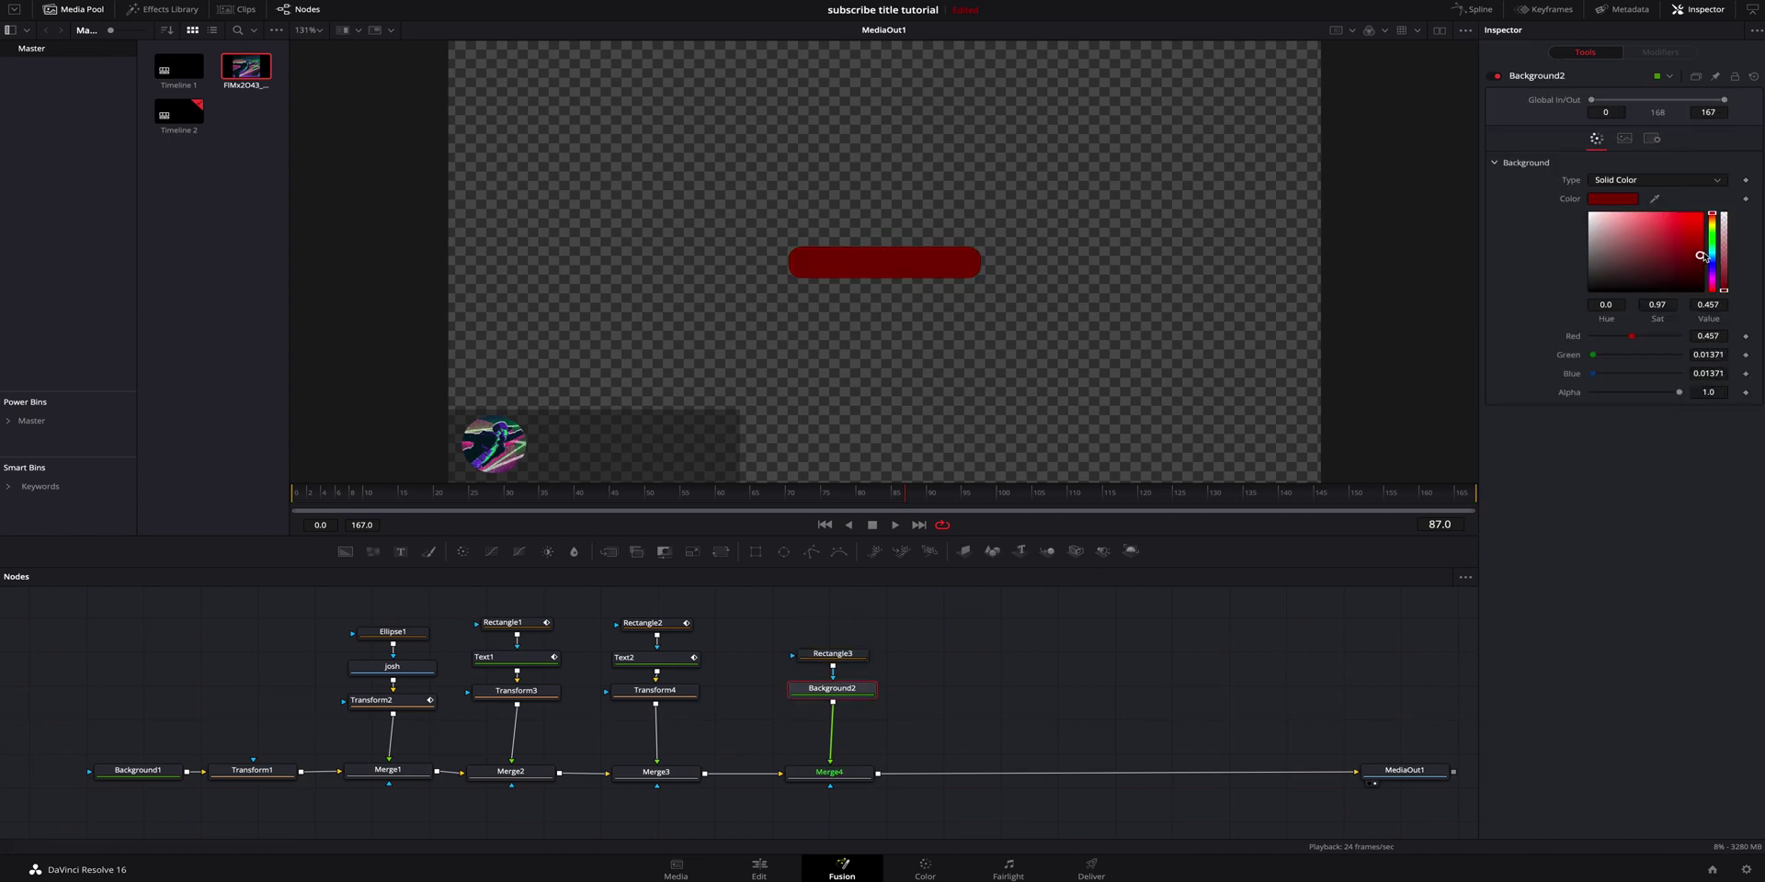
left_click_drag(1702, 256, 1720, 242)
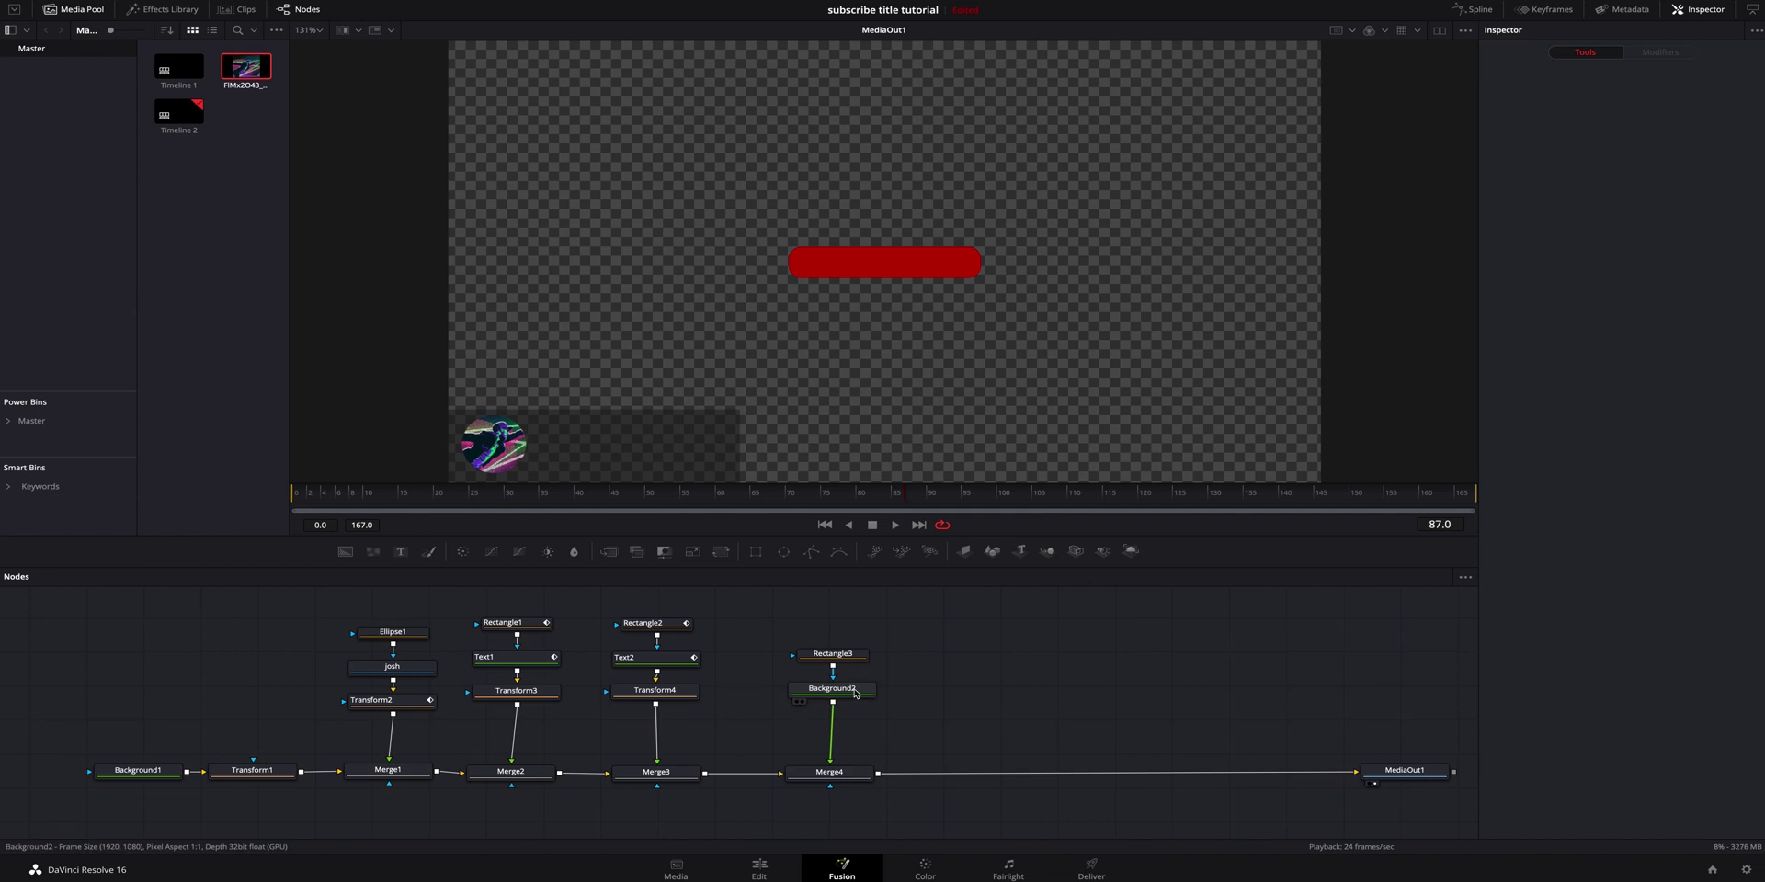
Add a Transform after Background2 and move the red bar beside the profile image, centered at about X 0.213, Y 0.085.
left_click(720, 553)
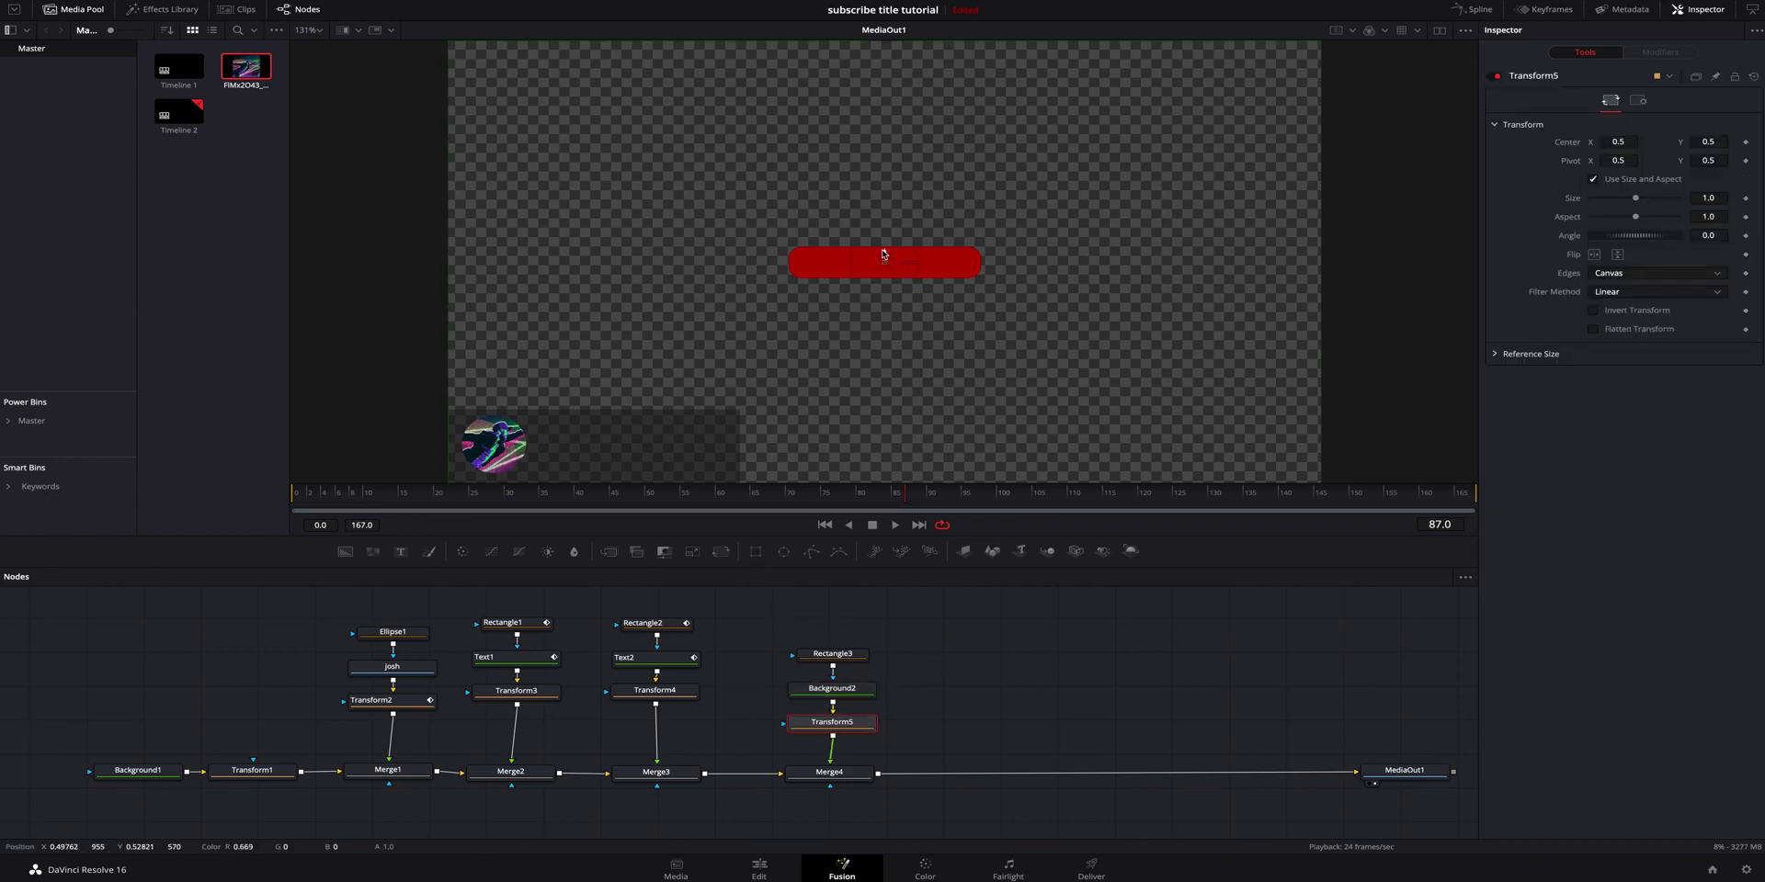
left_click_drag(885, 257, 633, 438)
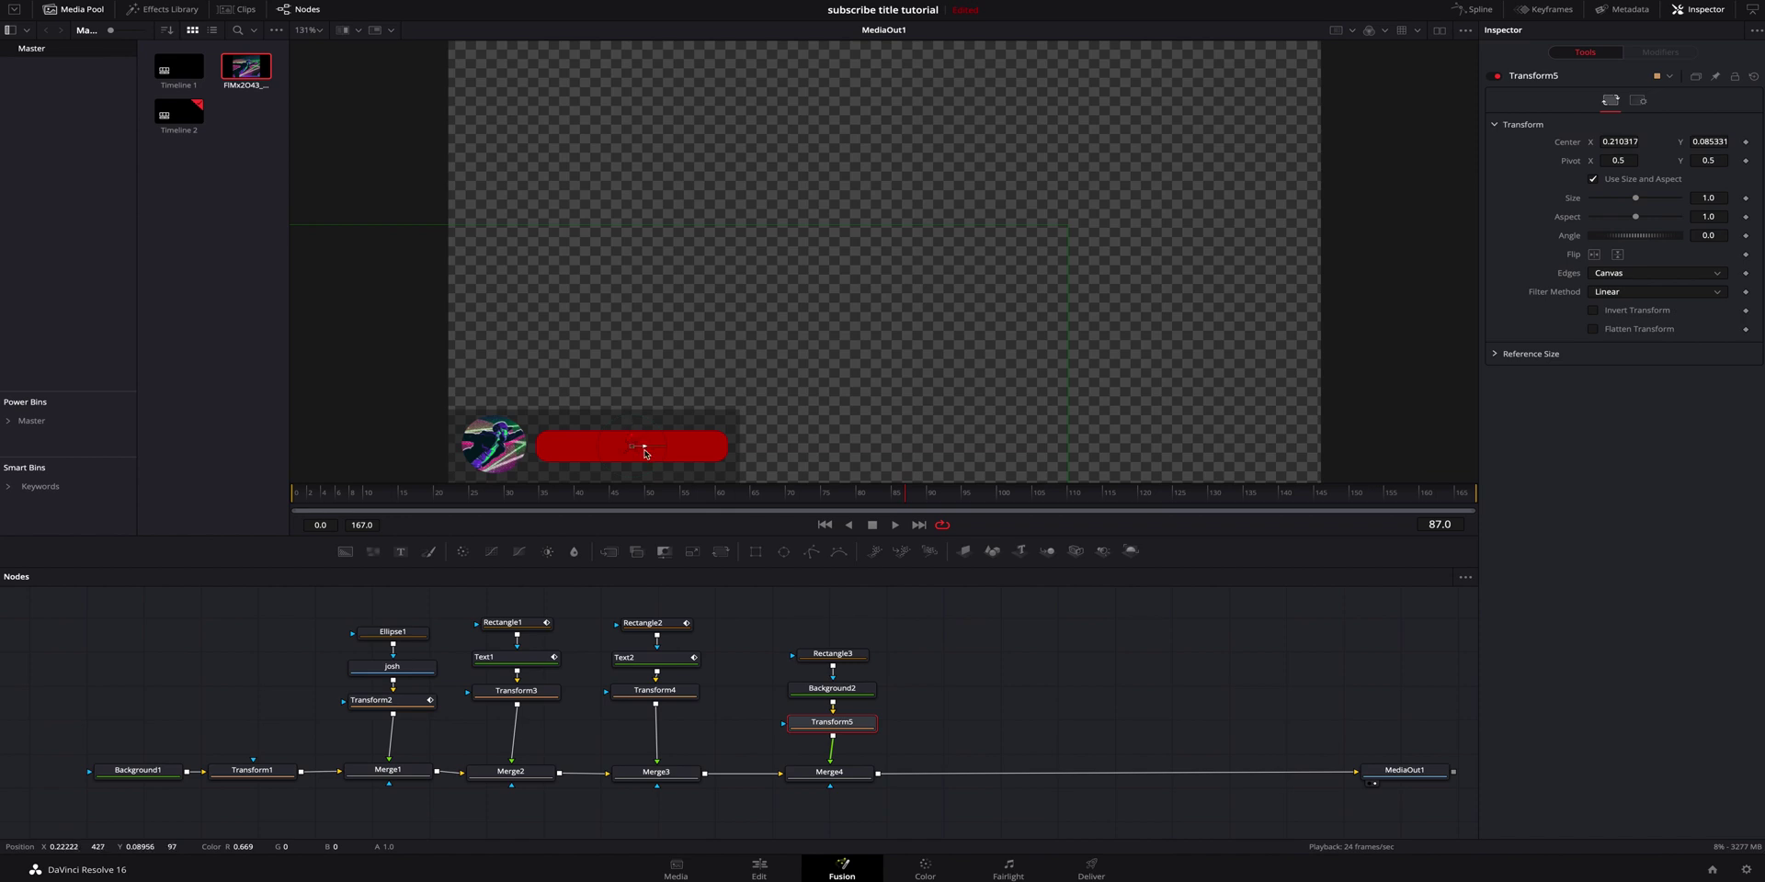
left_click_drag(647, 450, 649, 450)
Merge a new Text3 node after Merge4, reading "SUBSCRIBE" at a size of about 0.0551.
left_click(993, 681)
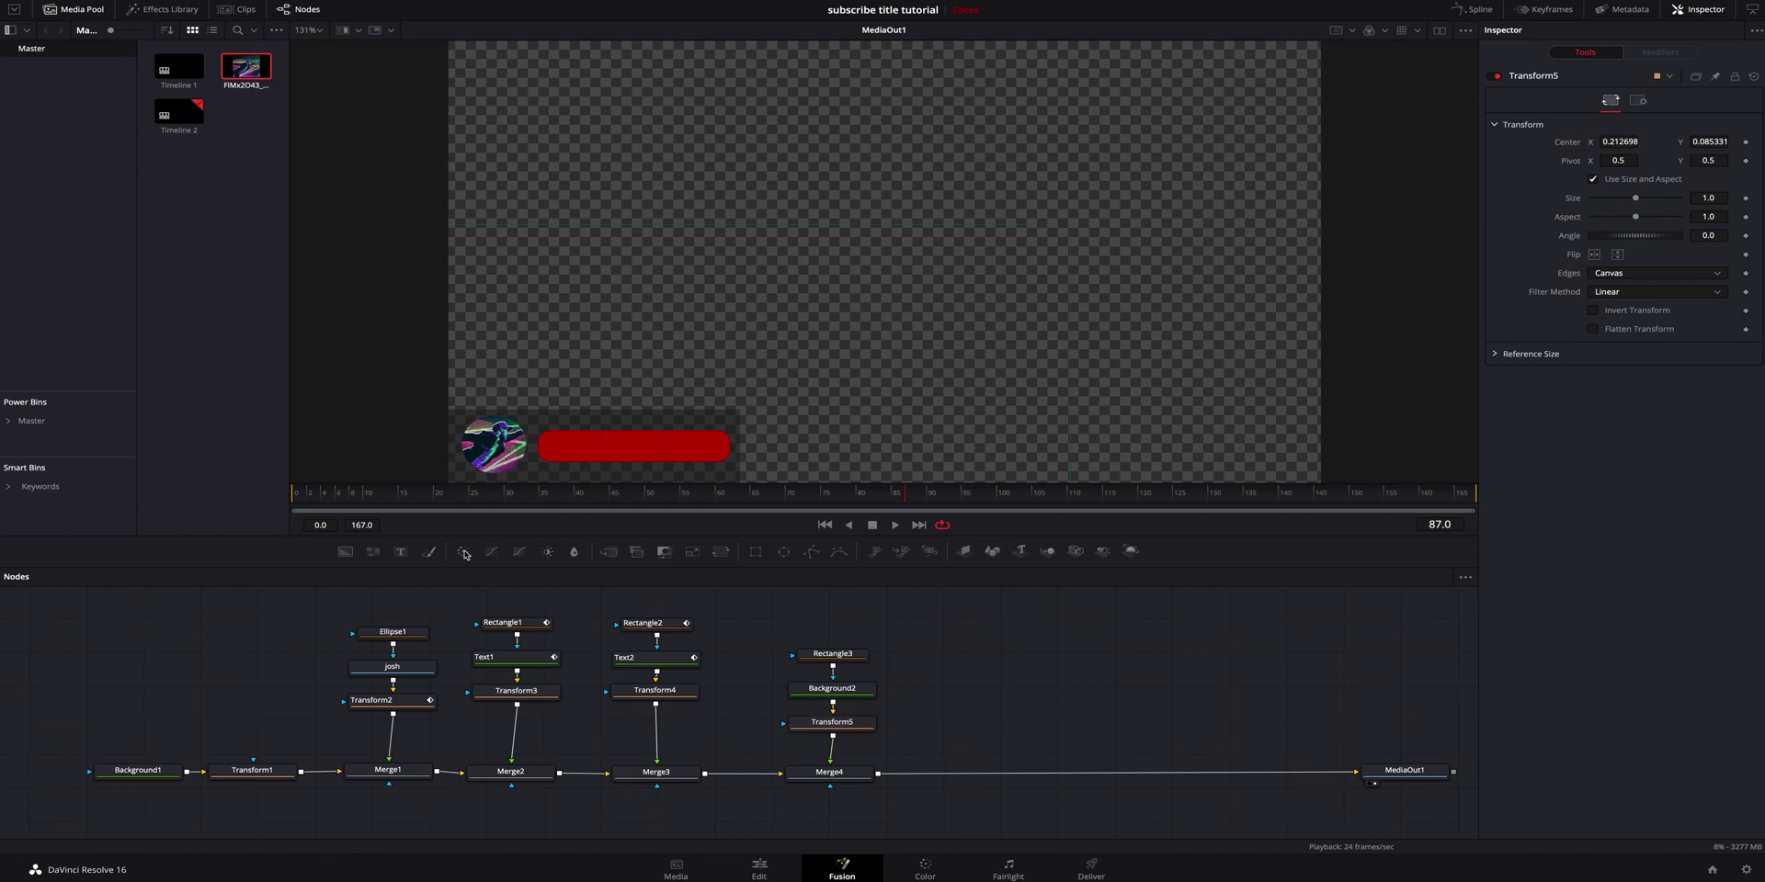
left_click(403, 551)
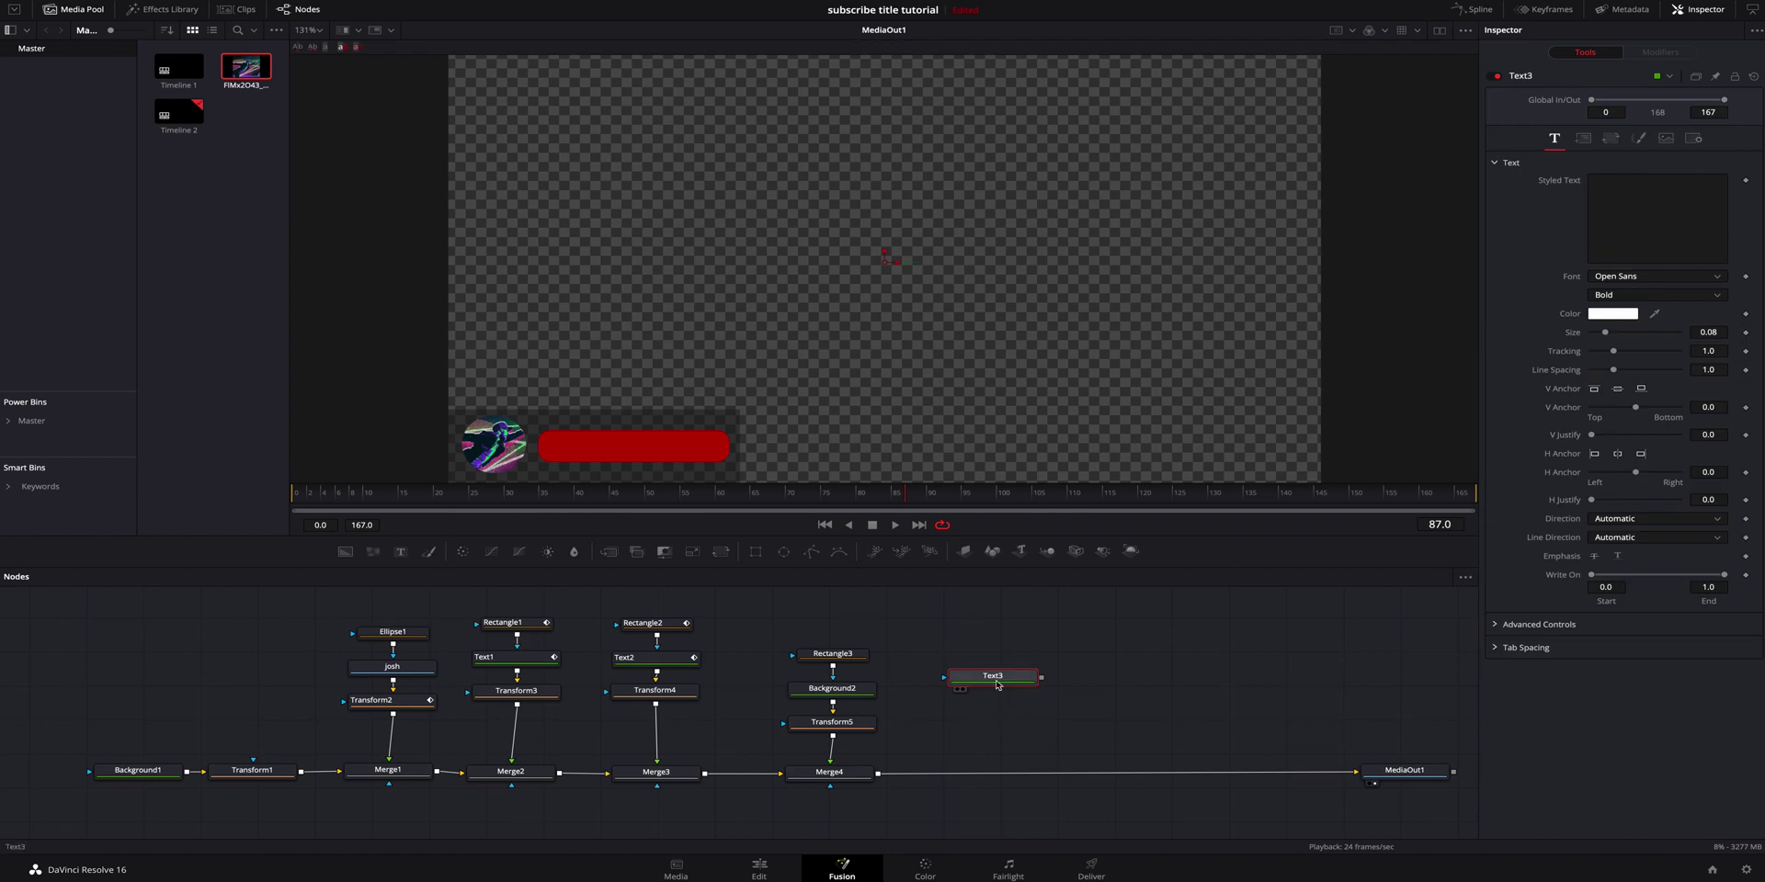
left_click_drag(998, 682, 999, 773)
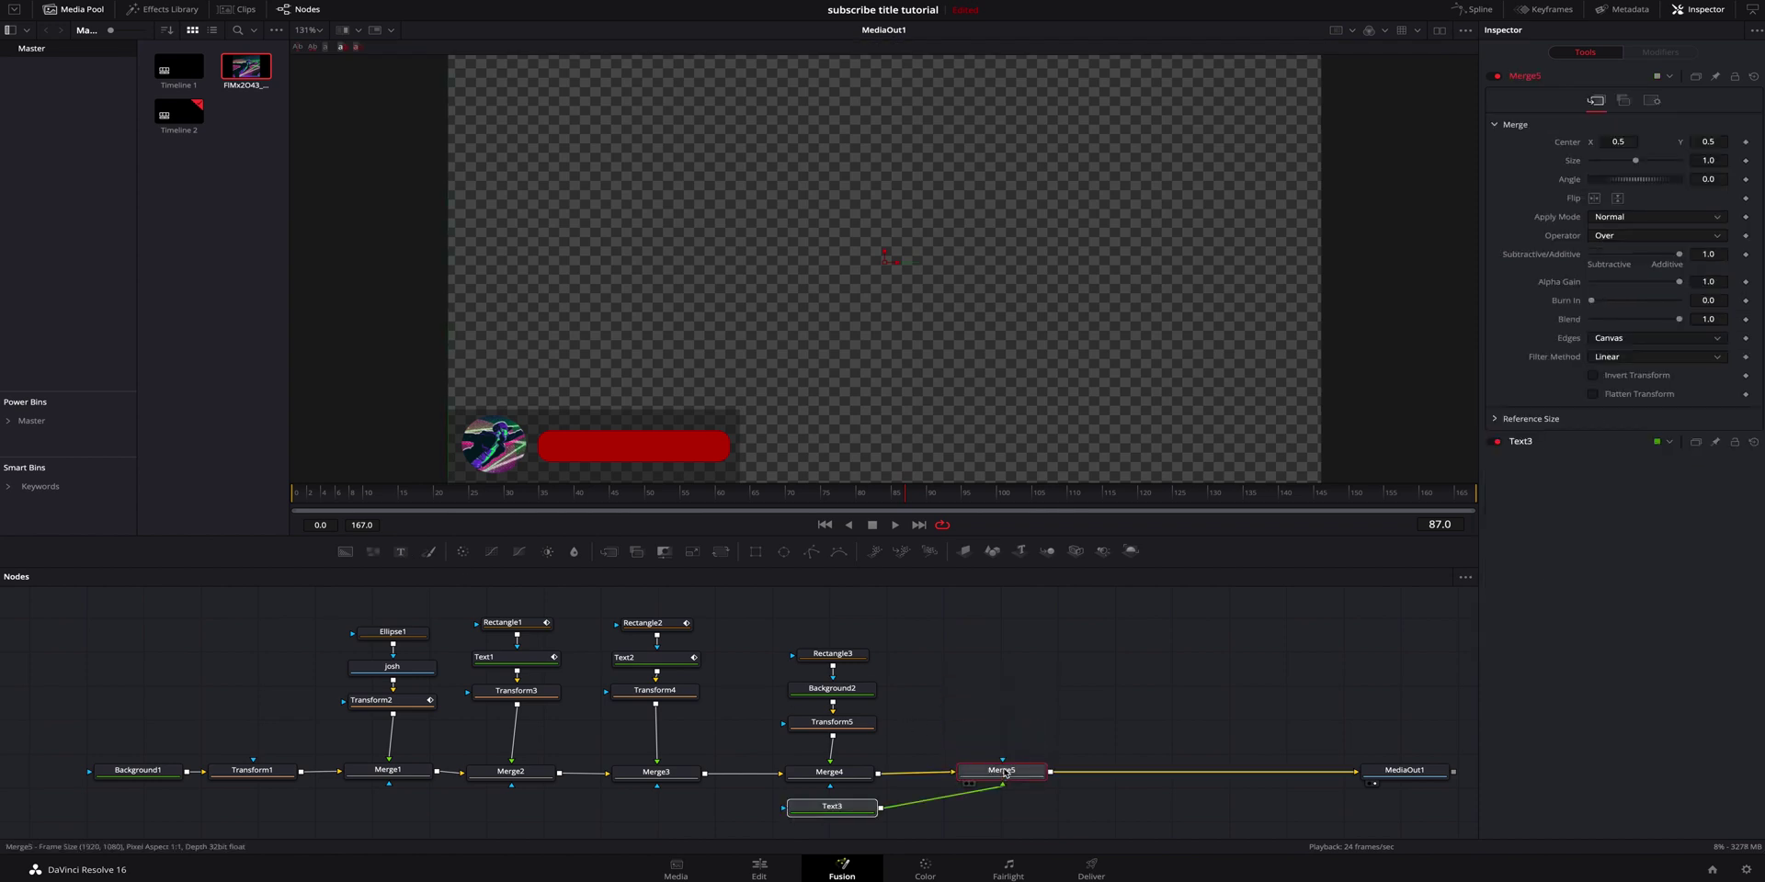
left_click_drag(861, 812, 1031, 698)
left_click(1655, 211)
type("SUBSCRIBE")
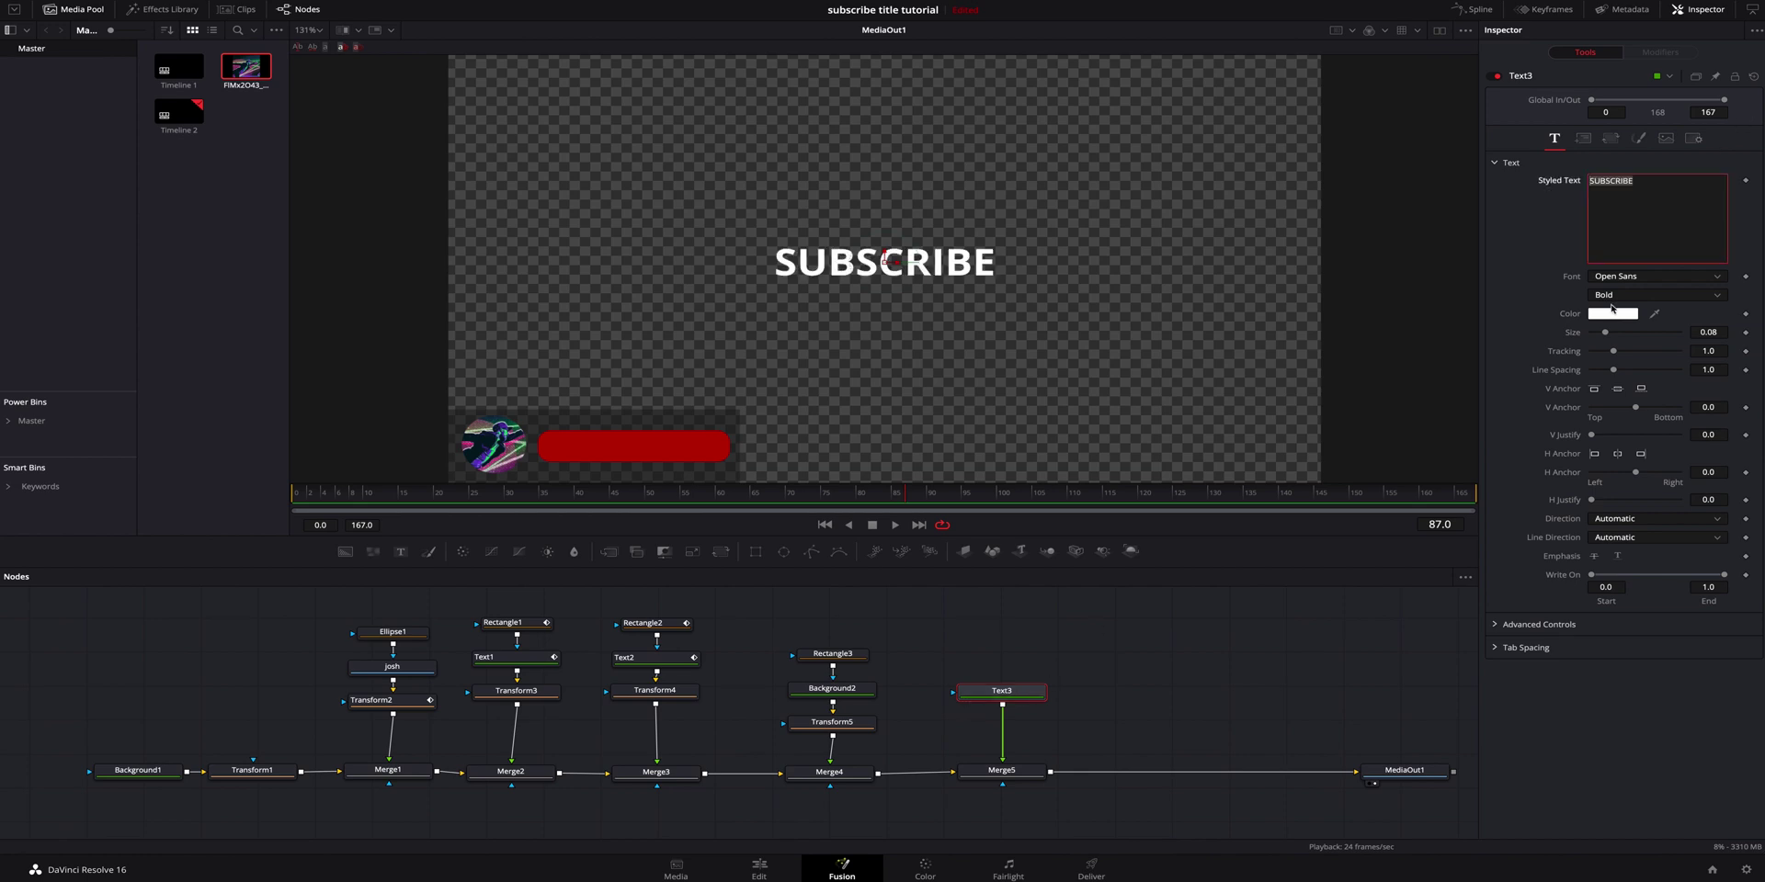
left_click_drag(1606, 338, 1603, 337)
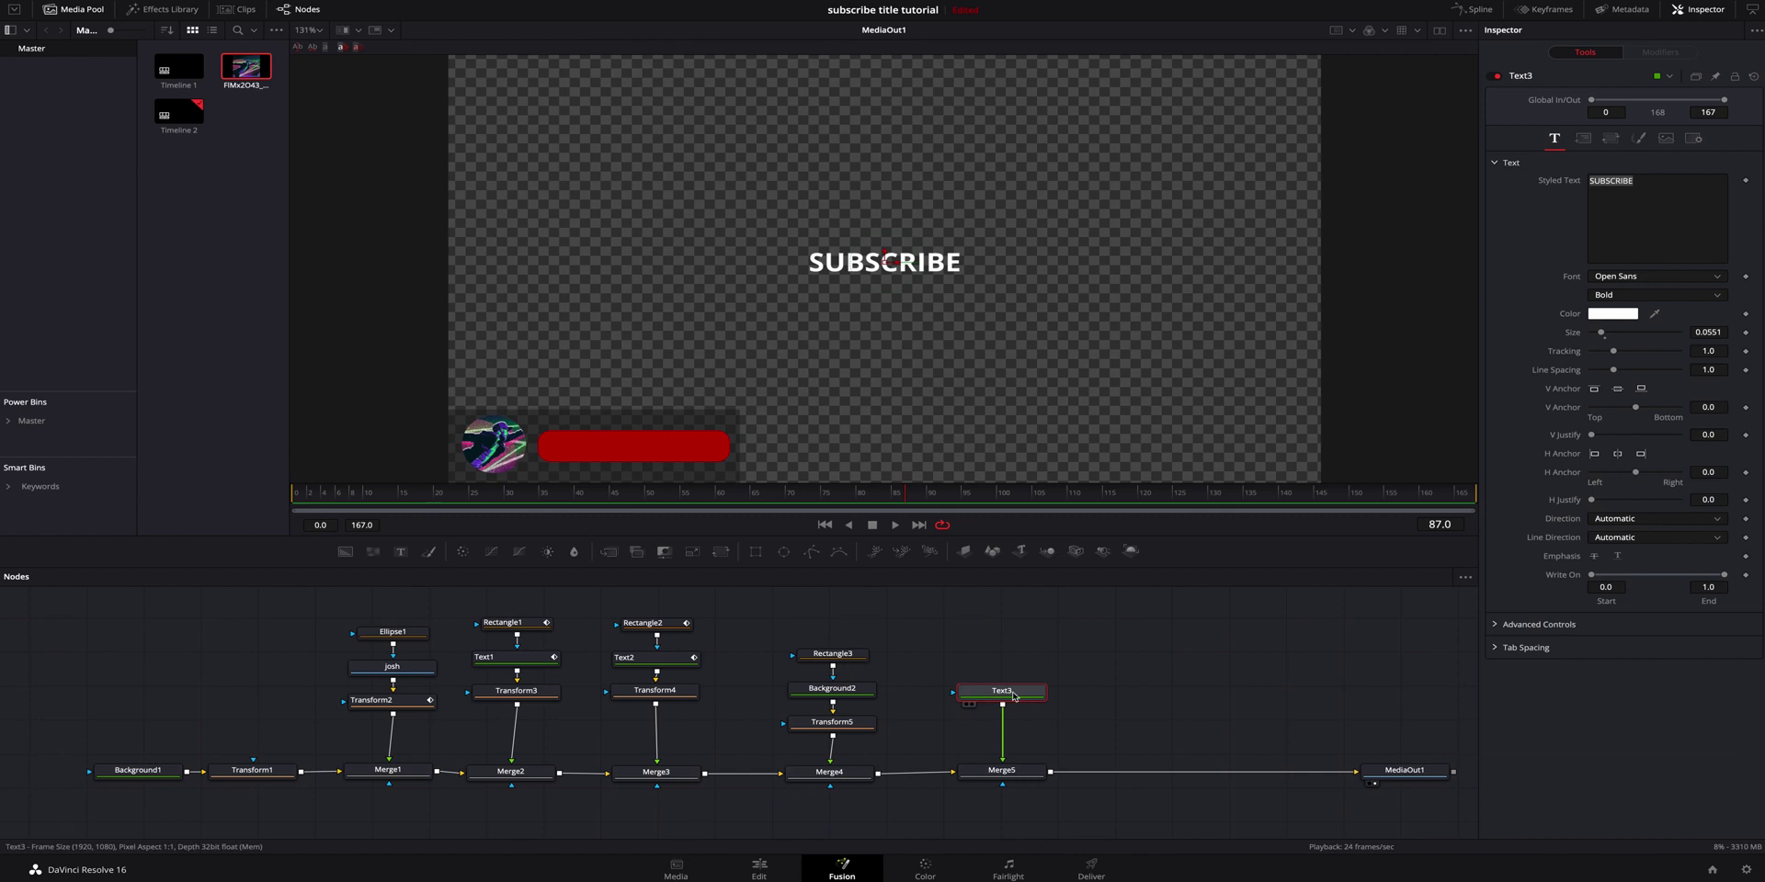
Add a Transform after Text3 to place SUBSCRIBE on the red bar at about X 0.211, Y 0.085, and set Text3's tracking to 1.039.
left_click(706, 553)
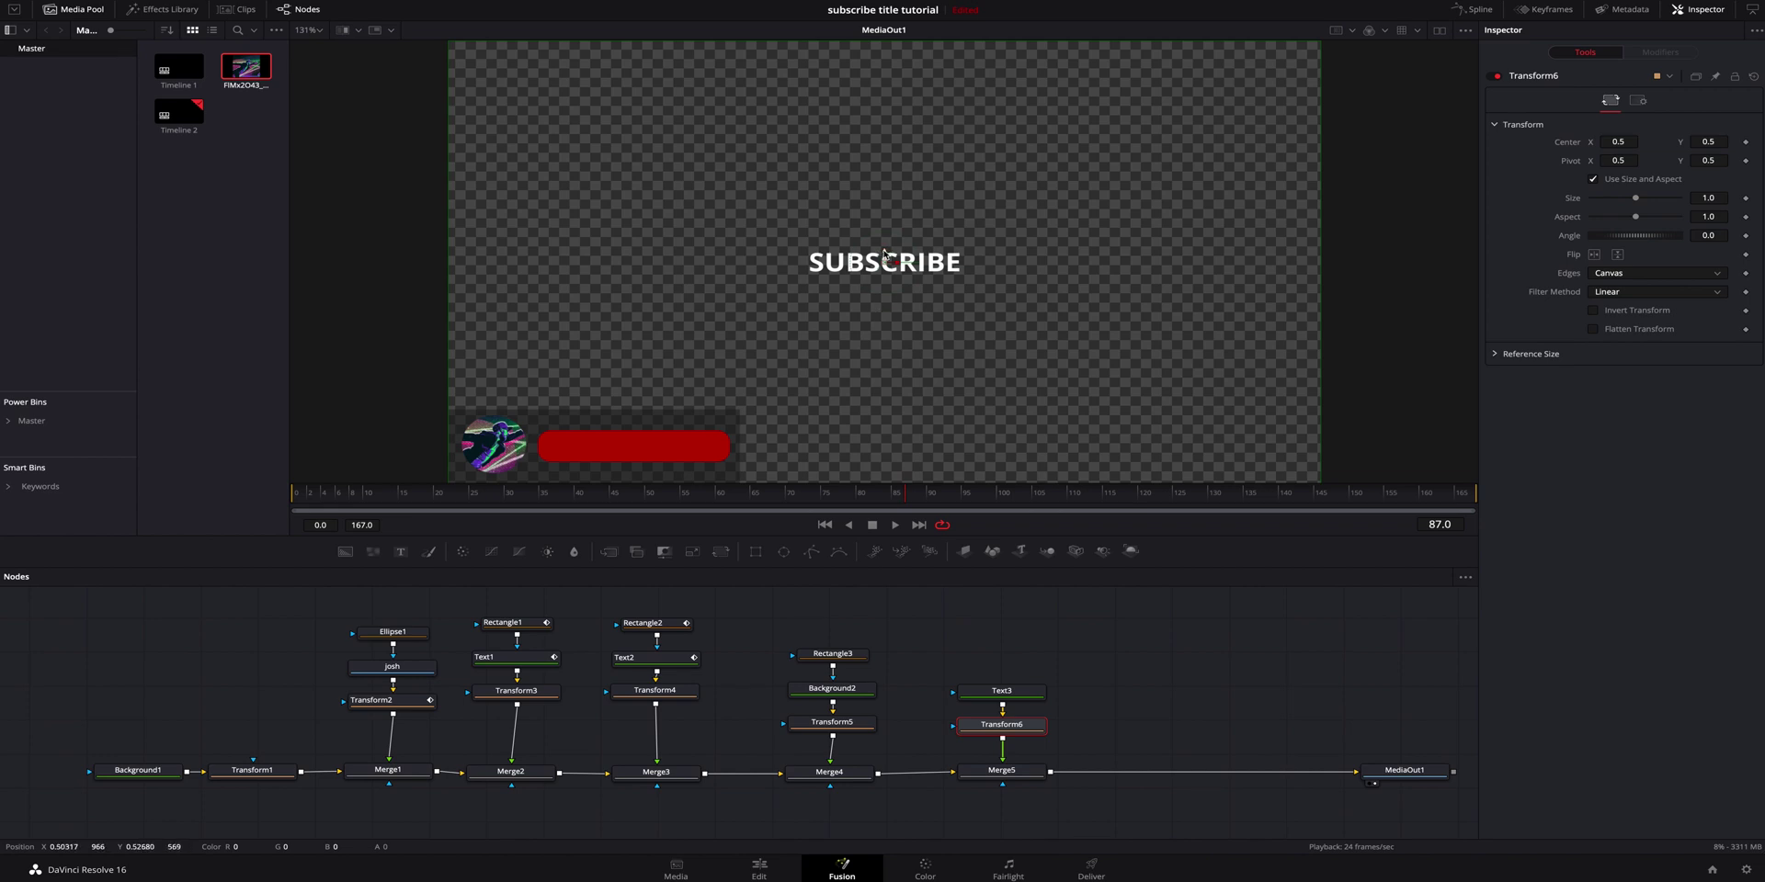
left_click_drag(884, 254, 643, 448)
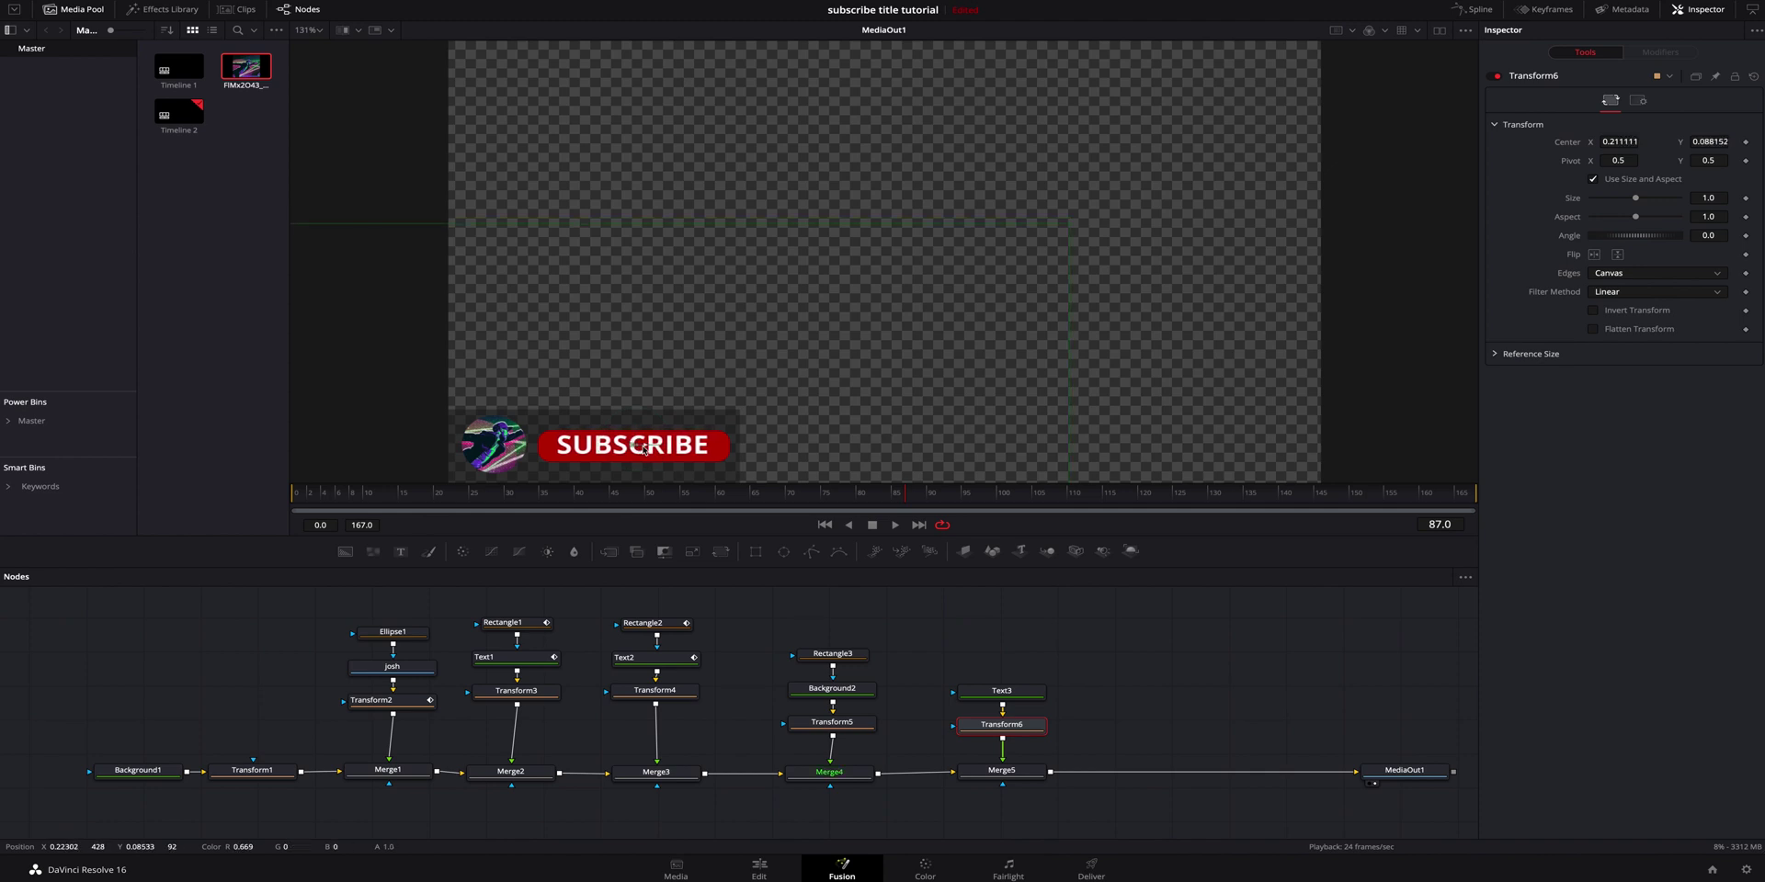
left_click(1005, 698)
left_click_drag(1613, 351, 1615, 353)
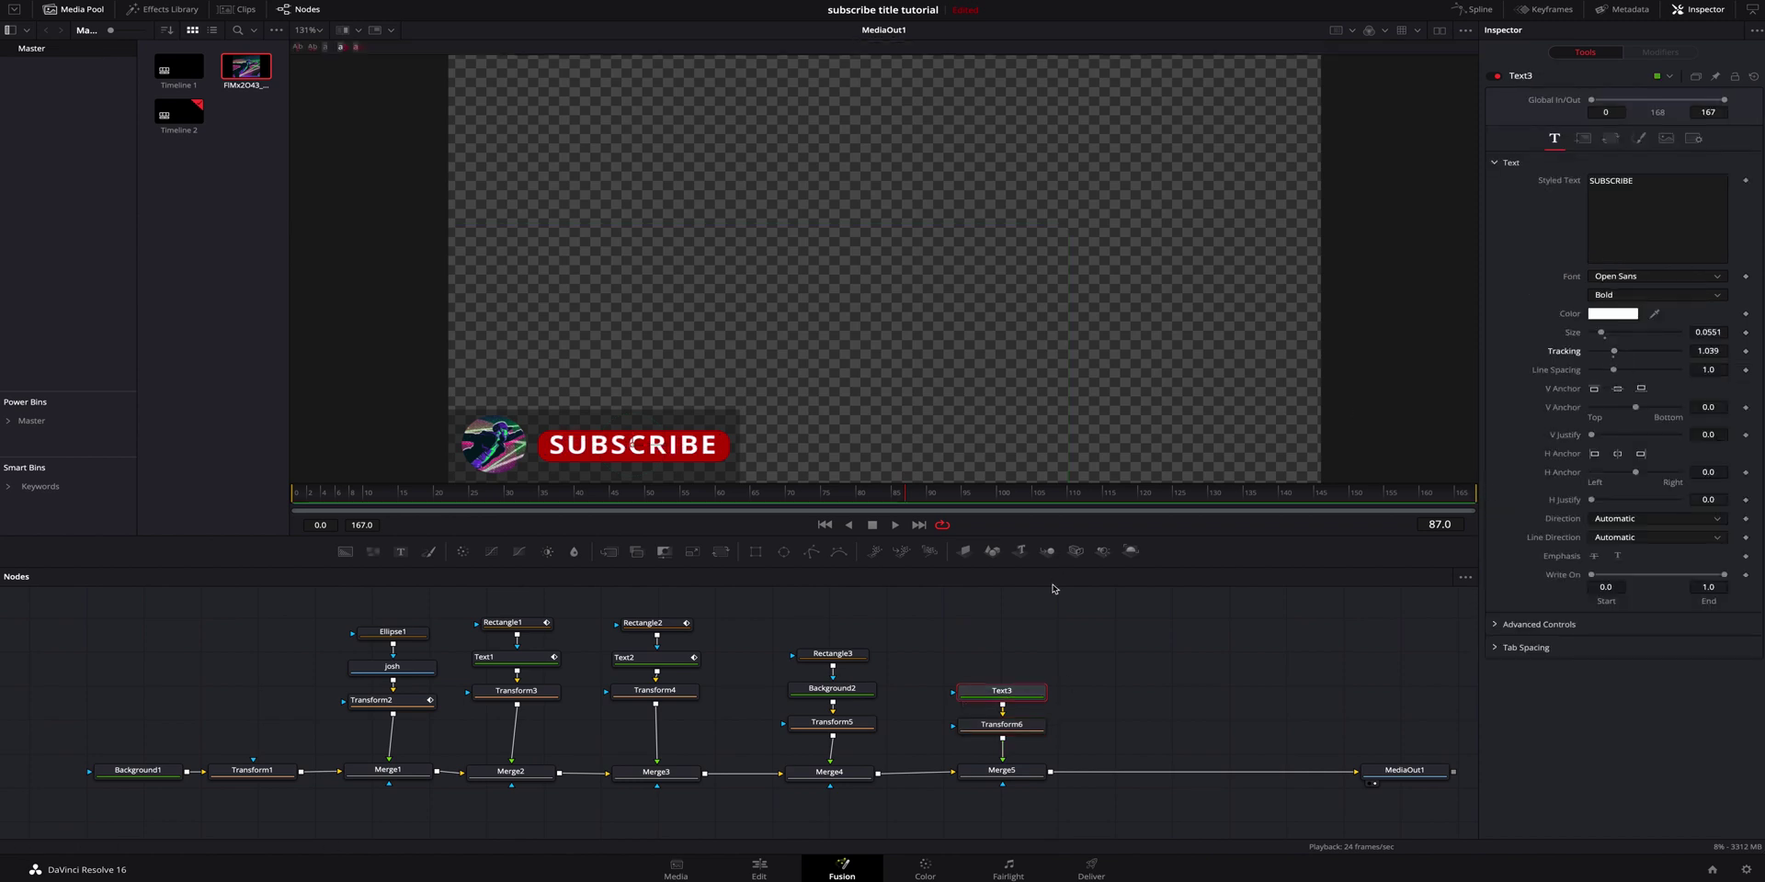
left_click(1025, 725)
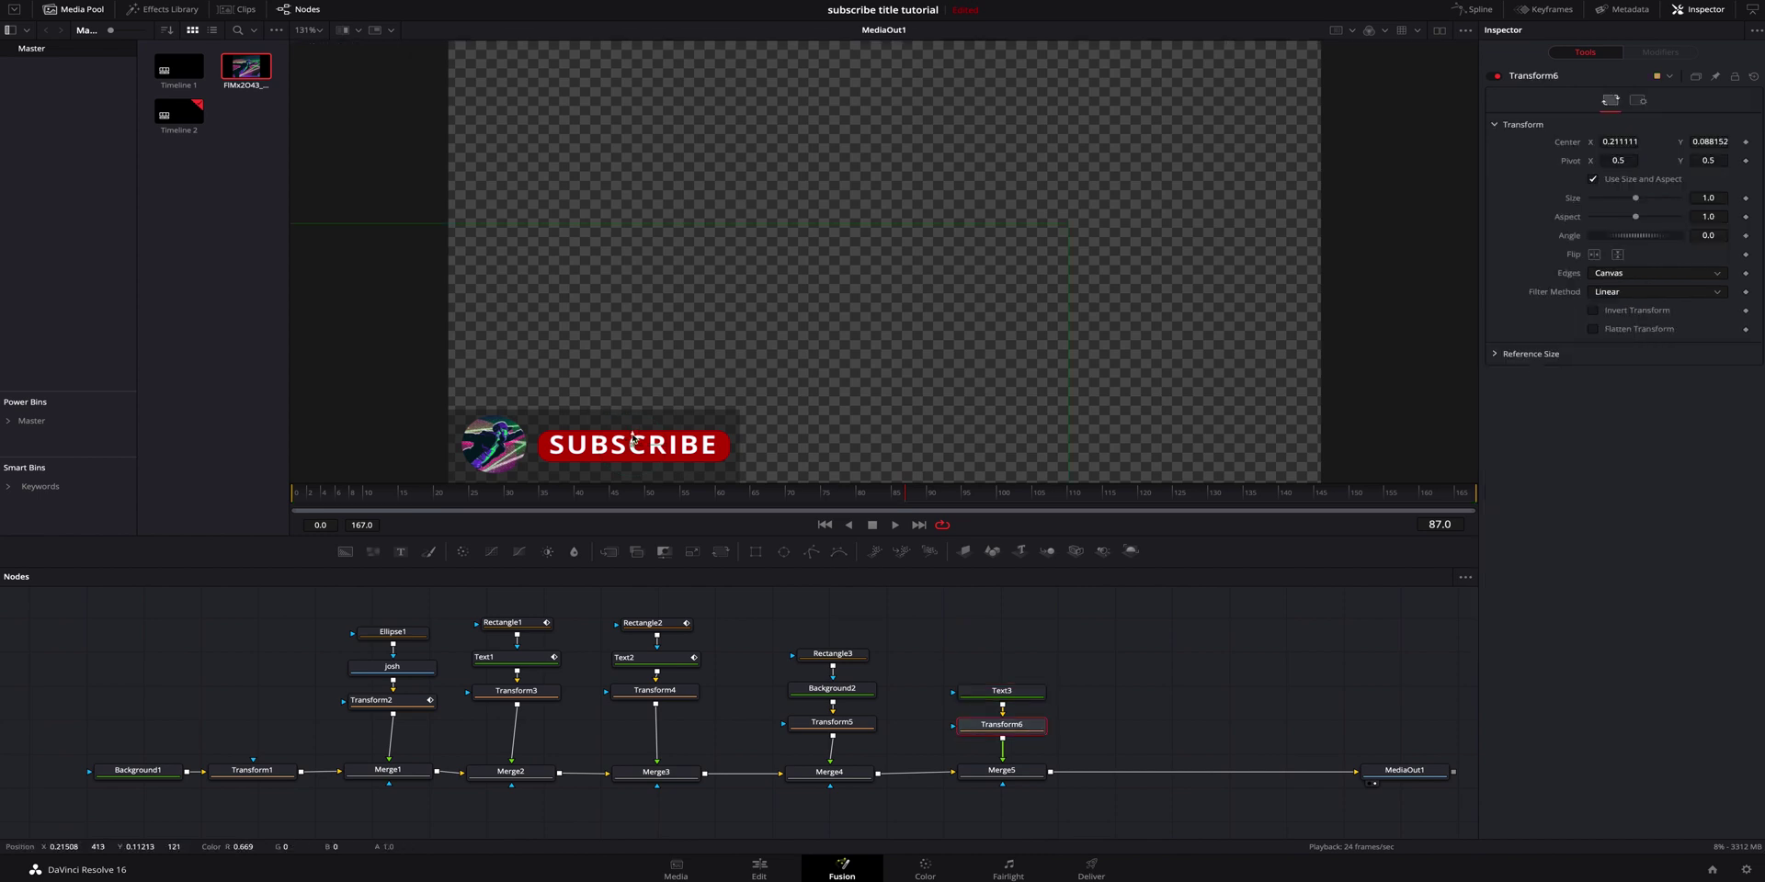
left_click_drag(633, 438, 640, 445)
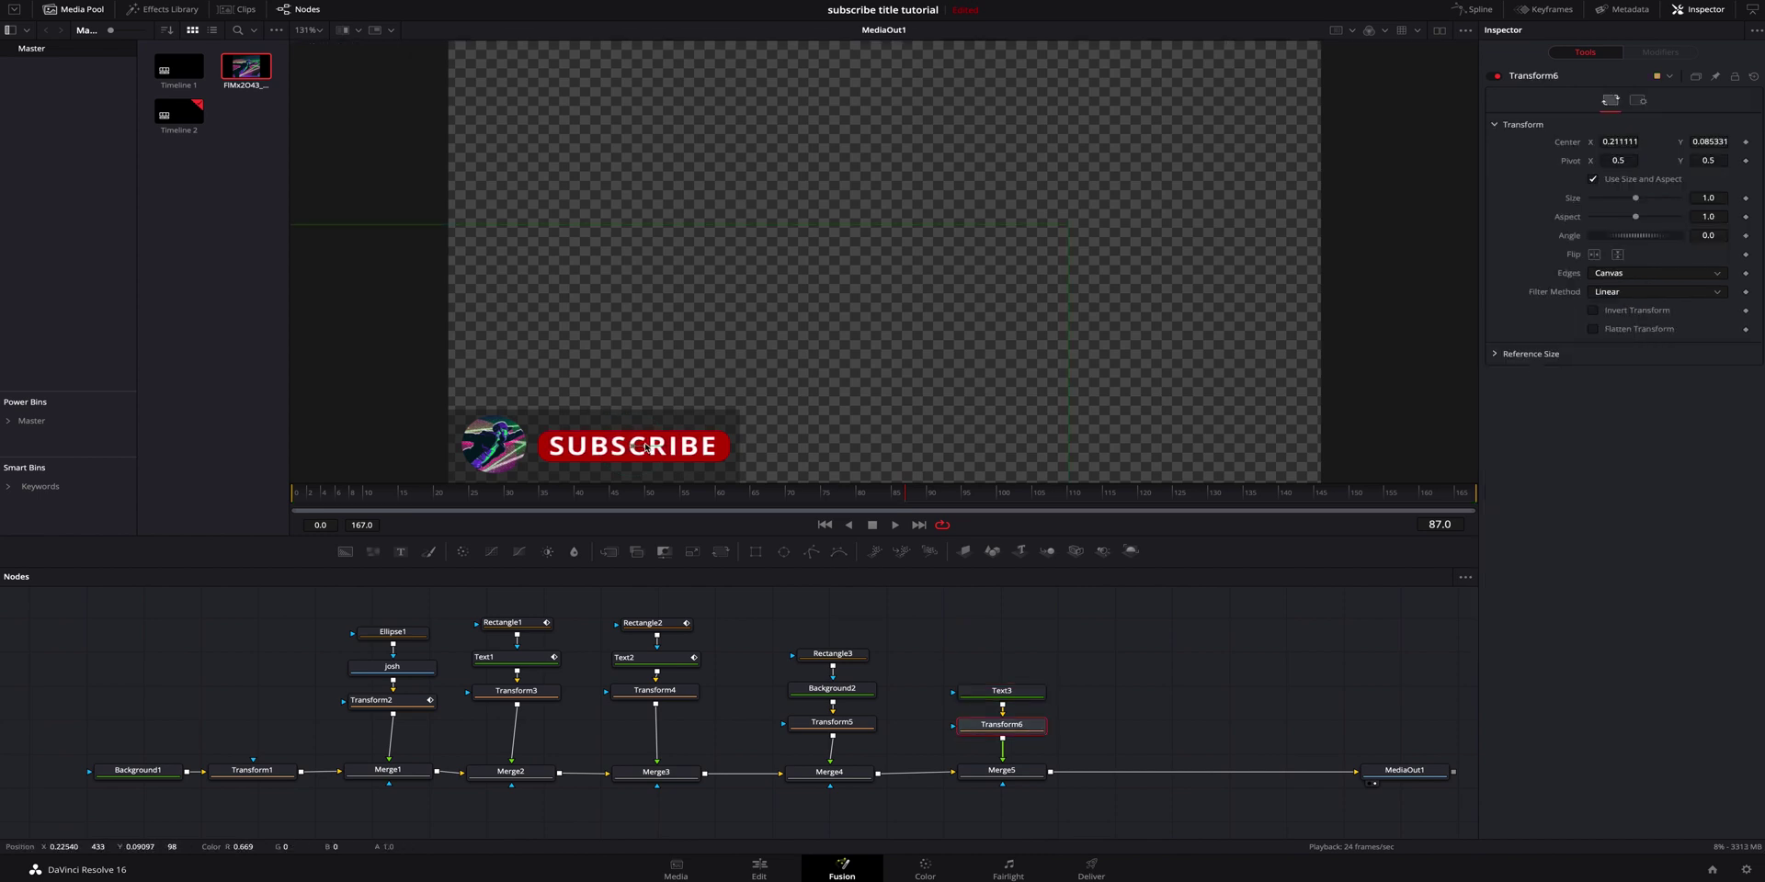
Move the red bar and SUBSCRIBE node branches with Merge4 and Merge5 farther along the chain, leaving space after Merge3.
left_click(1168, 705)
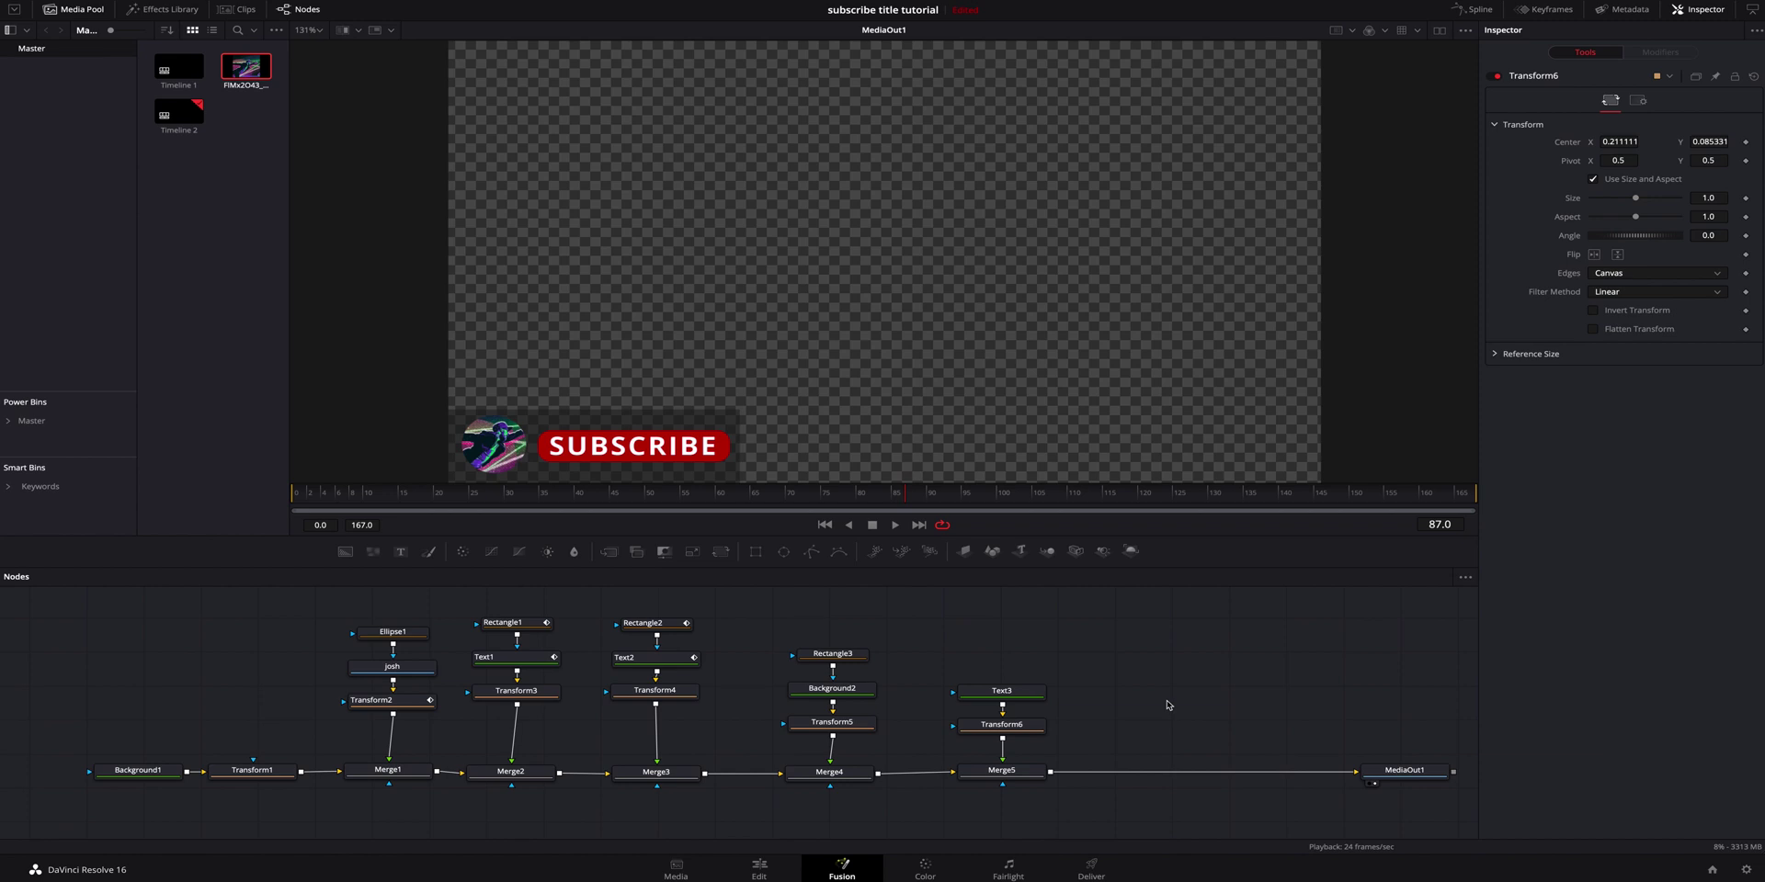
left_click_drag(1084, 801, 772, 639)
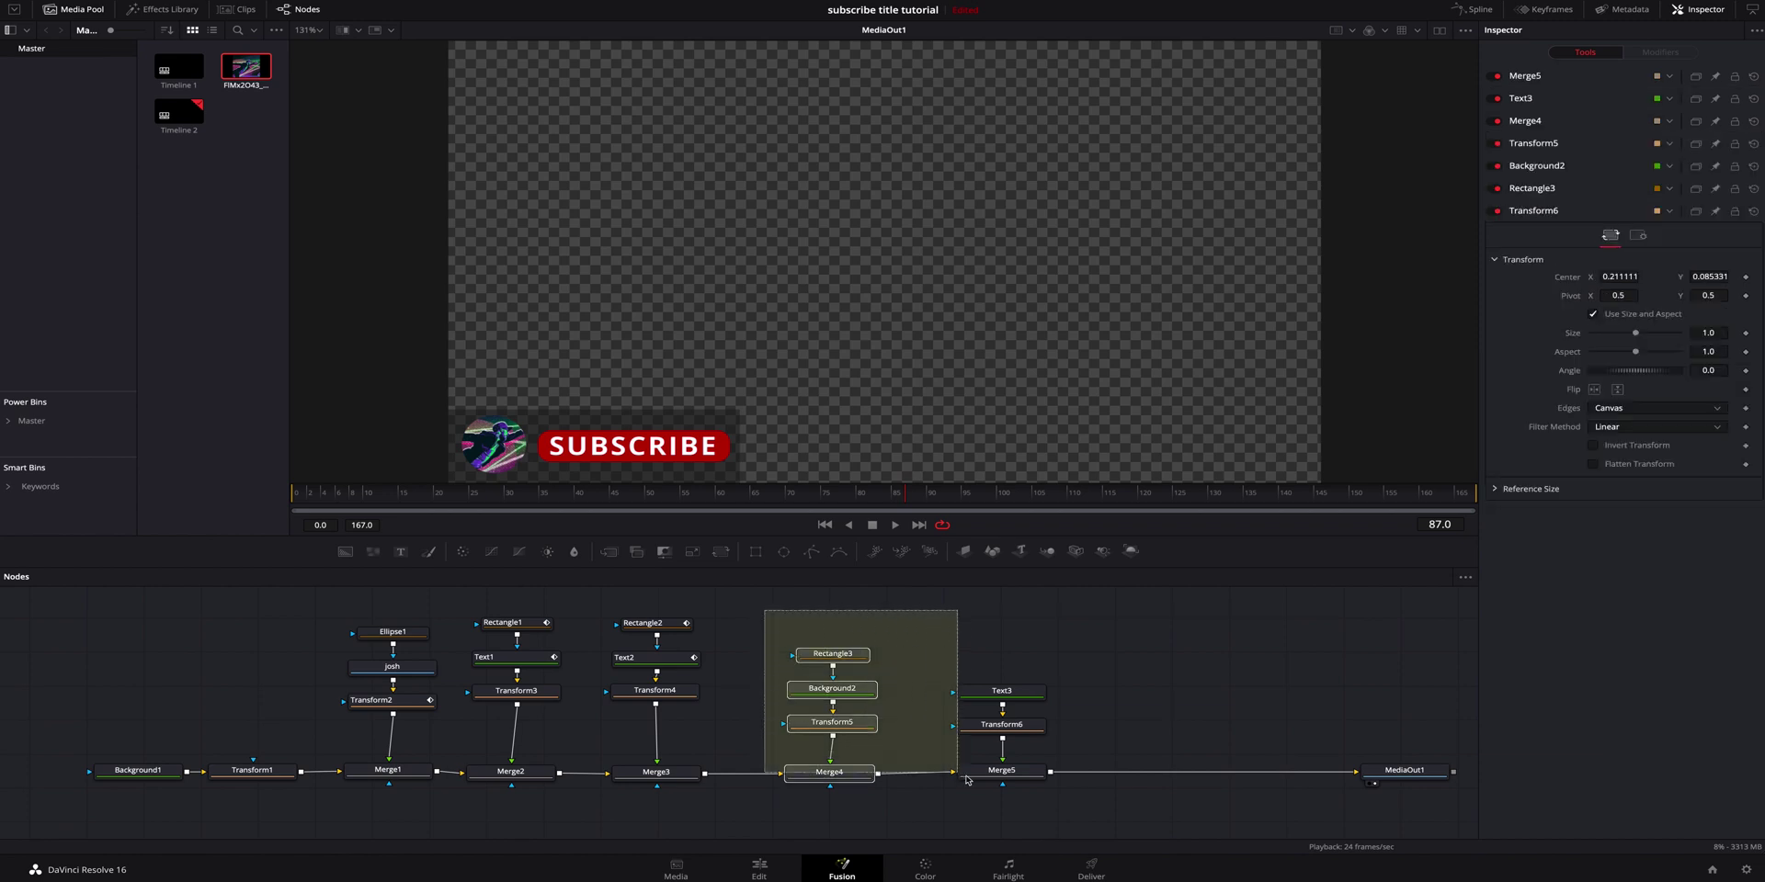
left_click_drag(1002, 773, 1178, 772)
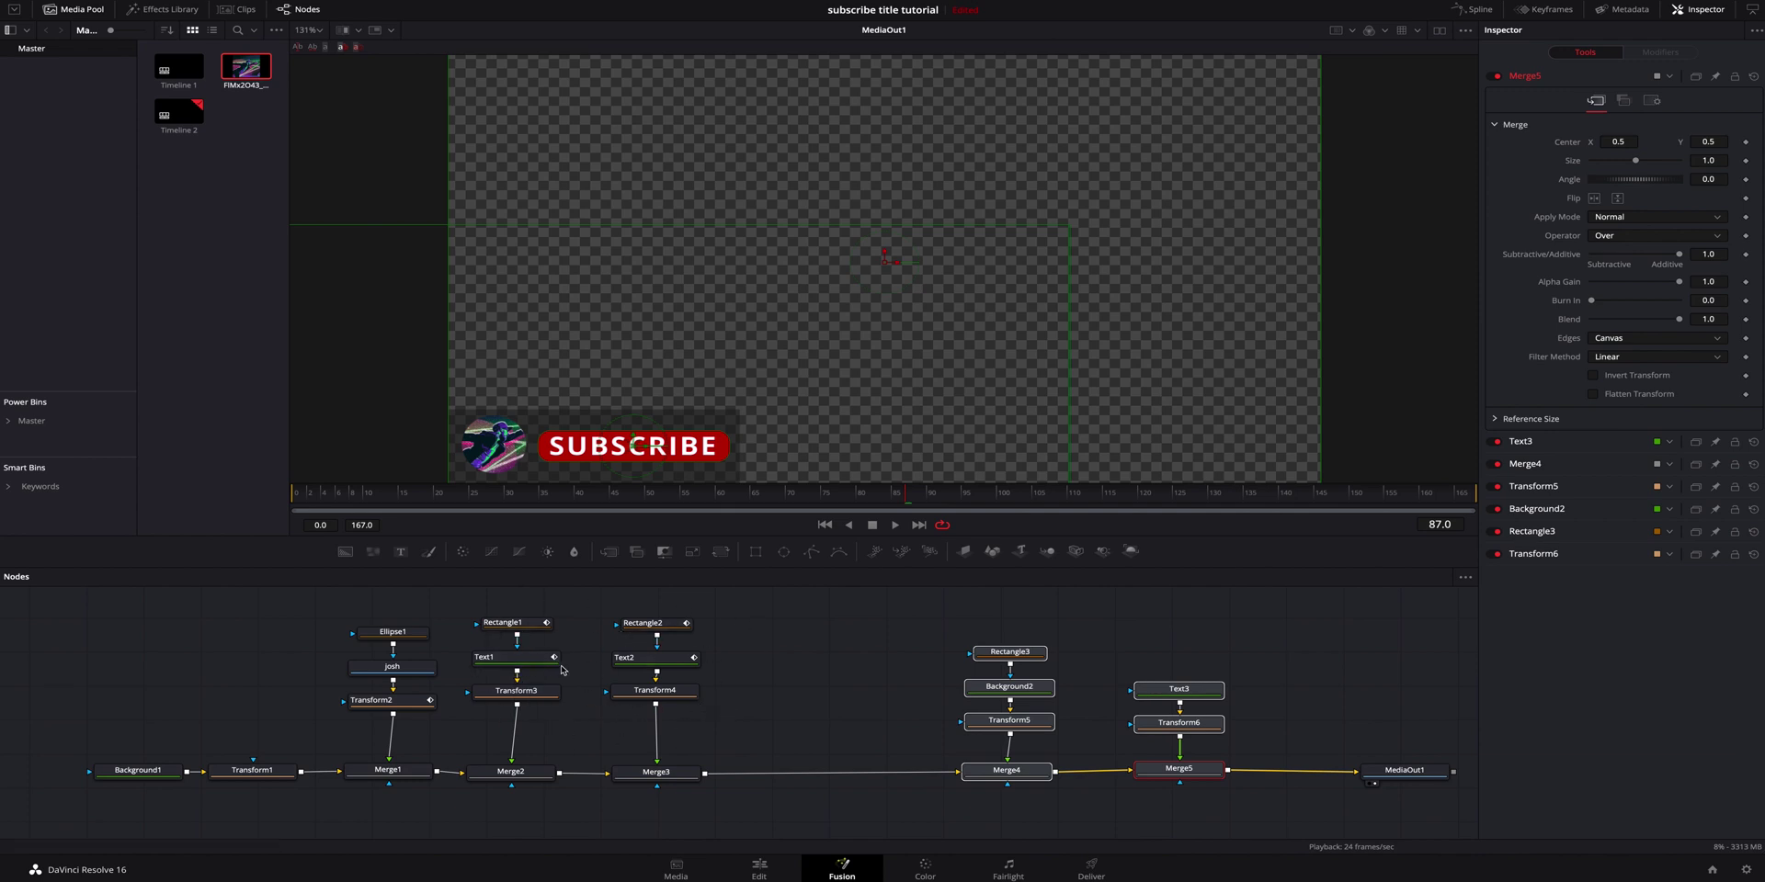
Keyframe Transform5's Size between frames 87 and 95 so the red bar grows from nothing and bounces to full size.
left_click(1028, 722)
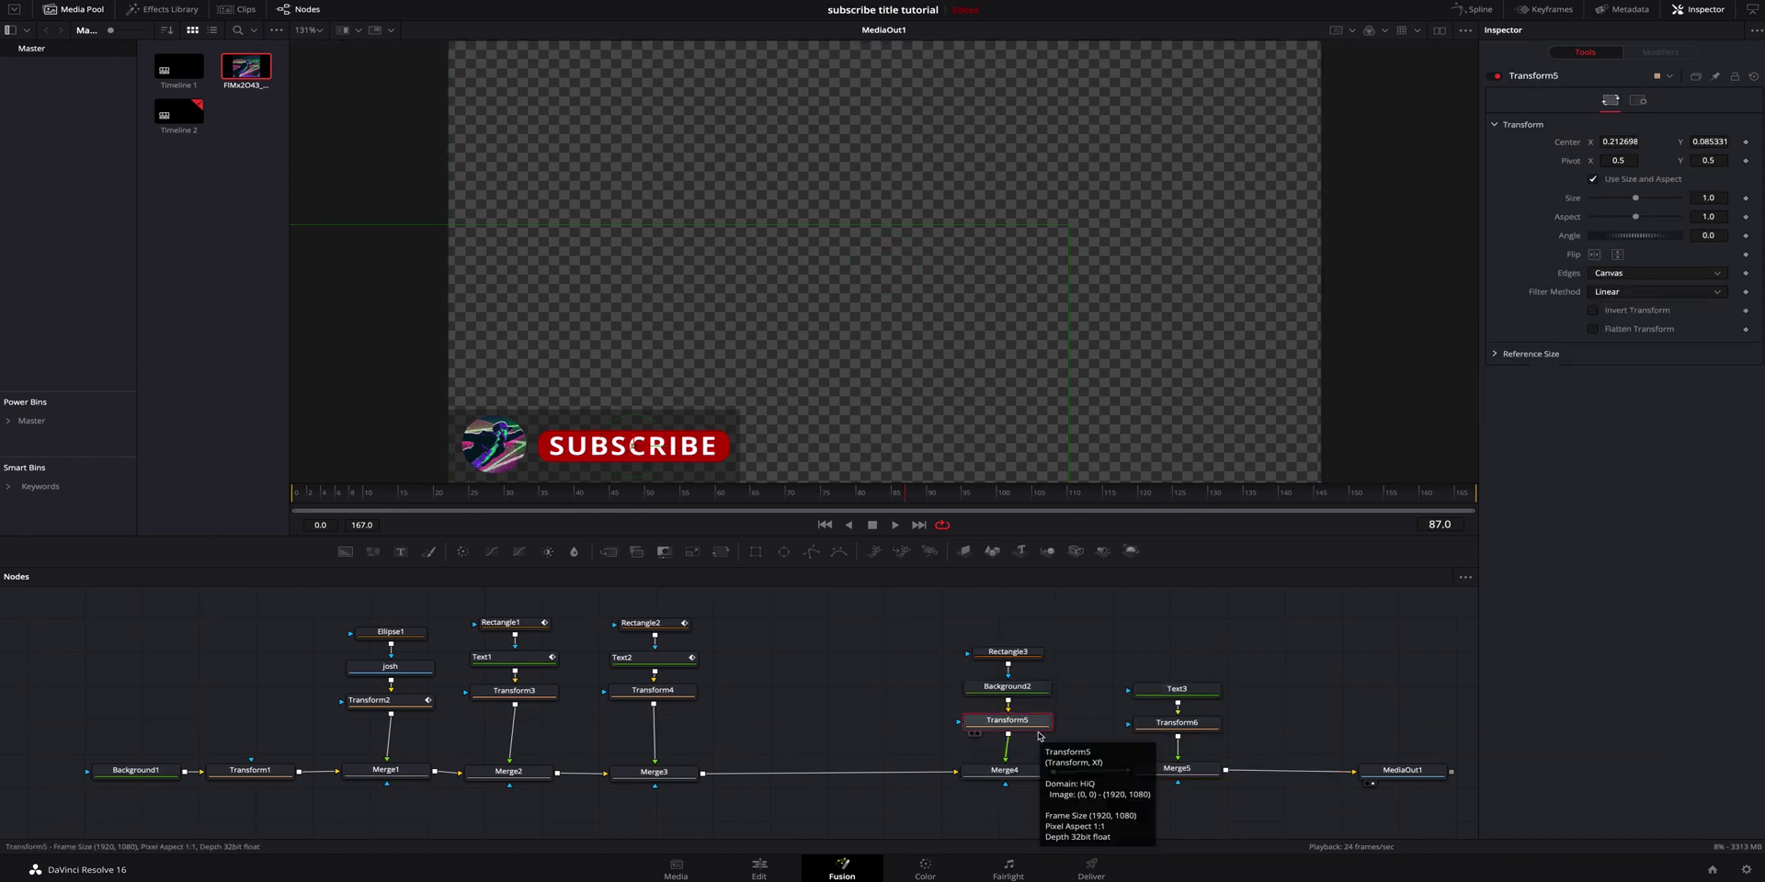
left_click(1745, 199)
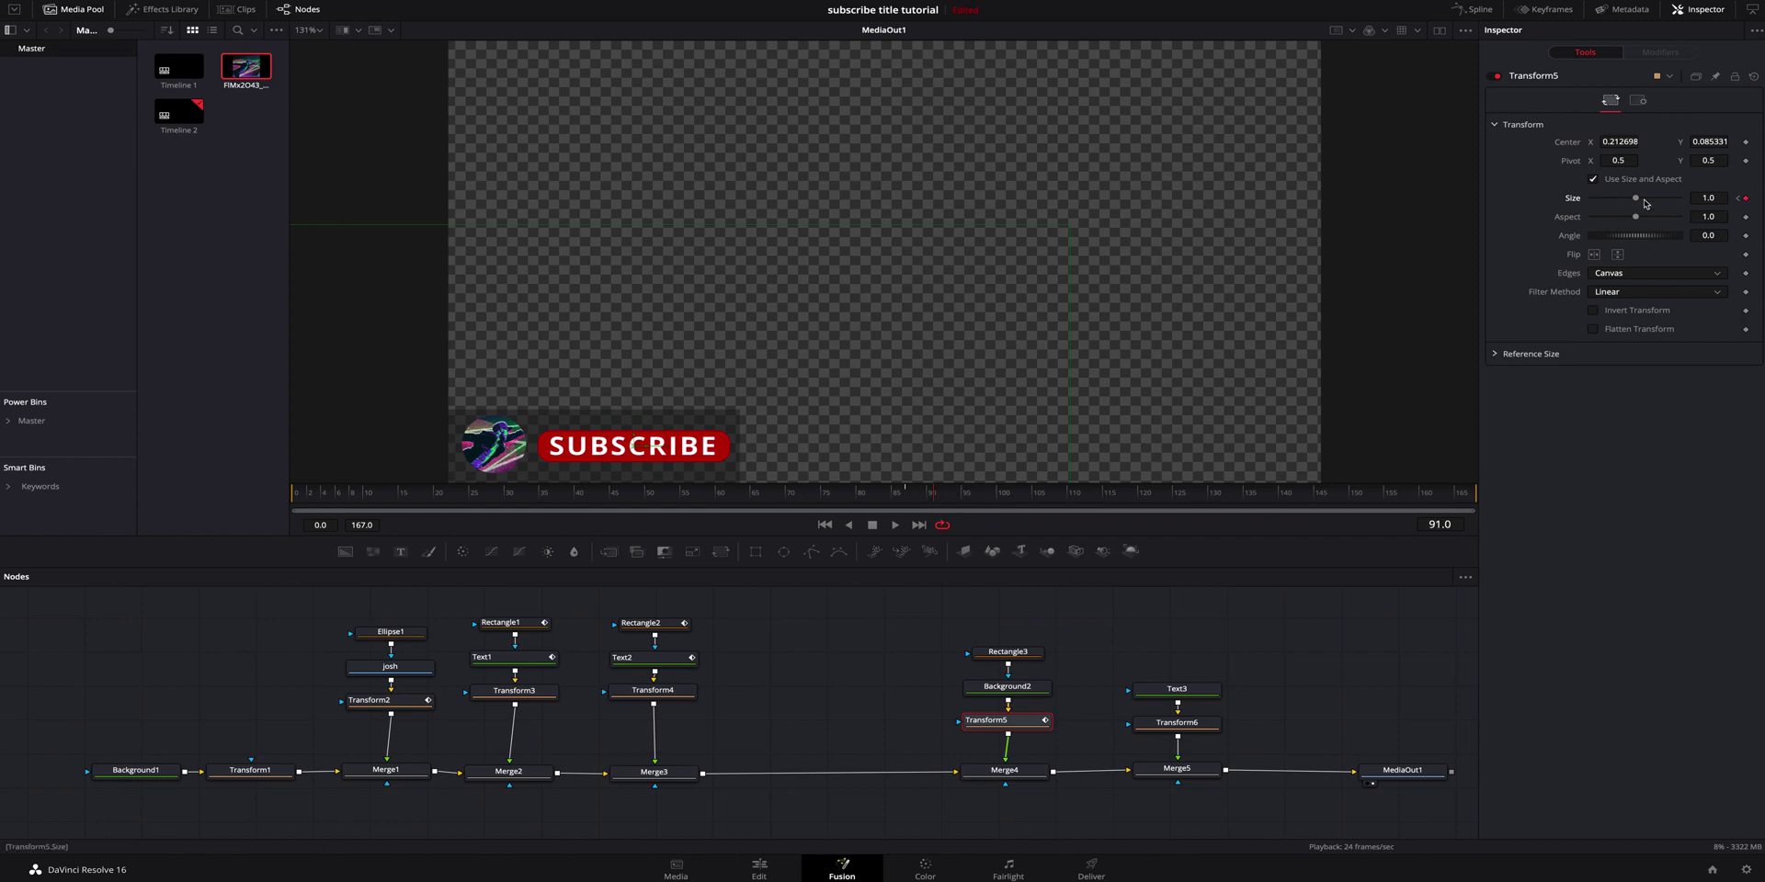
left_click_drag(1637, 199, 1639, 200)
left_click_drag(1637, 200, 1635, 202)
left_click_drag(1634, 201, 1636, 201)
left_click(908, 496)
left_click_drag(1635, 201, 1536, 208)
Play back and scrub through the red bar's pop-in to check its timing.
left_click_drag(906, 494, 1038, 495)
key("space")
key("space")
left_click_drag(882, 499, 864, 501)
left_click_drag(708, 506, 965, 501)
Fade in SUBSCRIBE in Text3 with opacity keyframes from zero at frame 95 to 1.0 at about frame 98, and play it back.
left_click(1176, 689)
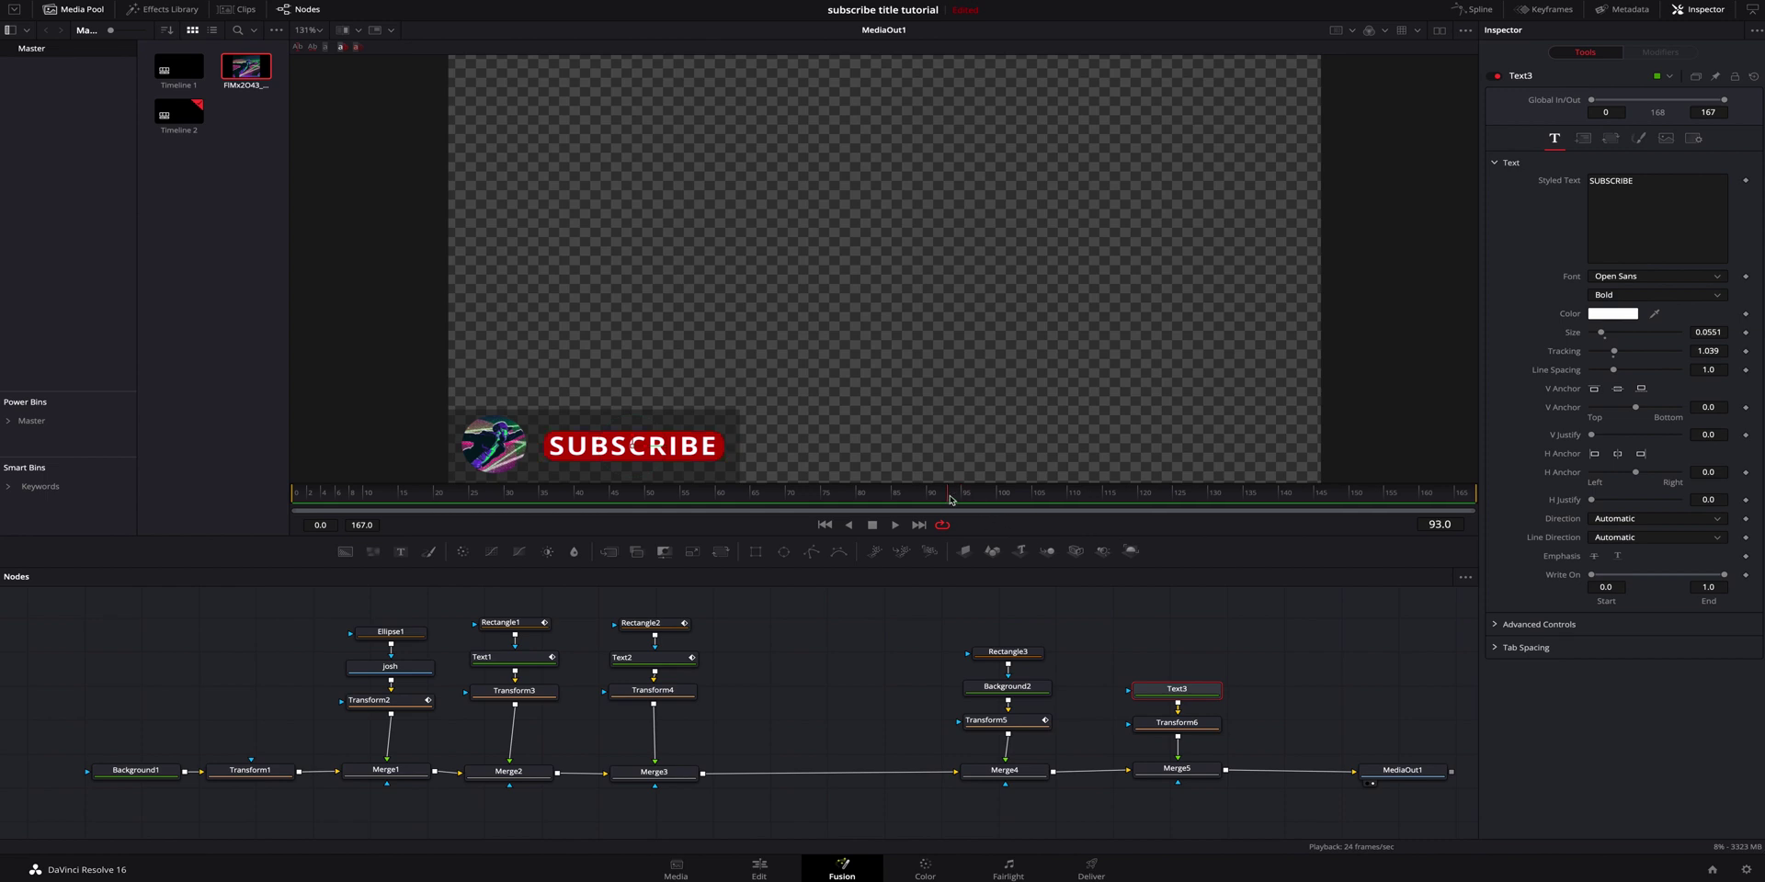
left_click_drag(959, 499, 965, 497)
left_click(1639, 137)
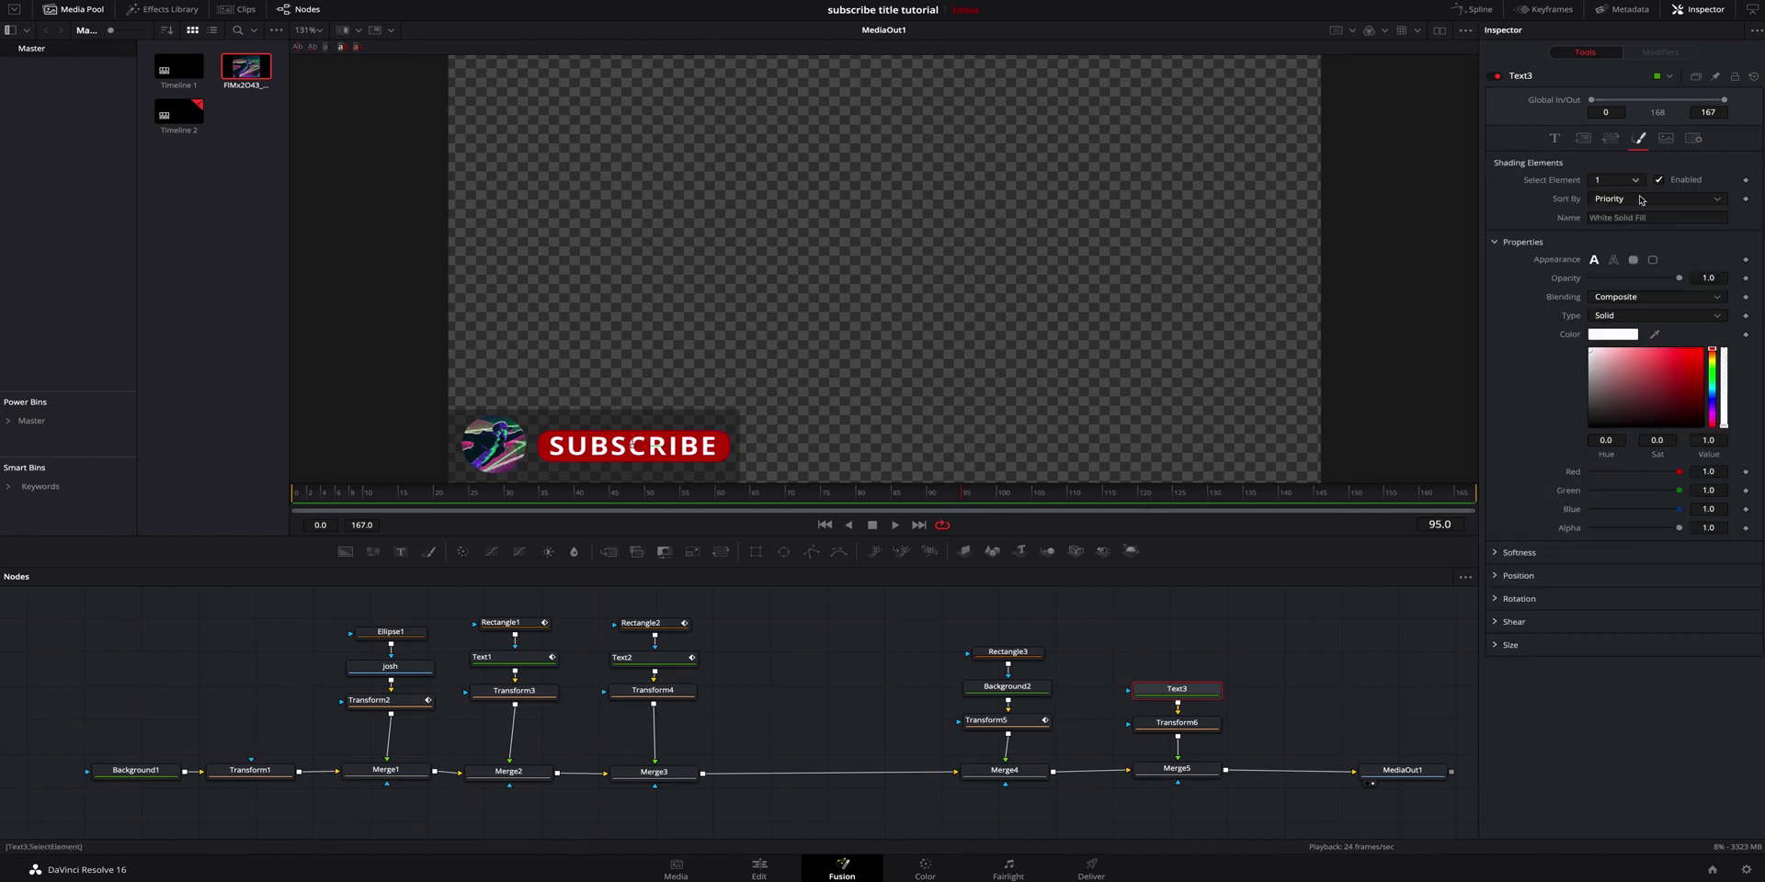
left_click(1745, 279)
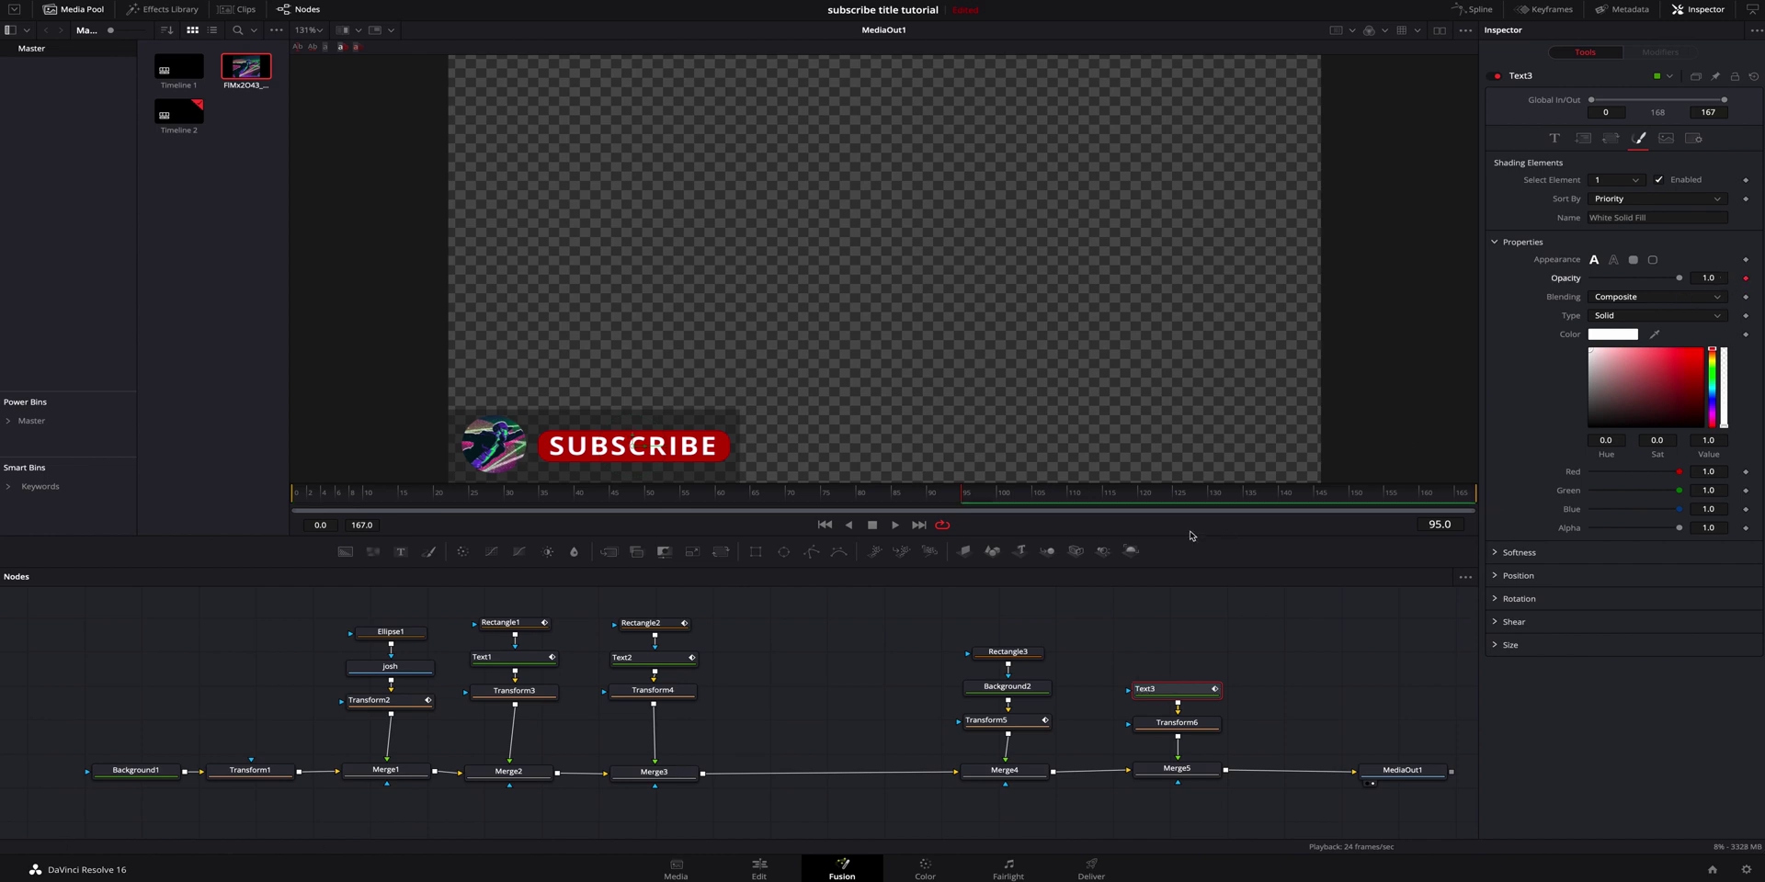
left_click_drag(970, 498, 982, 501)
left_click_drag(982, 499, 964, 500)
left_click_drag(1680, 277, 1528, 291)
key("space")
left_click(948, 499)
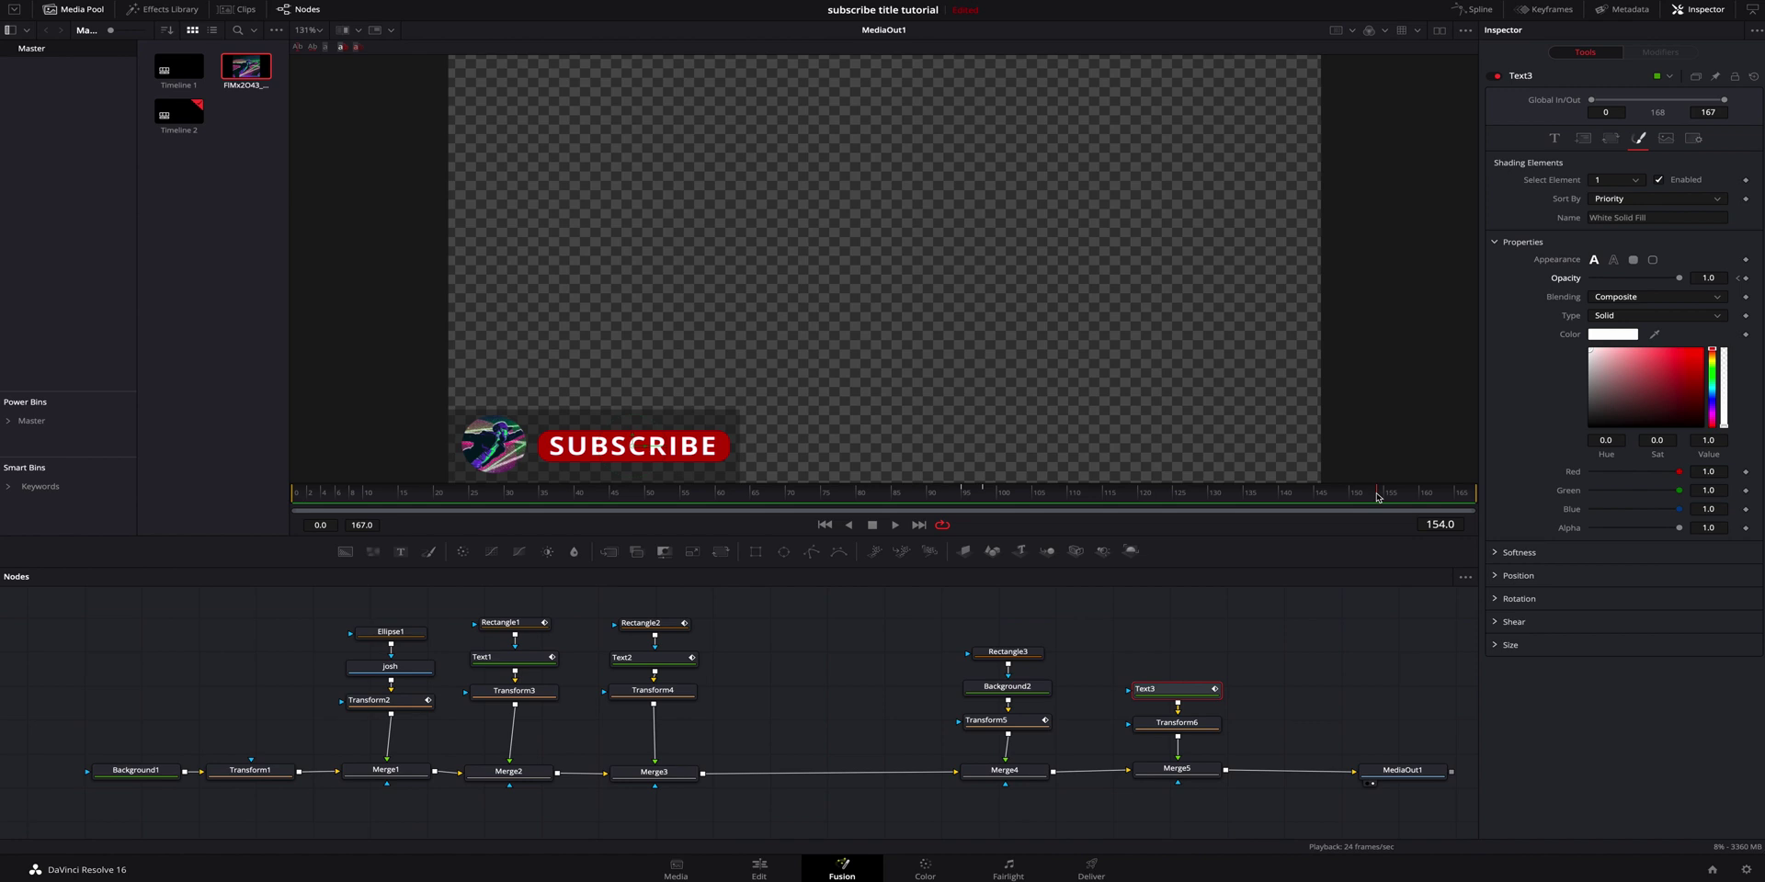
Add Center keyframes at frame 157 on Transform6, Transform5, Transform1 and Transform2.
left_click_drag(1377, 497, 1404, 497)
left_click(1176, 722)
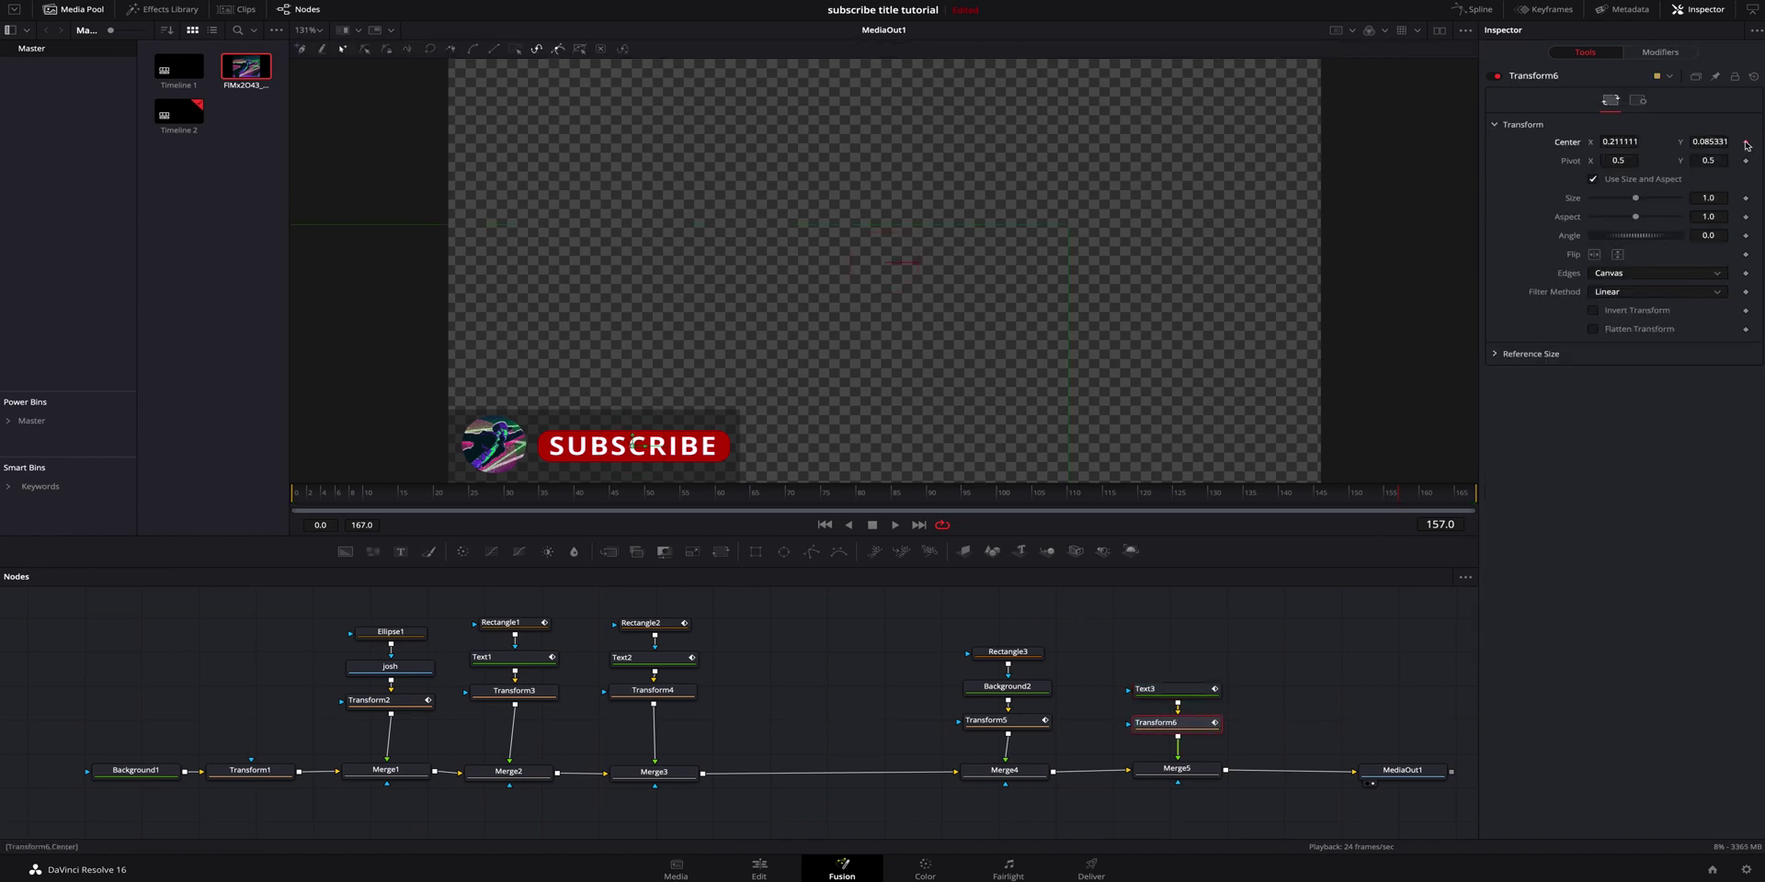
left_click(686, 447)
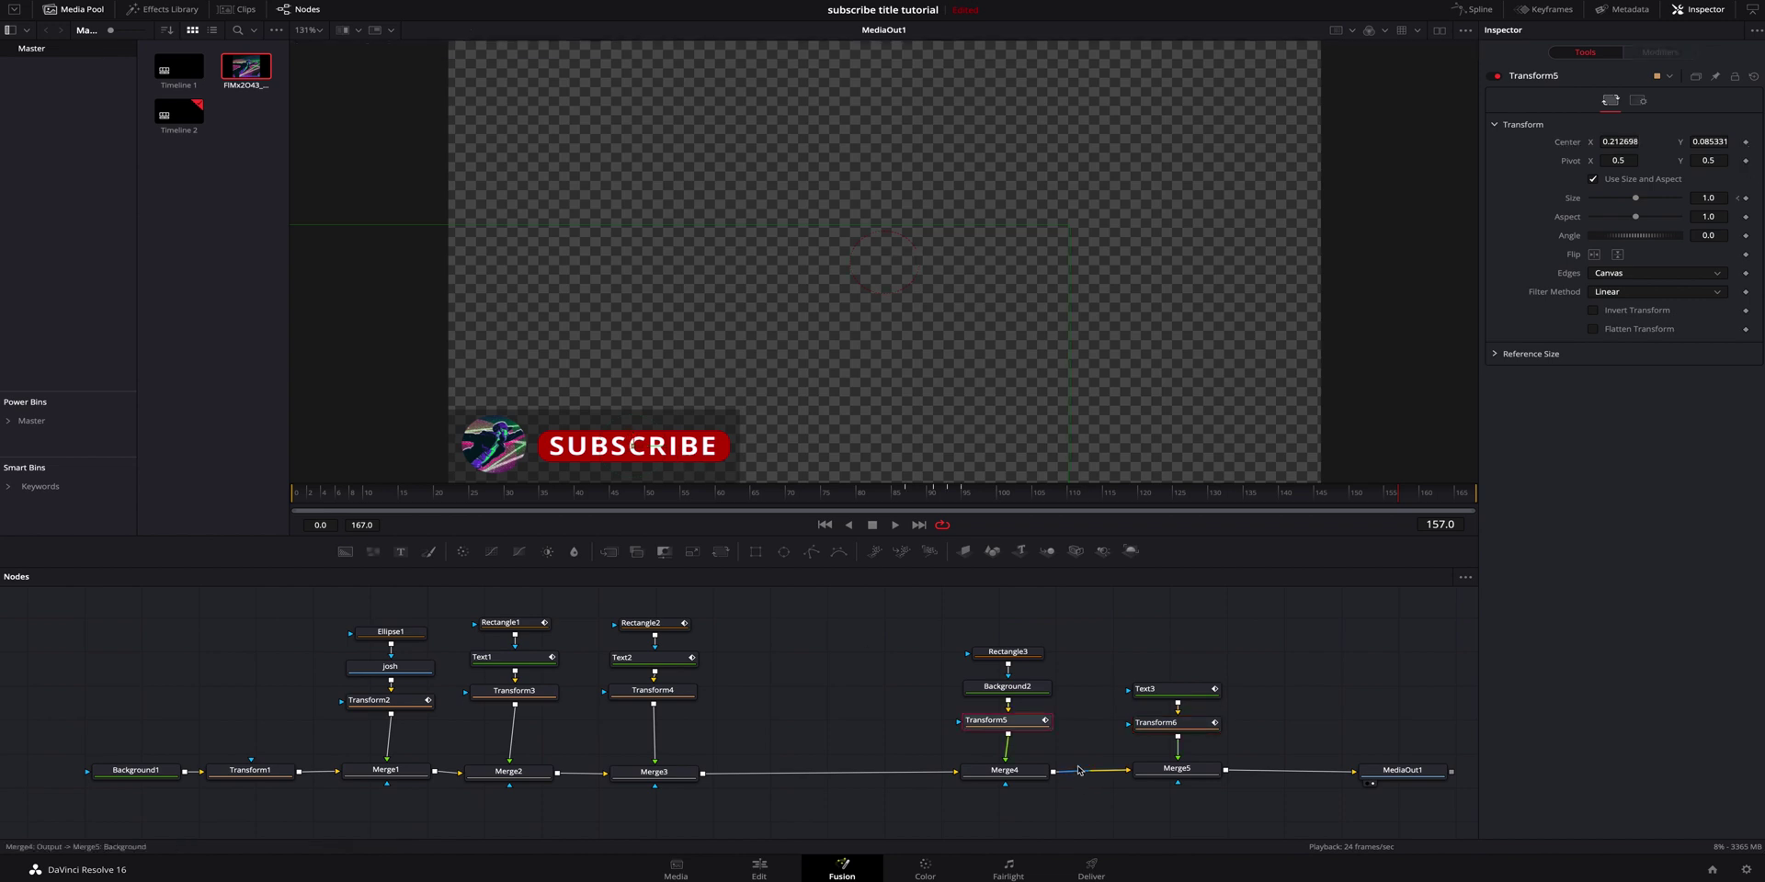
left_click(1746, 143)
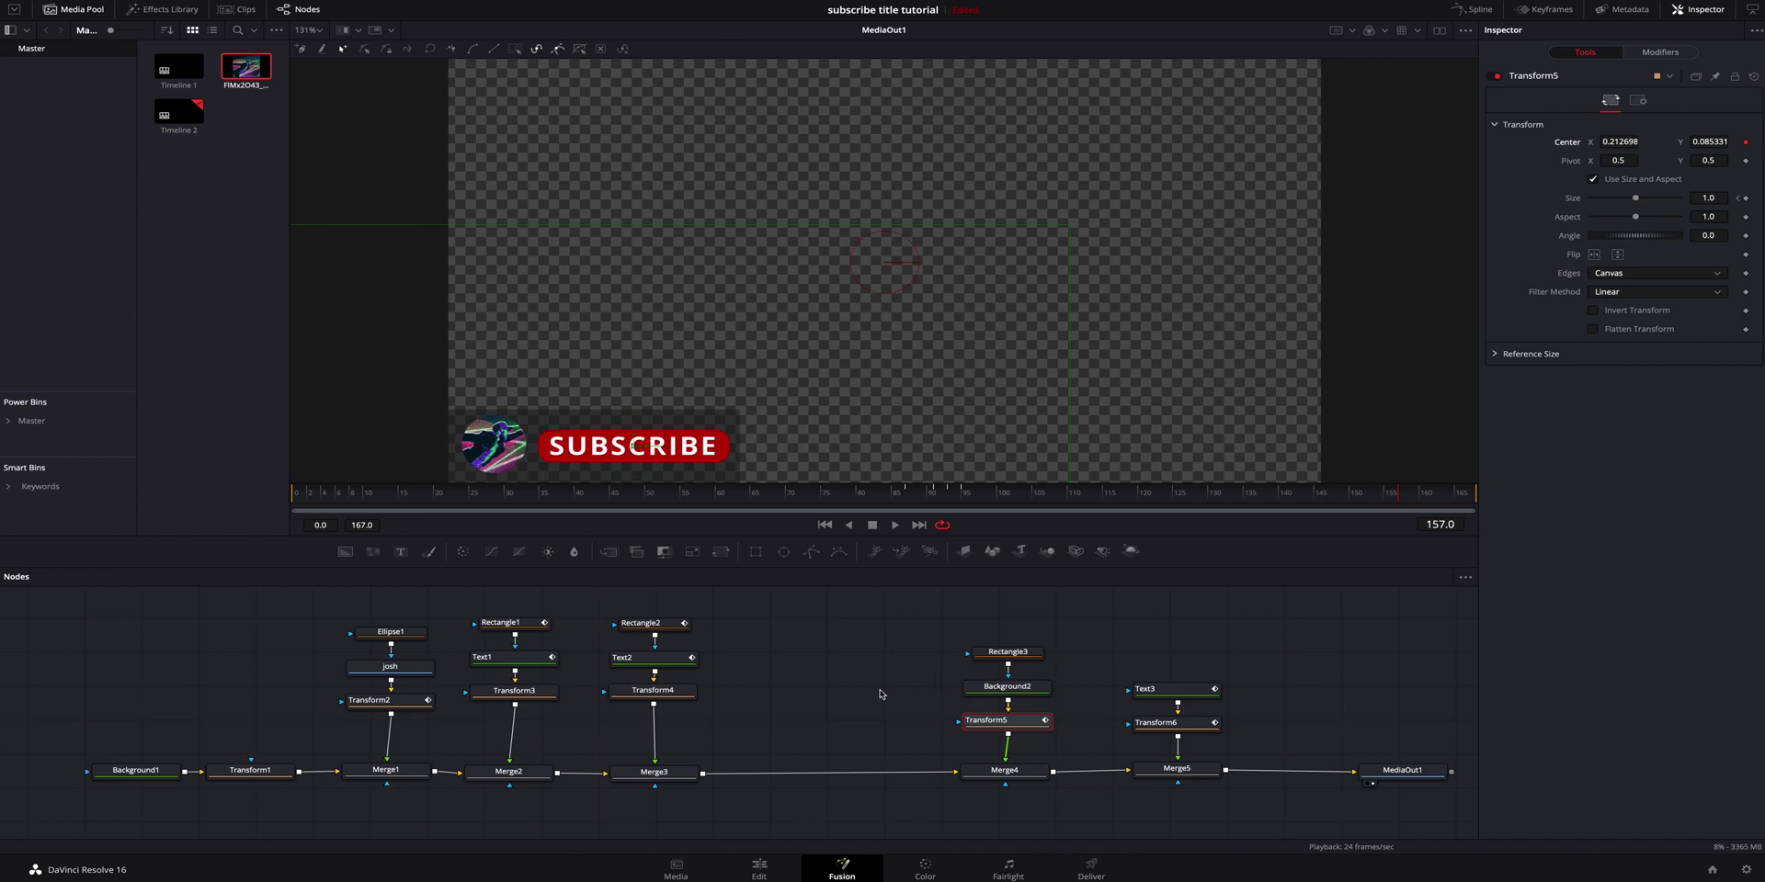
left_click(250, 770)
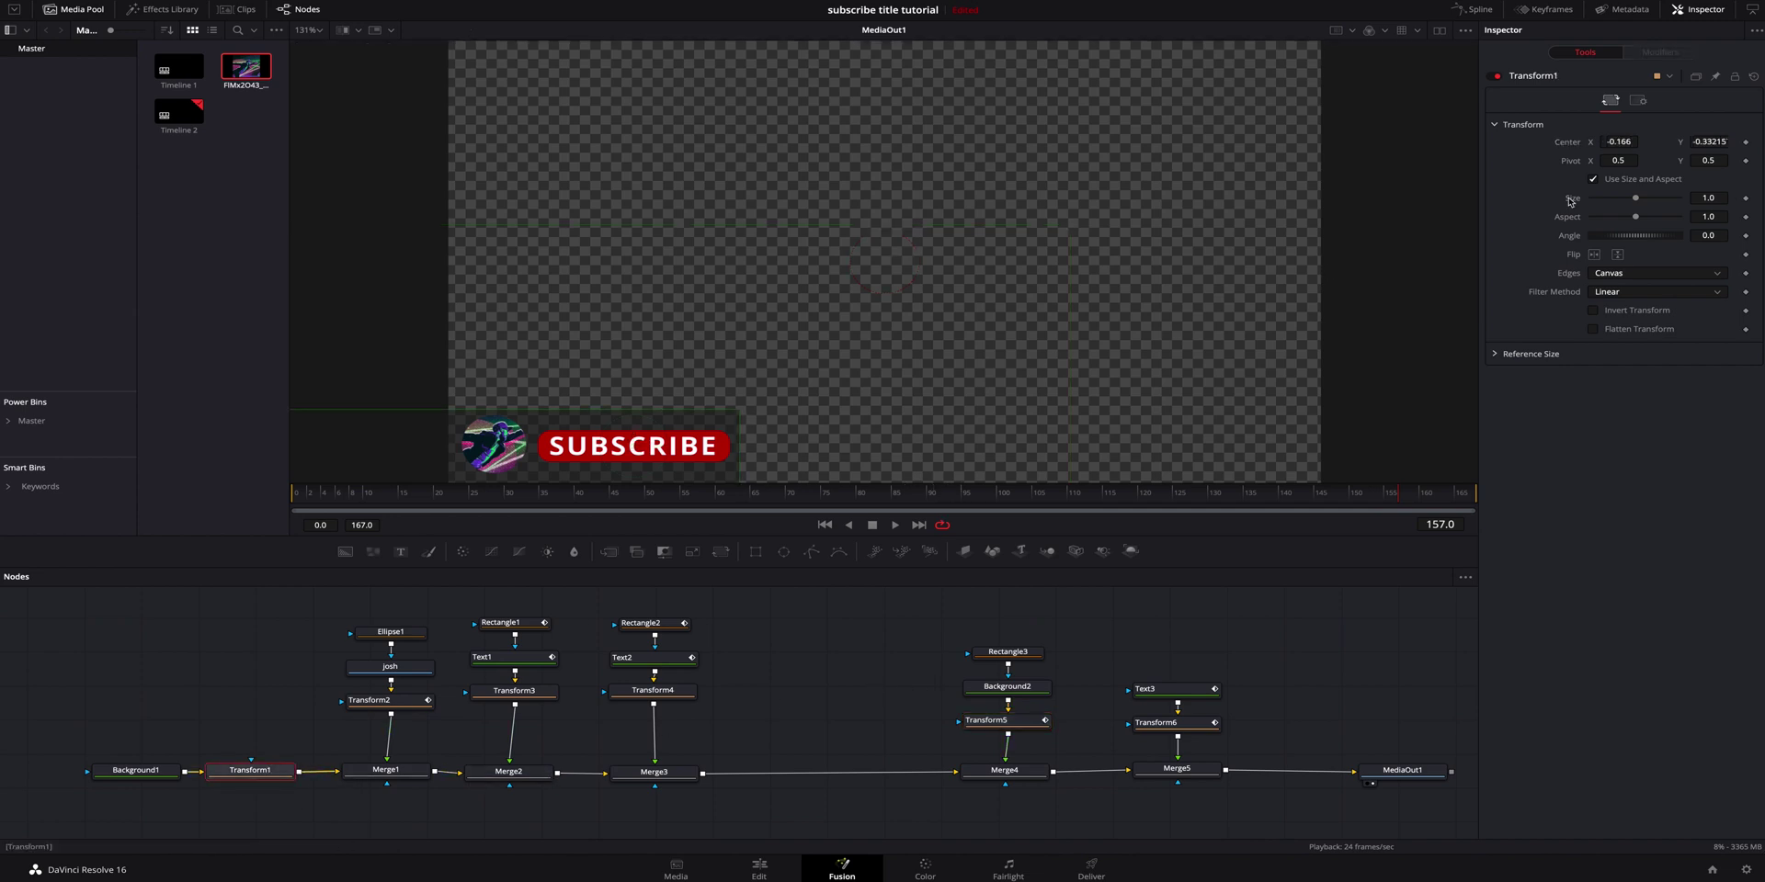
left_click(1745, 143)
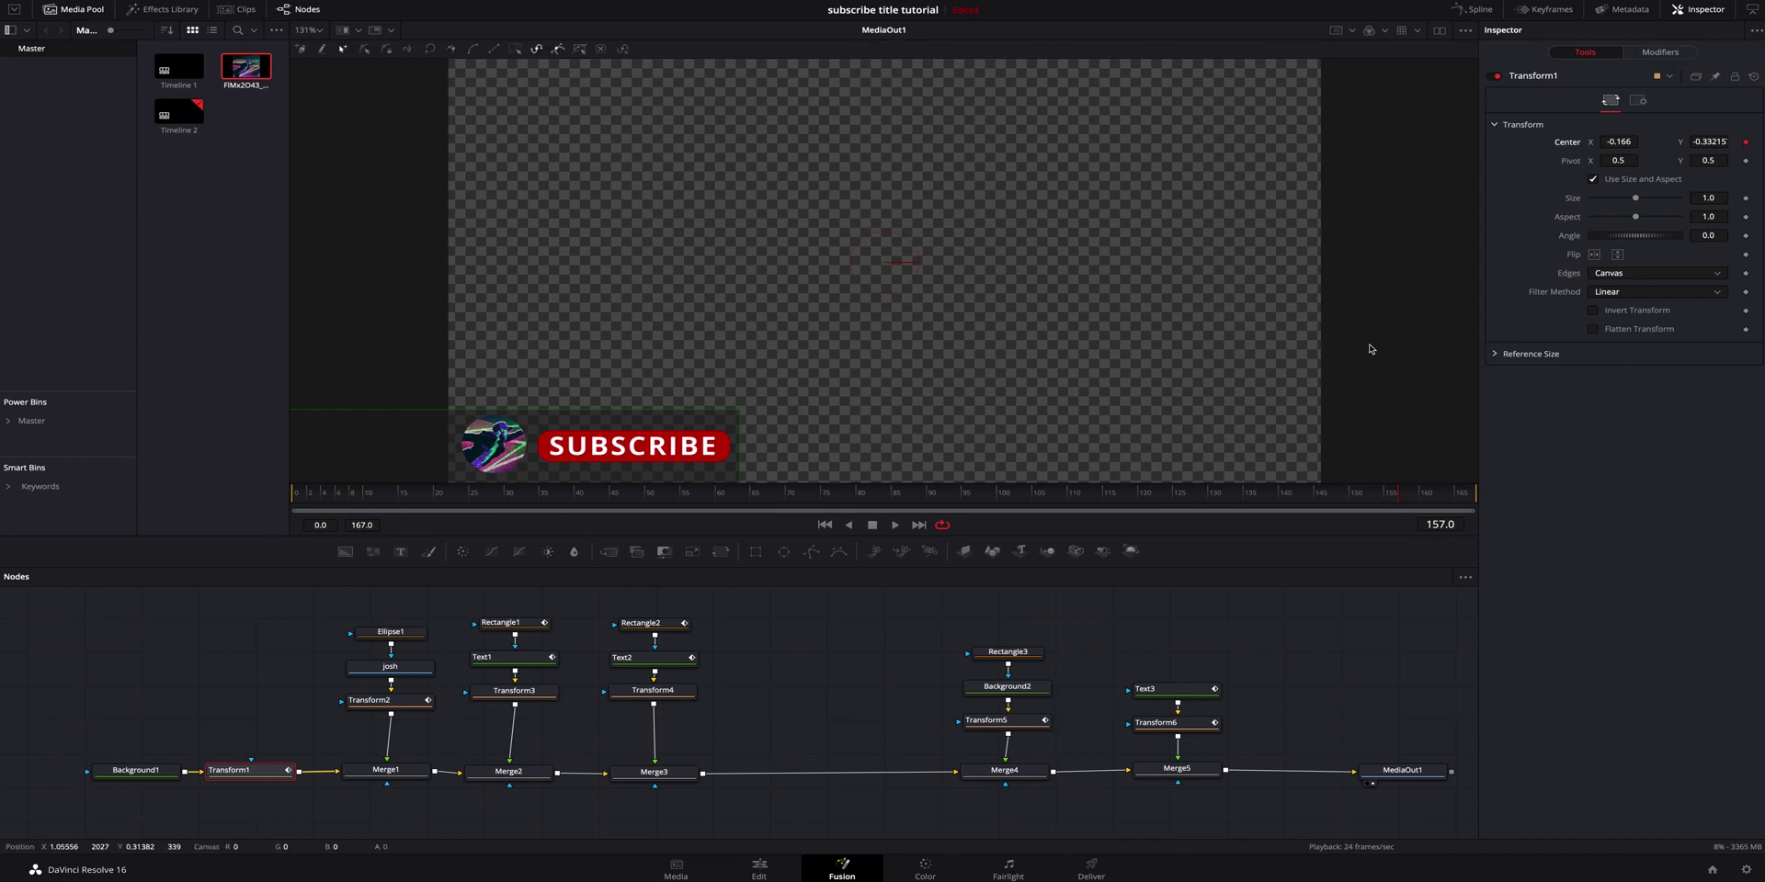
left_click(406, 704)
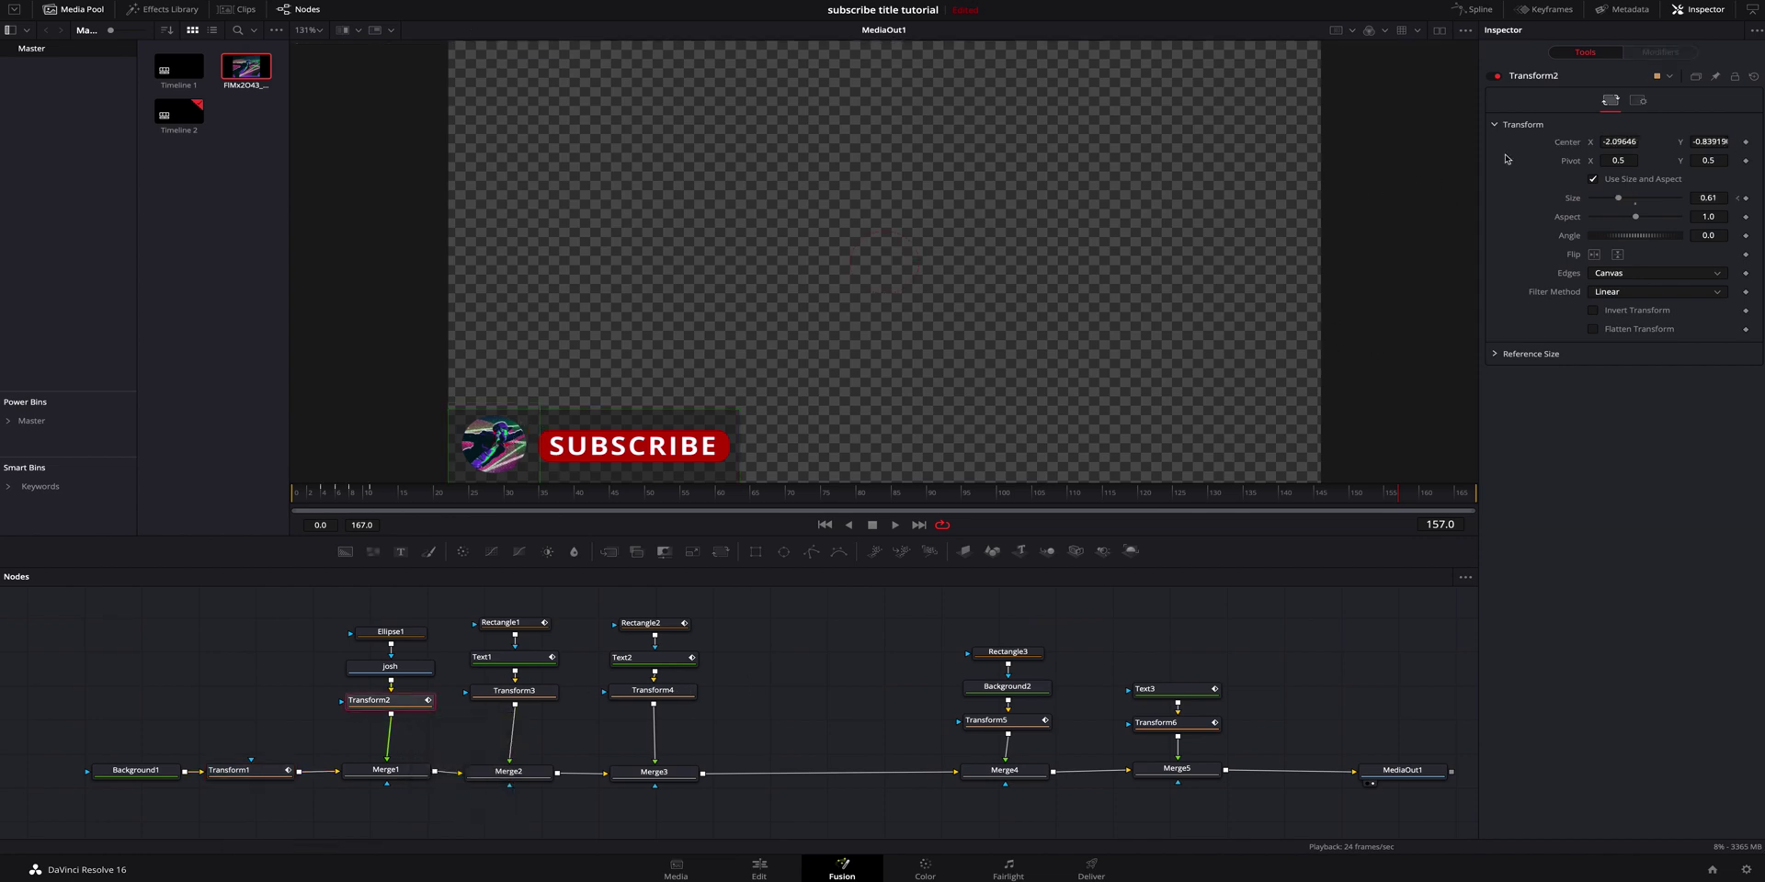
left_click(1745, 144)
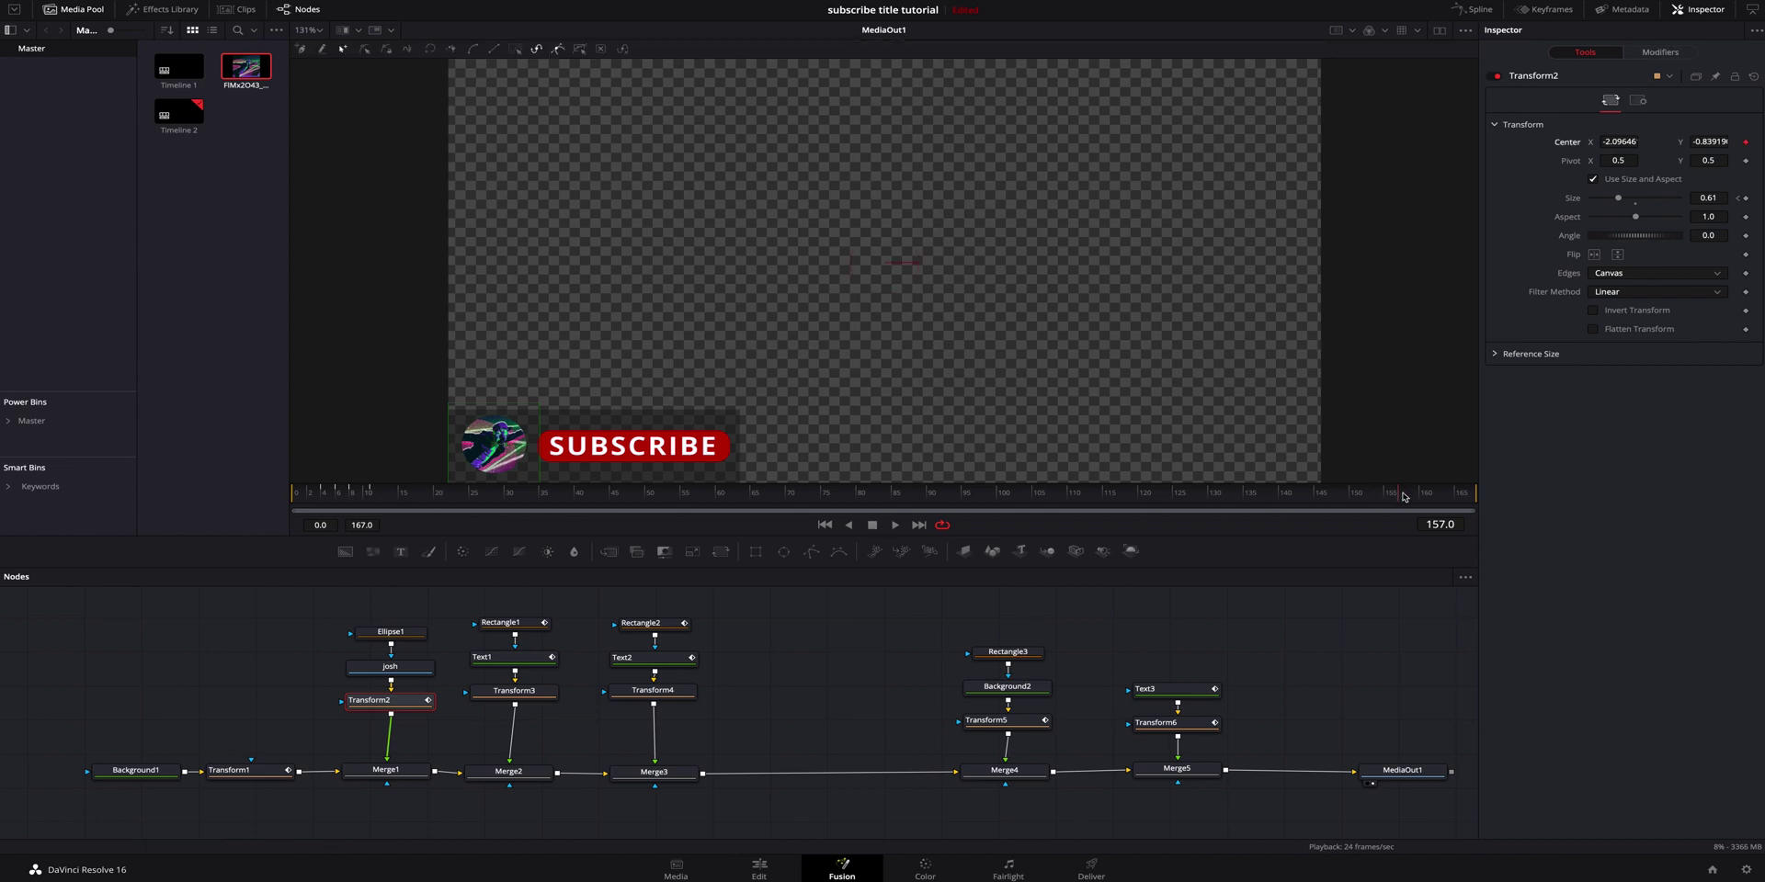
At frame 165, set Transform1's Center X to about -0.501 and Transform2's to about -3.3, moving the backdrop and profile image out of frame.
left_click_drag(1404, 497, 1459, 497)
left_click(241, 770)
left_click_drag(1425, 166, 1392, 168)
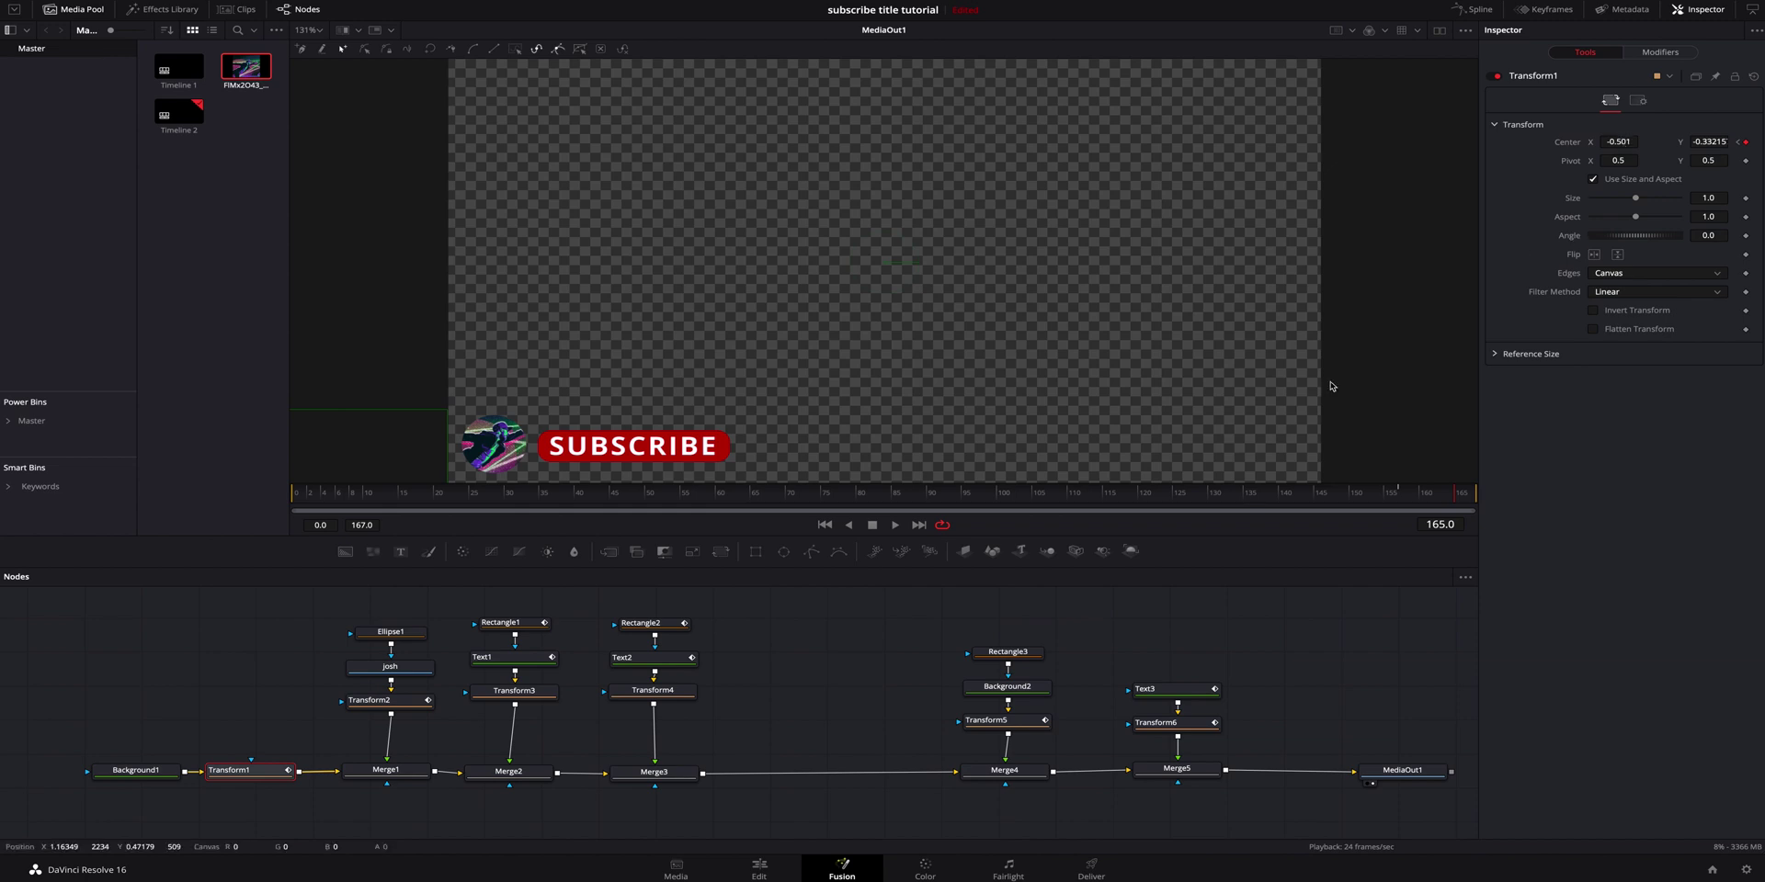
left_click(410, 707)
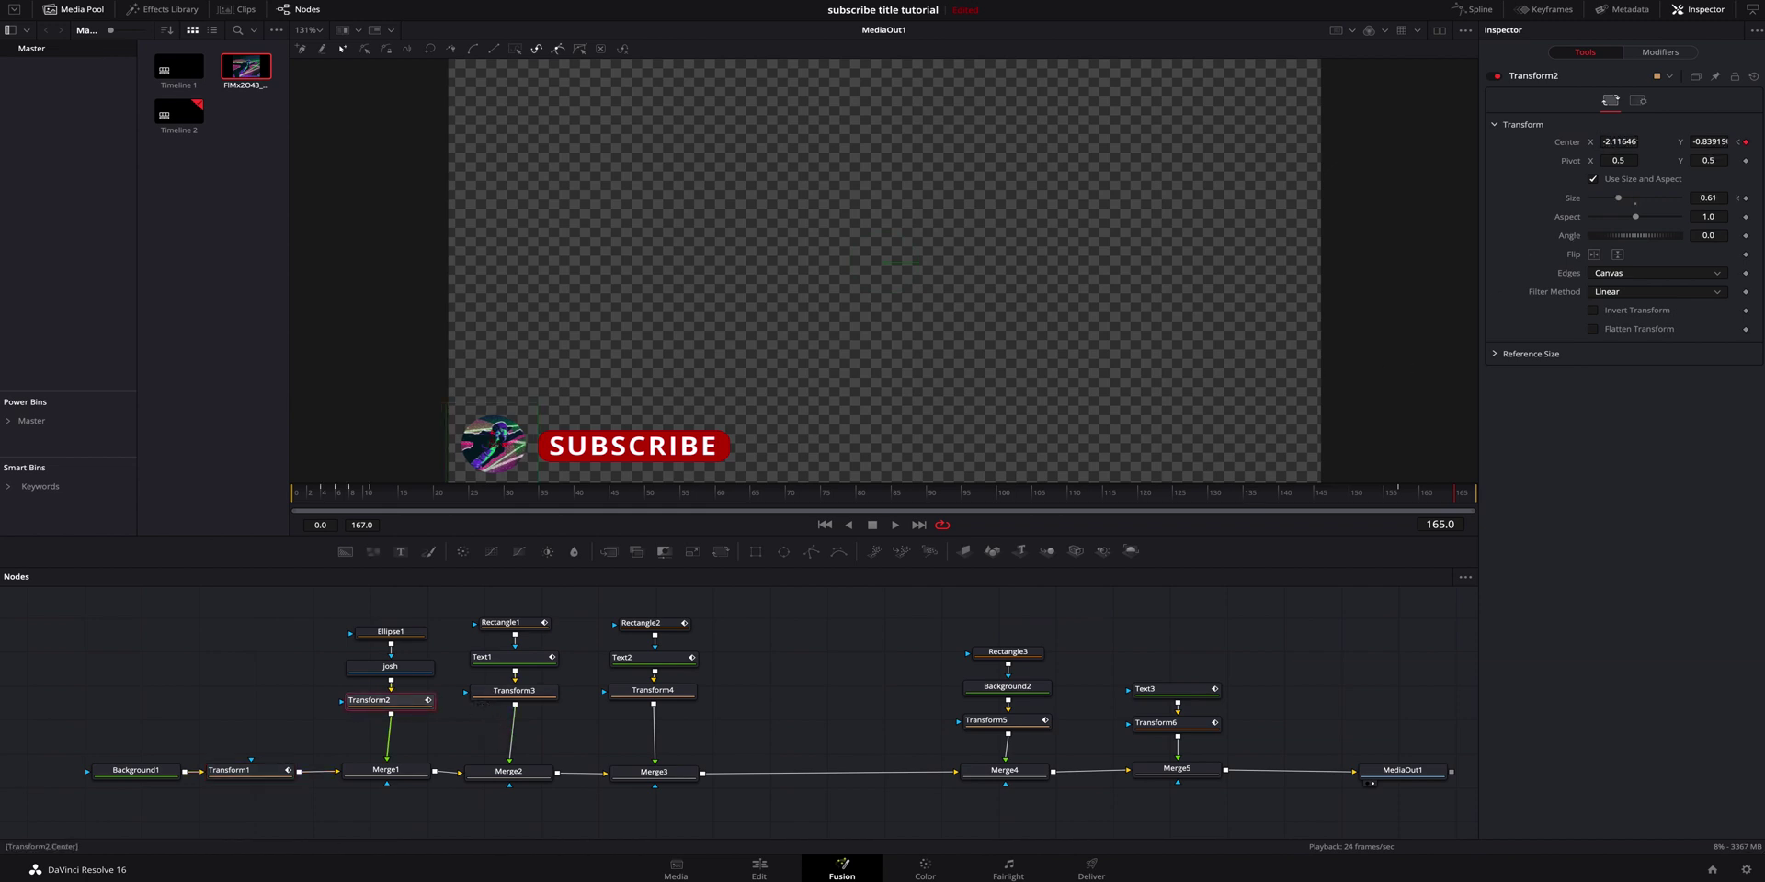
left_click_drag(493, 444, 387, 444)
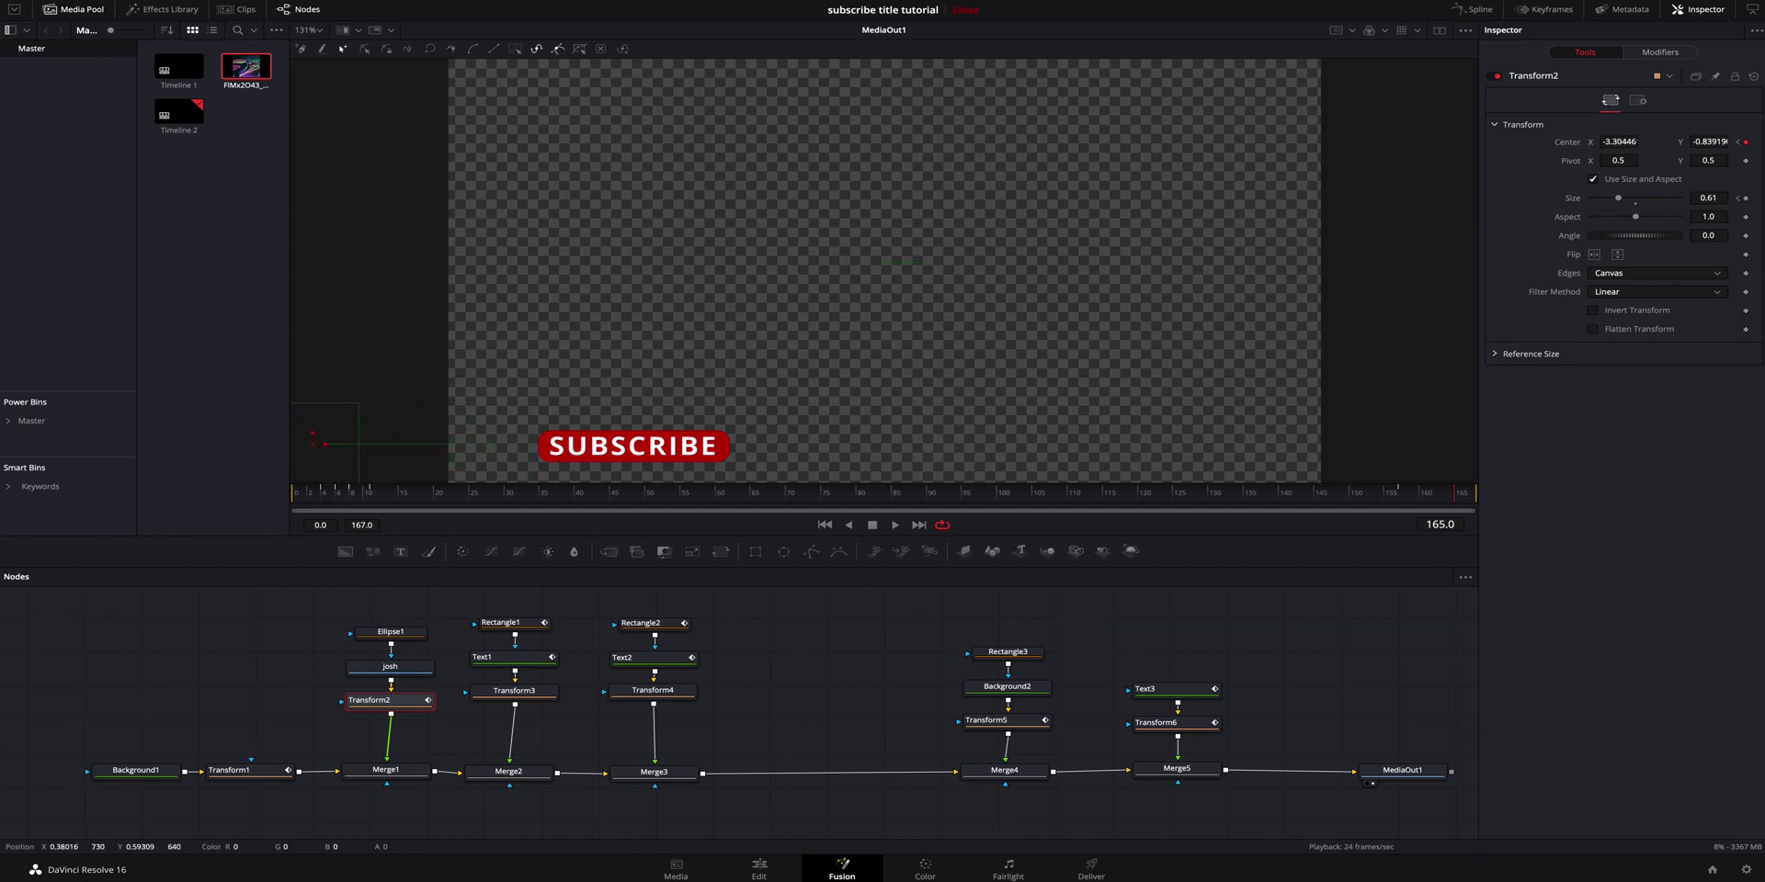
left_click_drag(1620, 141, 1616, 142)
At frame 165, move the red bar and SUBSCRIBE text out of frame with Transform5 and Transform6 Center X near -0.16, and play it back.
left_click(988, 721)
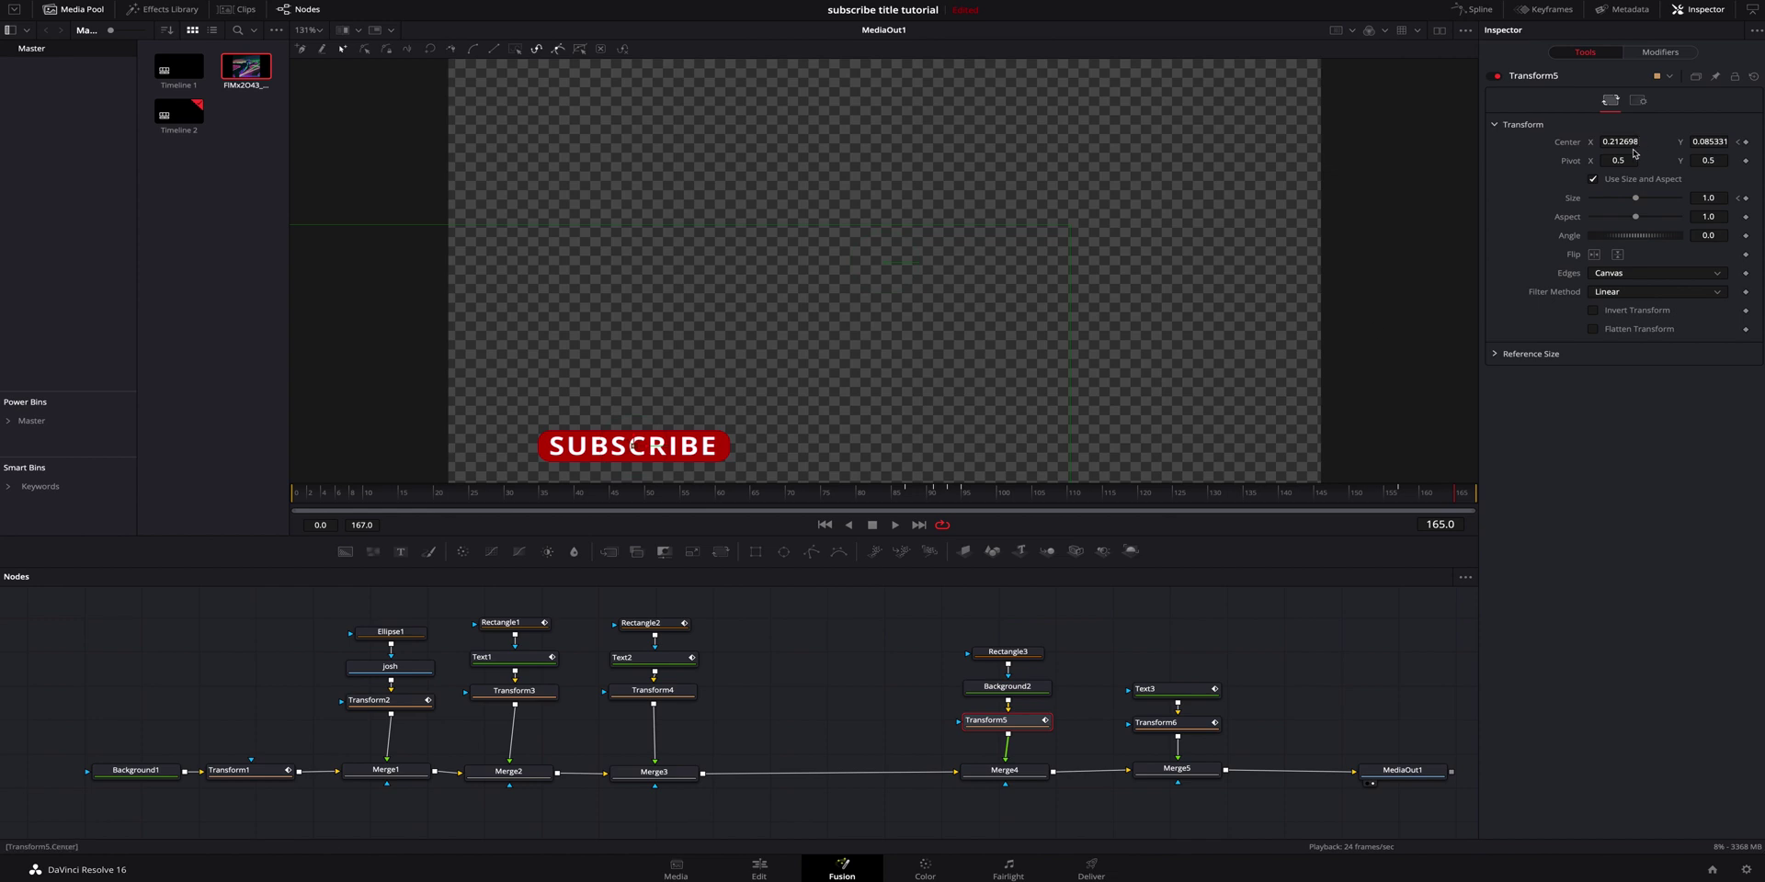
left_click_drag(1624, 142, 1554, 141)
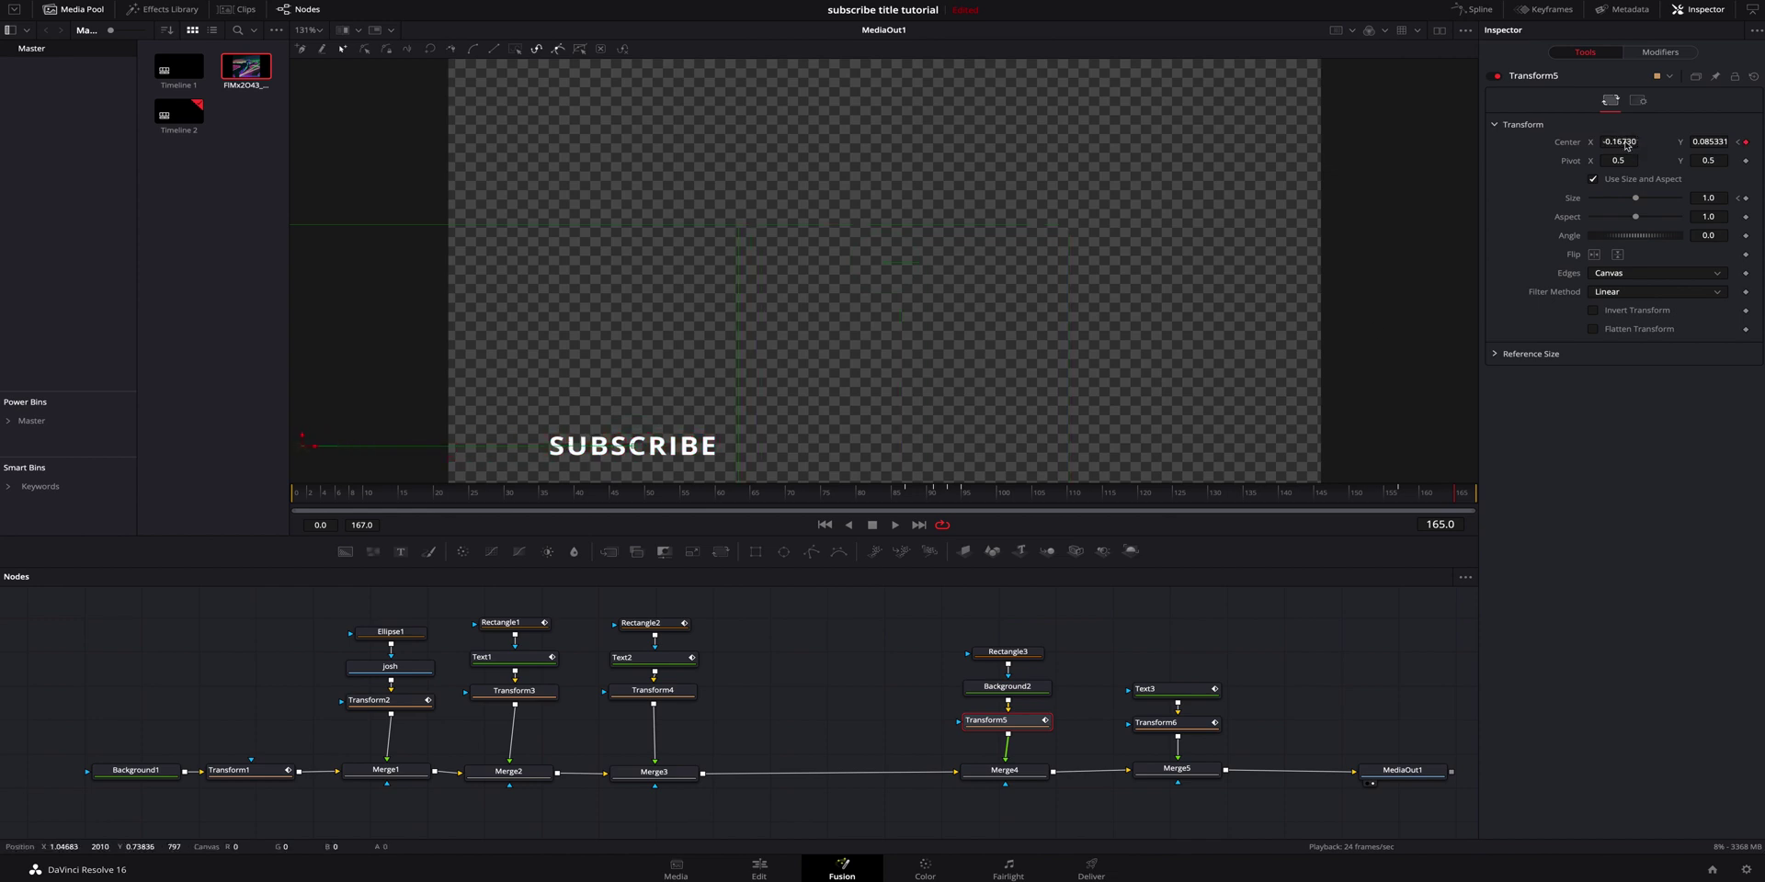
left_click(1160, 722)
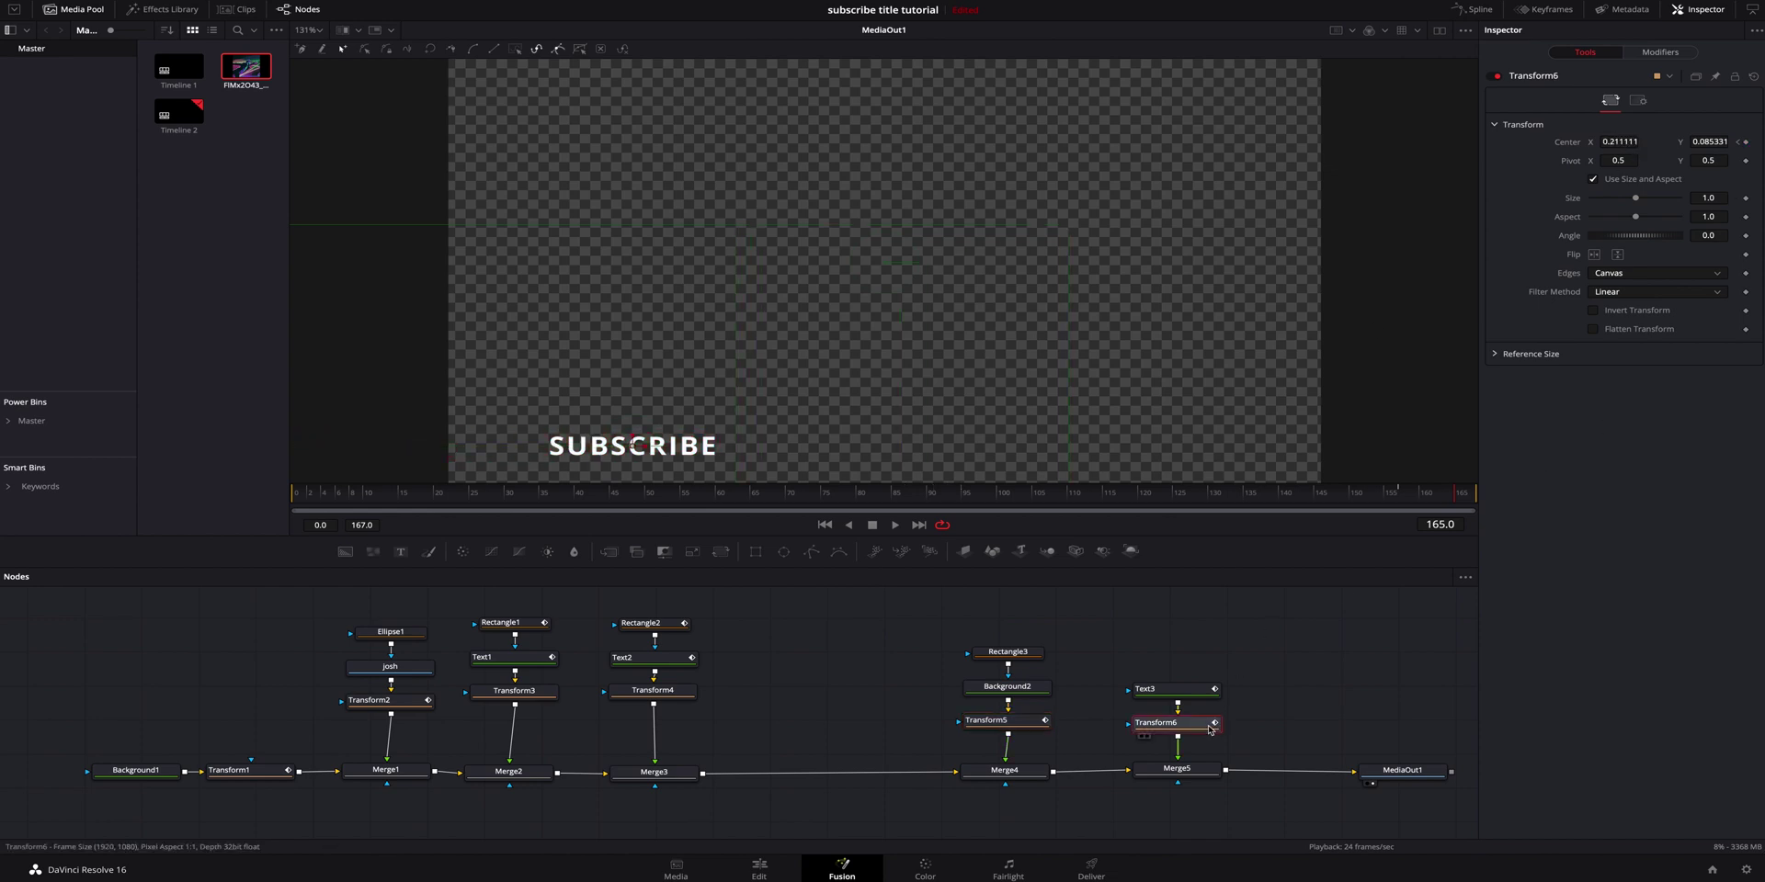
mouse_move(1636, 143)
left_mouse_down()
mouse_move(1609, 144)
mouse_move(1633, 152)
left_mouse_up()
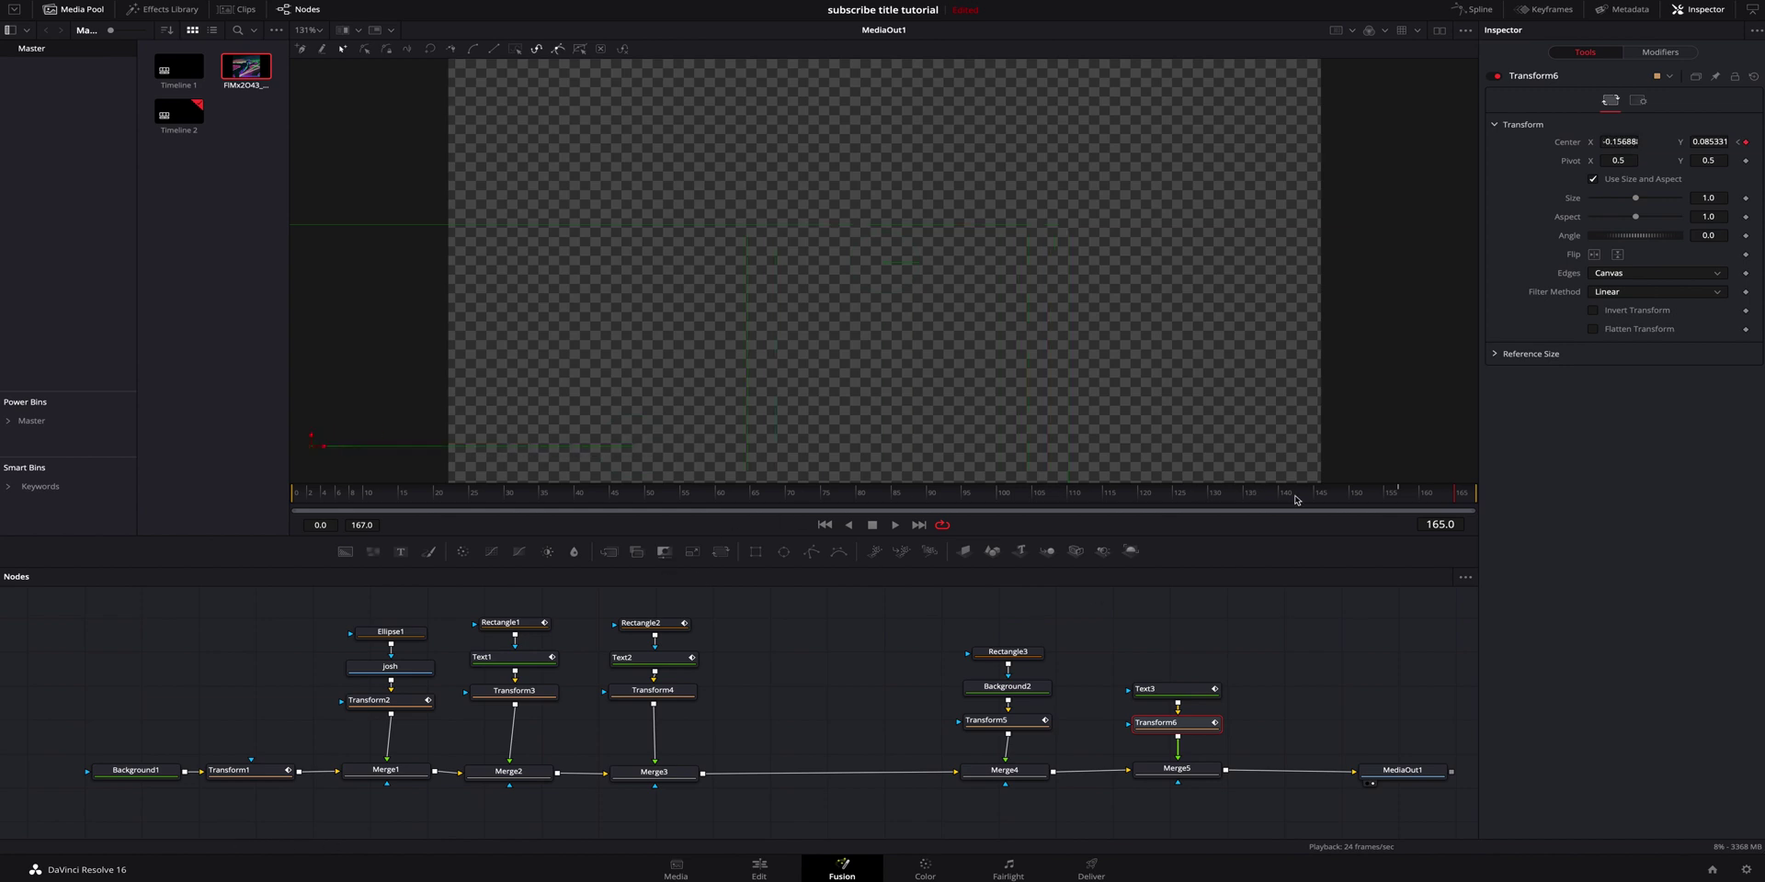
key("space")
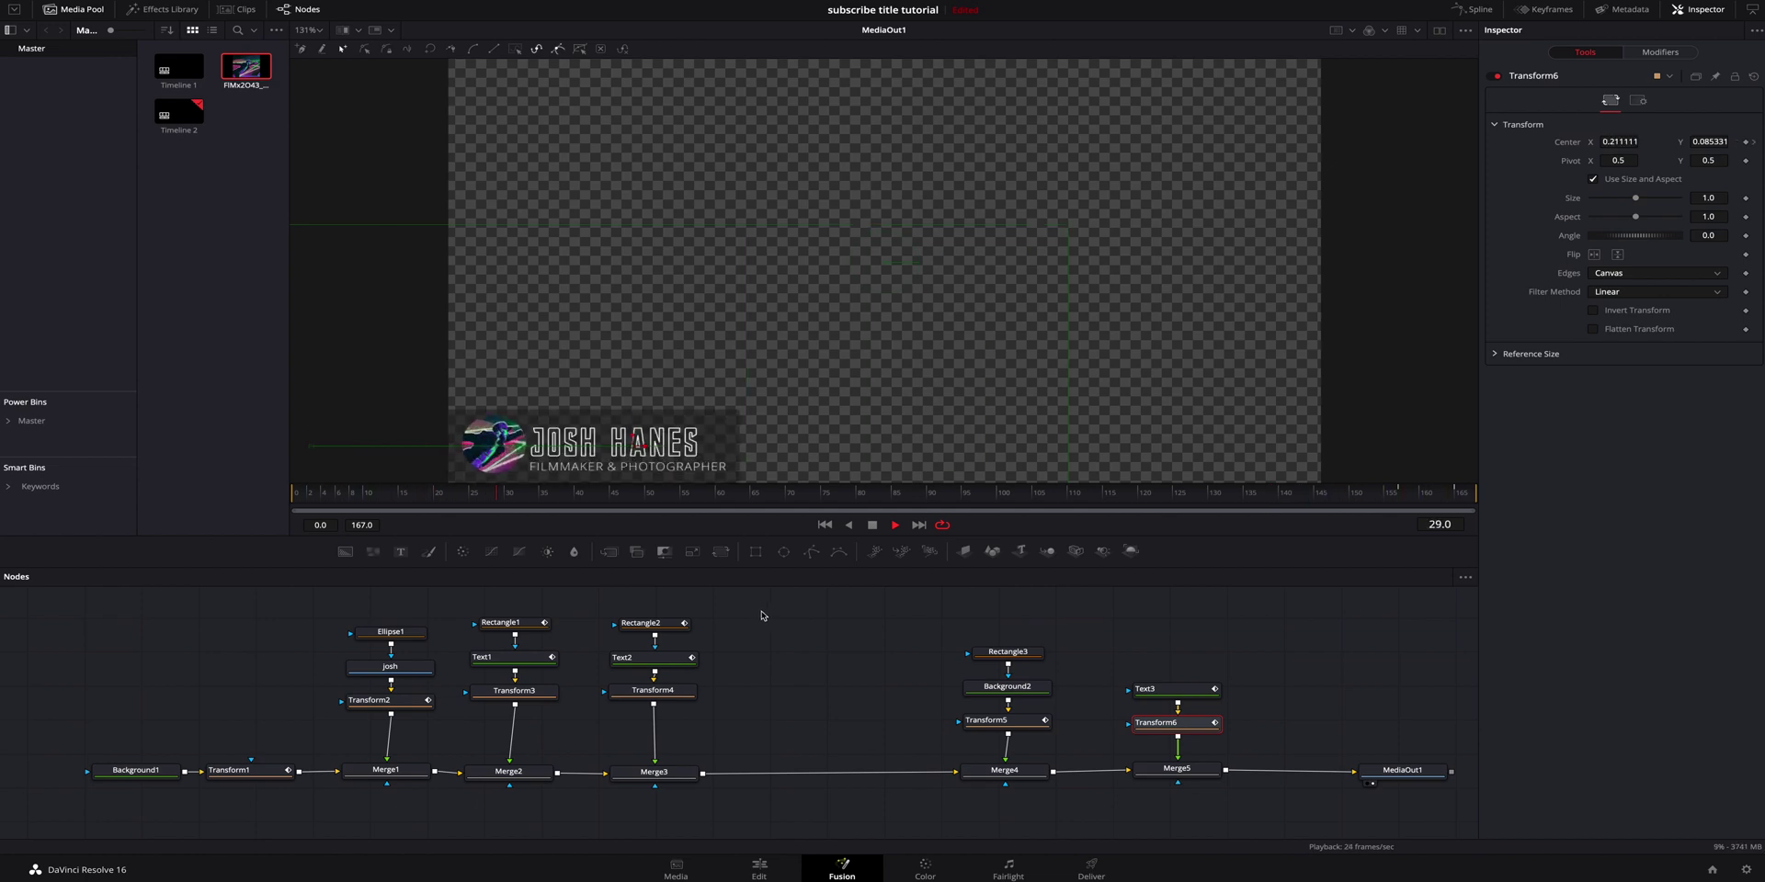
Keyframe Transform1's Center at frame 4 and set Center X to about -0.531 at frame 0 so the backdrop slides in, and play it back.
left_click(299, 500)
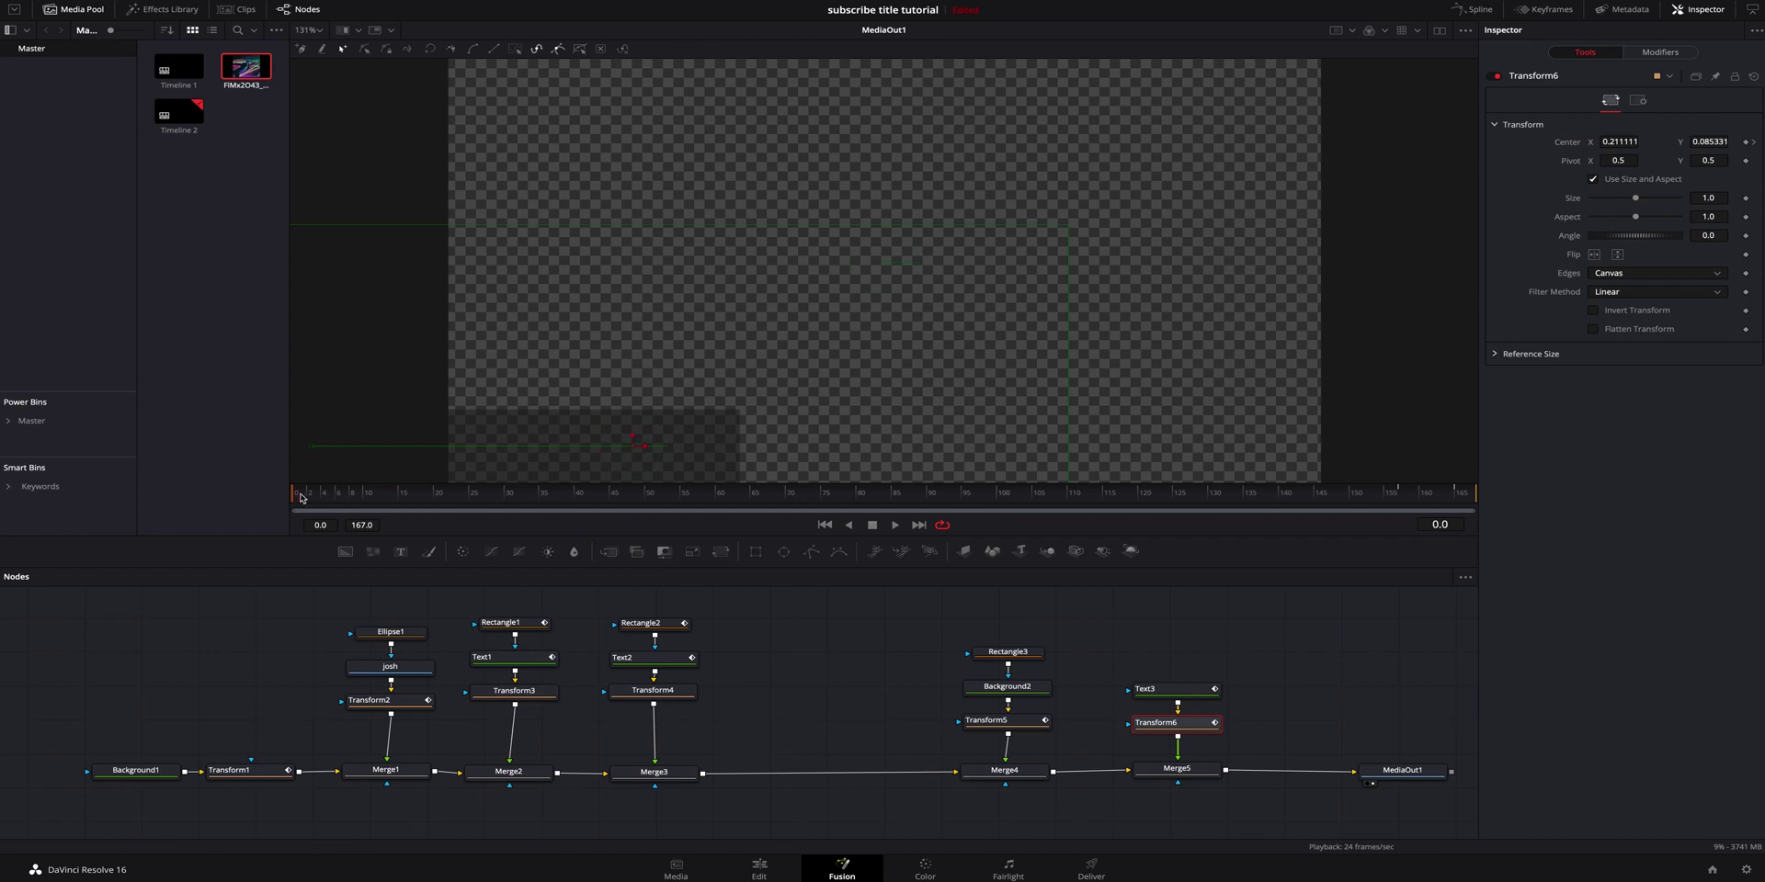
left_click_drag(318, 497, 324, 497)
left_click(763, 620)
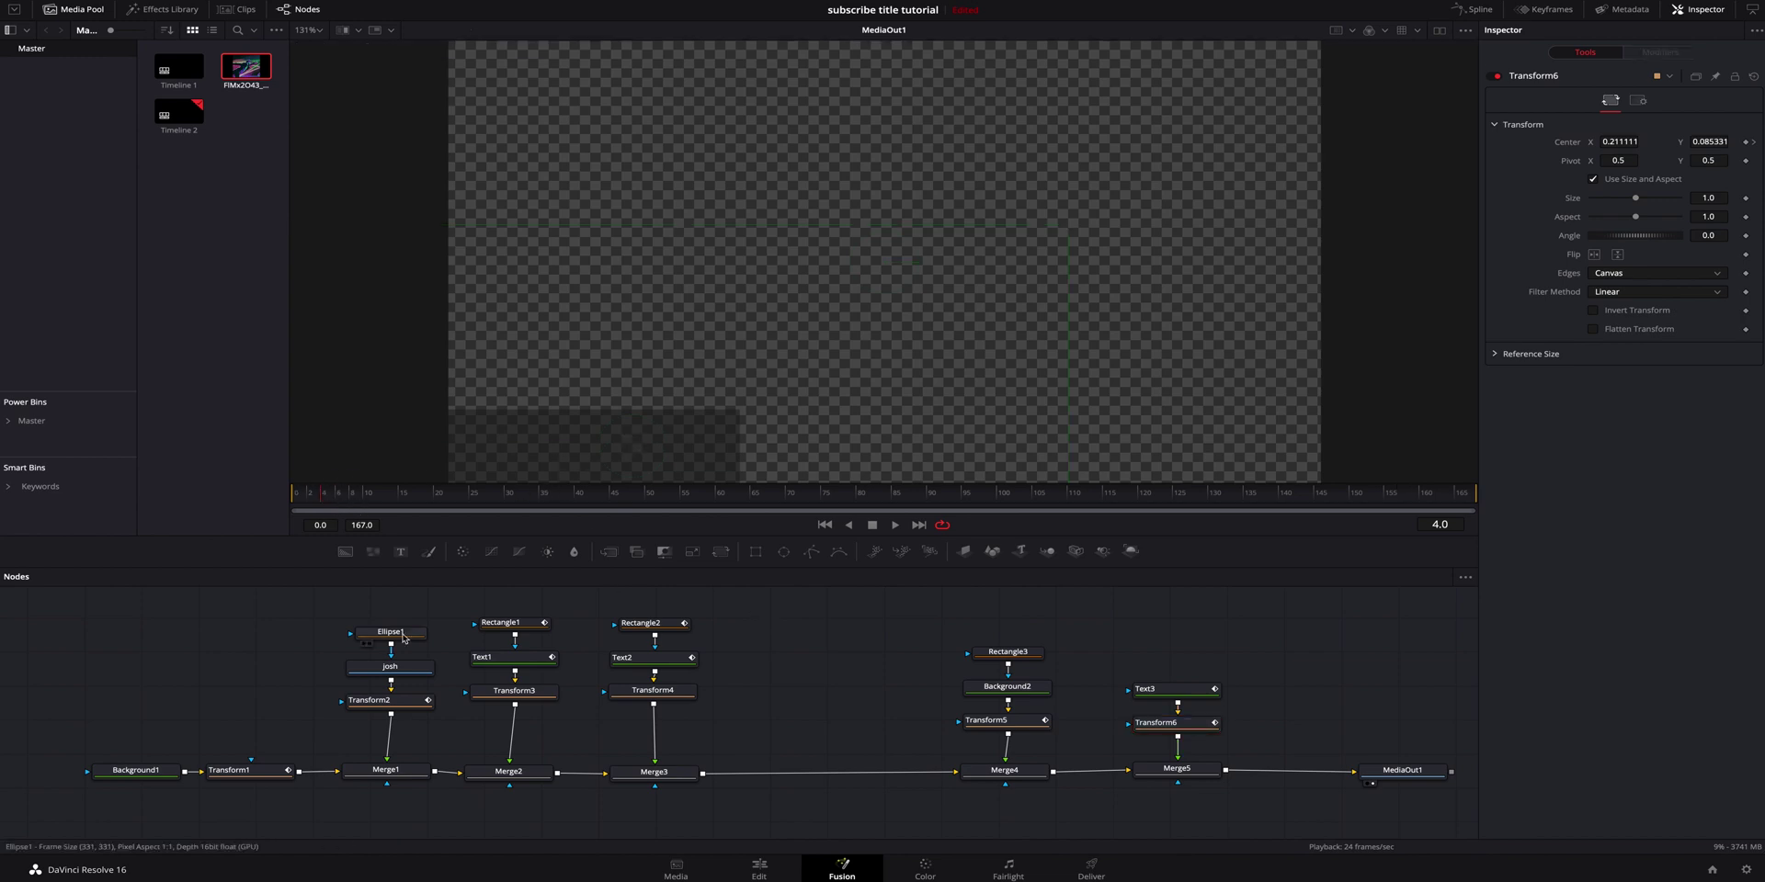
left_click(235, 771)
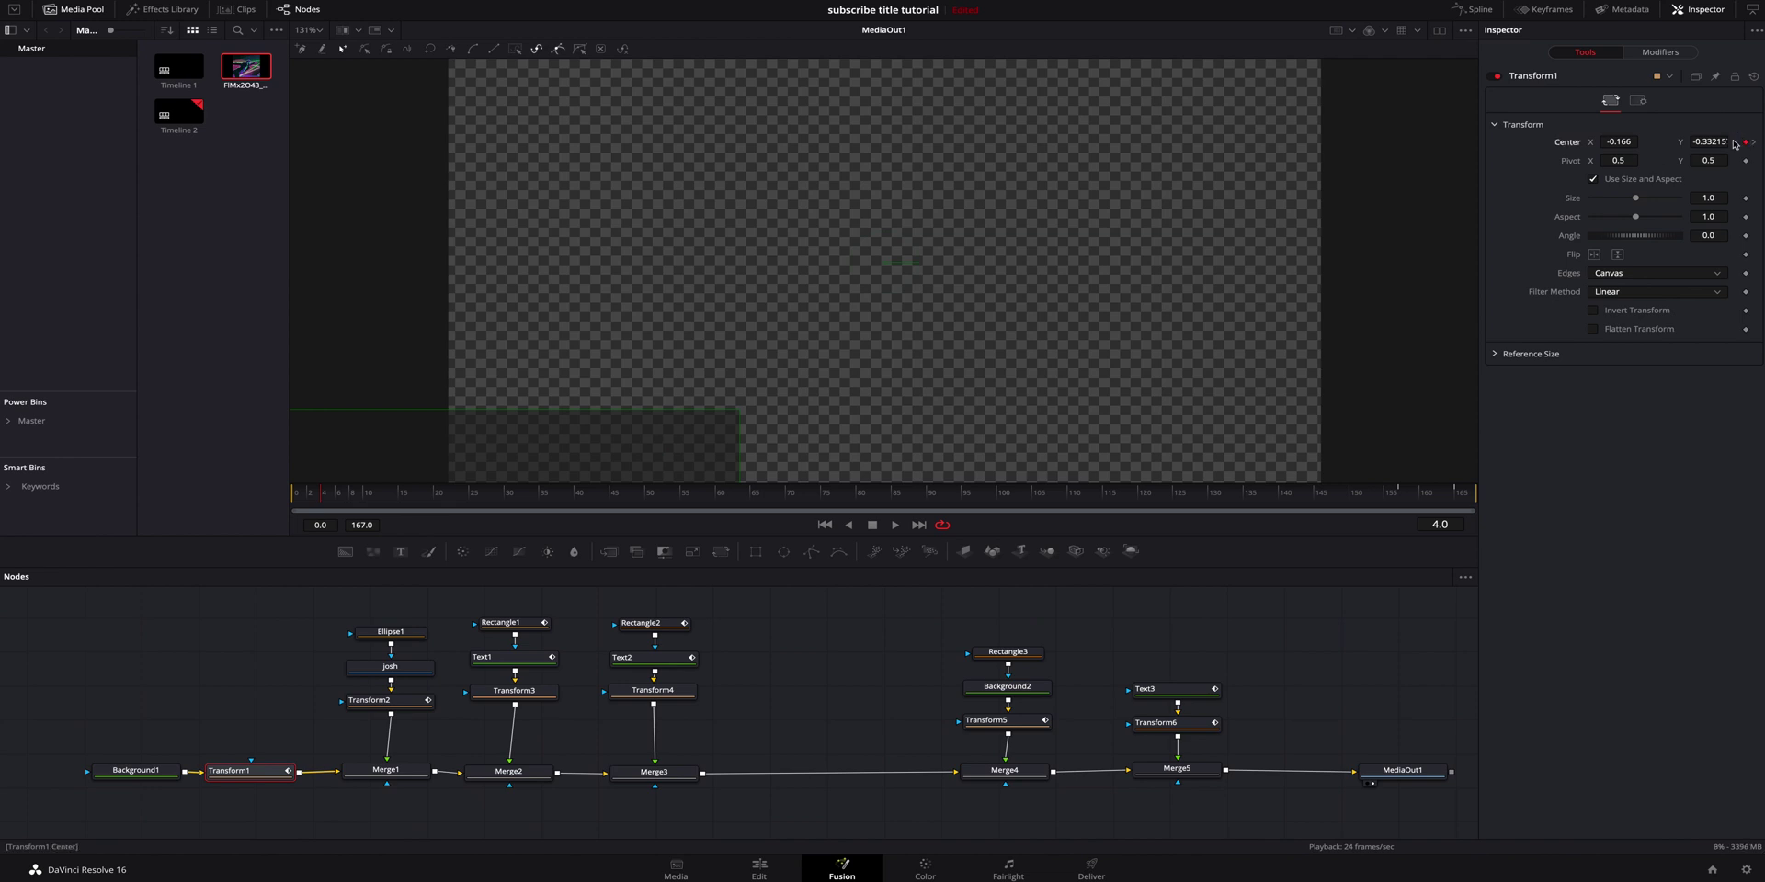
left_click(313, 499)
left_click_drag(1621, 144, 1567, 143)
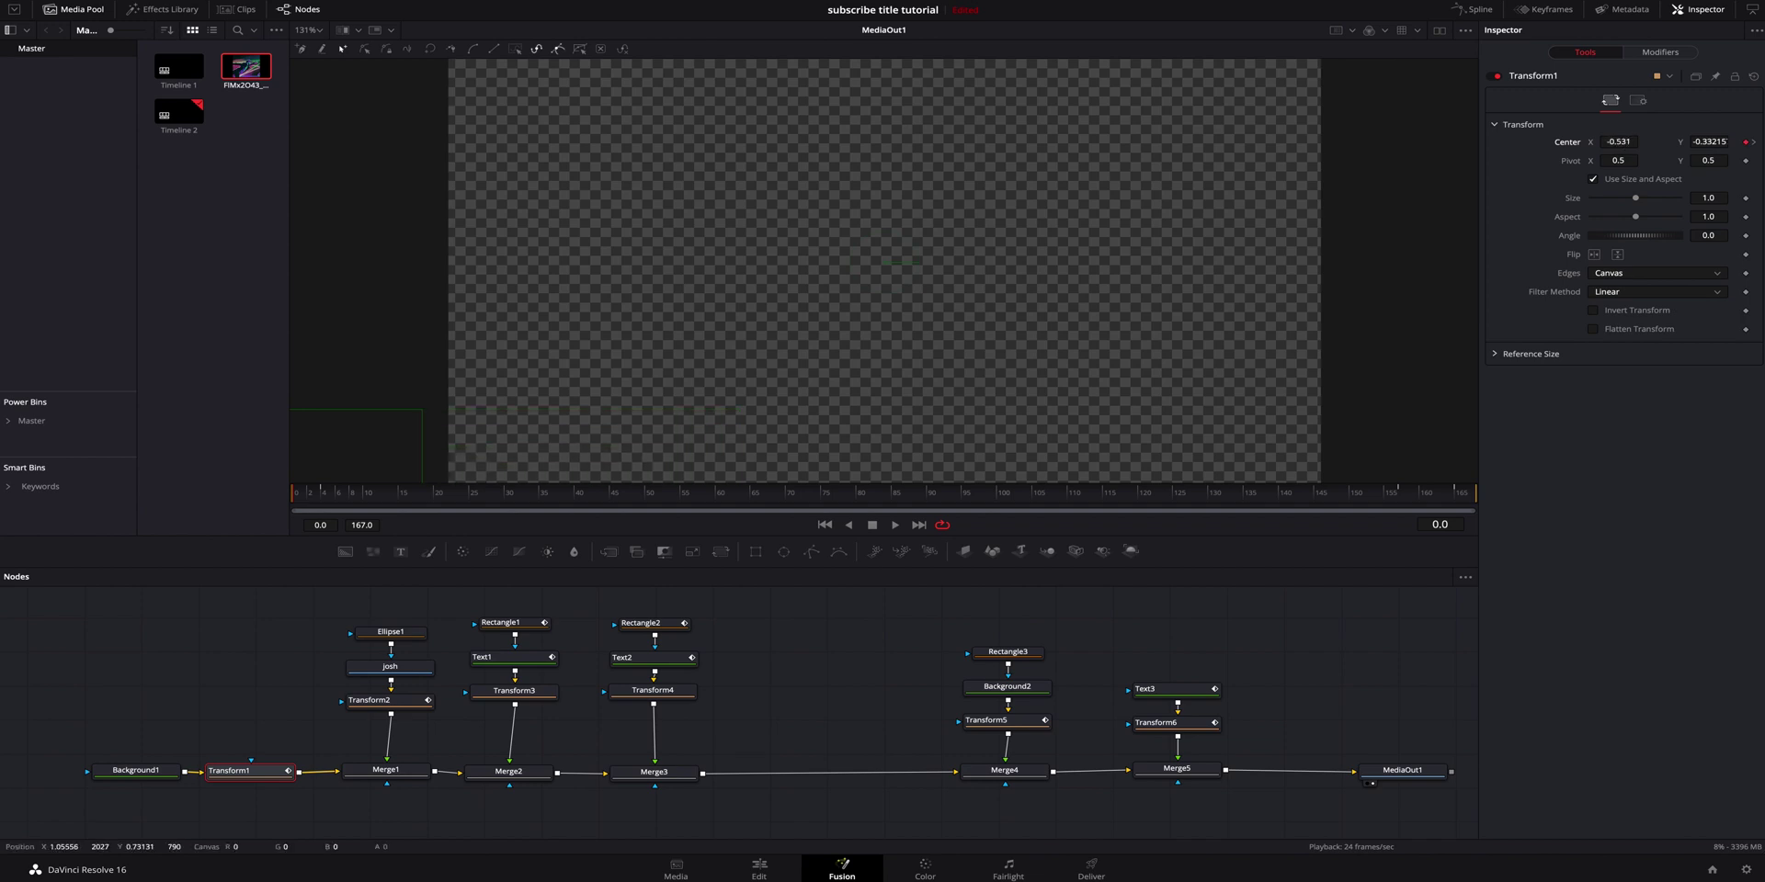
key("space")
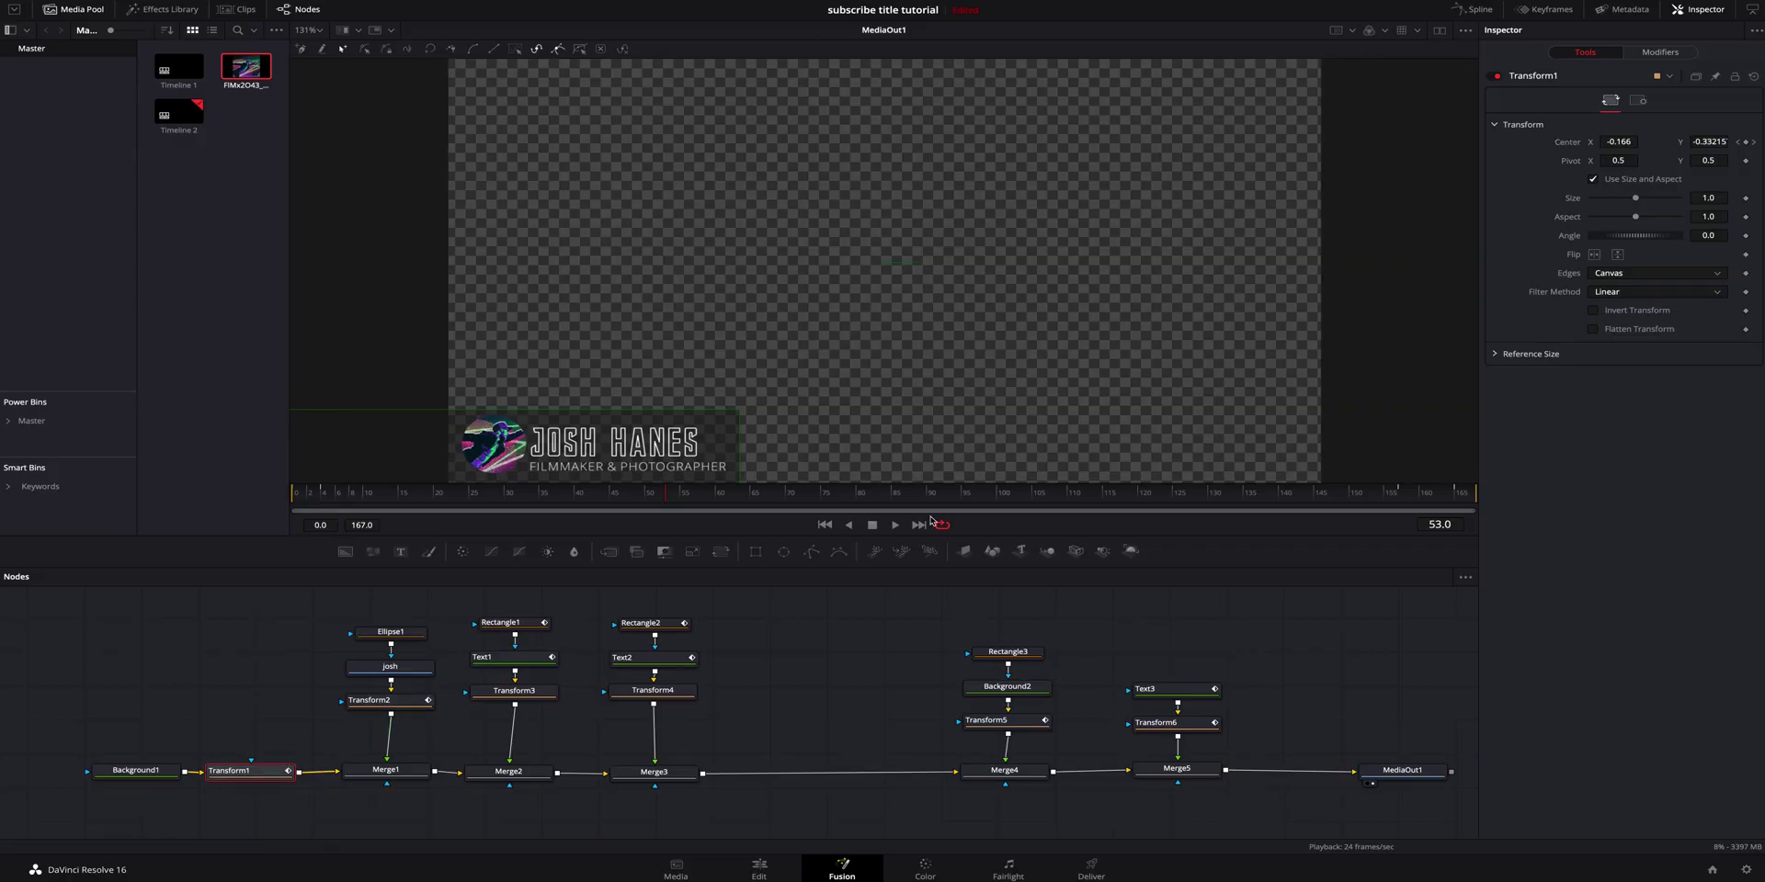
Enable Motion Blur on Transform1 and Transform2.
left_click(1639, 101)
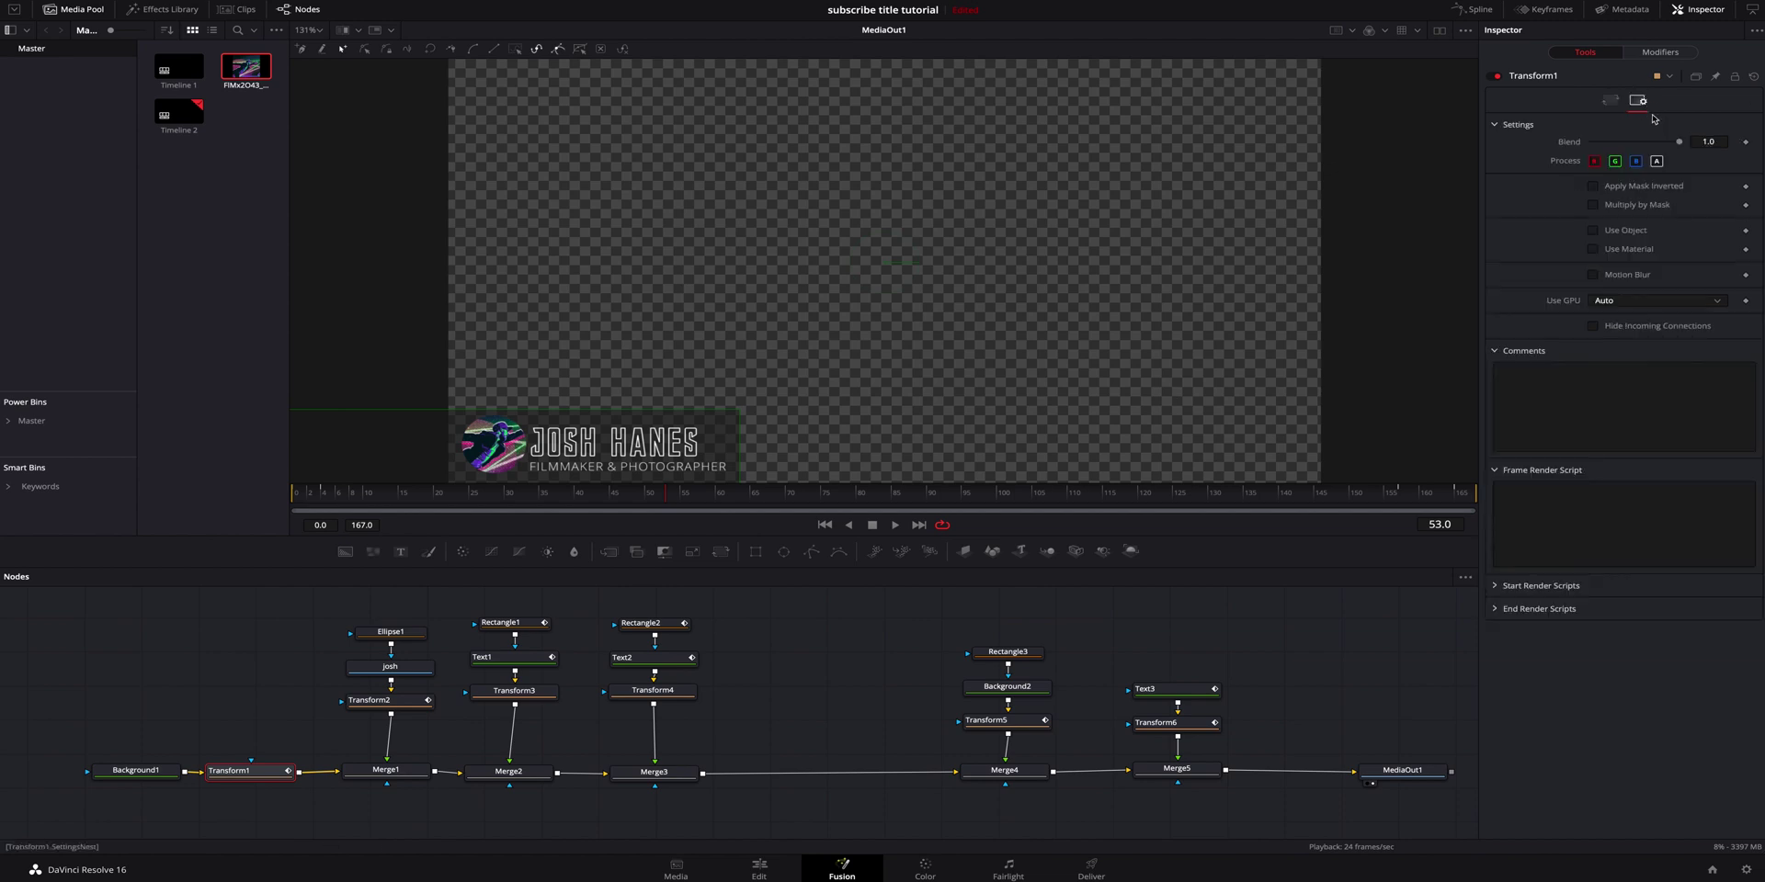
left_click(1593, 275)
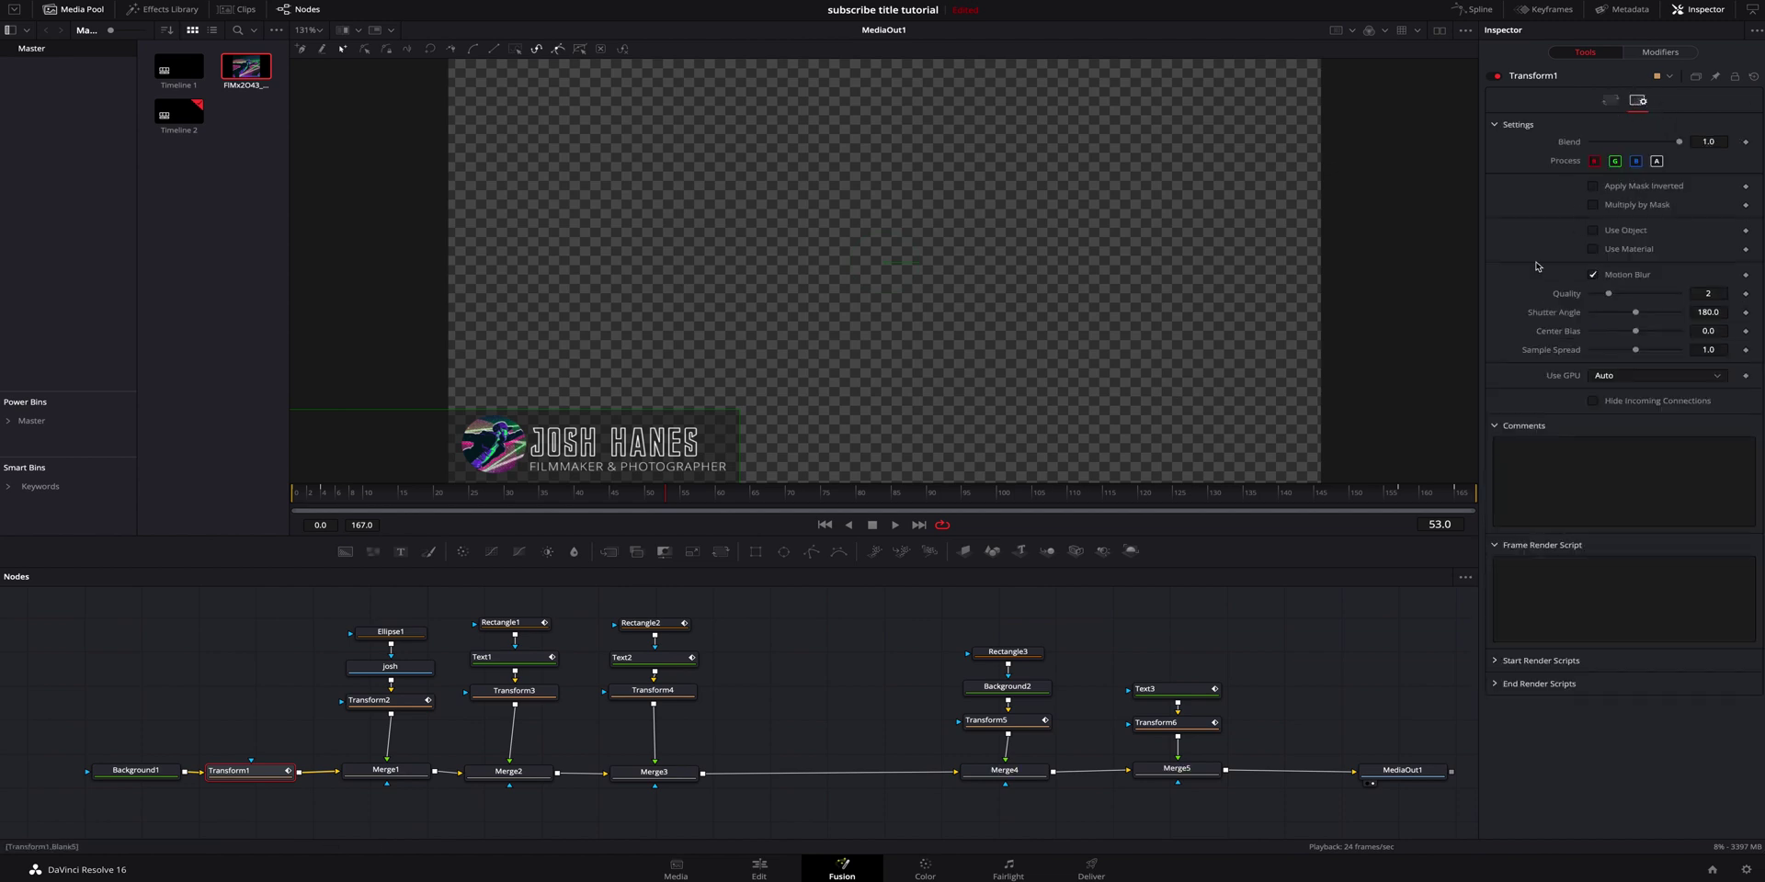
left_click(413, 700)
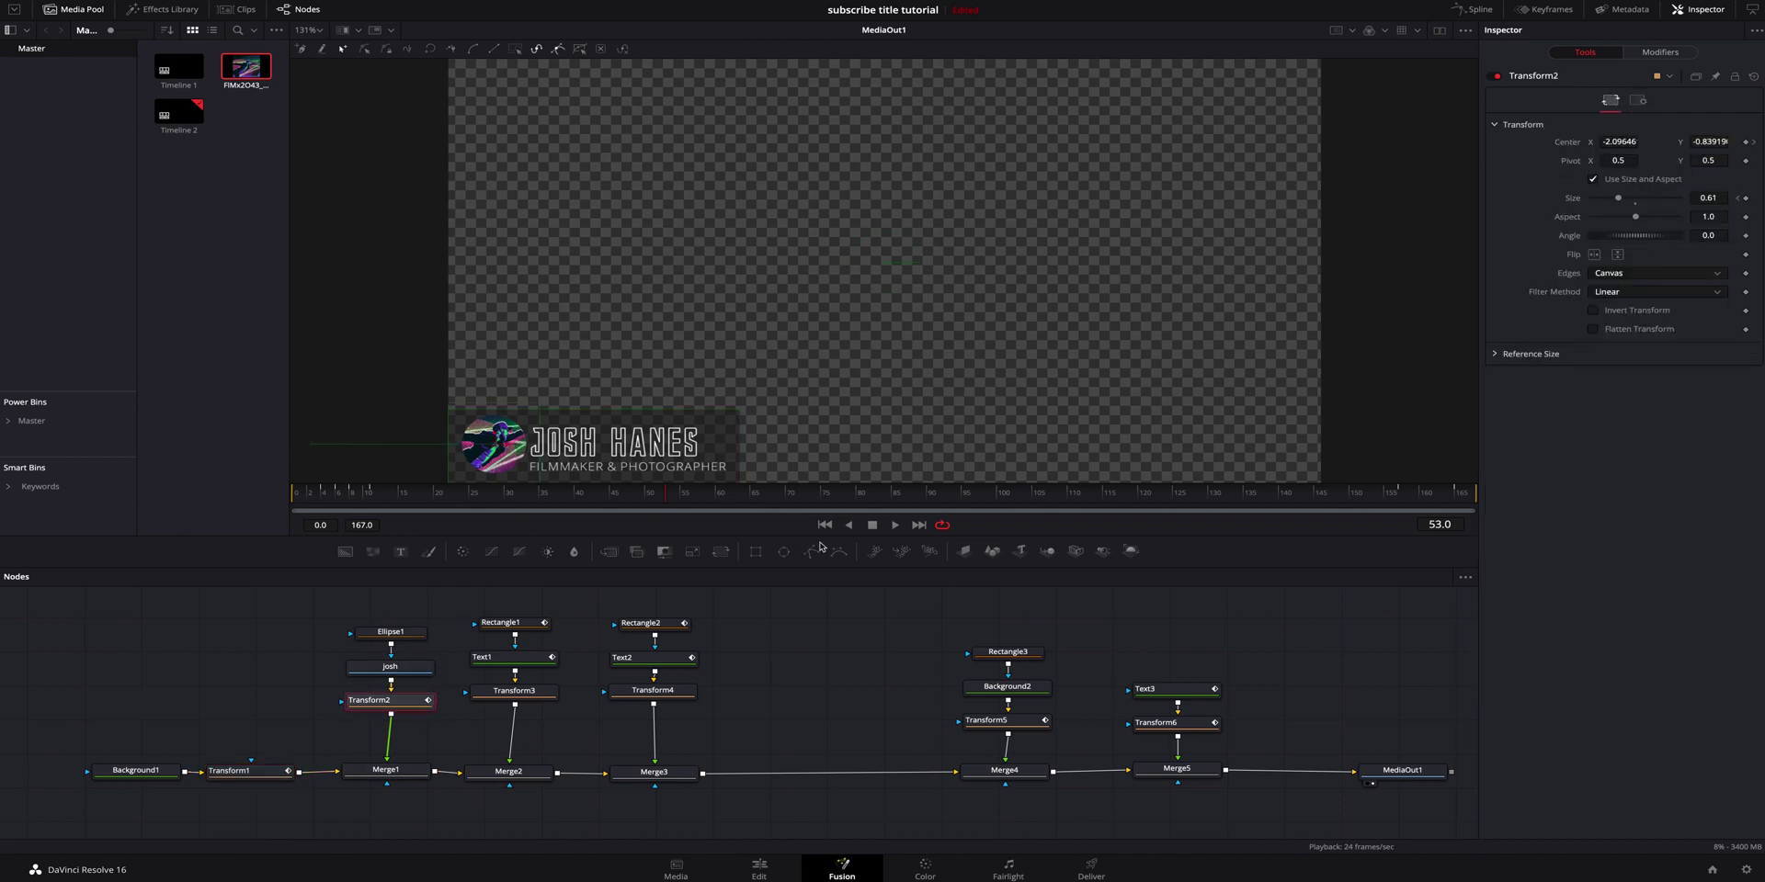
left_click(1639, 101)
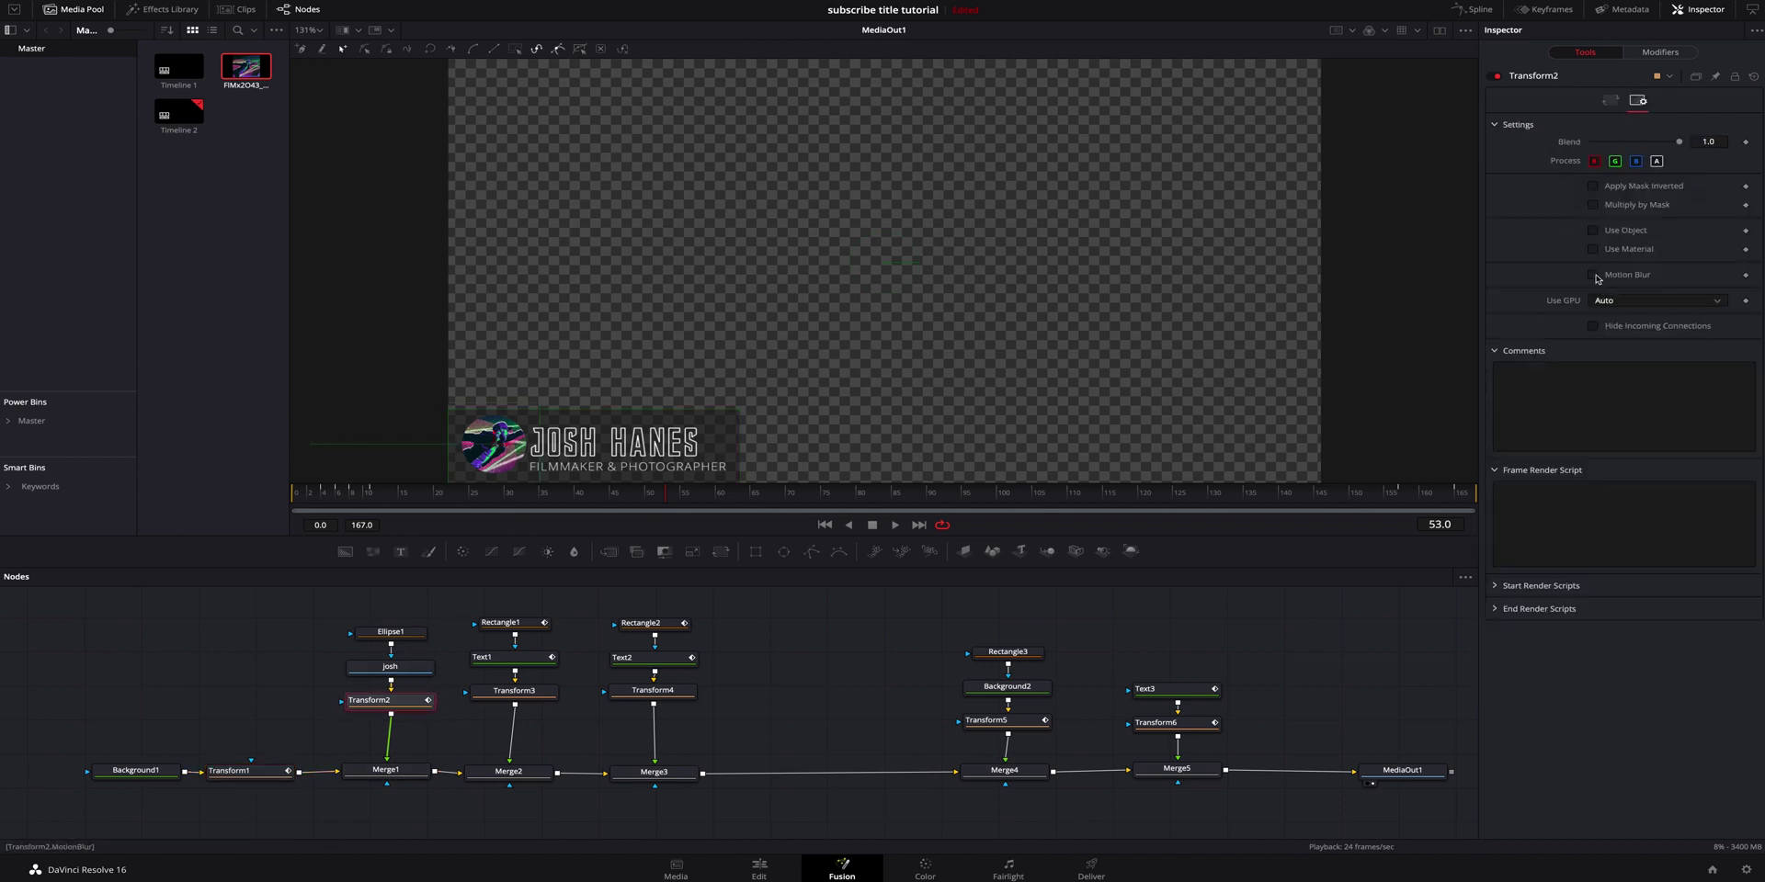
left_click(1593, 275)
Enable Motion Blur on Transform3 and Transform4, and select Transform5.
left_click(515, 691)
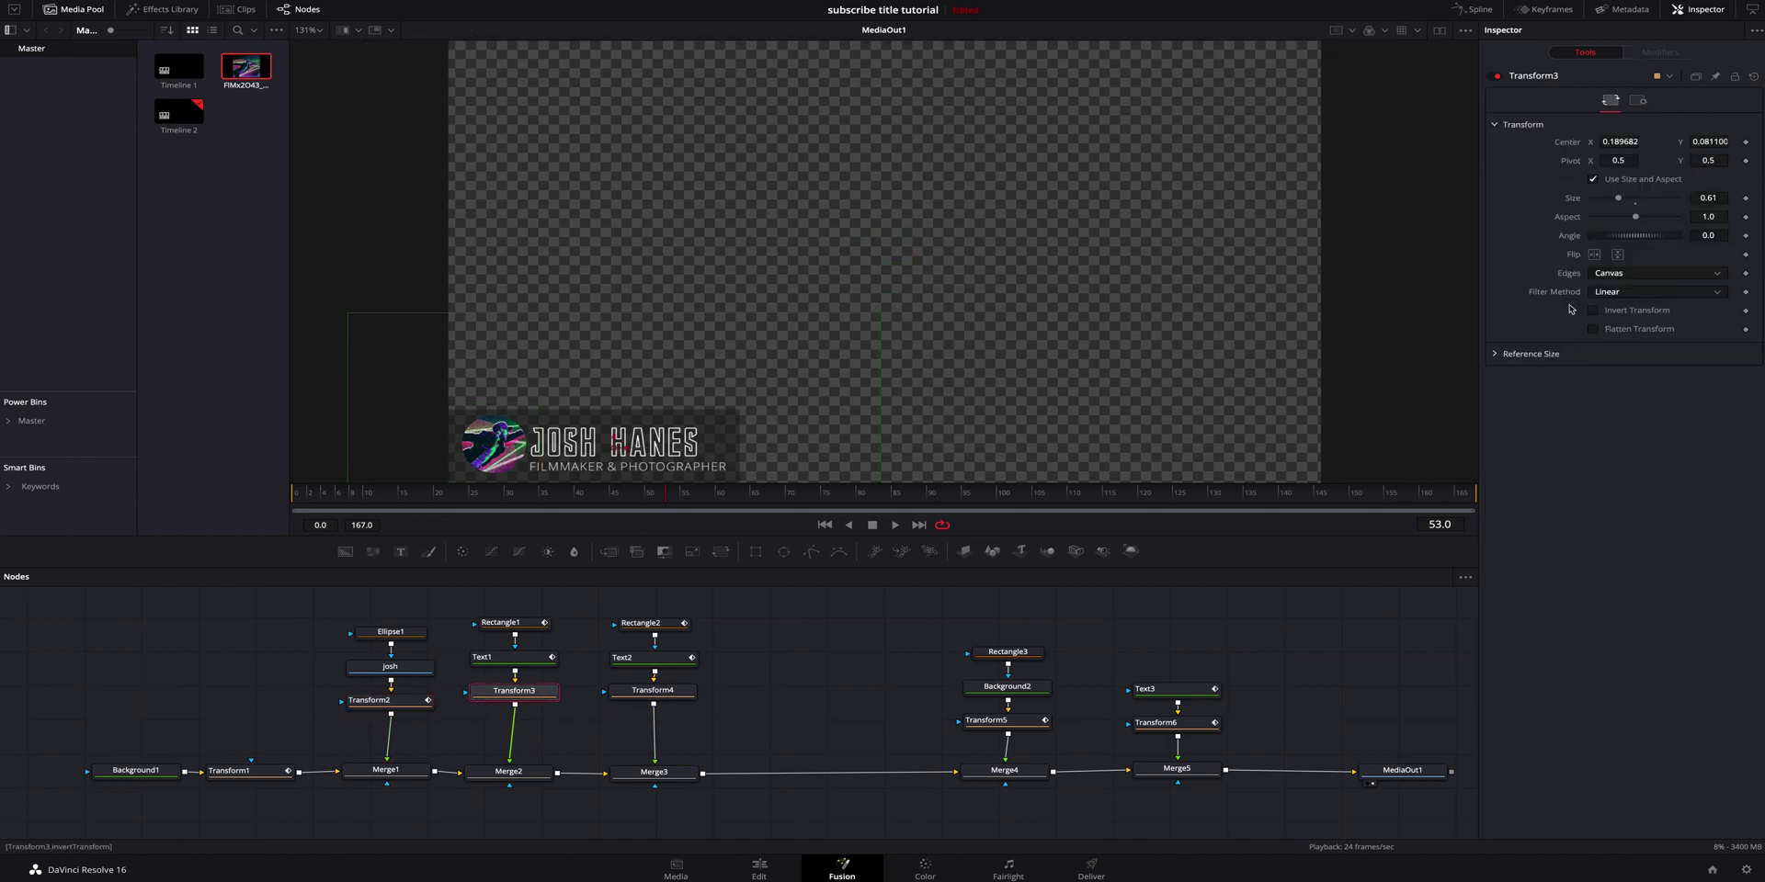
left_click(1639, 101)
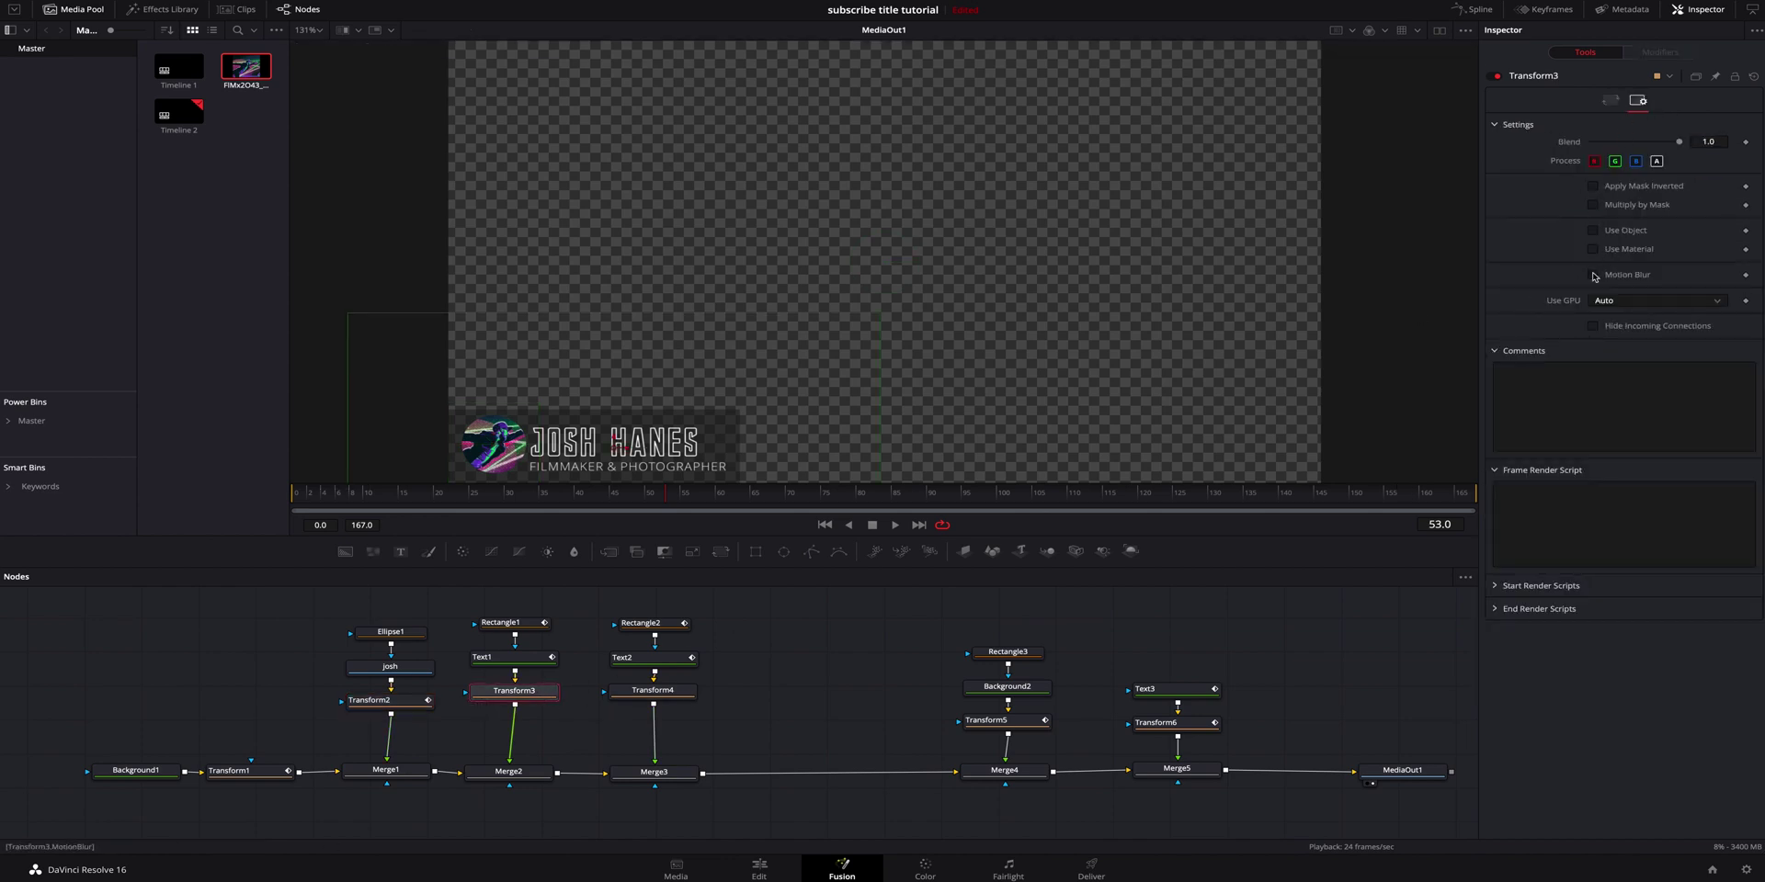
left_click(1593, 275)
left_click(650, 694)
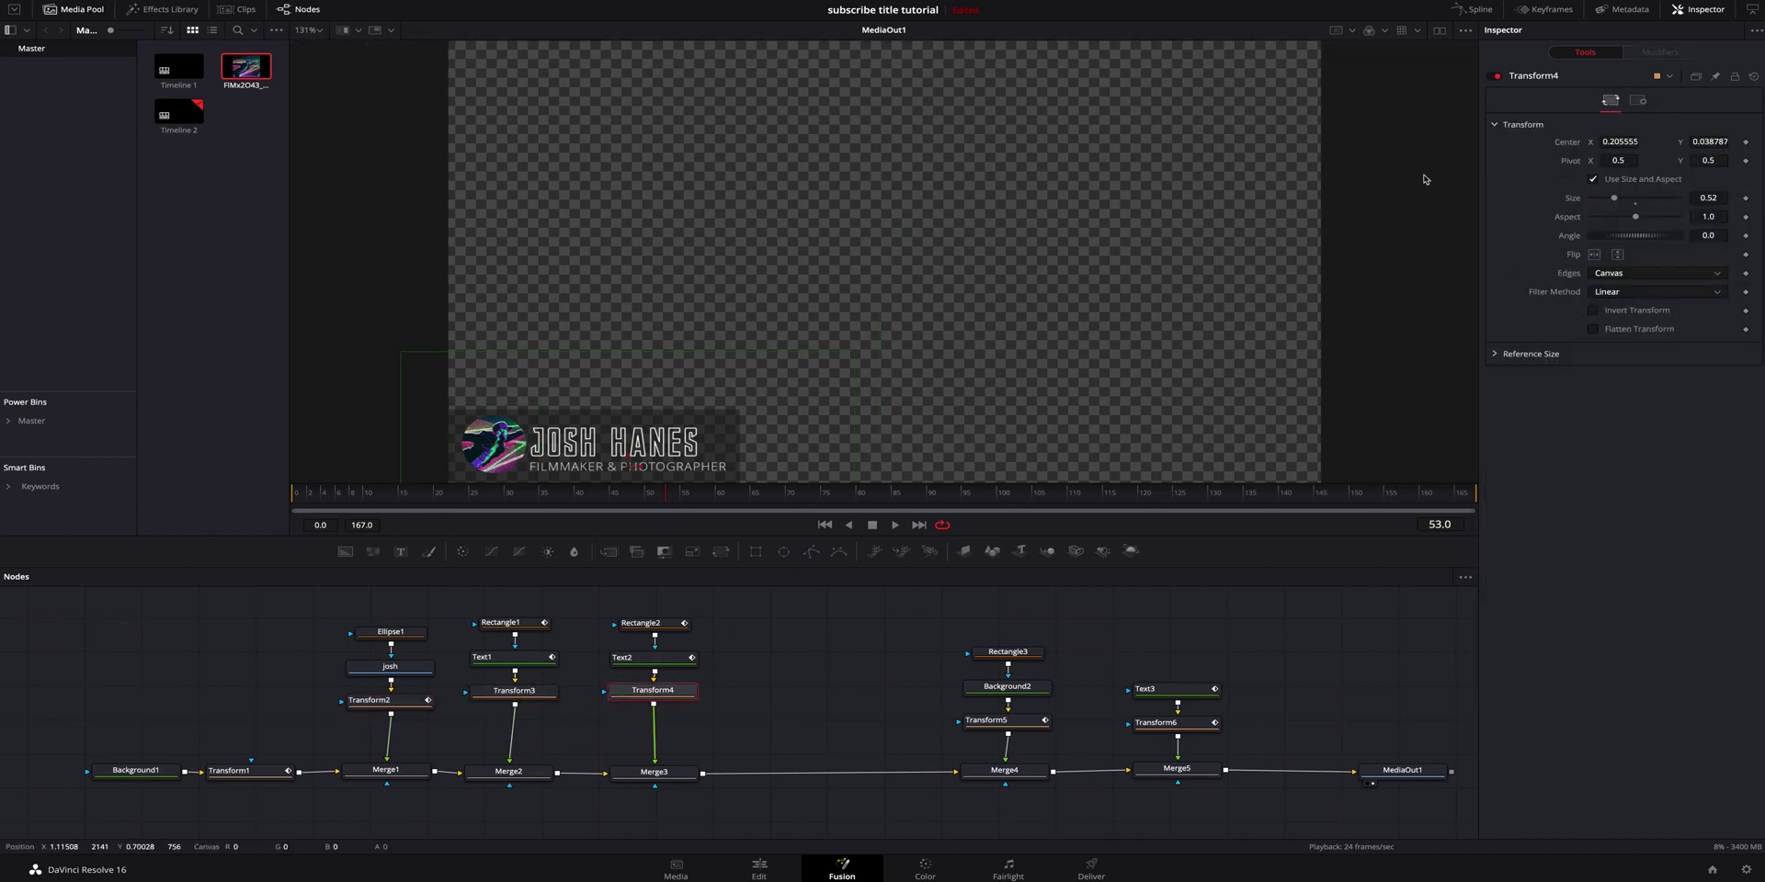
left_click(1637, 102)
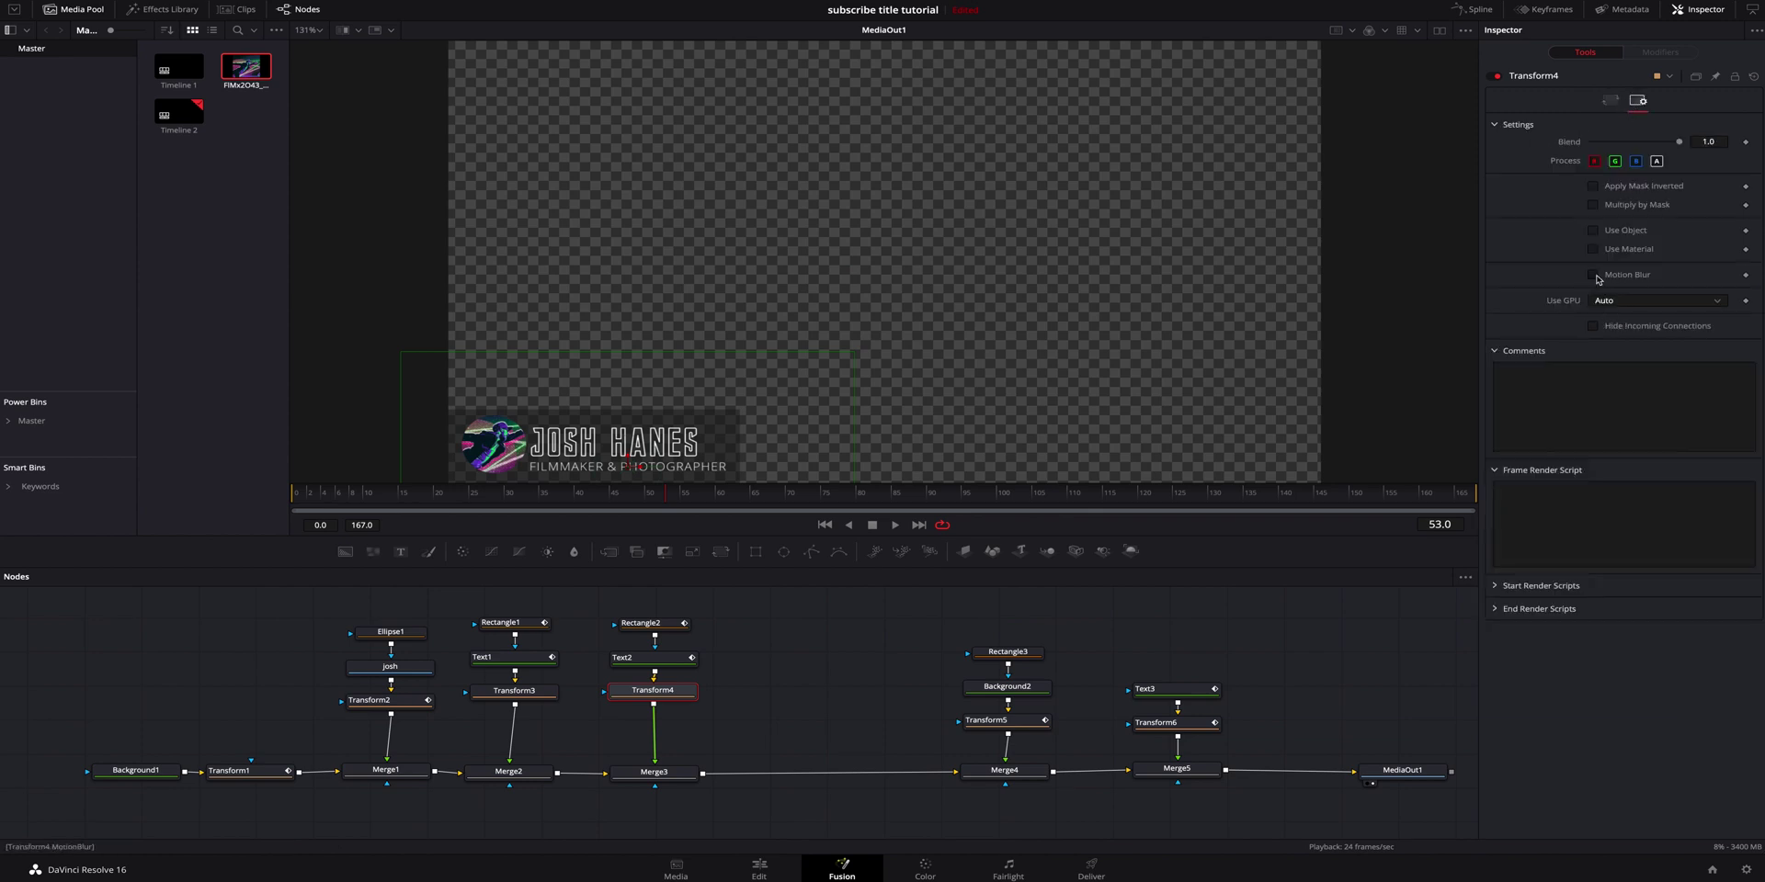
left_click(1592, 275)
left_click(986, 720)
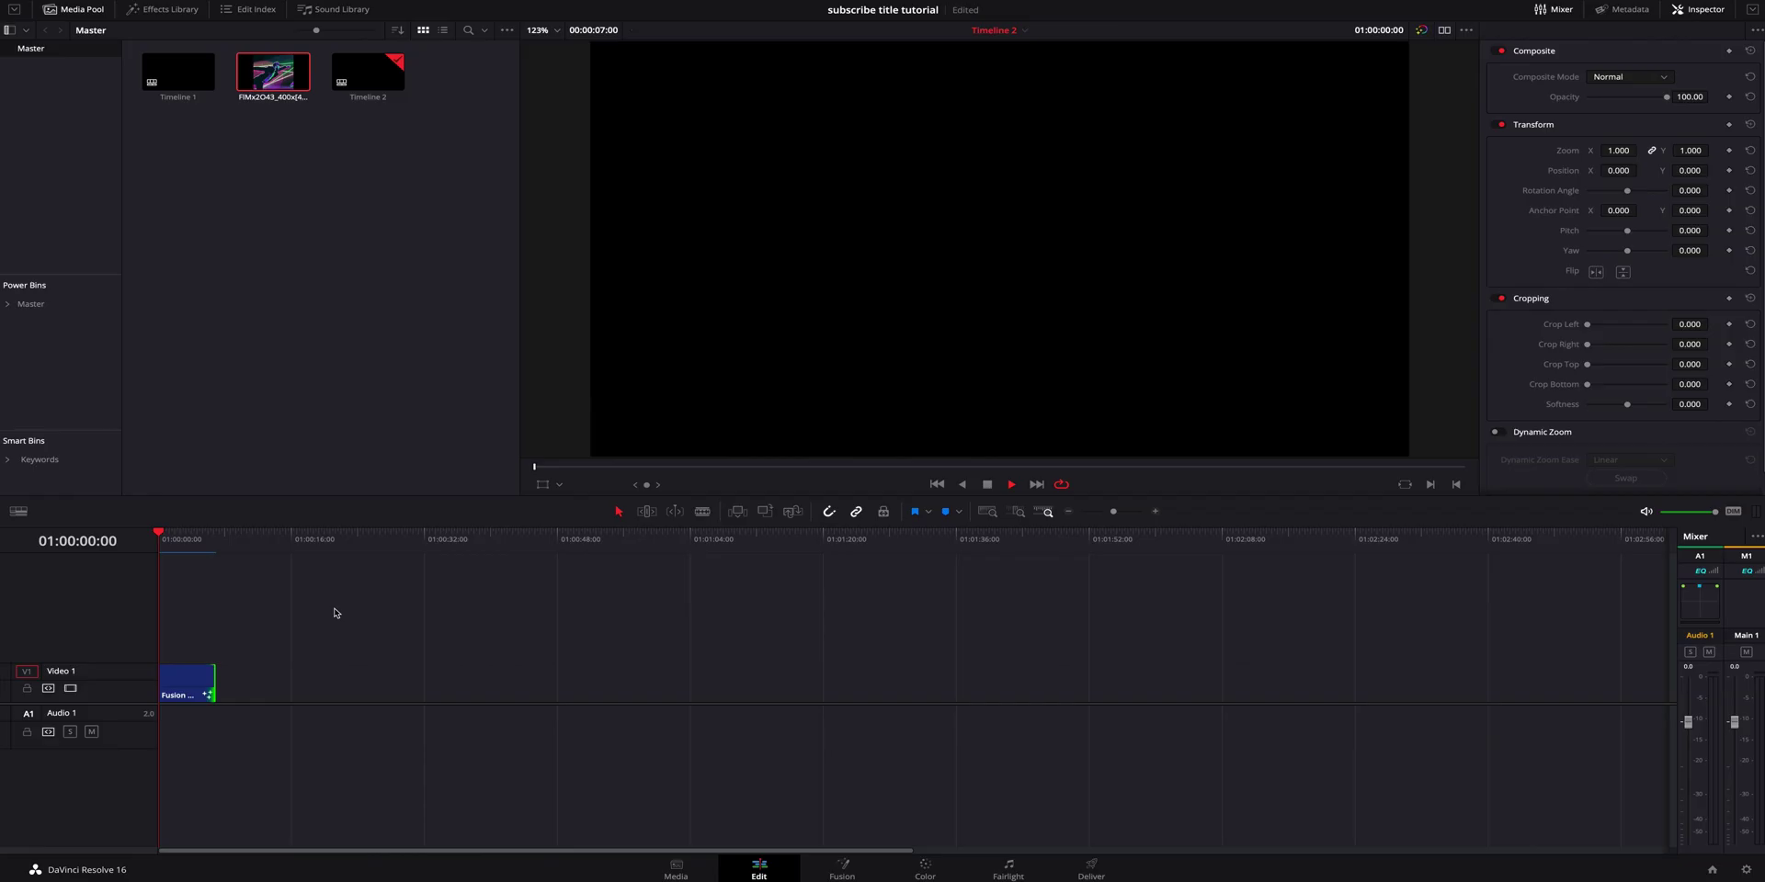
Play the finished title from the start of the timeline on the Edit page.
key("space")
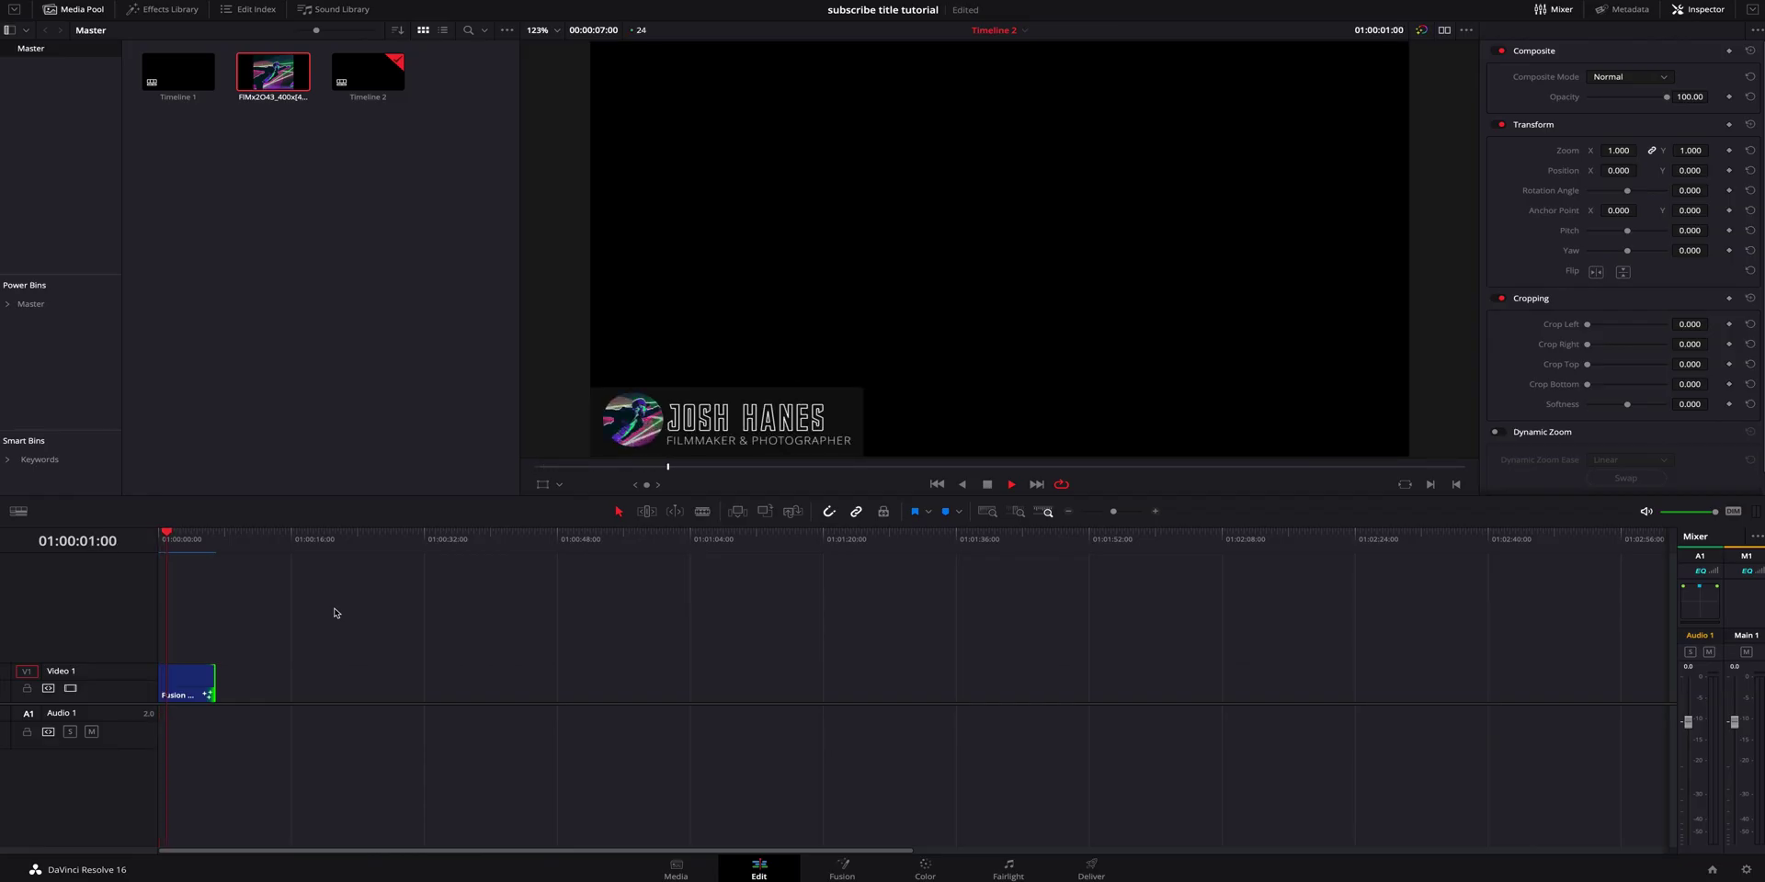